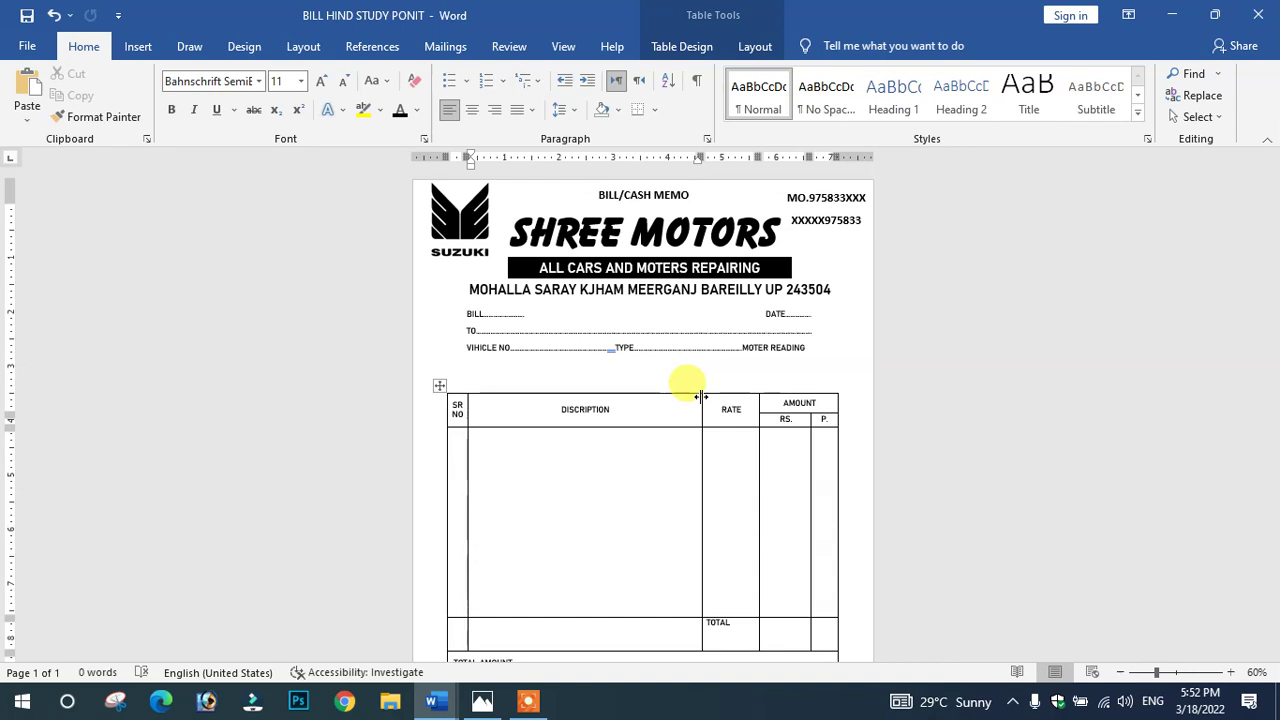
Show the Shree Motors bill in print preview, then open the bill design reference image
{"action": "key", "text": "ctrl+F2"}
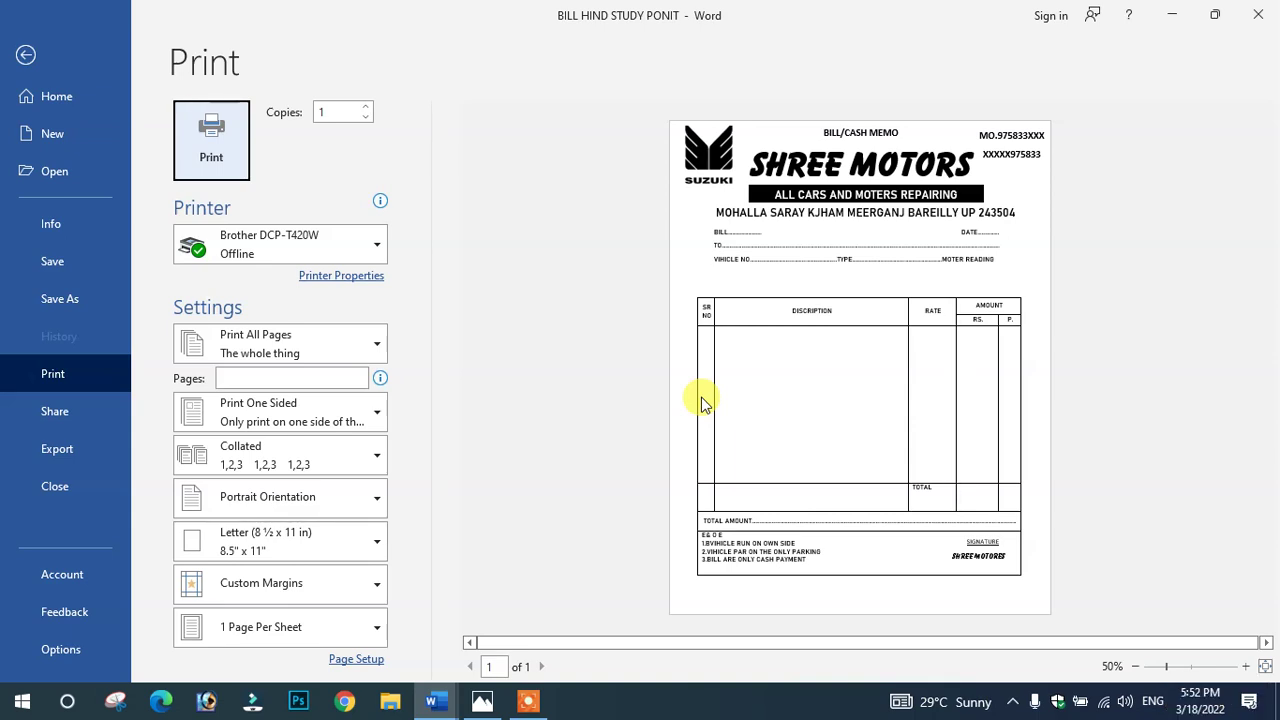
{"action": "left_click", "coordinate": [482, 701]}
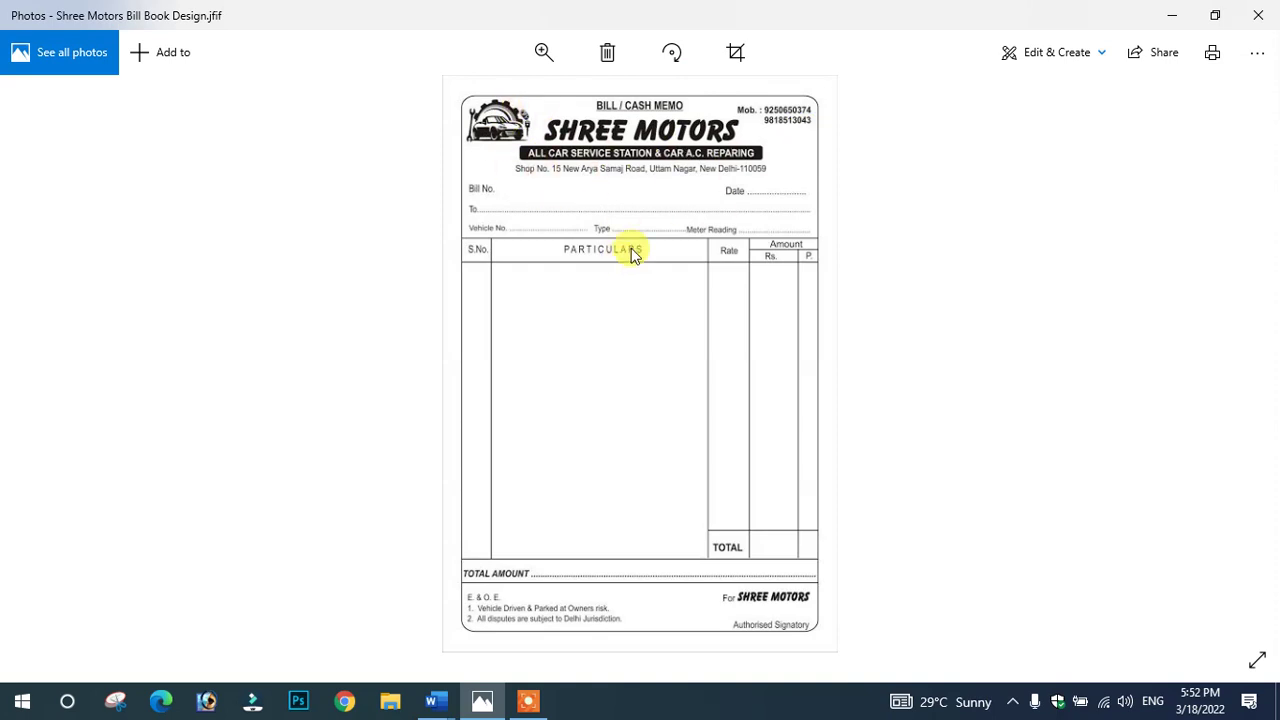
Close the Shree Motors Bill Book Design image in Photos to return to Word
{"action": "left_click", "coordinate": [1262, 12]}
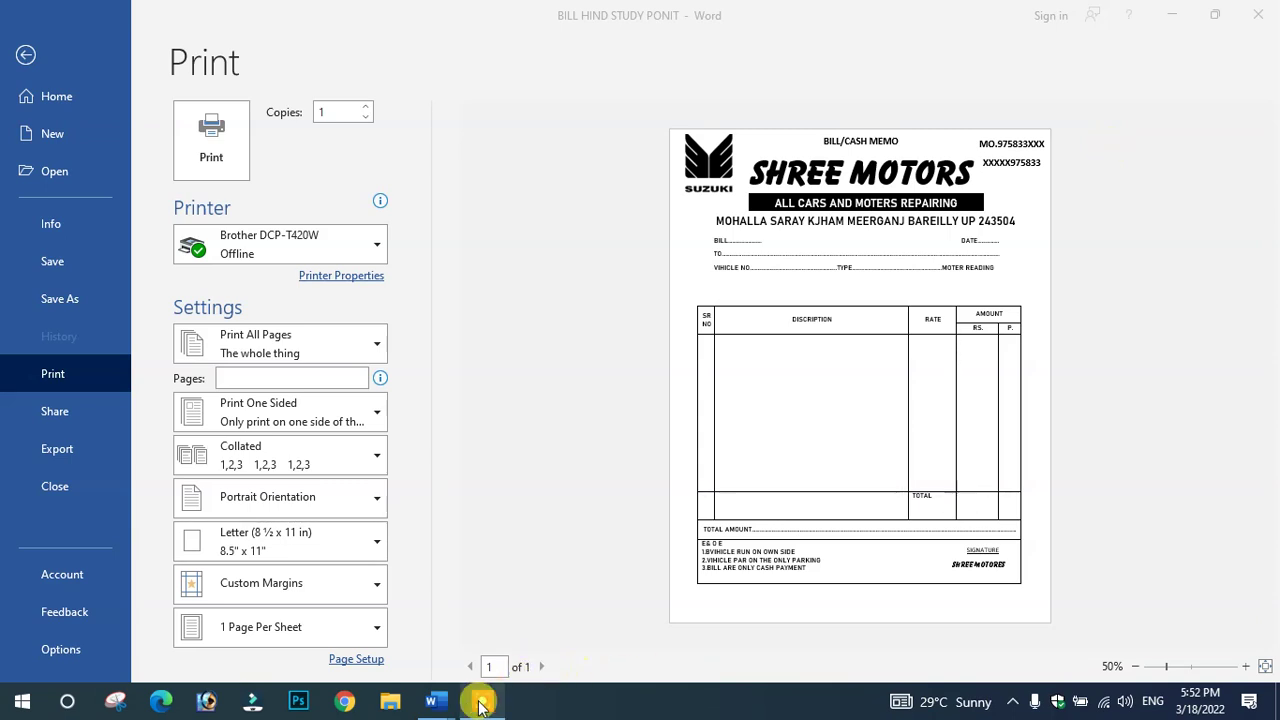
Start a blank document, Document4, and zoom it to 90% so the page fills the view
{"action": "left_click", "coordinate": [48, 140]}
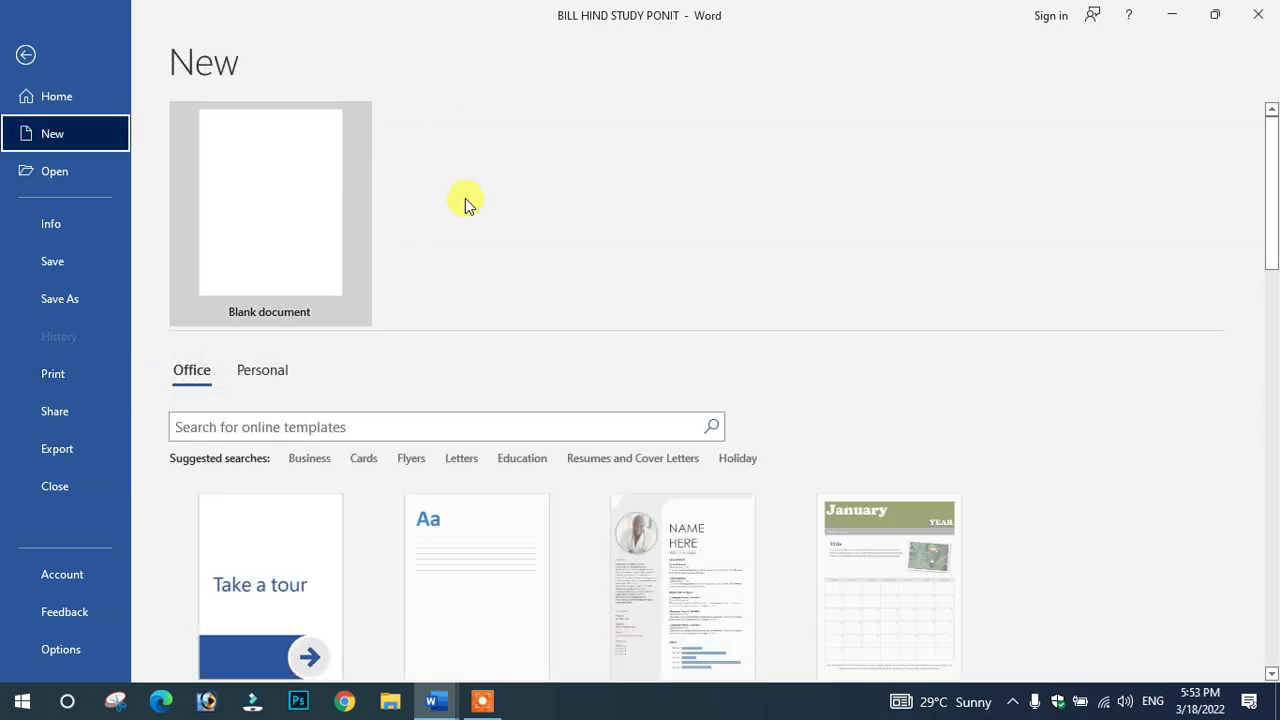
{"action": "scroll", "coordinate": [277, 223], "scroll_direction": "down", "scroll_amount": 3}
{"action": "scroll", "coordinate": [277, 223], "scroll_direction": "up", "scroll_amount": 3}
{"action": "left_click", "coordinate": [277, 222]}
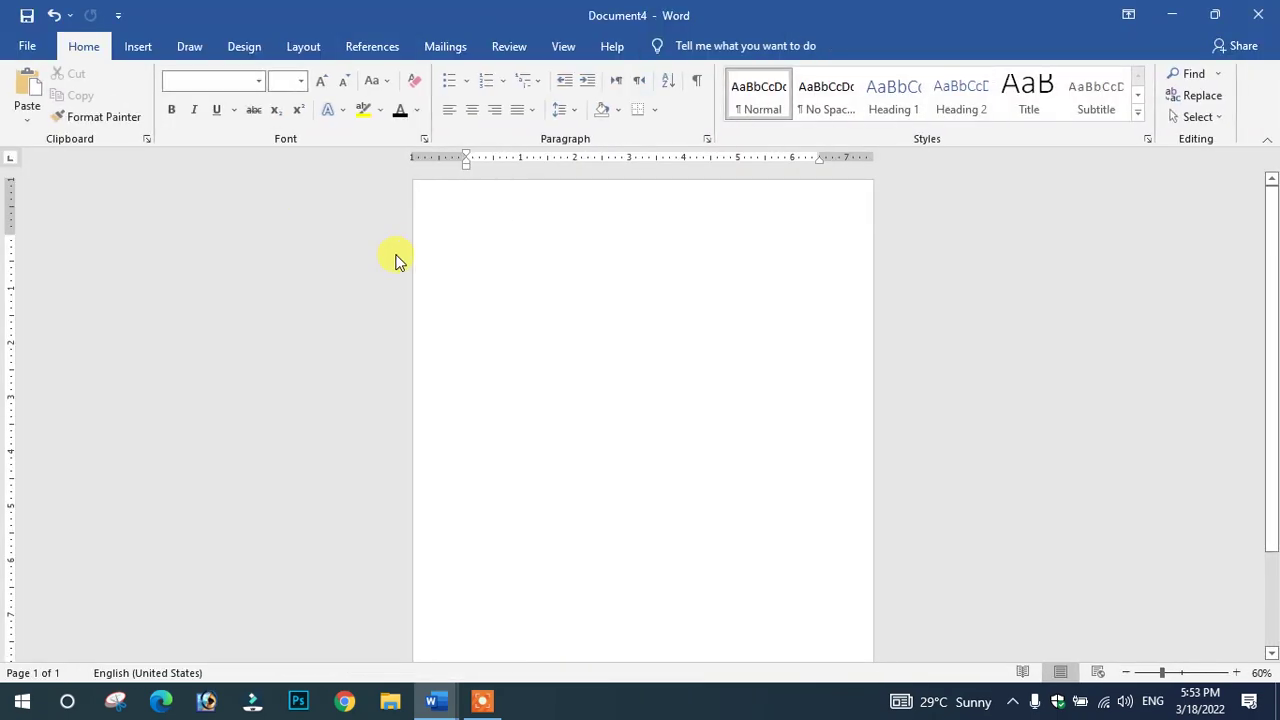
{"action": "scroll", "coordinate": [590, 265], "scroll_direction": "up", "scroll_amount": 2}
{"action": "scroll", "coordinate": [590, 265], "scroll_direction": "down", "scroll_amount": 5}
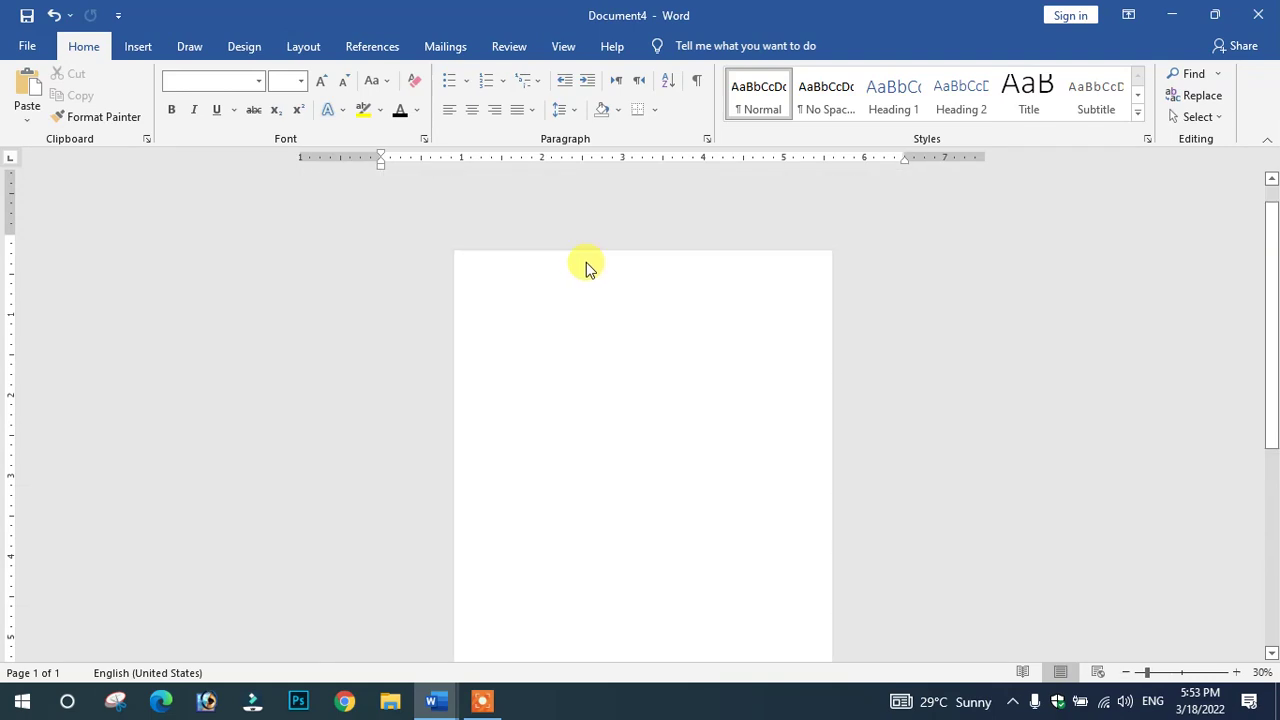
{"action": "scroll", "coordinate": [610, 312], "scroll_direction": "up", "scroll_amount": 5}
{"action": "scroll", "coordinate": [620, 303], "scroll_direction": "up", "scroll_amount": 1}
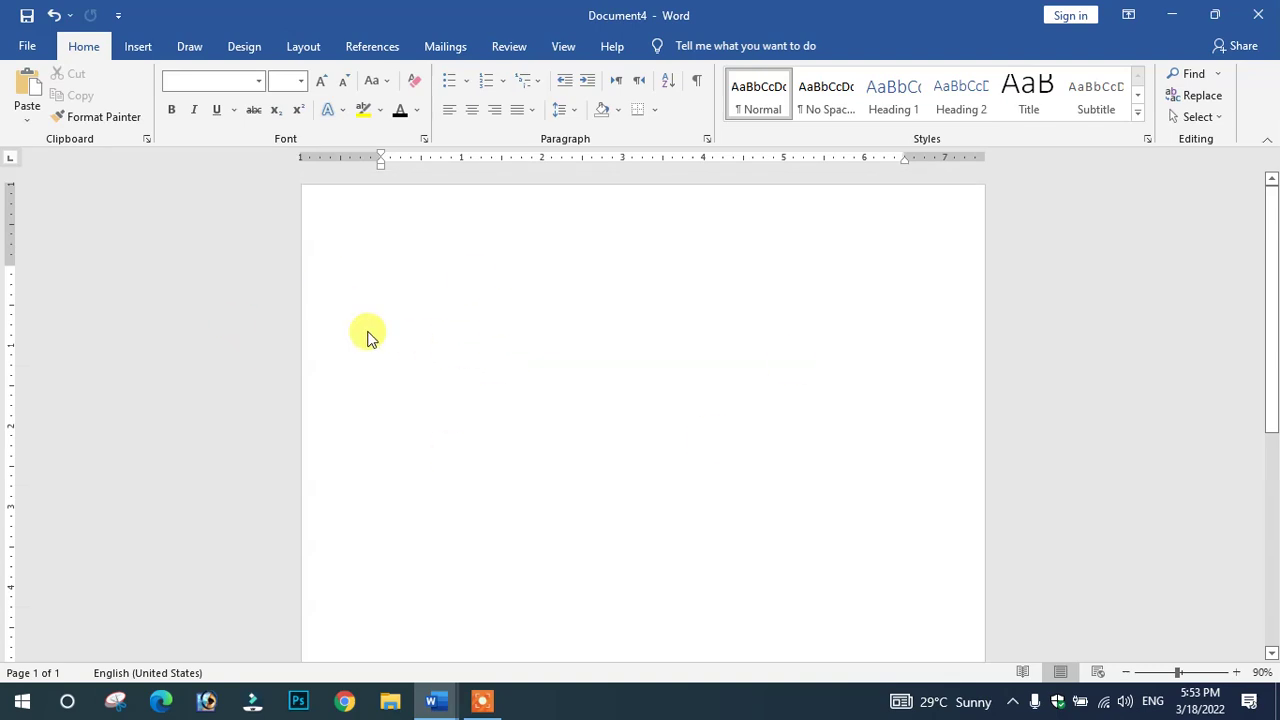
Insert a 5-column, 5-row table with fixed column widths at the top of the page
{"action": "left_click", "coordinate": [137, 47]}
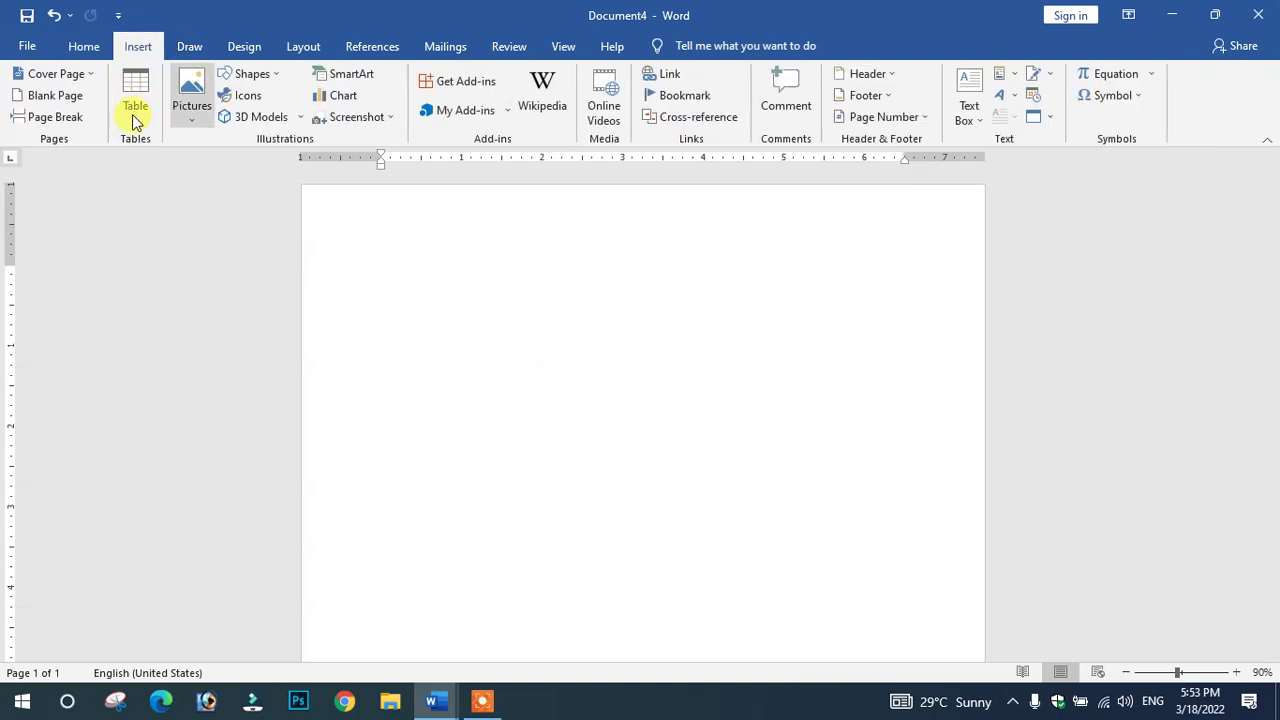
{"action": "left_click", "coordinate": [137, 105]}
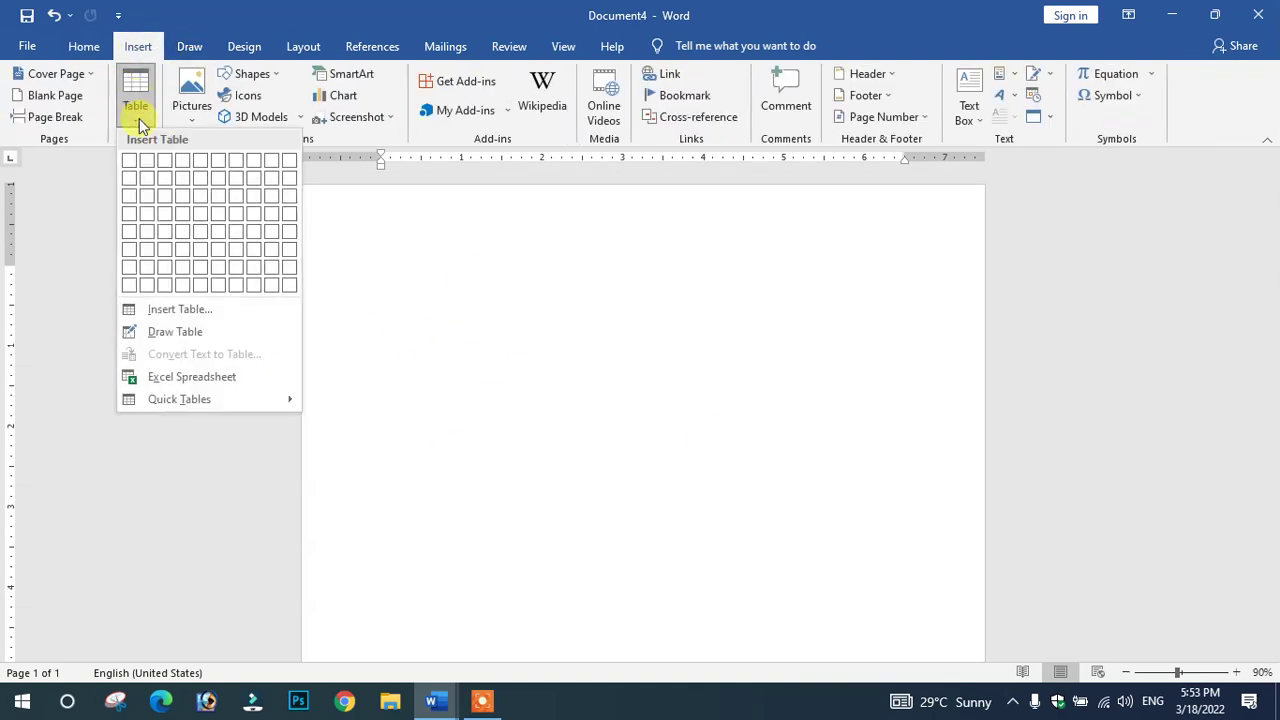
{"action": "left_click", "coordinate": [192, 308]}
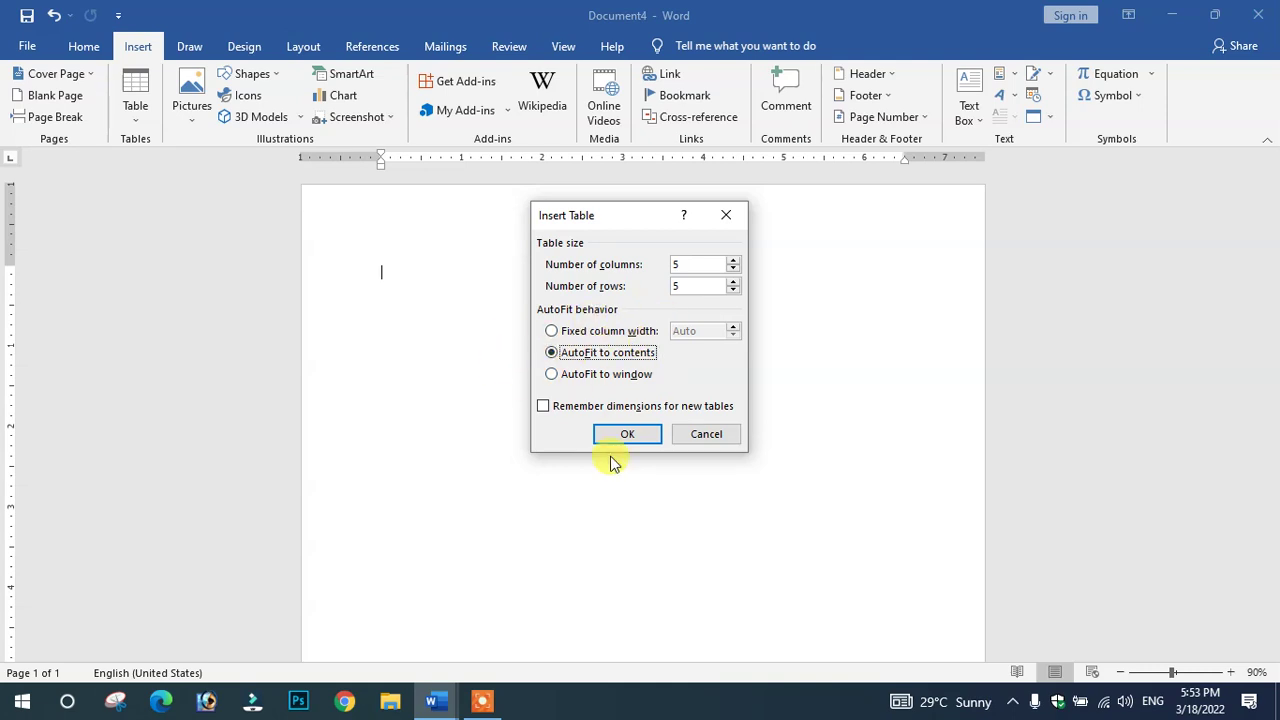
{"action": "left_click", "coordinate": [576, 334]}
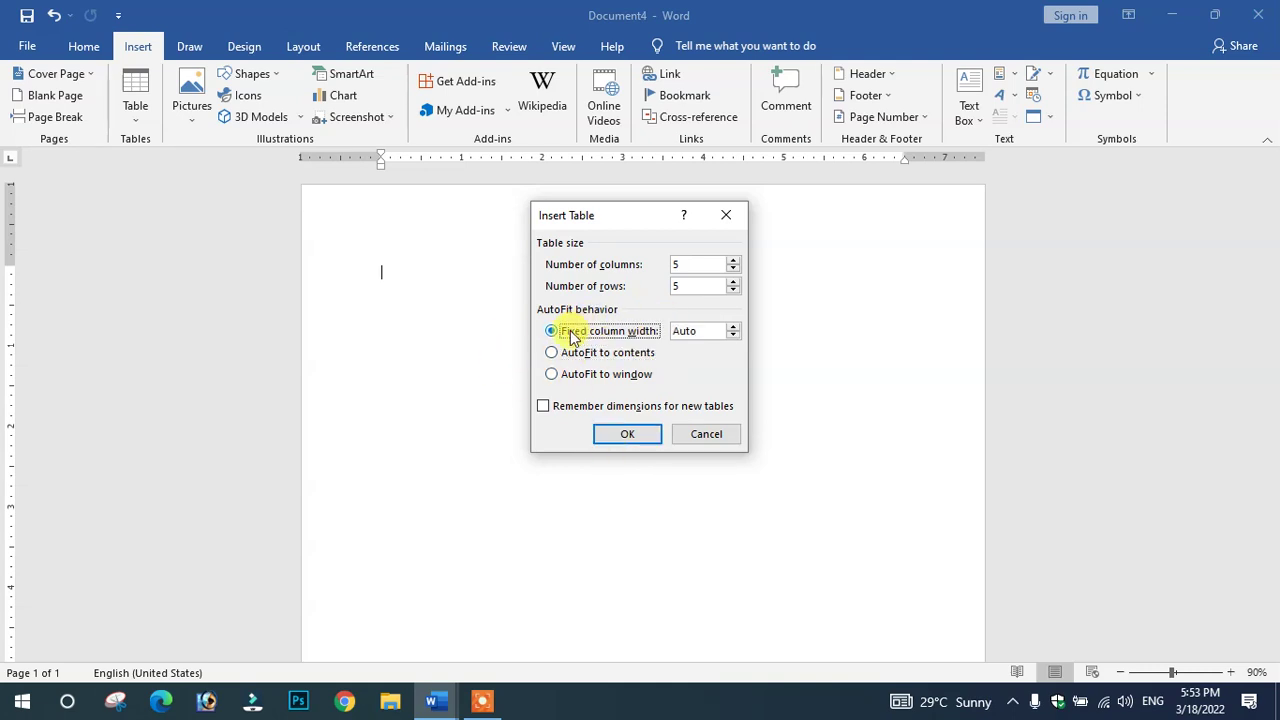
{"action": "left_click", "coordinate": [630, 434]}
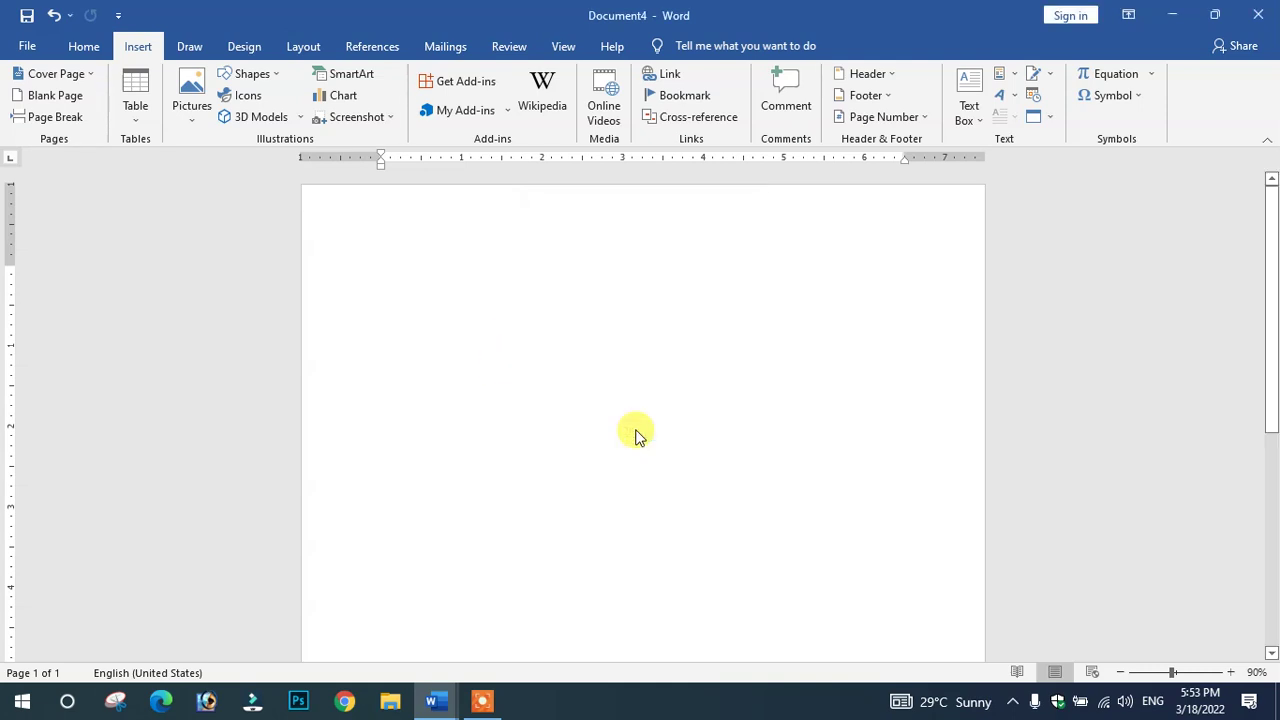
{"action": "left_click", "coordinate": [134, 95]}
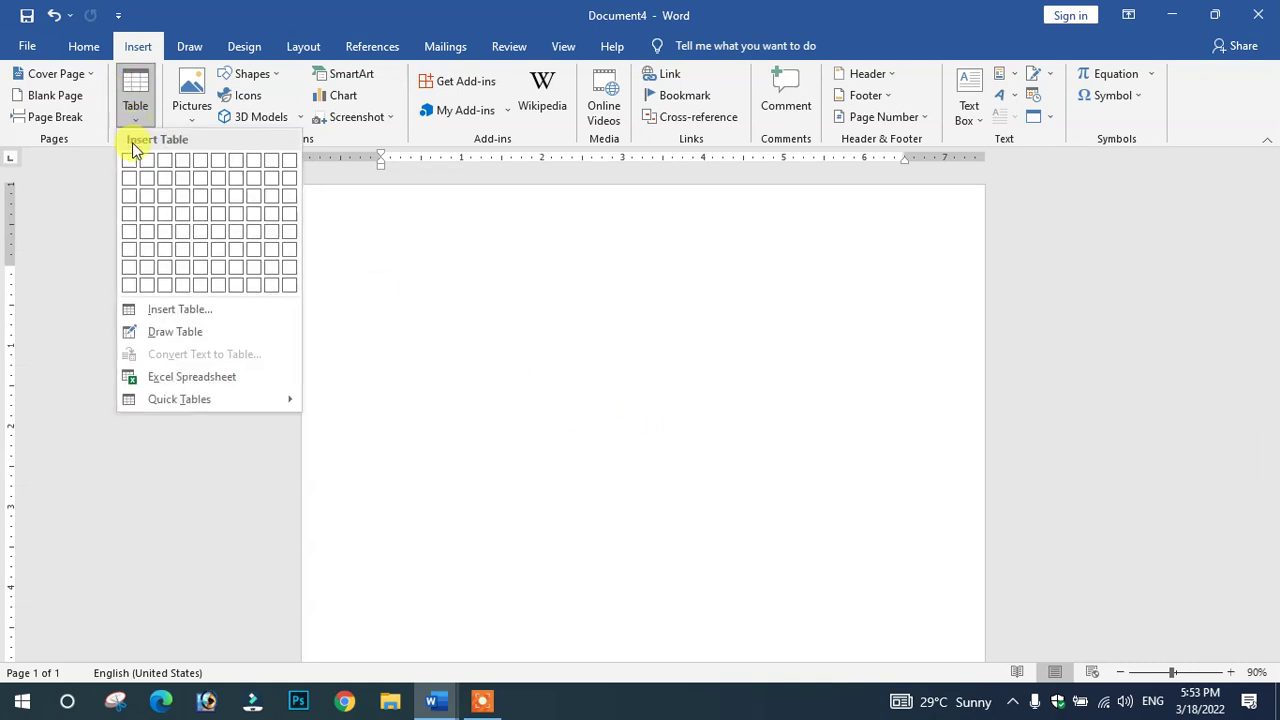
{"action": "left_click", "coordinate": [165, 312]}
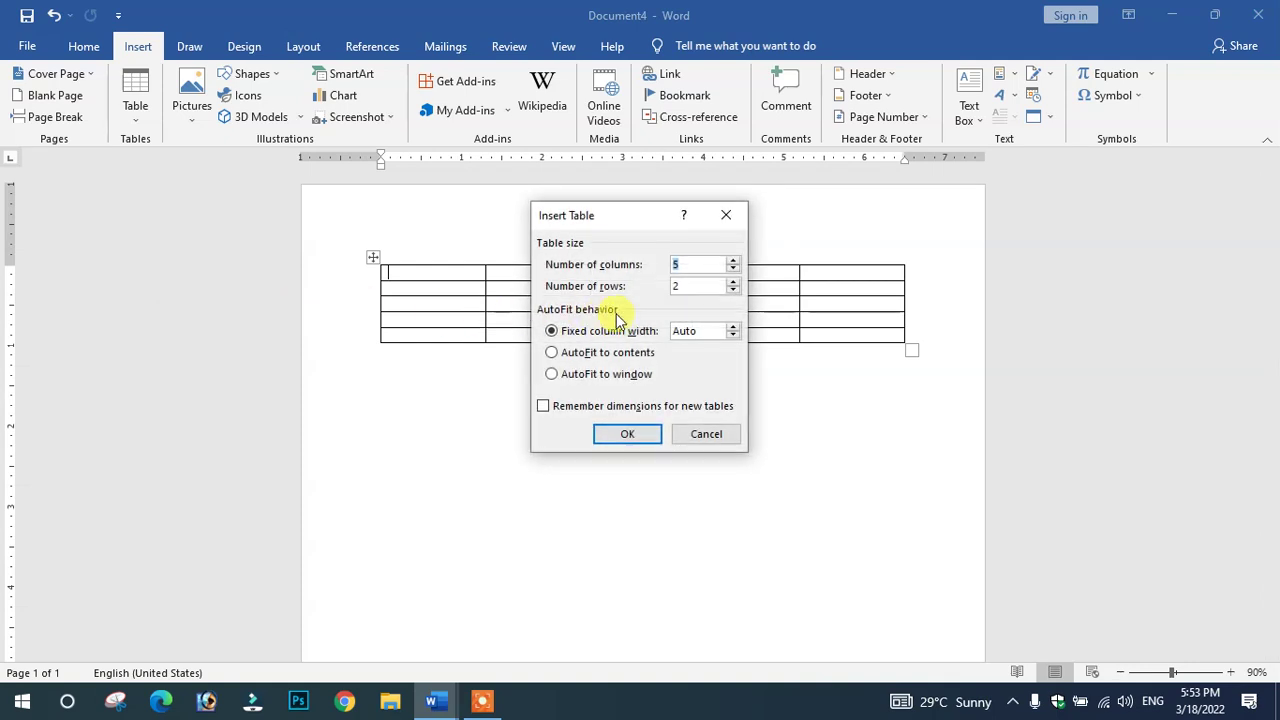
{"action": "left_click", "coordinate": [716, 433]}
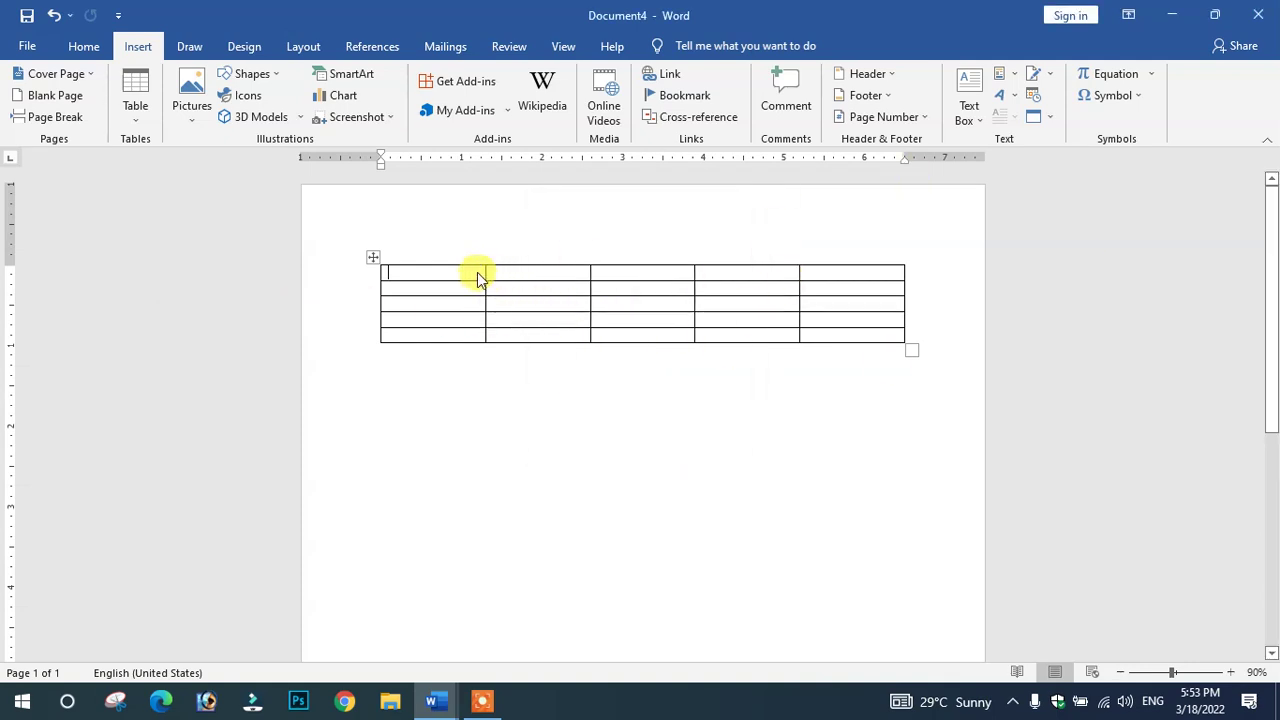
Stretch the table's first row to about 1.62 inches tall and select that row
{"action": "left_click", "coordinate": [484, 698]}
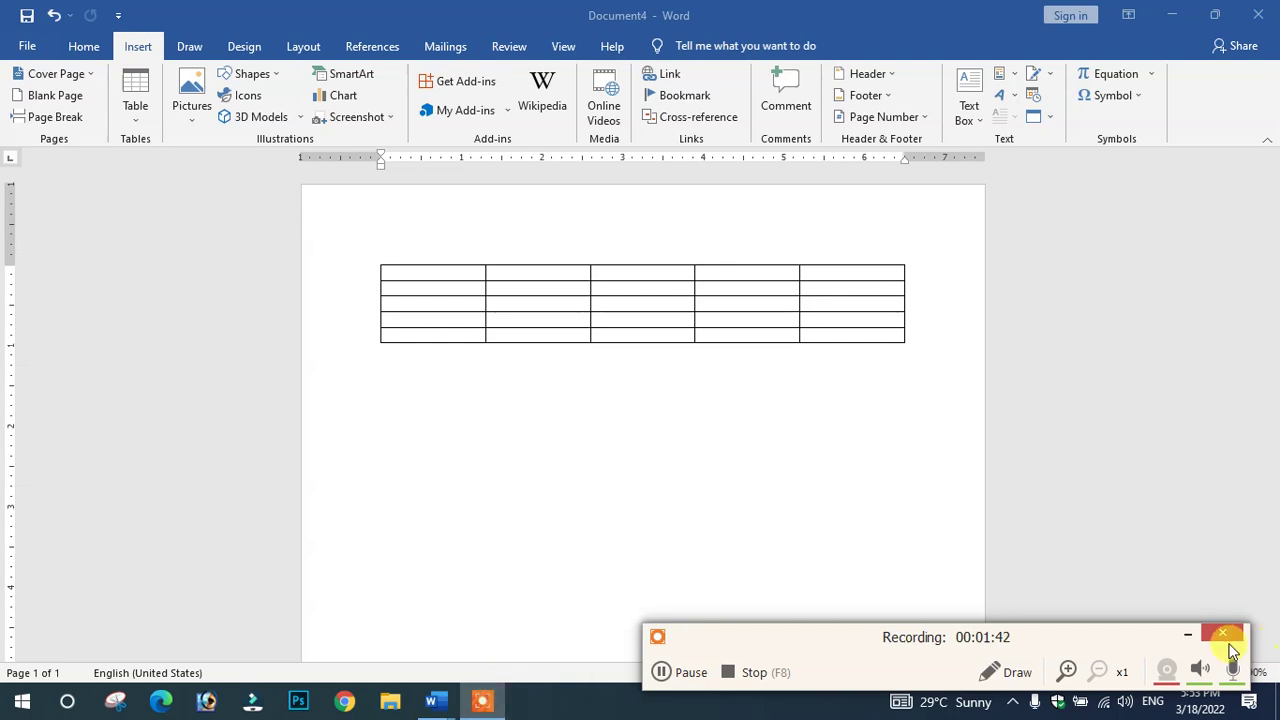
{"action": "left_click", "coordinate": [1187, 633]}
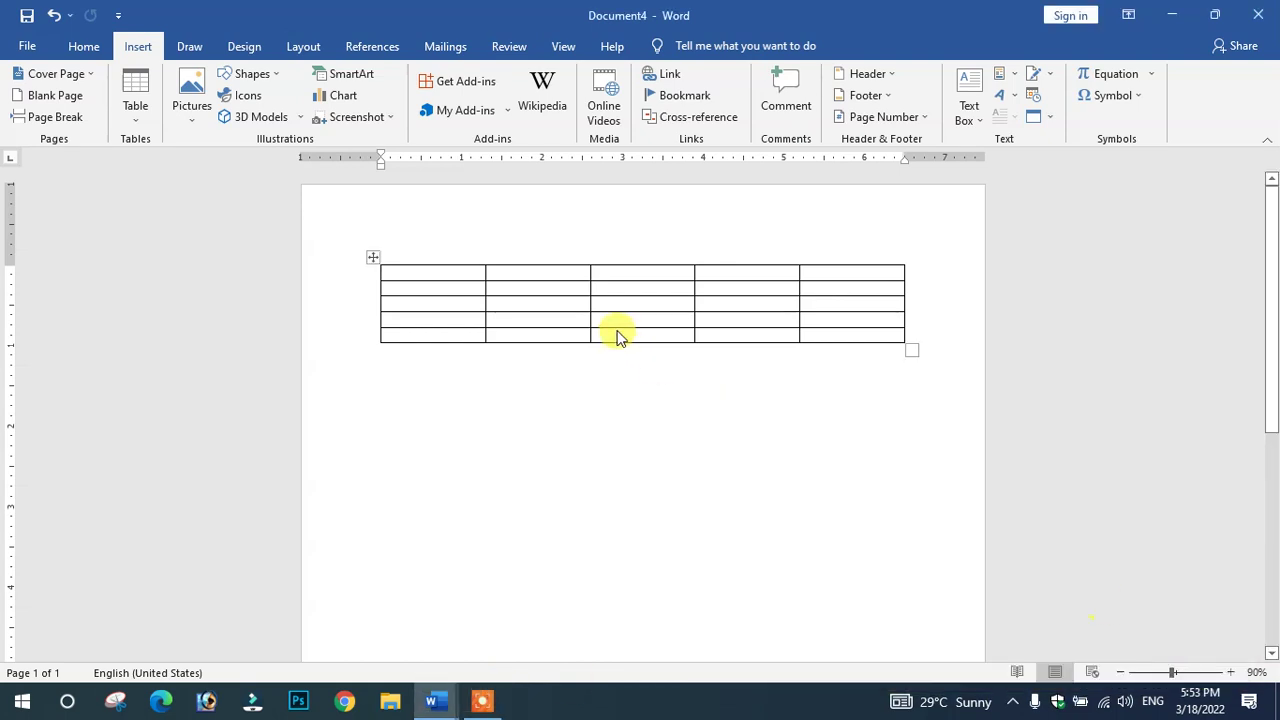
{"action": "left_click", "coordinate": [500, 320]}
{"action": "scroll", "coordinate": [484, 258], "scroll_direction": "up", "scroll_amount": 5}
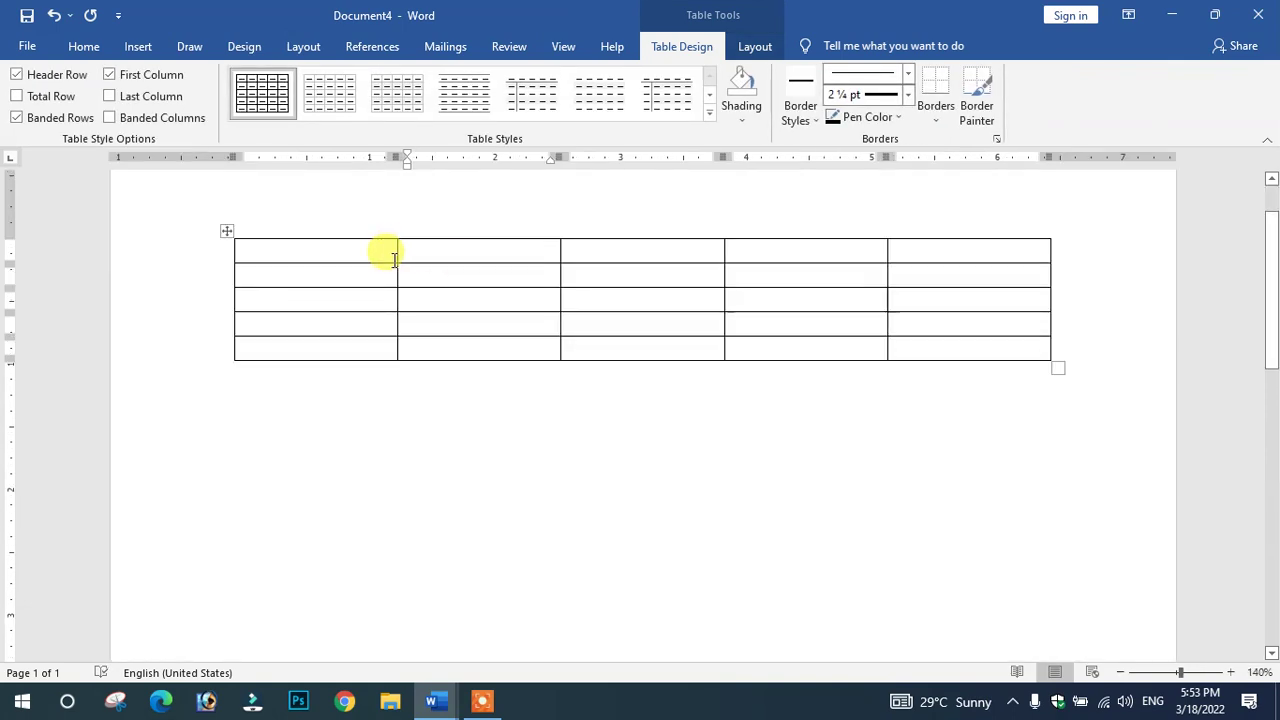
{"action": "scroll", "coordinate": [384, 251], "scroll_direction": "up", "scroll_amount": 3}
{"action": "left_click_drag", "start_coordinate": [386, 252], "coordinate": [380, 468]}
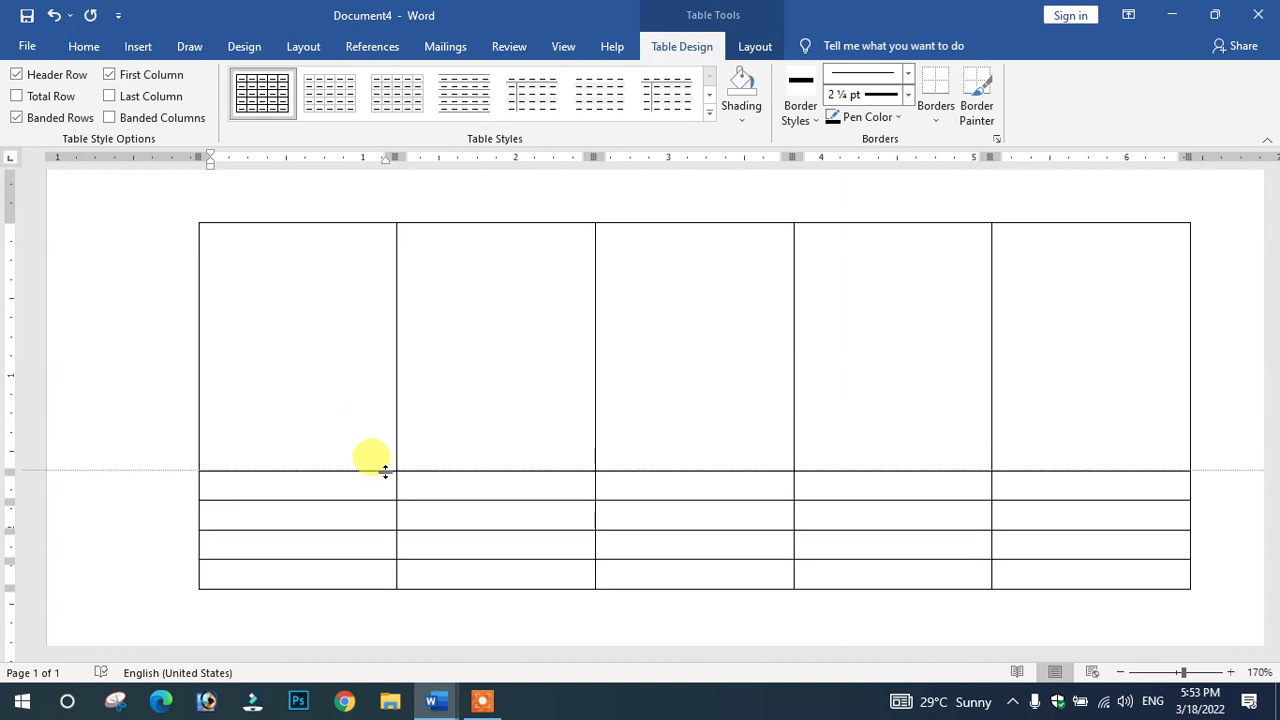
{"action": "mouse_move", "coordinate": [371, 347]}
{"action": "left_mouse_down"}
{"action": "mouse_move", "coordinate": [480, 363]}
{"action": "mouse_move", "coordinate": [777, 363]}
{"action": "mouse_move", "coordinate": [1047, 340]}
{"action": "left_mouse_up"}
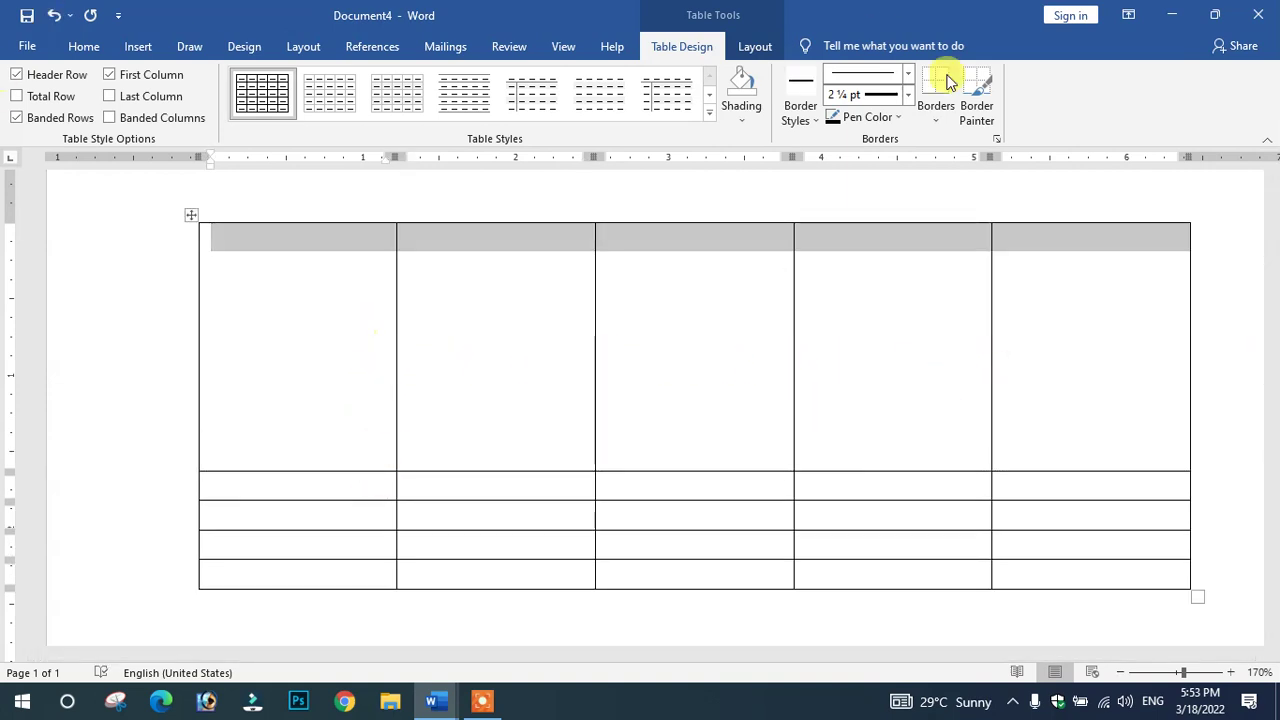
{"action": "left_click", "coordinate": [752, 50]}
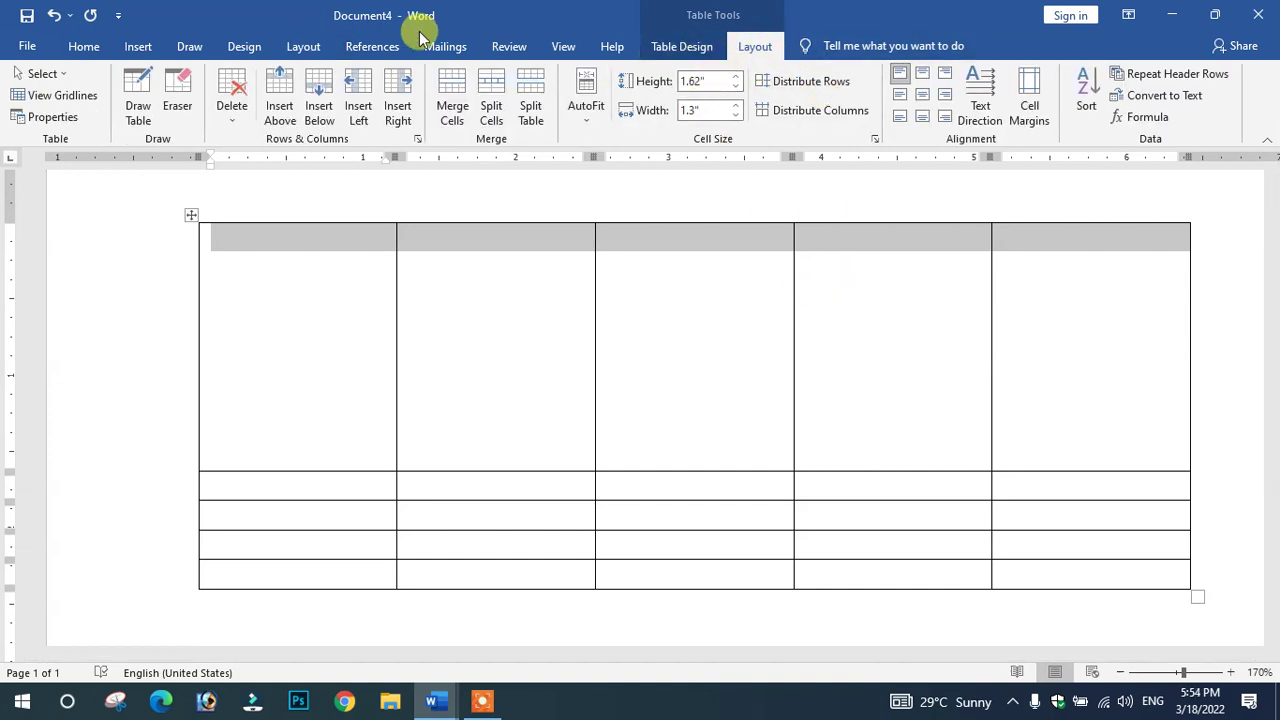
Merge the top row into one cell, check the other open bill documents, and return to Document4
{"action": "left_click", "coordinate": [450, 112]}
{"action": "left_click", "coordinate": [402, 357]}
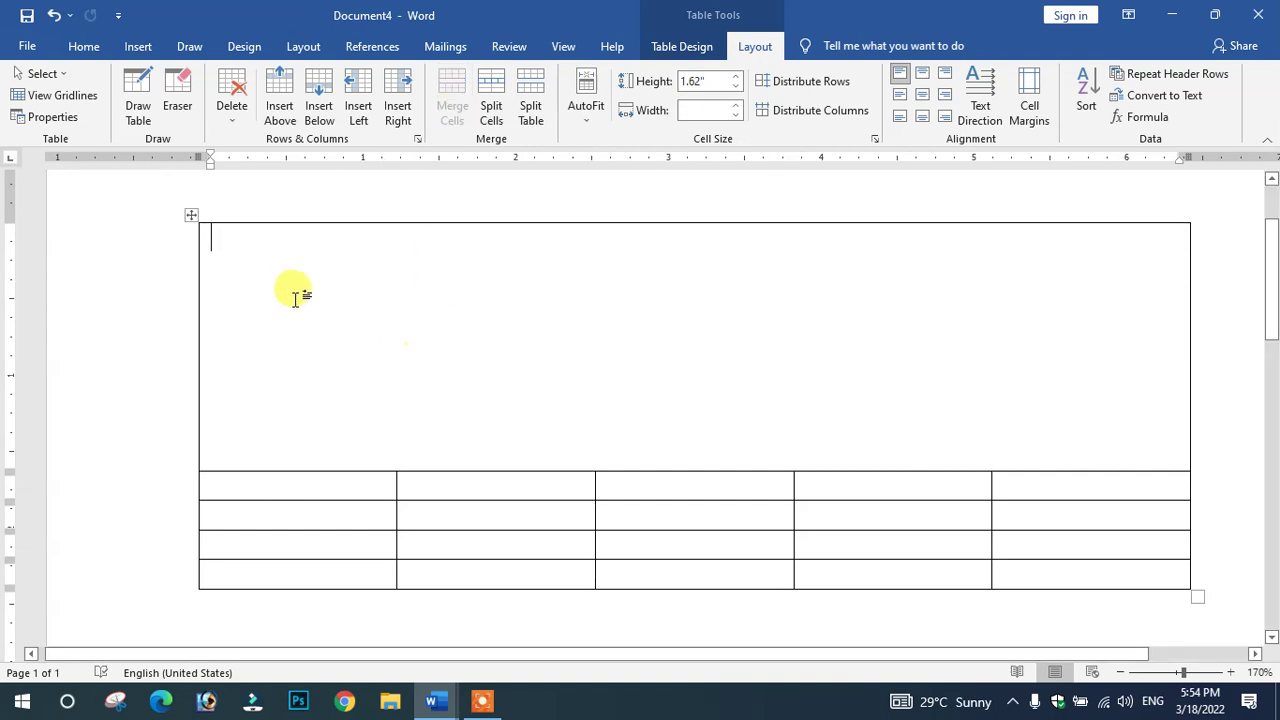
{"action": "left_click", "coordinate": [435, 705]}
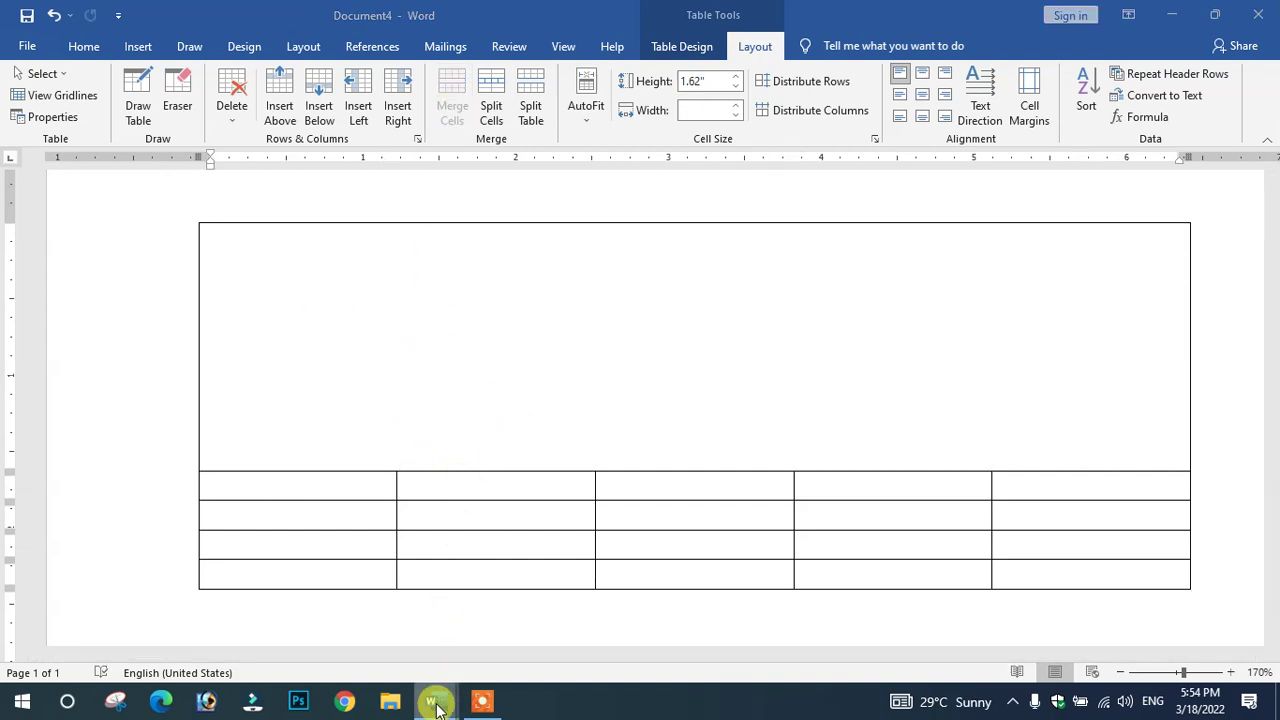
{"action": "left_click", "coordinate": [306, 525]}
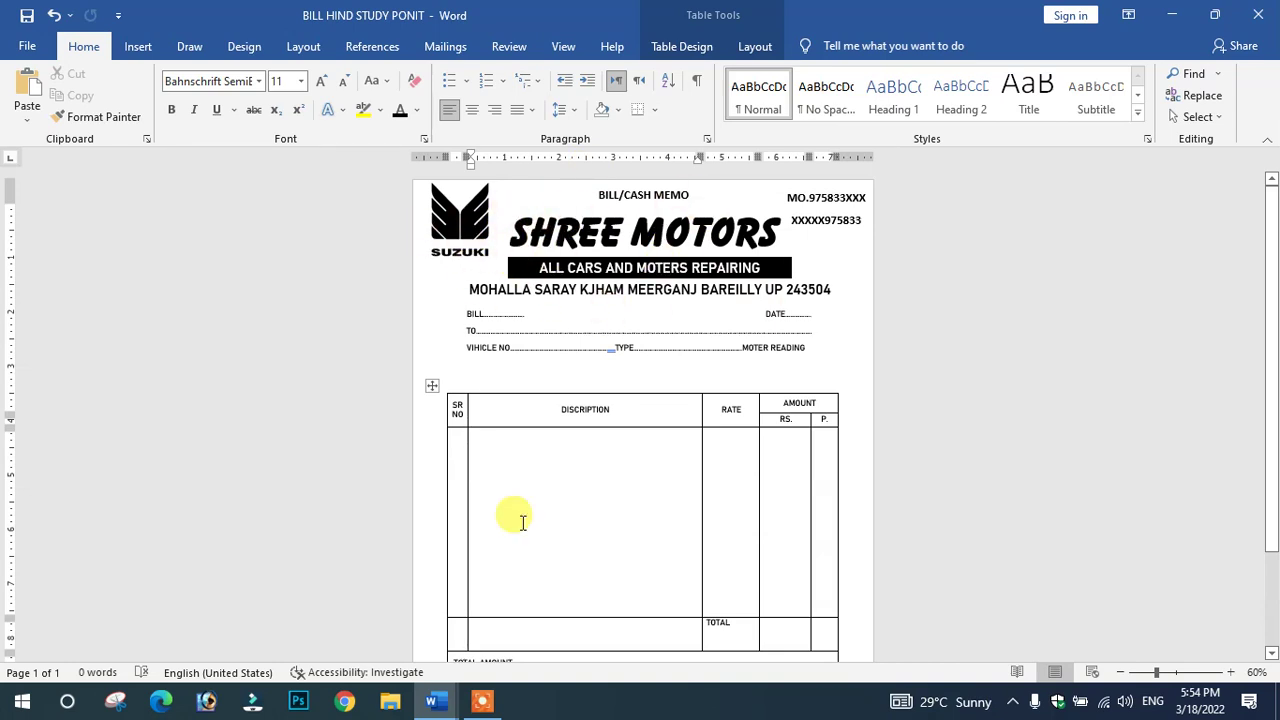
{"action": "left_click", "coordinate": [432, 700]}
{"action": "left_click", "coordinate": [457, 634]}
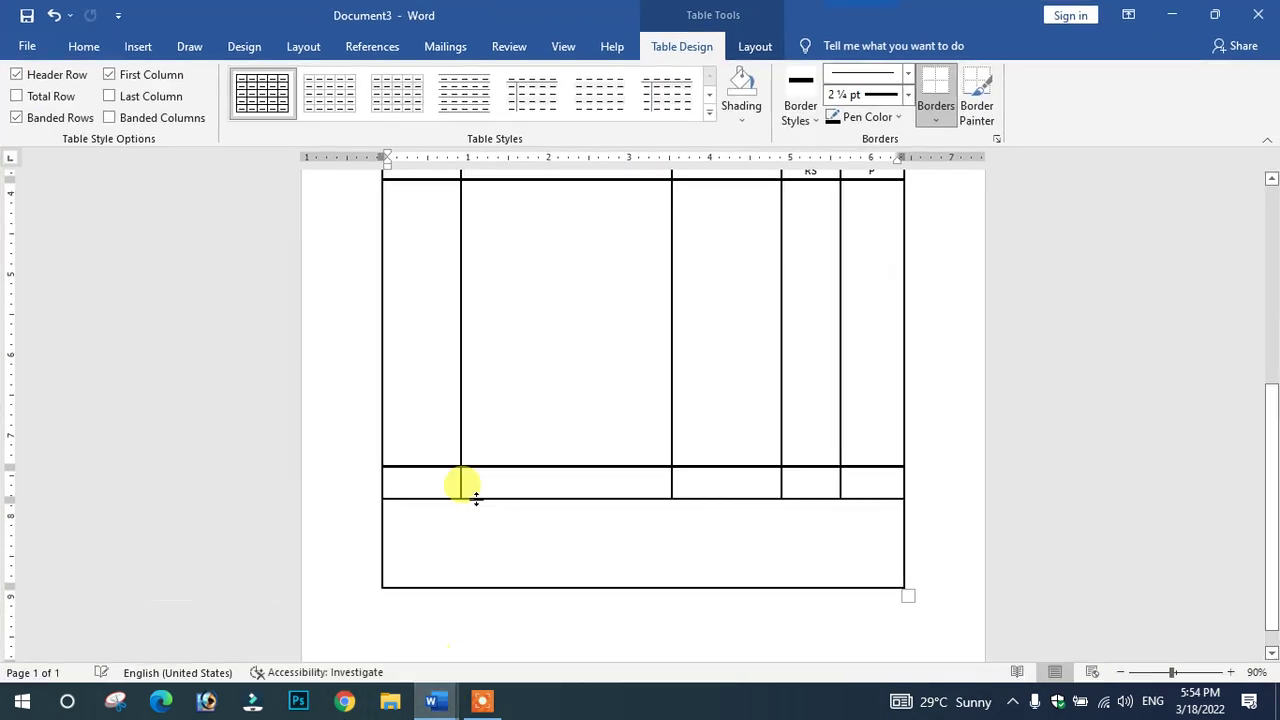
{"action": "scroll", "coordinate": [475, 498], "scroll_direction": "up", "scroll_amount": 5}
{"action": "scroll", "coordinate": [480, 497], "scroll_direction": "up", "scroll_amount": 2}
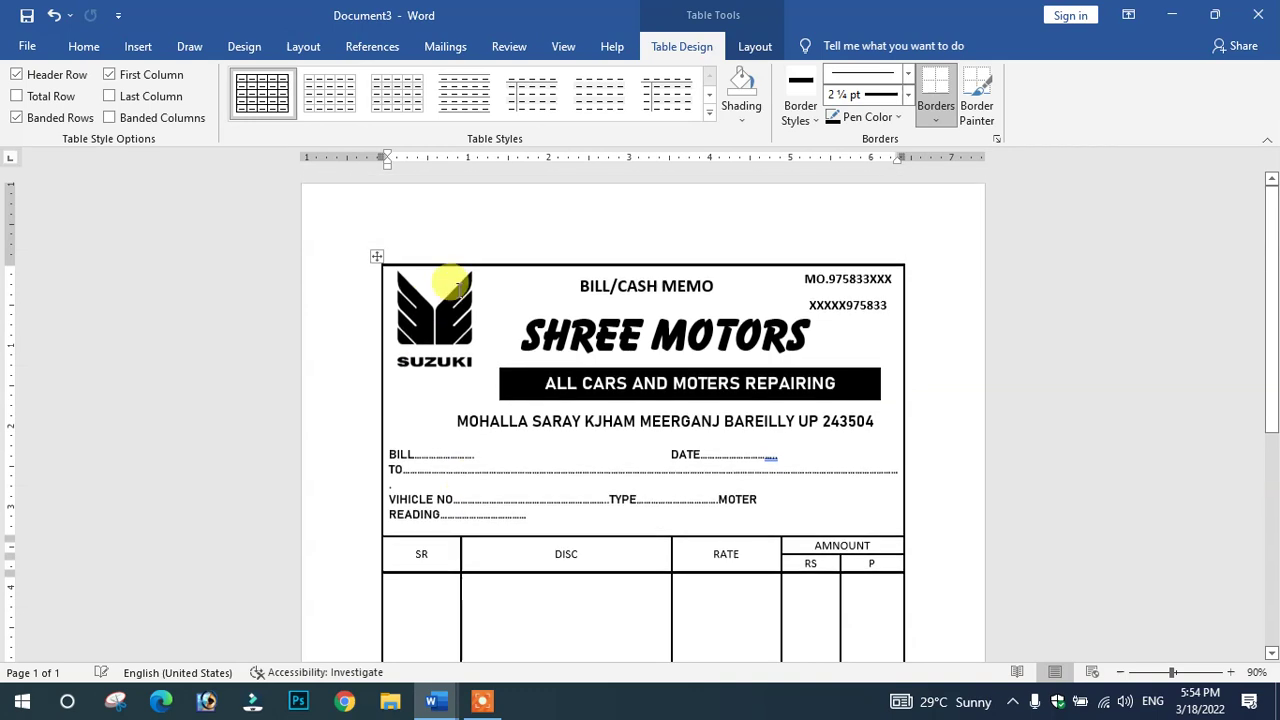
{"action": "left_click", "coordinate": [432, 700]}
{"action": "left_click", "coordinate": [580, 631]}
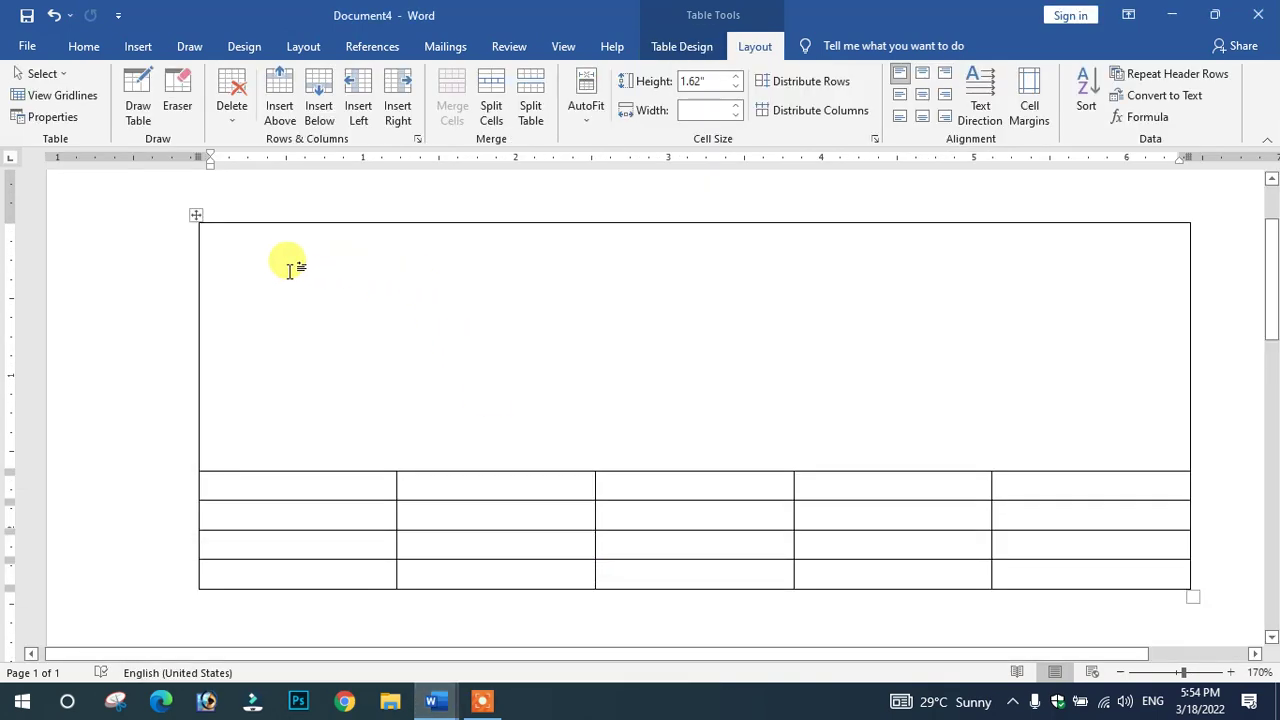
Draw a text box at the left of the merged header cell
{"action": "left_click", "coordinate": [145, 47]}
{"action": "left_click", "coordinate": [268, 76]}
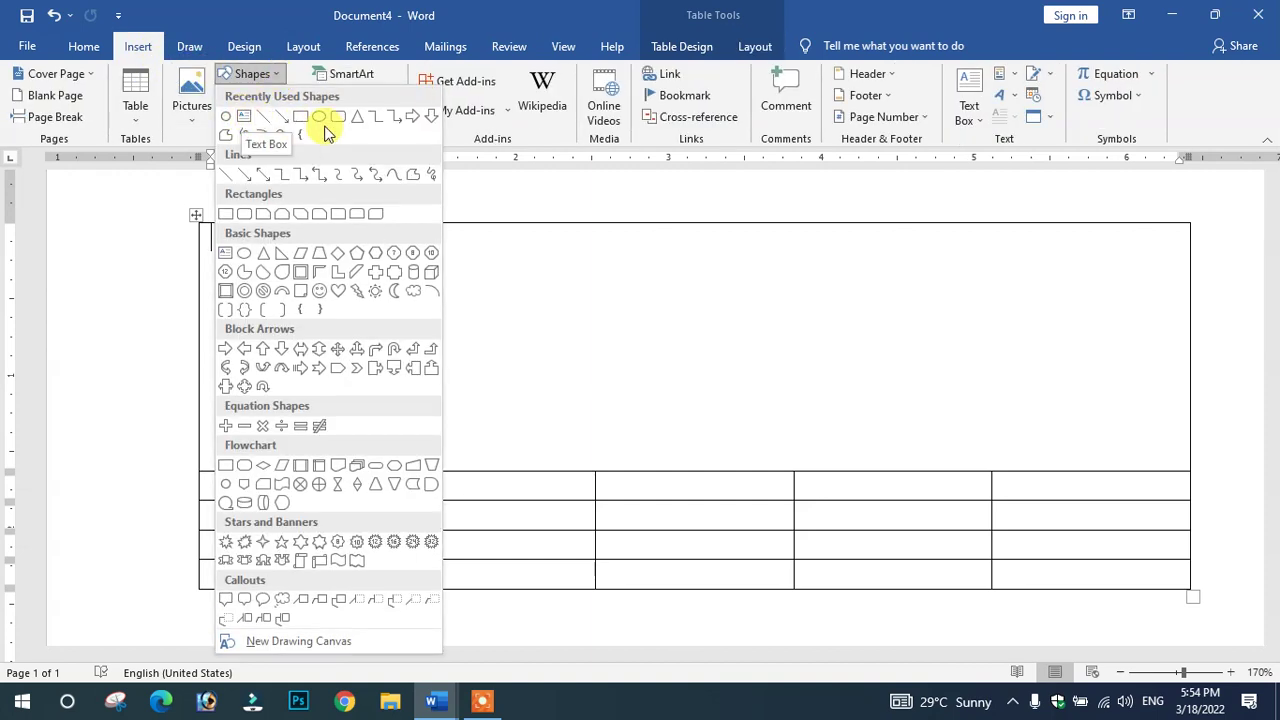
{"action": "left_click", "coordinate": [241, 120]}
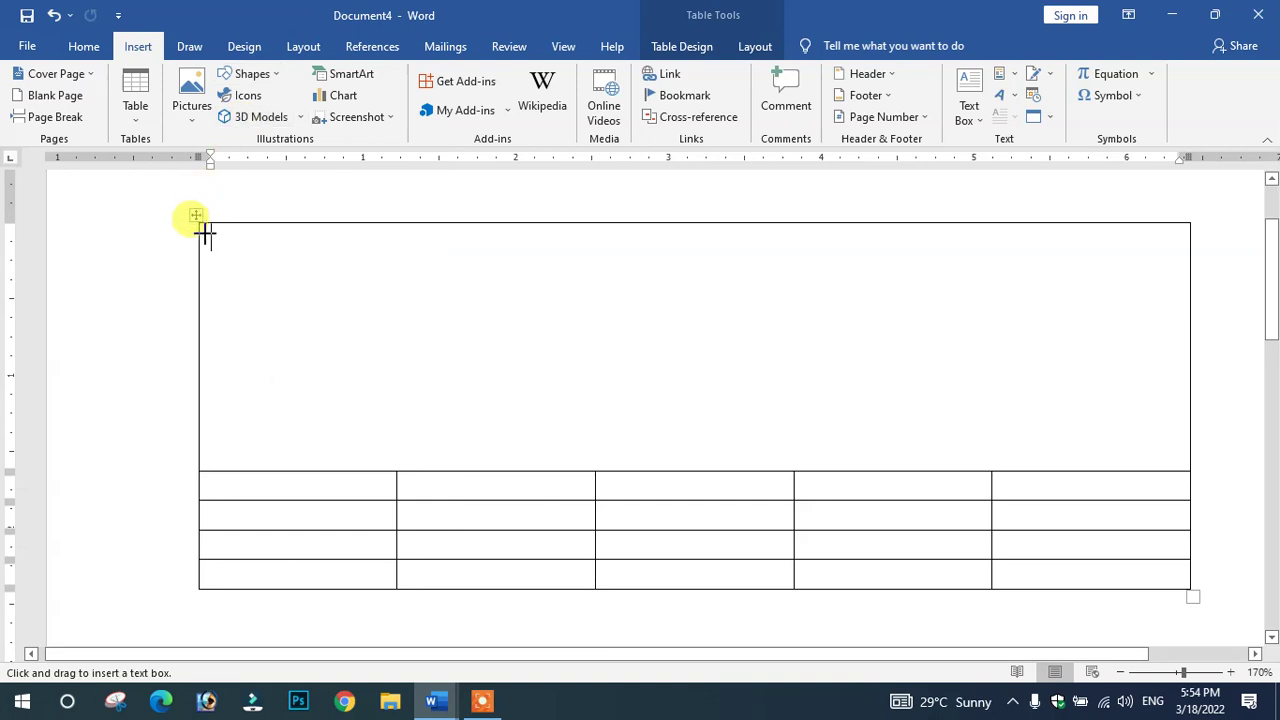
{"action": "mouse_move", "coordinate": [208, 228]}
{"action": "left_mouse_down"}
{"action": "mouse_move", "coordinate": [369, 320]}
{"action": "mouse_move", "coordinate": [368, 408]}
{"action": "left_mouse_up"}
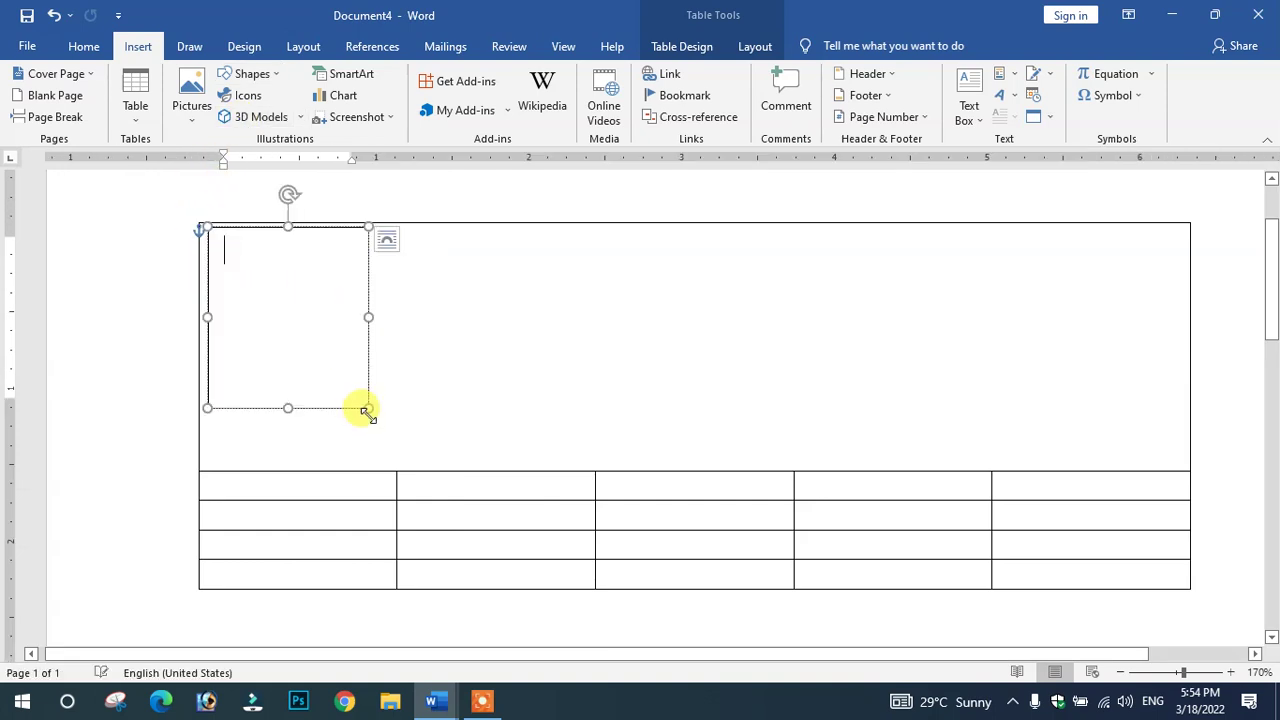
{"action": "right_click", "coordinate": [236, 266]}
{"action": "left_click", "coordinate": [226, 260]}
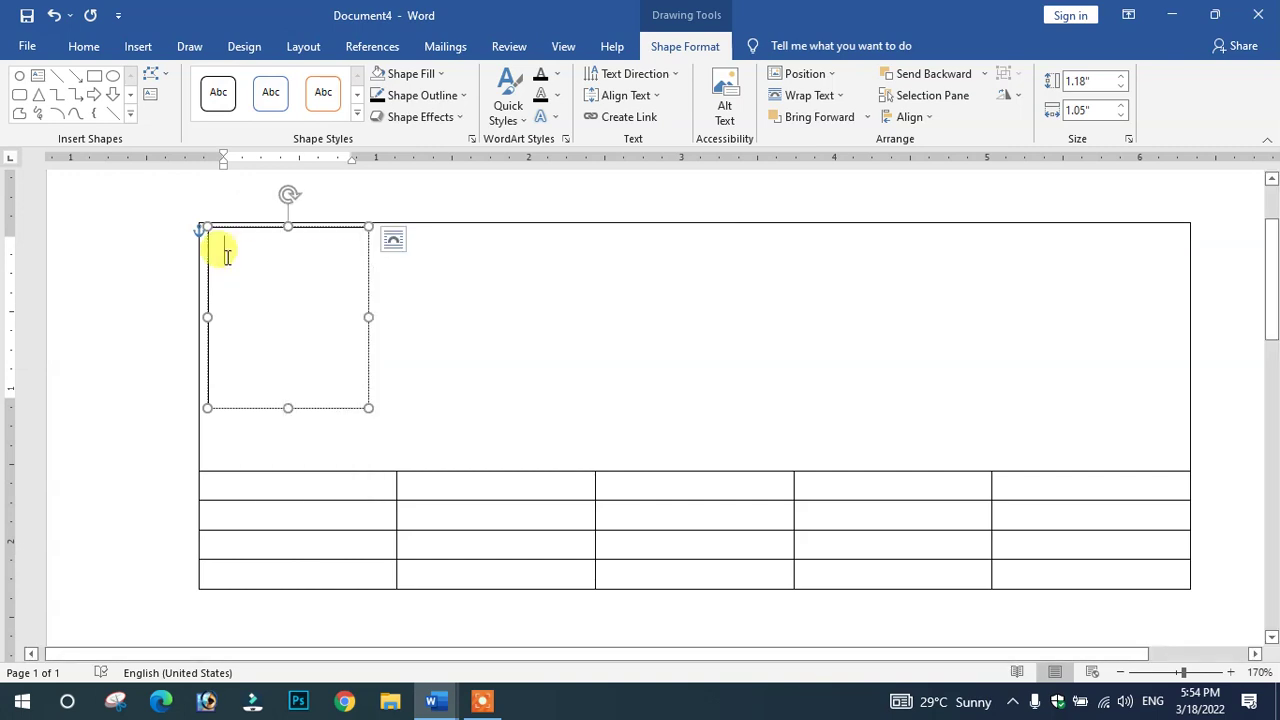
Insert the maruti-suzuki-logo-black-and-white picture from this device into the text box
{"action": "left_click", "coordinate": [136, 48]}
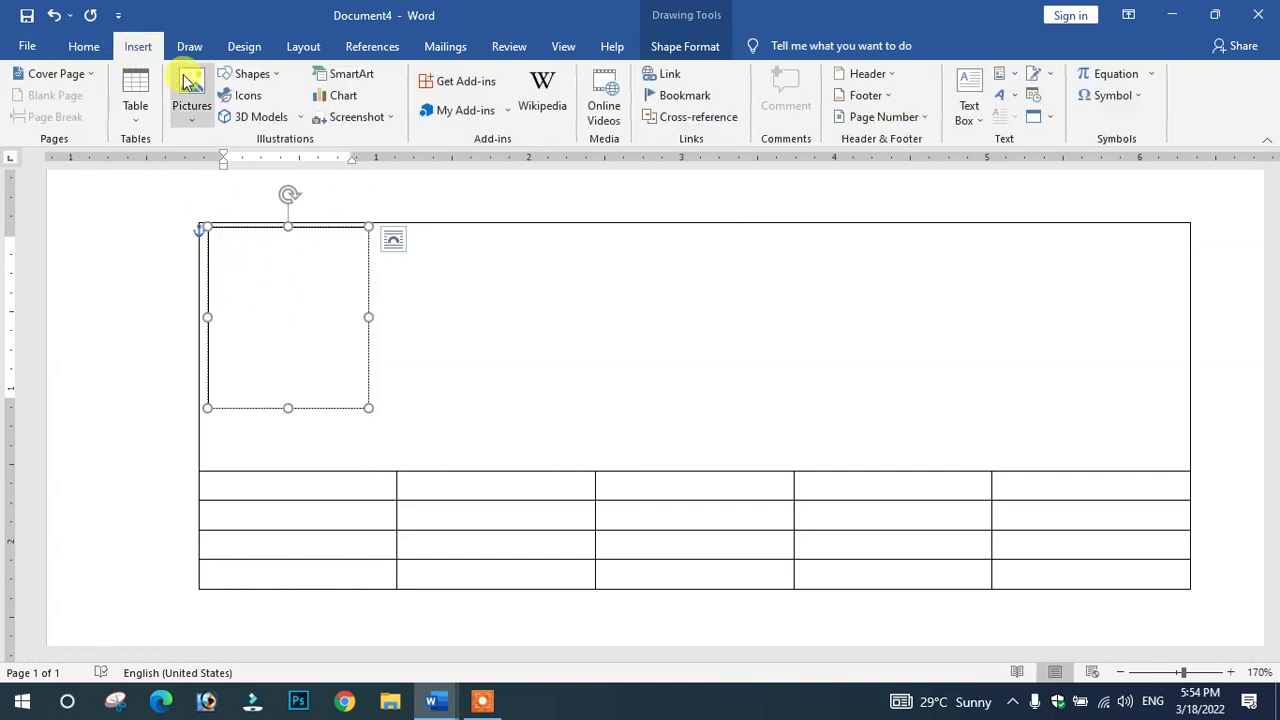
{"action": "left_click", "coordinate": [193, 95]}
{"action": "left_click", "coordinate": [220, 167]}
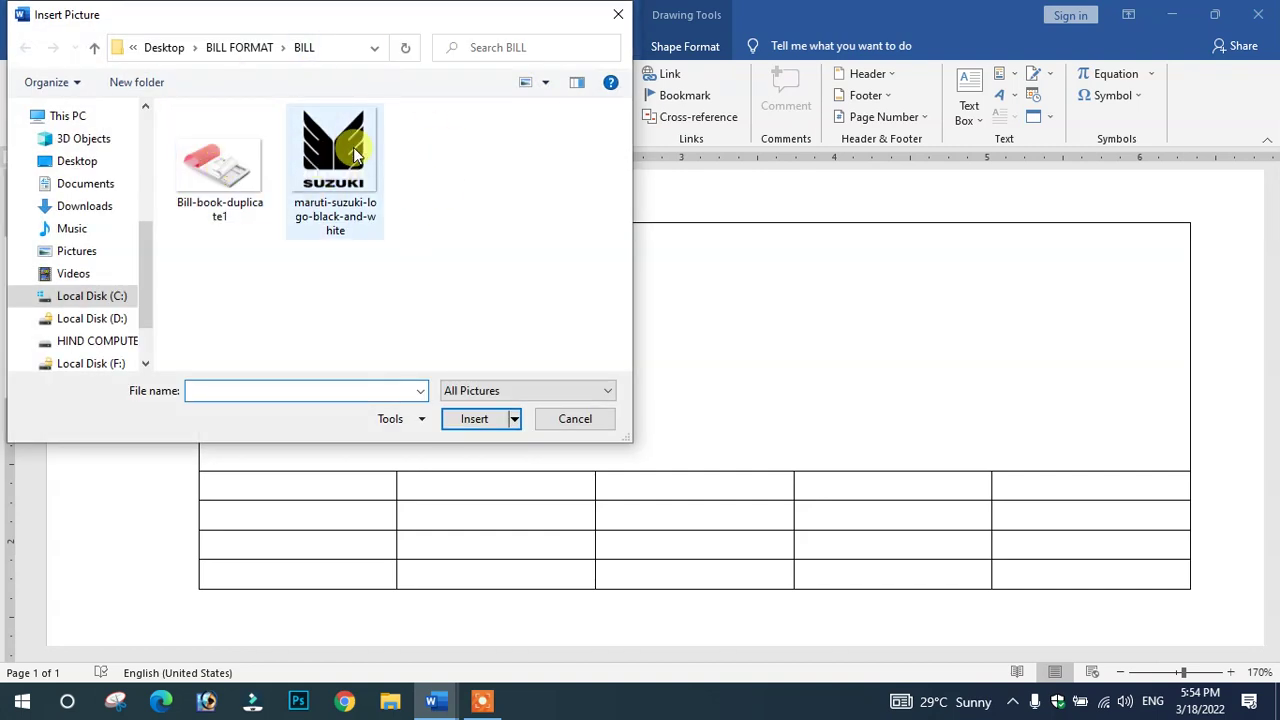
{"action": "left_click", "coordinate": [357, 185]}
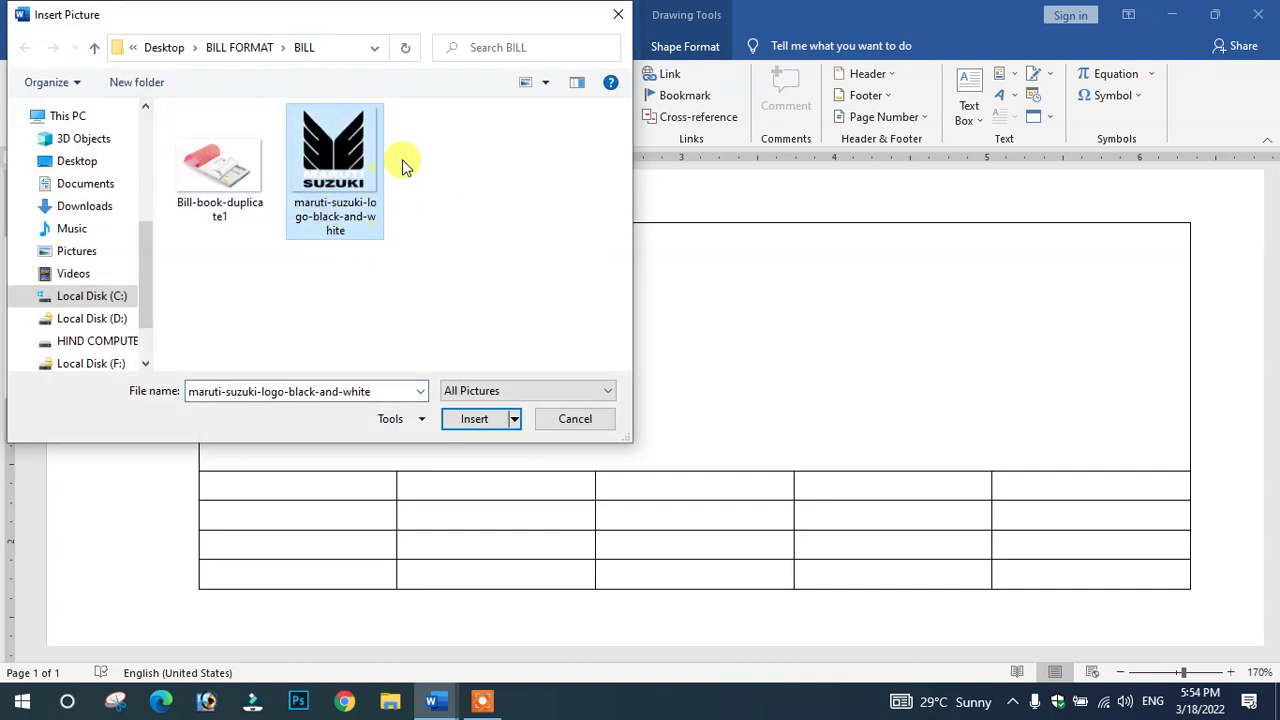
{"action": "left_click", "coordinate": [462, 418]}
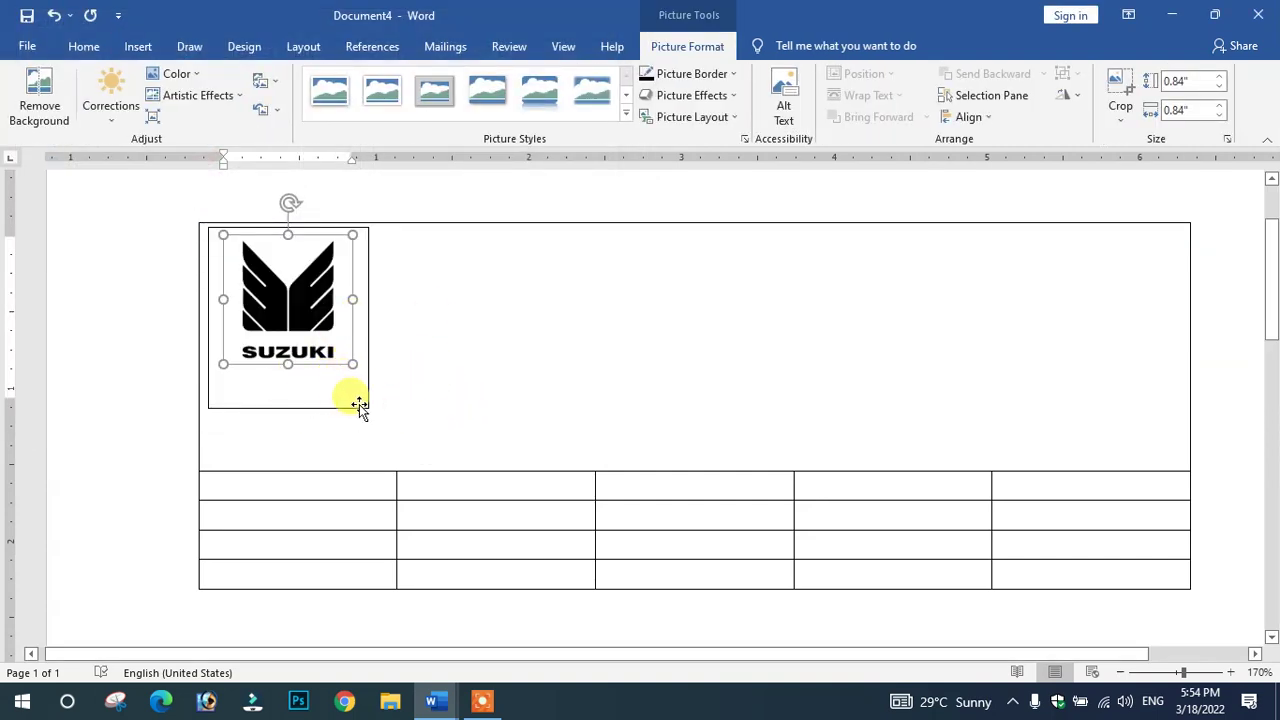
Set the logo's text box to No Outline
{"action": "left_click", "coordinate": [360, 406]}
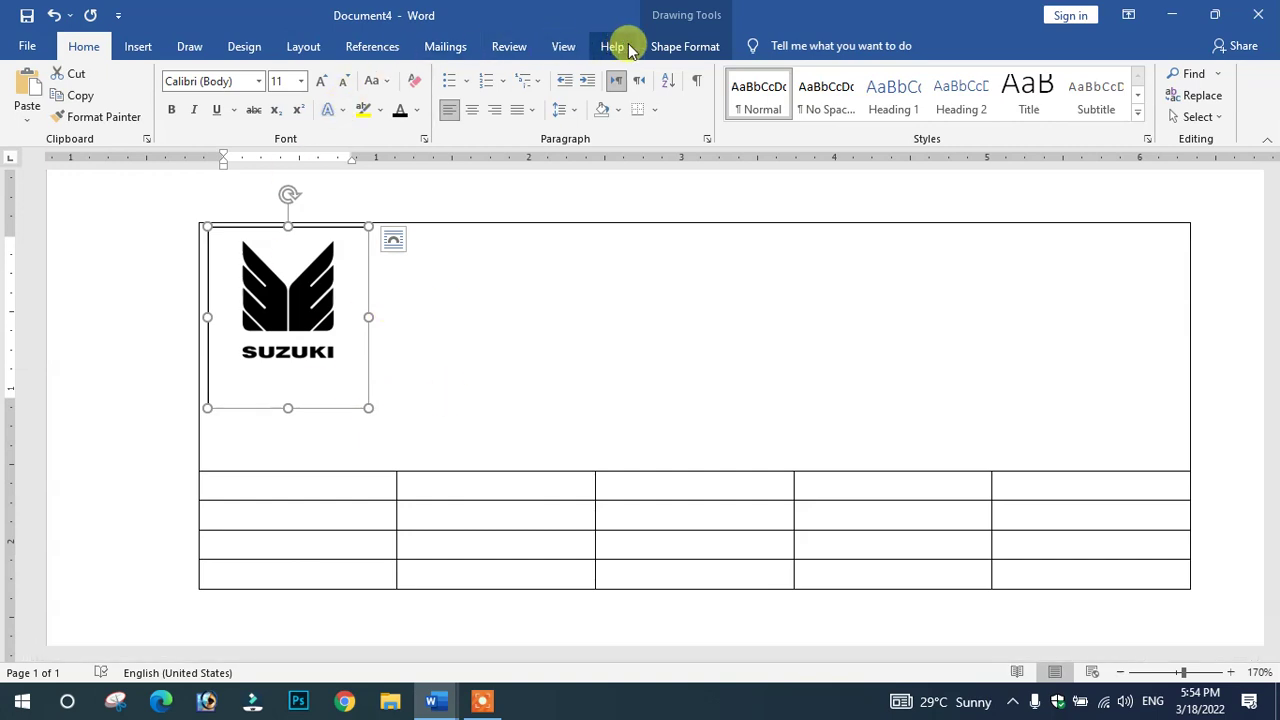
{"action": "left_click", "coordinate": [682, 46]}
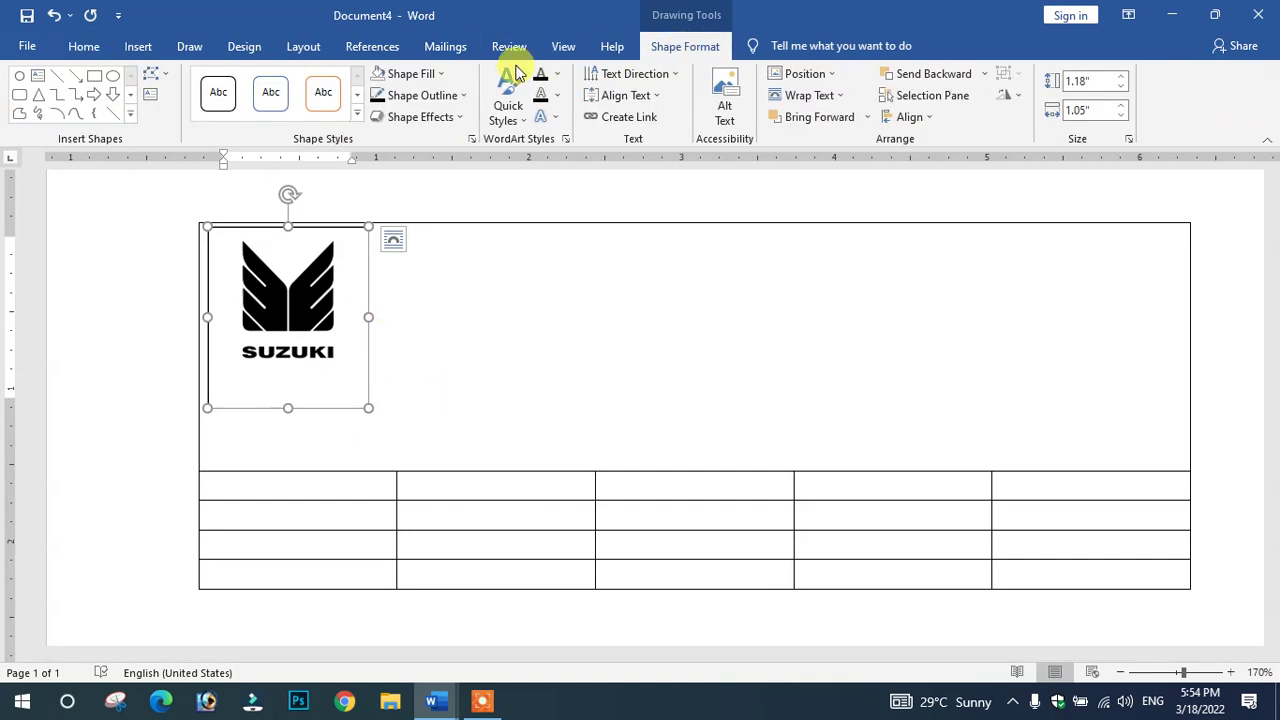
{"action": "left_click", "coordinate": [401, 95]}
{"action": "left_click", "coordinate": [403, 260]}
{"action": "left_click", "coordinate": [516, 364]}
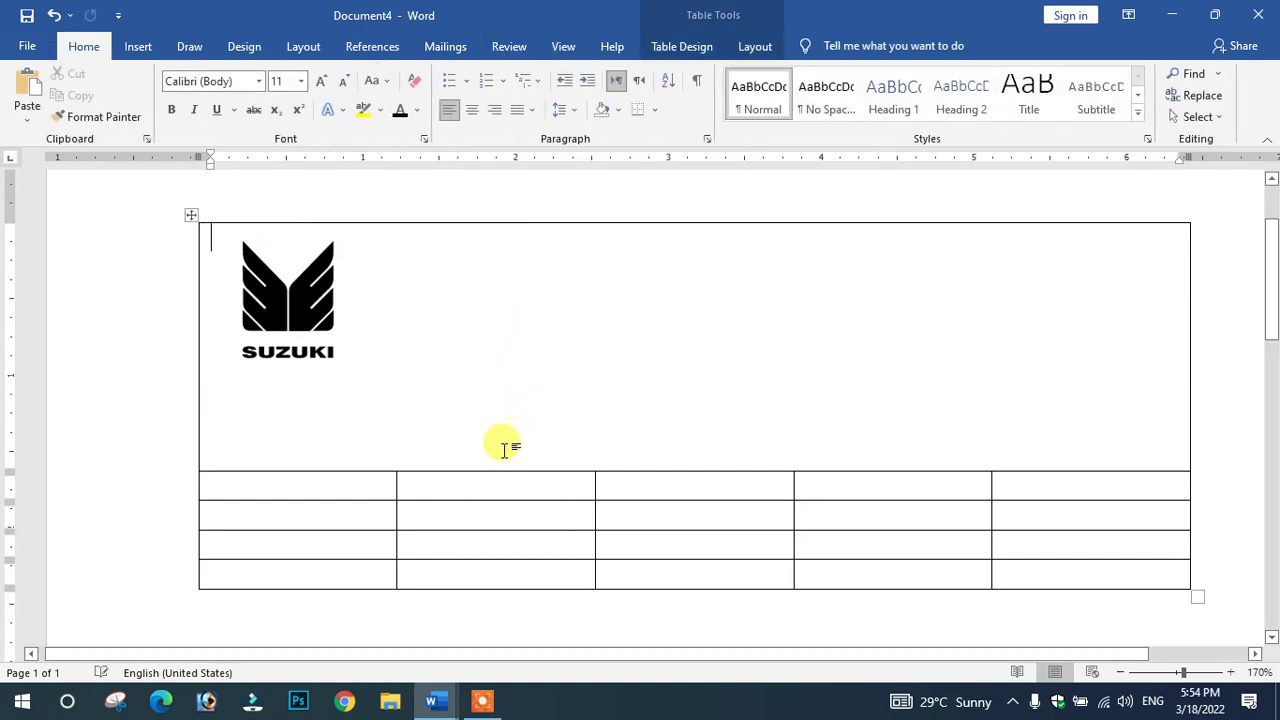
Adjust the logo's placement, compare with the original Shree Motors memo, and return to Document4
{"action": "left_click_drag", "start_coordinate": [259, 303], "coordinate": [268, 297]}
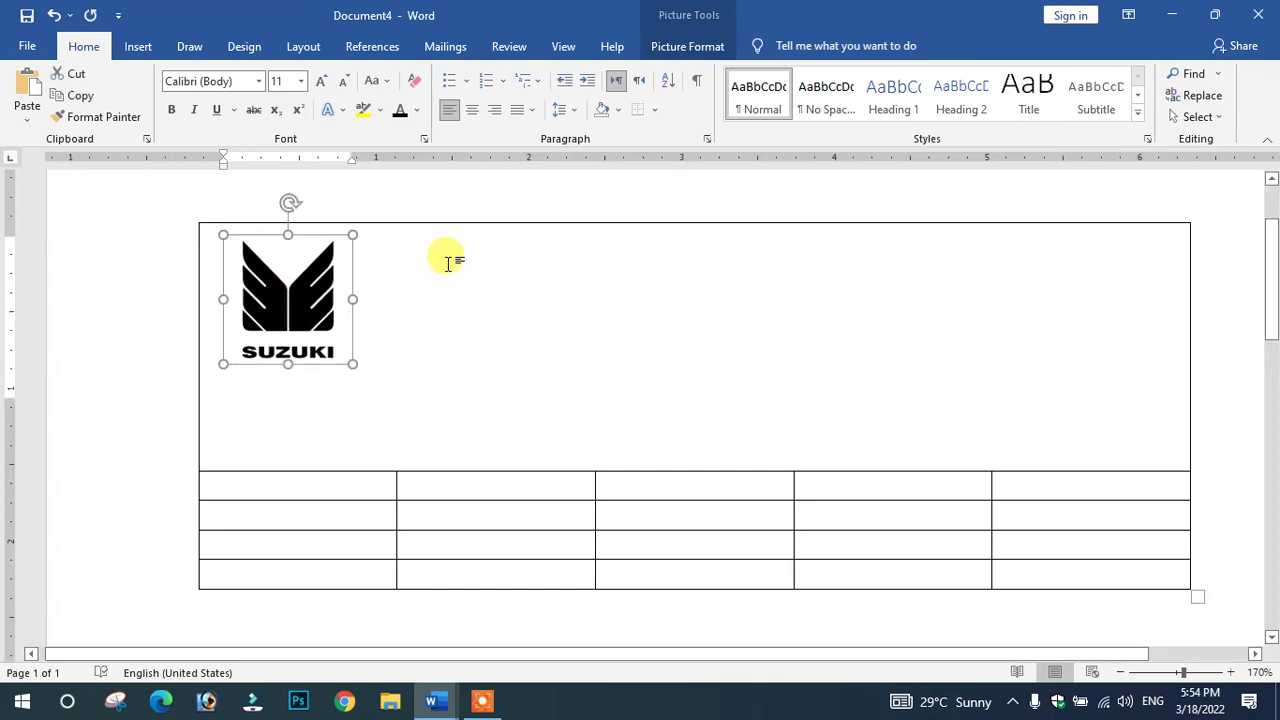
{"action": "left_click", "coordinate": [690, 46]}
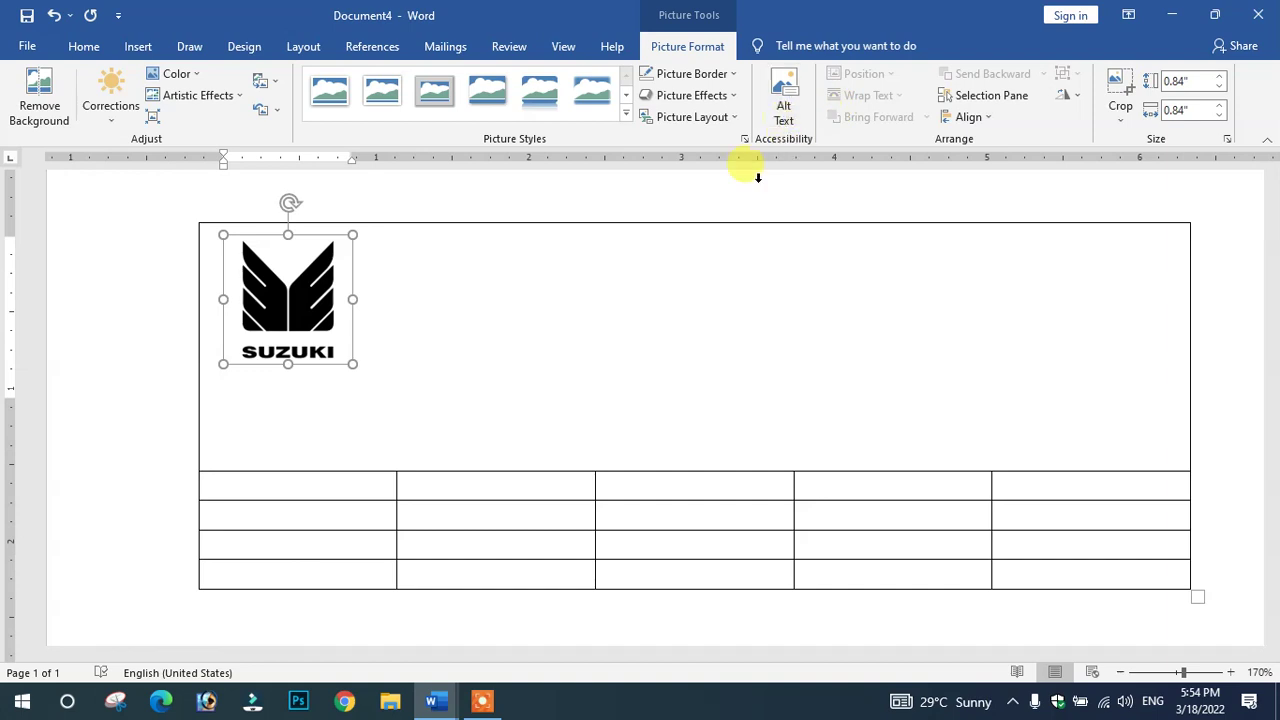
{"action": "left_click", "coordinate": [537, 297]}
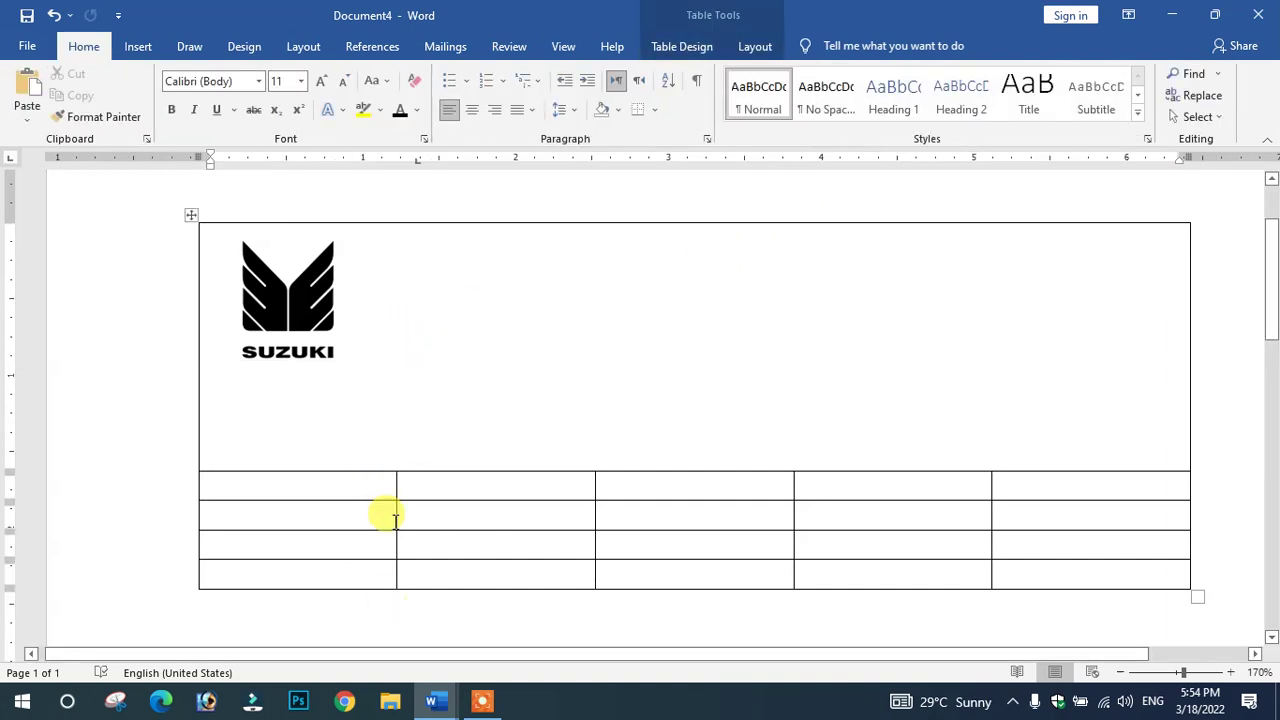
{"action": "left_click", "coordinate": [459, 620]}
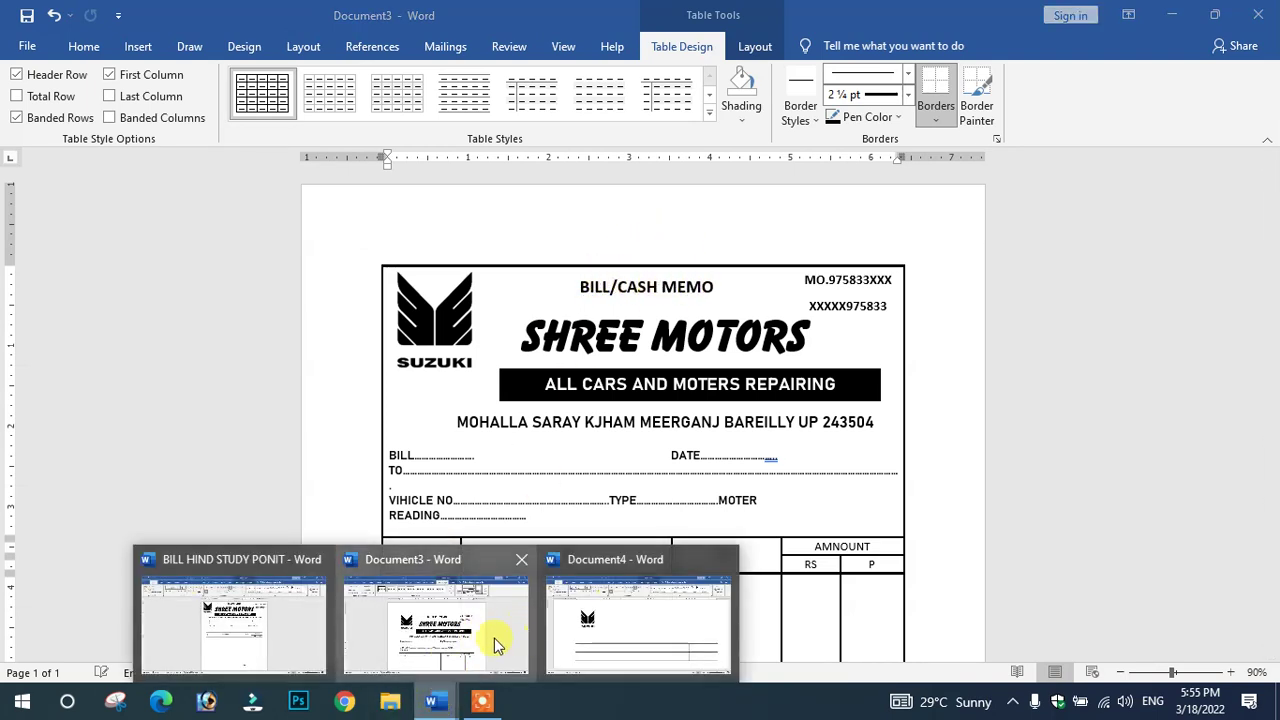
{"action": "mouse_move", "coordinate": [432, 701]}
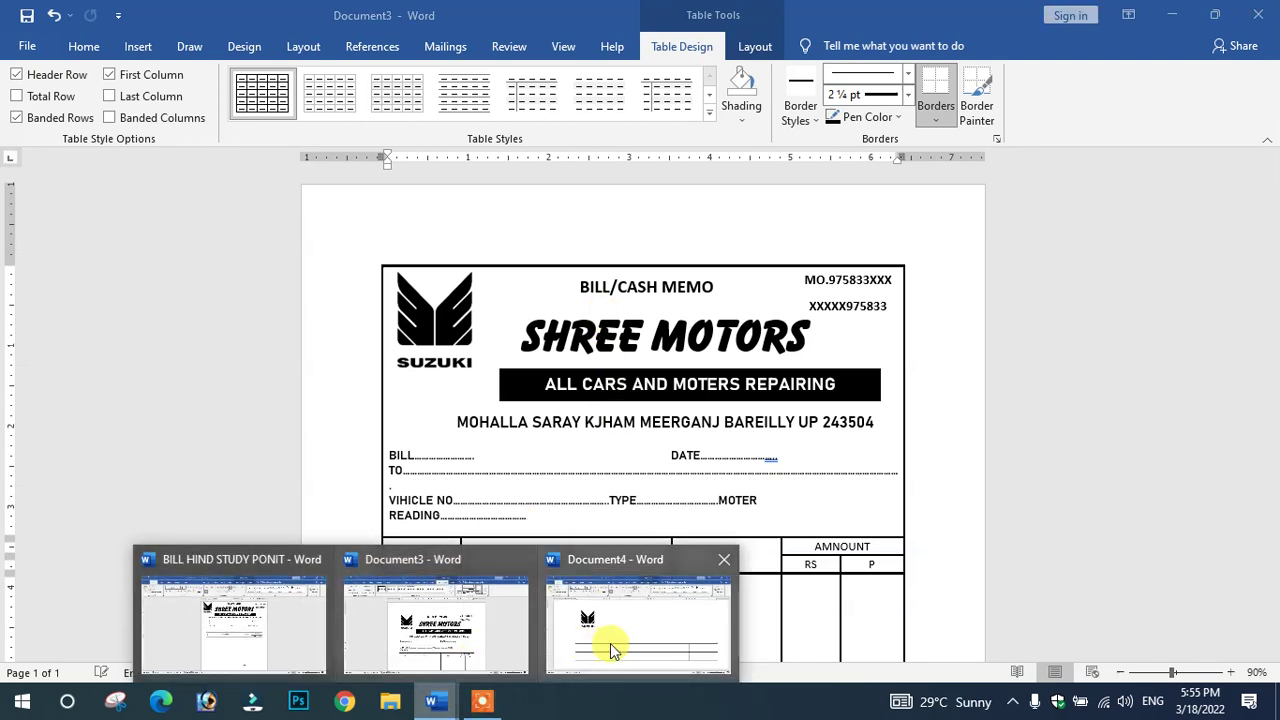
{"action": "left_click", "coordinate": [609, 649]}
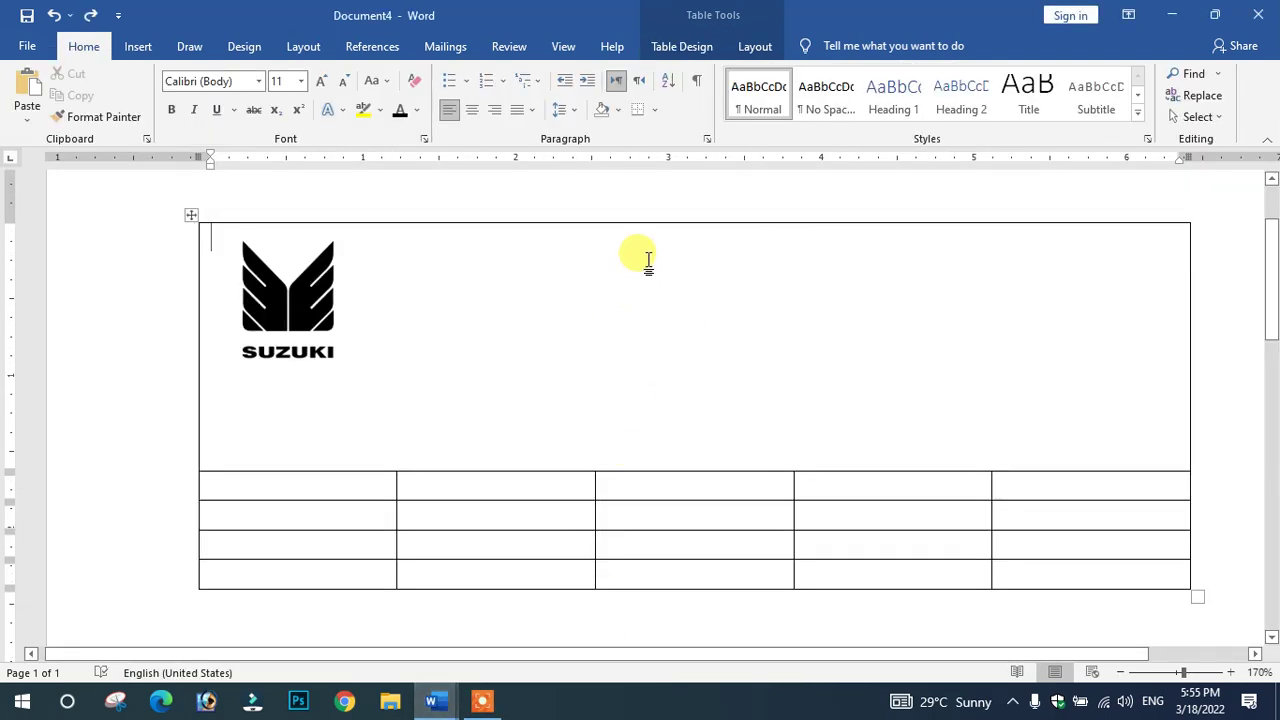
{"action": "double_click", "coordinate": [645, 258]}
{"action": "key", "text": "ctrl+z"}
{"action": "double_click", "coordinate": [586, 245]}
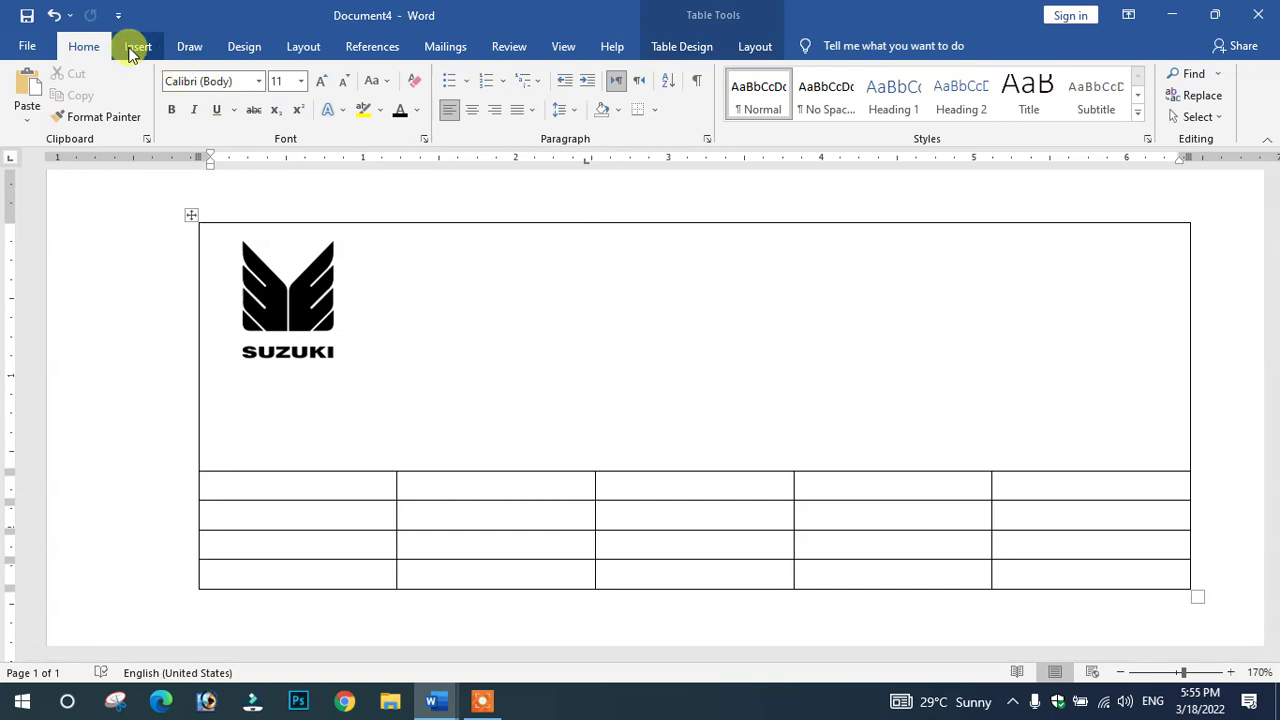
Draw a text box at the top centre of the header cell
{"action": "left_click", "coordinate": [138, 47]}
{"action": "left_click", "coordinate": [248, 74]}
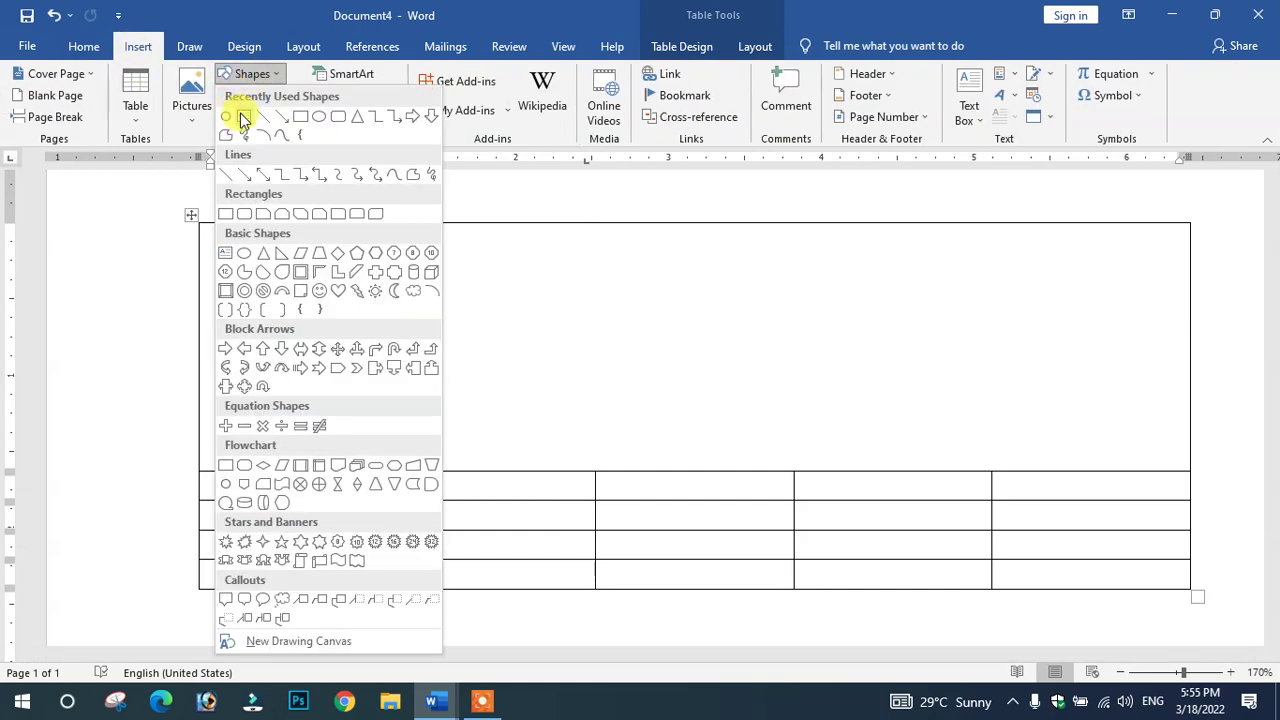
{"action": "left_click", "coordinate": [243, 118]}
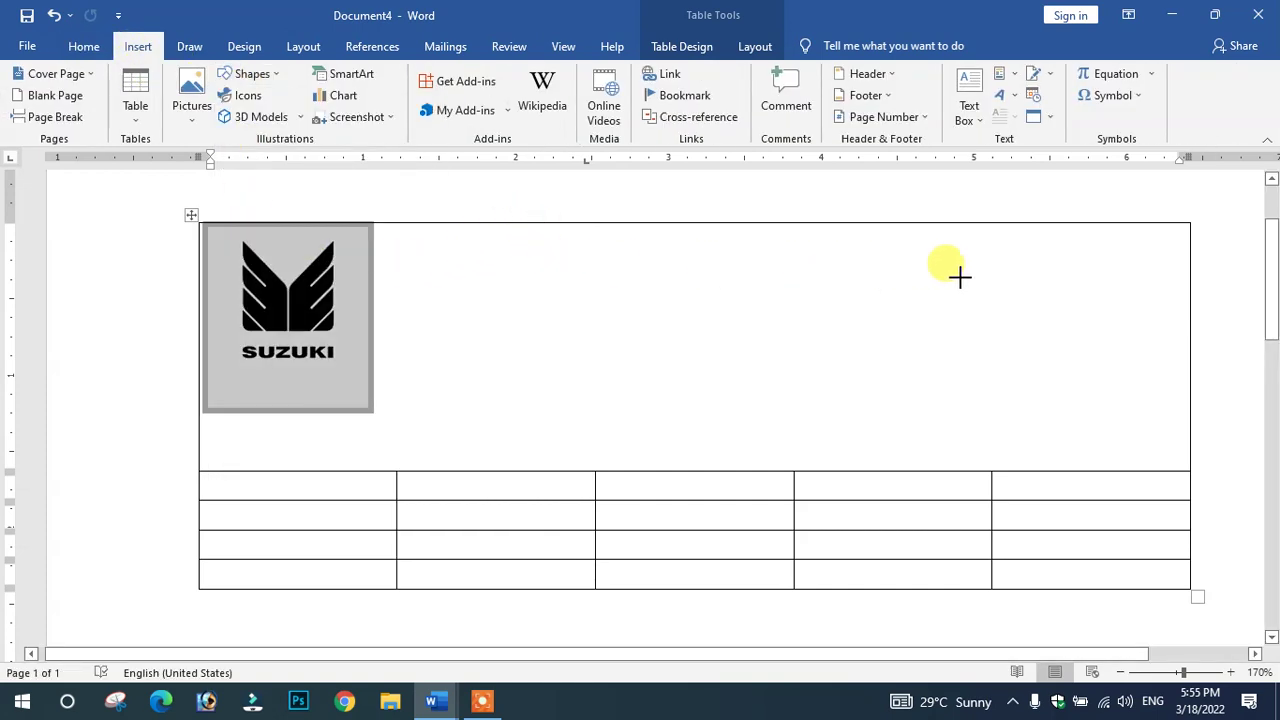
{"action": "key", "text": "Escape"}
{"action": "left_click", "coordinate": [519, 260]}
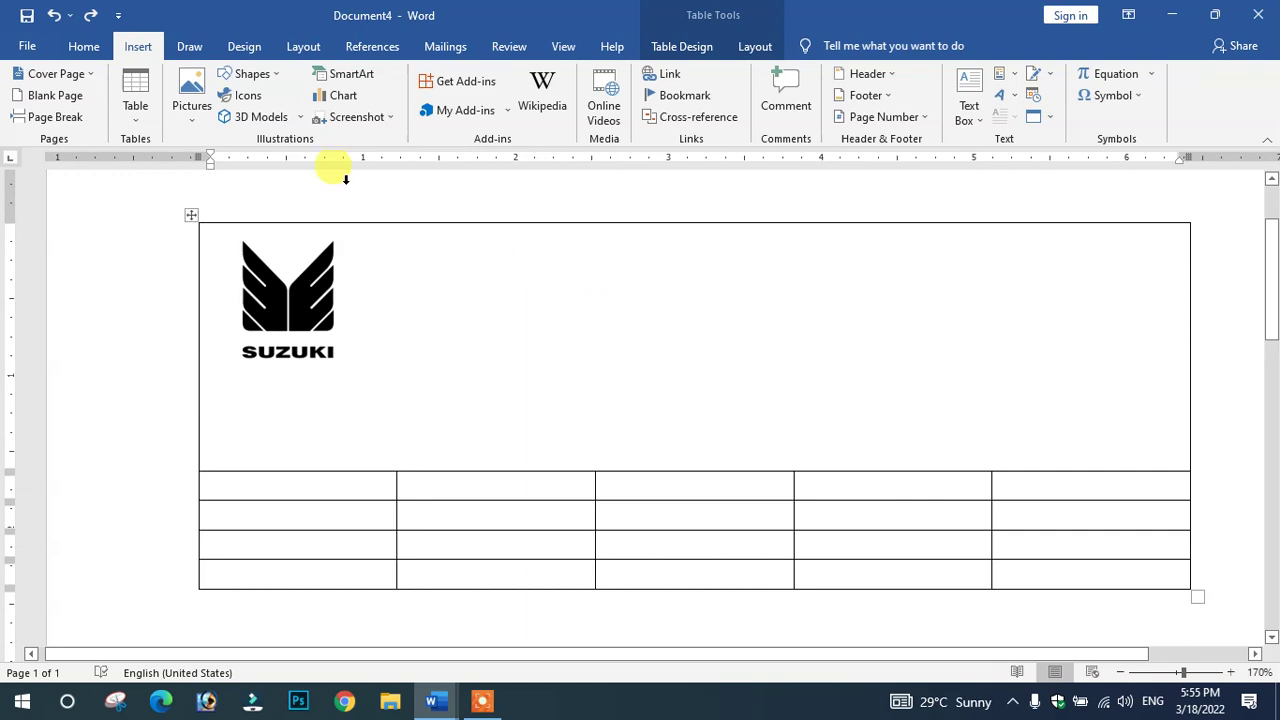
{"action": "left_click", "coordinate": [250, 74]}
{"action": "left_click", "coordinate": [244, 117]}
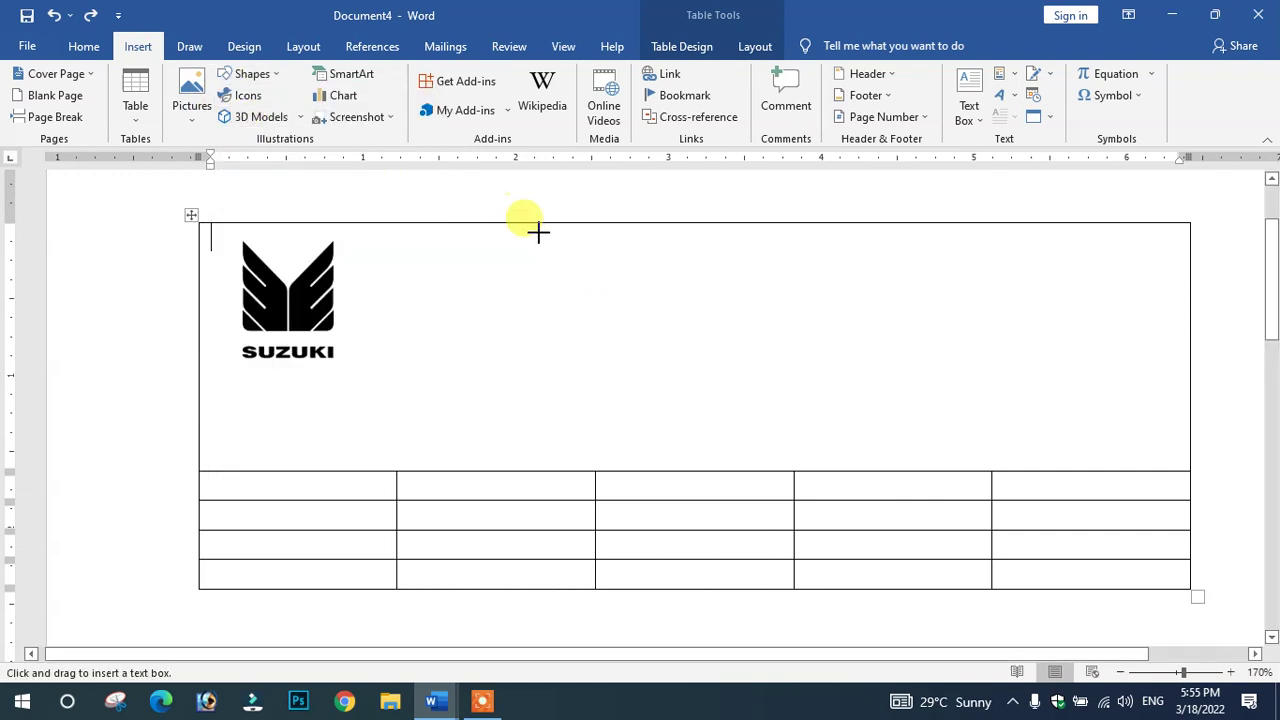
{"action": "left_click_drag", "start_coordinate": [549, 232], "coordinate": [897, 285]}
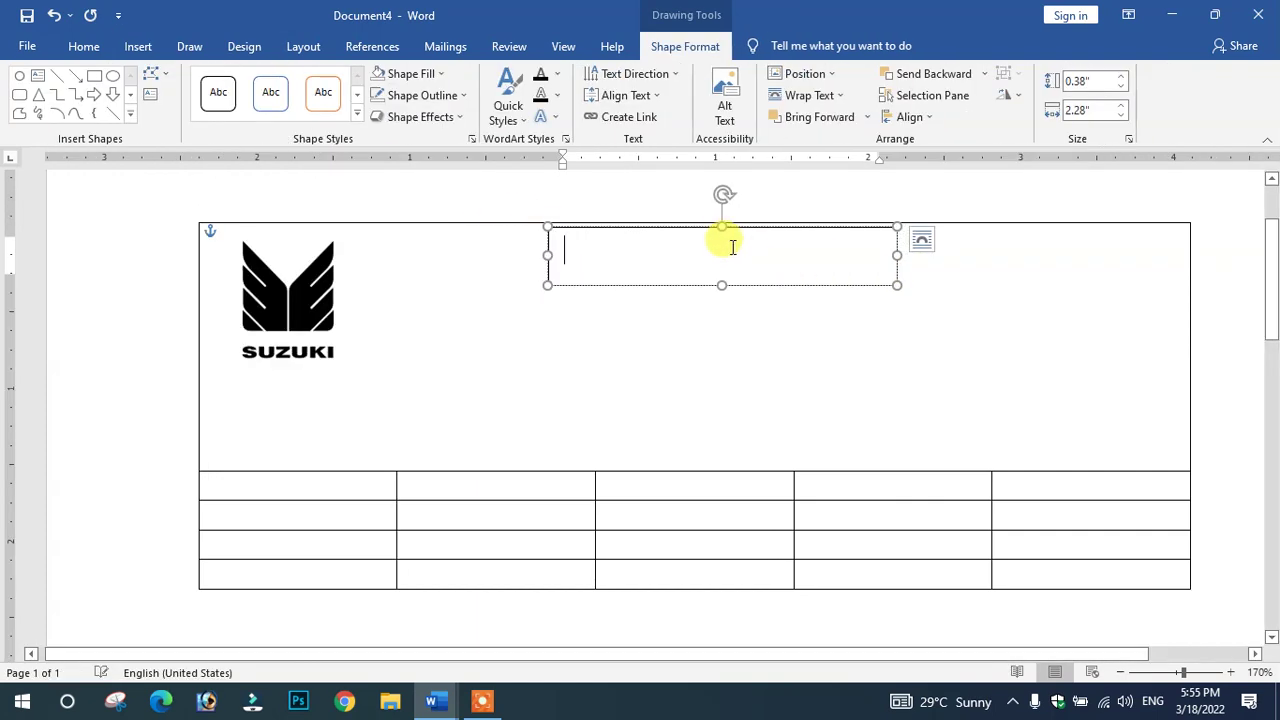
{"action": "left_click_drag", "start_coordinate": [631, 229], "coordinate": [601, 229]}
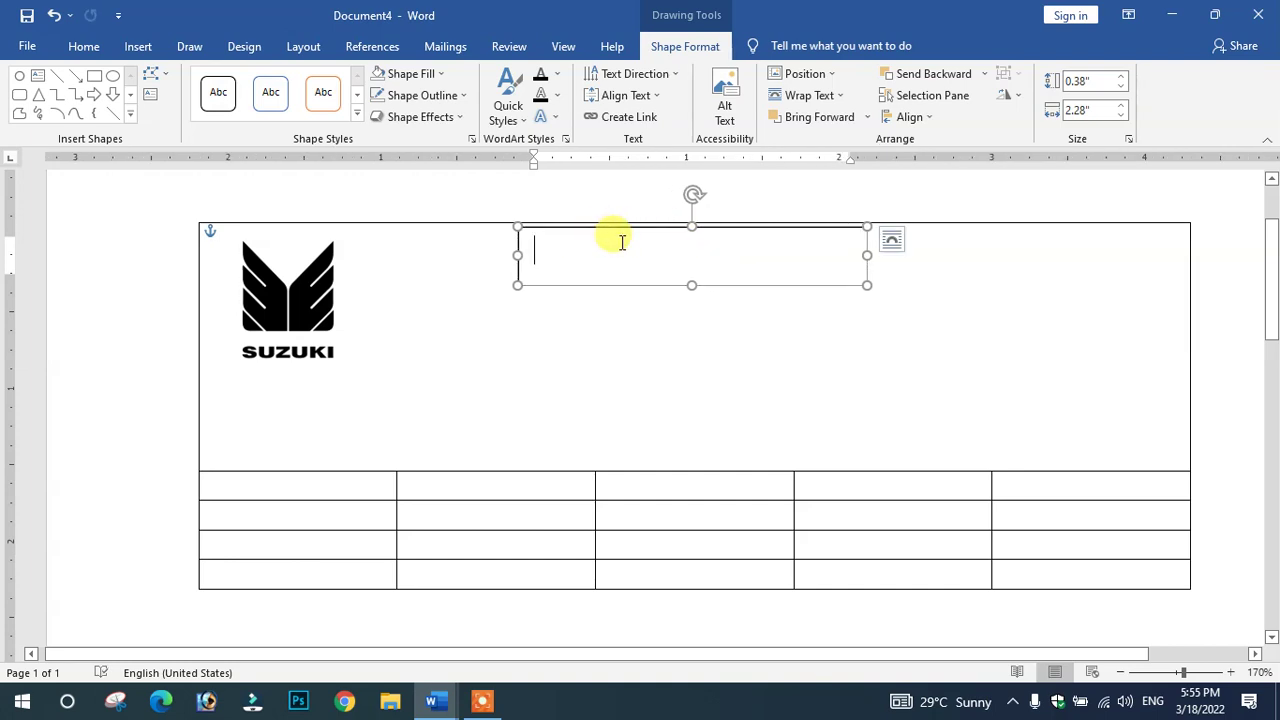
Type the title 'BIIL BOOK/CASH MEMO' in the box, centred and bold
{"action": "type", "text": "BIIL BOOK/CASH MEMO"}
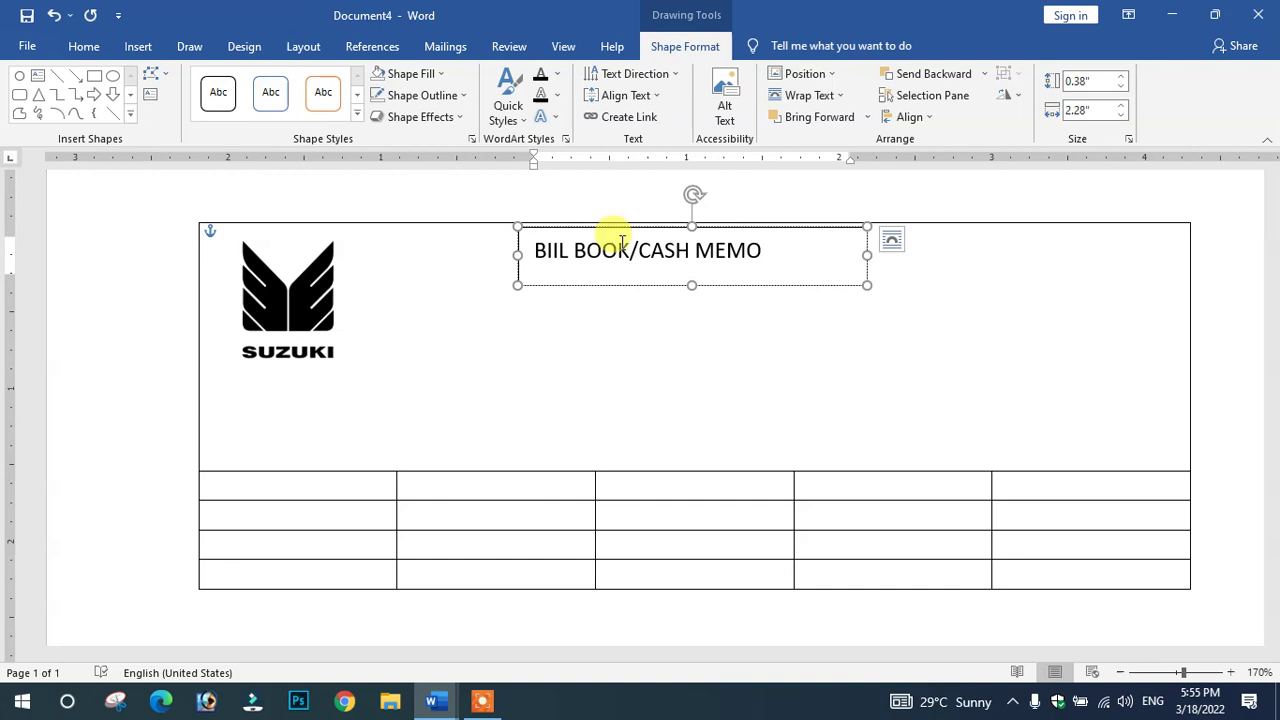
{"action": "key", "text": "ctrl+e"}
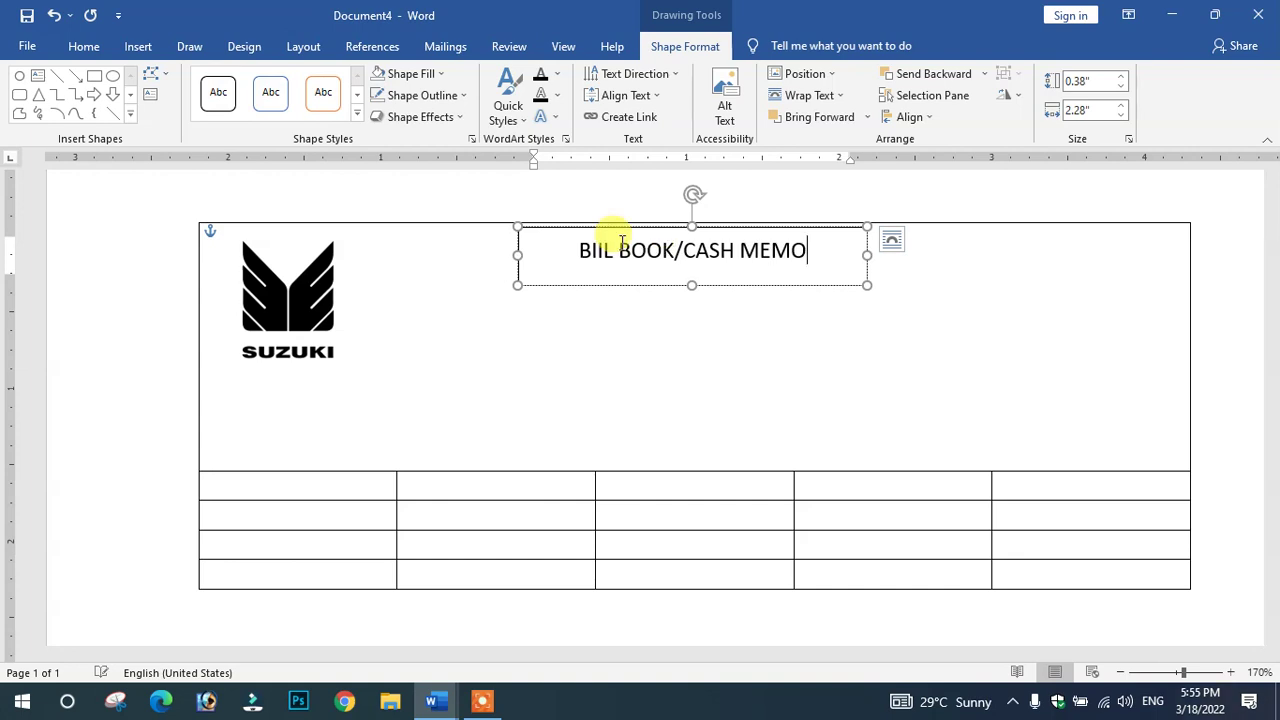
{"action": "left_click_drag", "start_coordinate": [827, 252], "coordinate": [510, 247]}
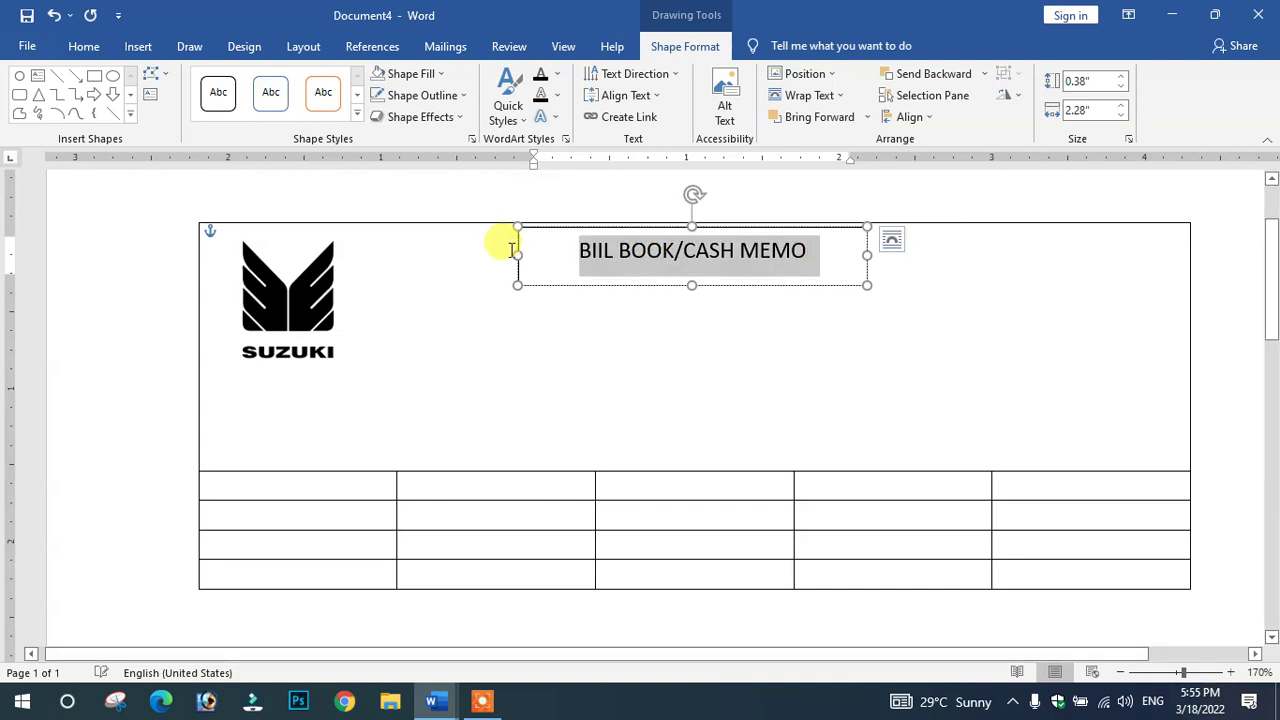
{"action": "key", "text": "ctrl+b"}
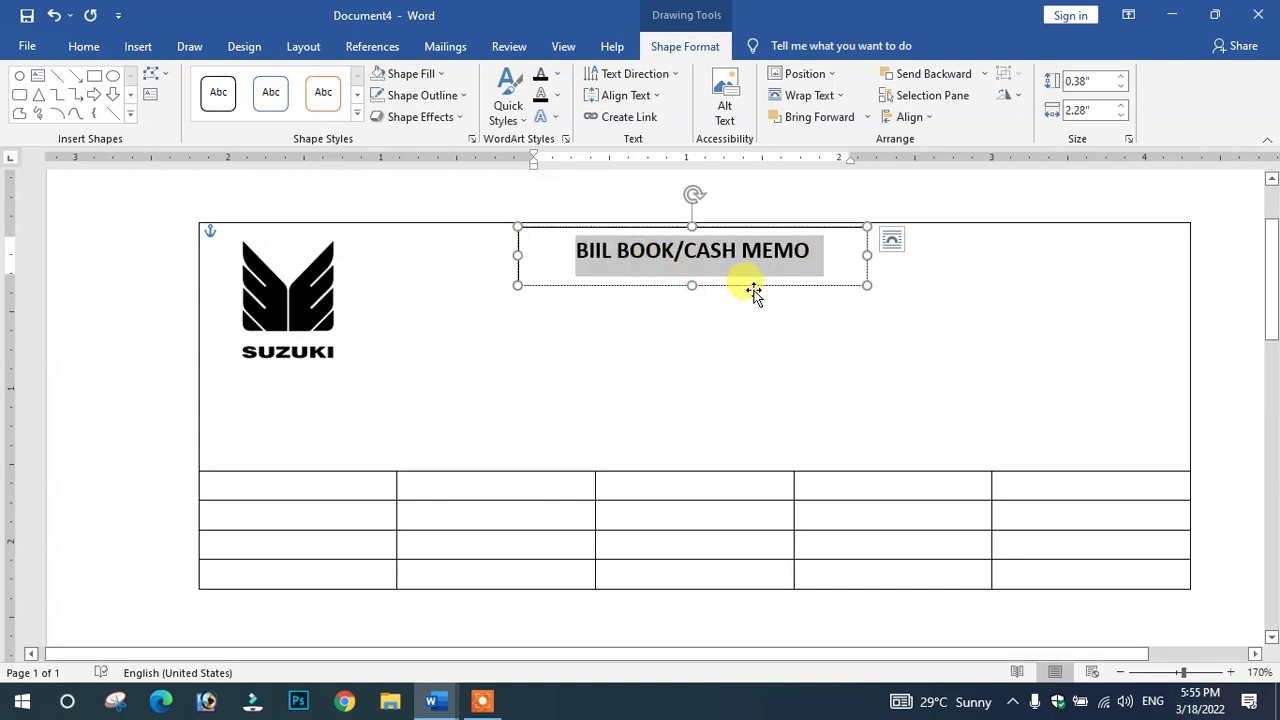
Remove the title box's outline with No Outline
{"action": "left_click", "coordinate": [752, 343]}
{"action": "left_click", "coordinate": [692, 285]}
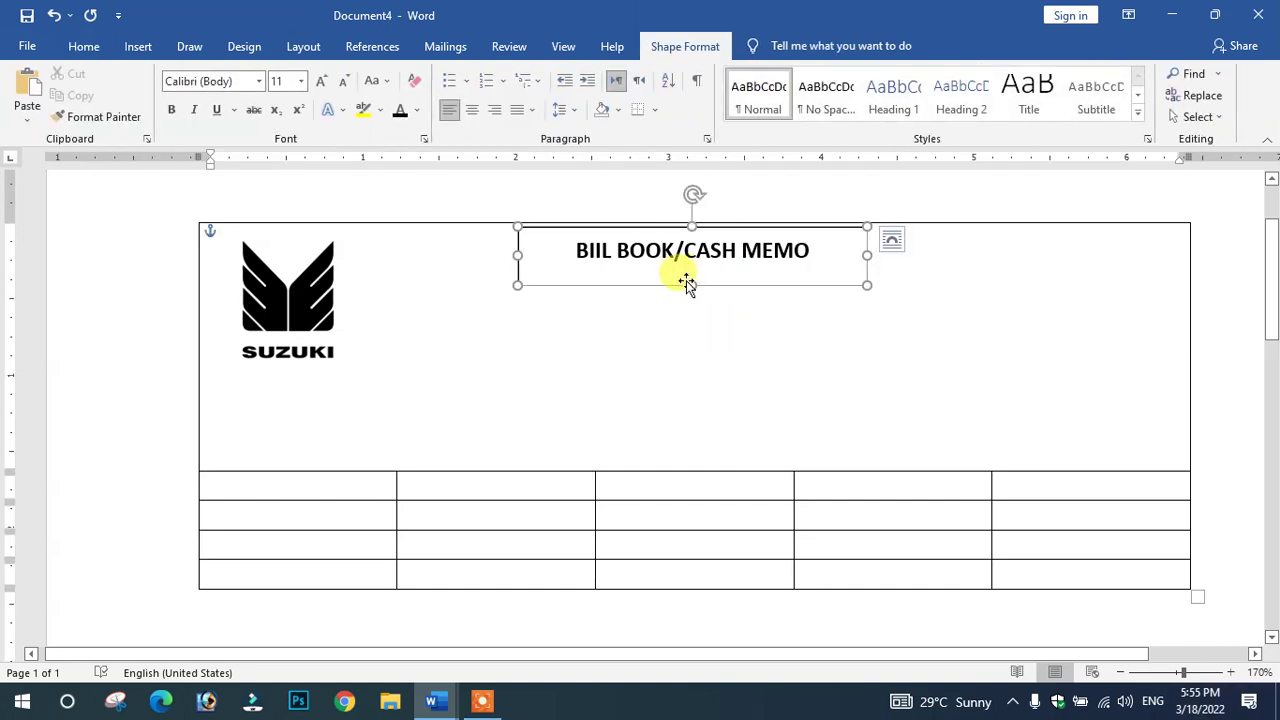
{"action": "left_click", "coordinate": [685, 46]}
{"action": "left_click", "coordinate": [425, 96]}
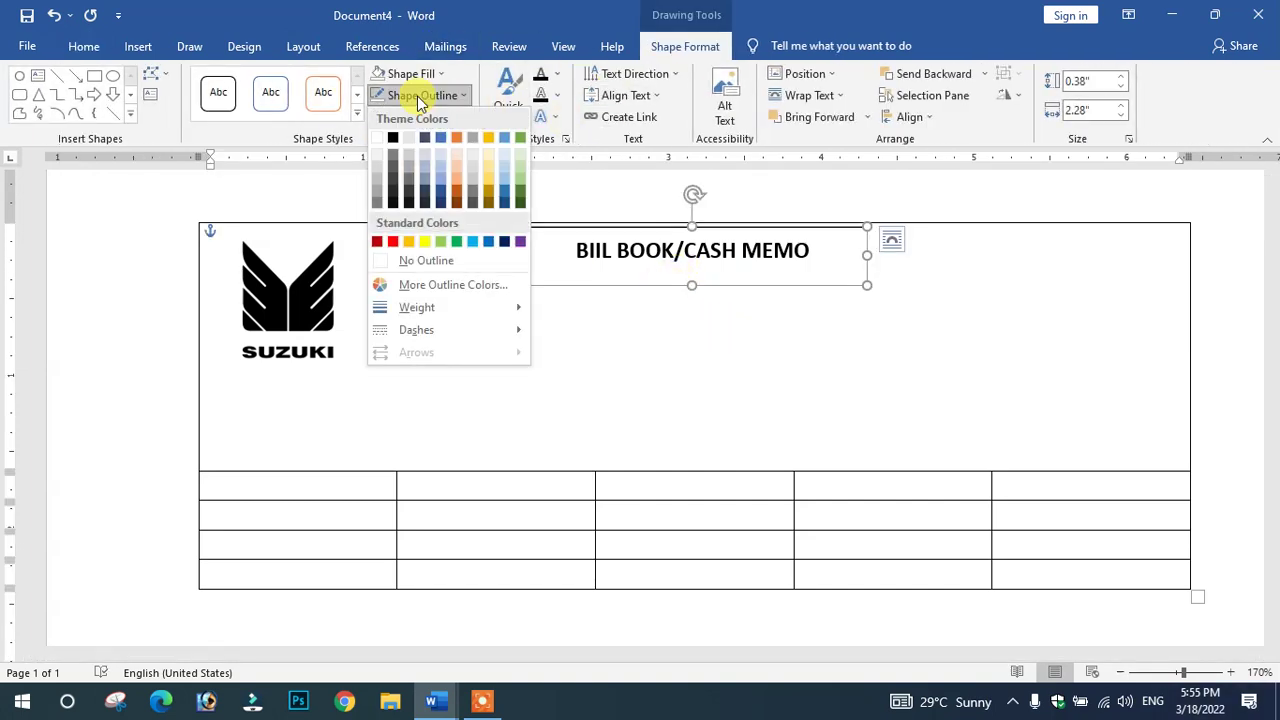
{"action": "left_click", "coordinate": [417, 260]}
{"action": "left_click", "coordinate": [693, 345]}
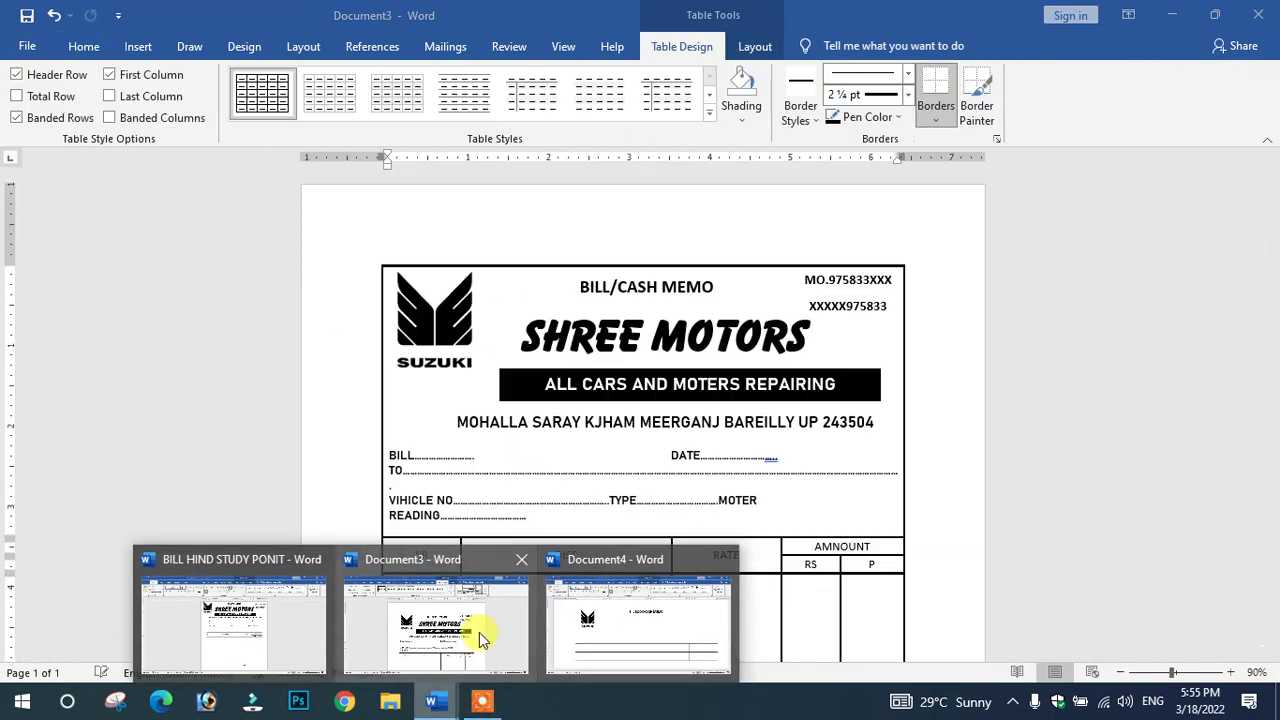
Type 'SHREE MPOTORS' on the line below the title and select it
{"action": "mouse_move", "coordinate": [432, 702]}
{"action": "left_click", "coordinate": [479, 632]}
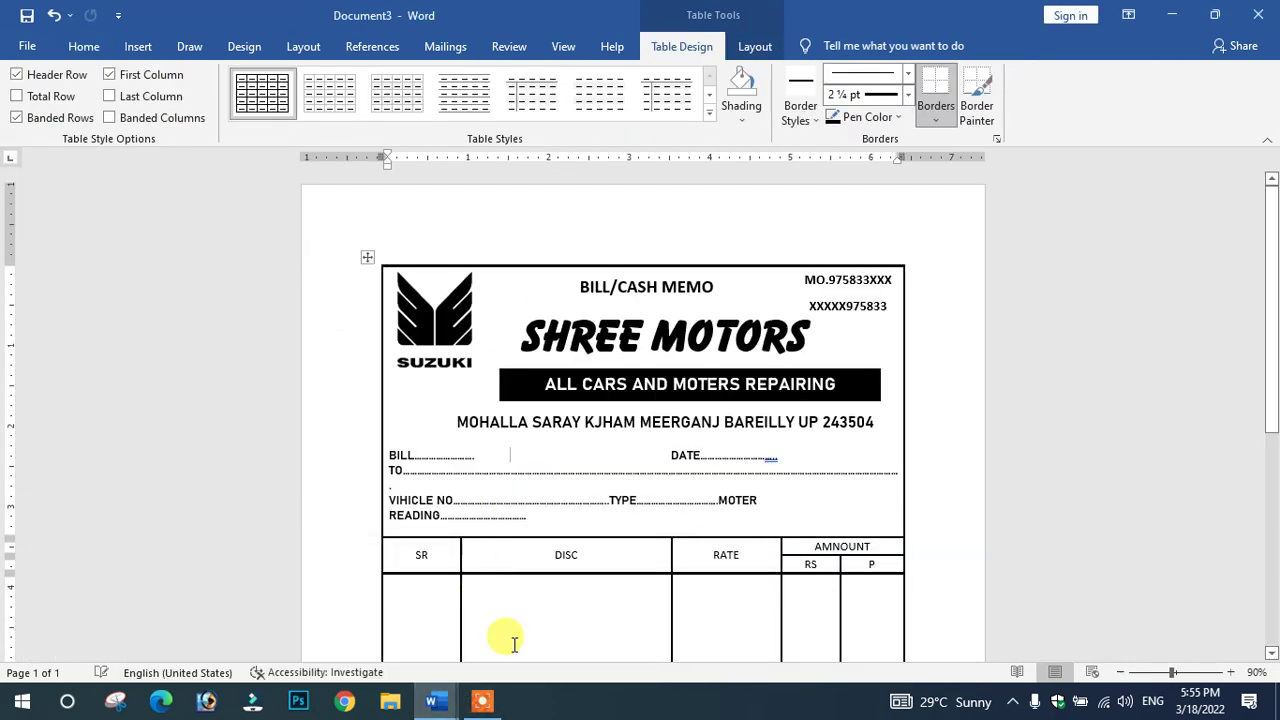
{"action": "left_click", "coordinate": [633, 627]}
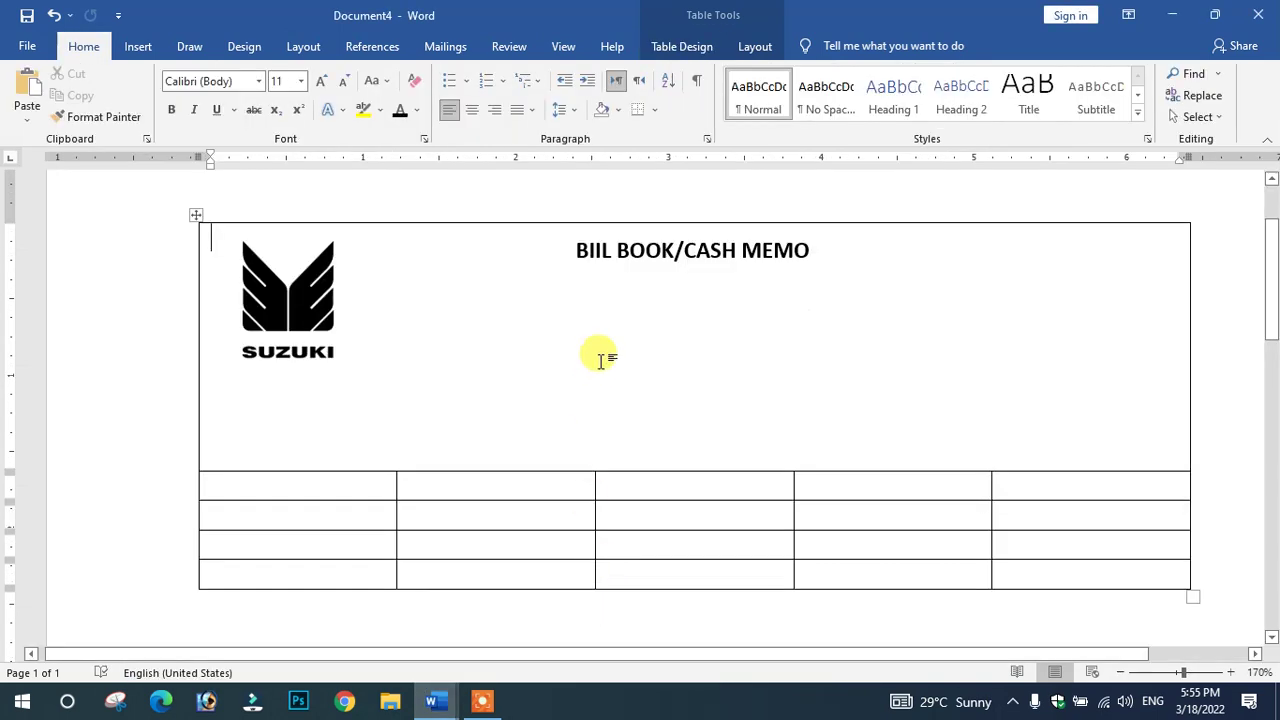
{"action": "left_click", "coordinate": [573, 294]}
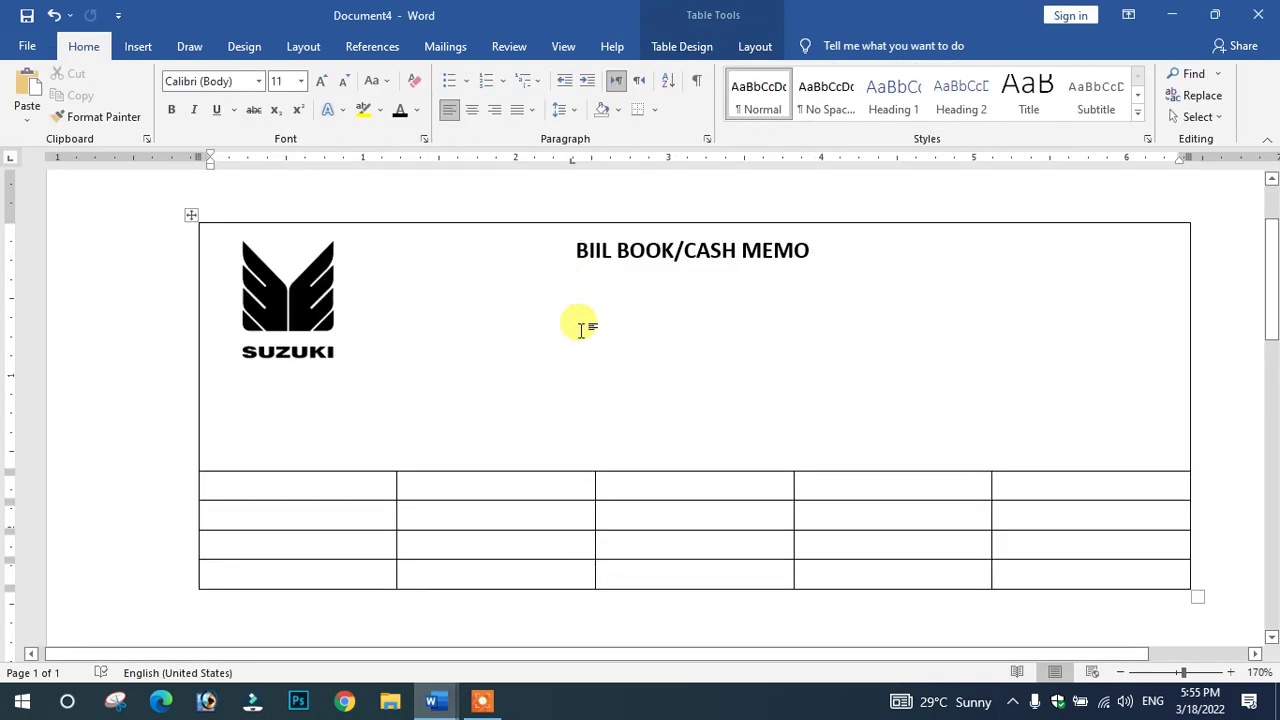
{"action": "type", "text": "SHREE MPOTORES"}
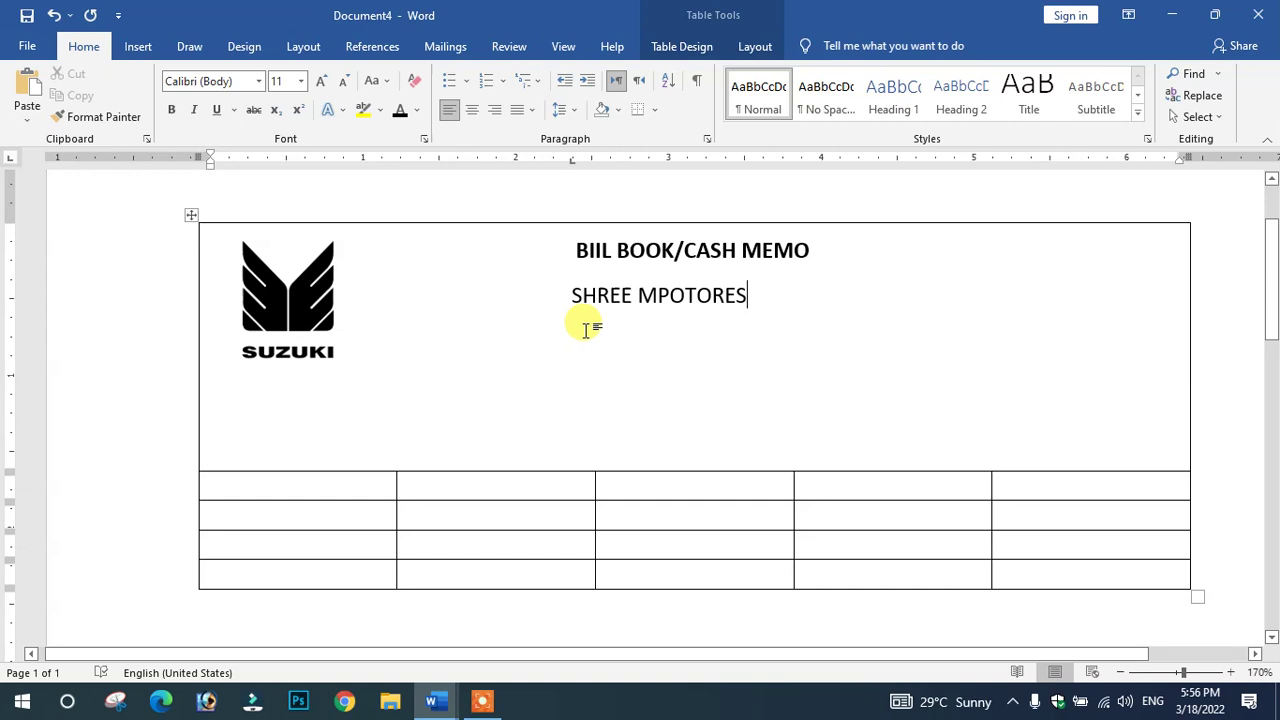
{"action": "key", "text": "BackSpace"}
{"action": "key", "text": "BackSpace"}
{"action": "type", "text": "S"}
{"action": "left_click_drag", "start_coordinate": [740, 295], "coordinate": [557, 291]}
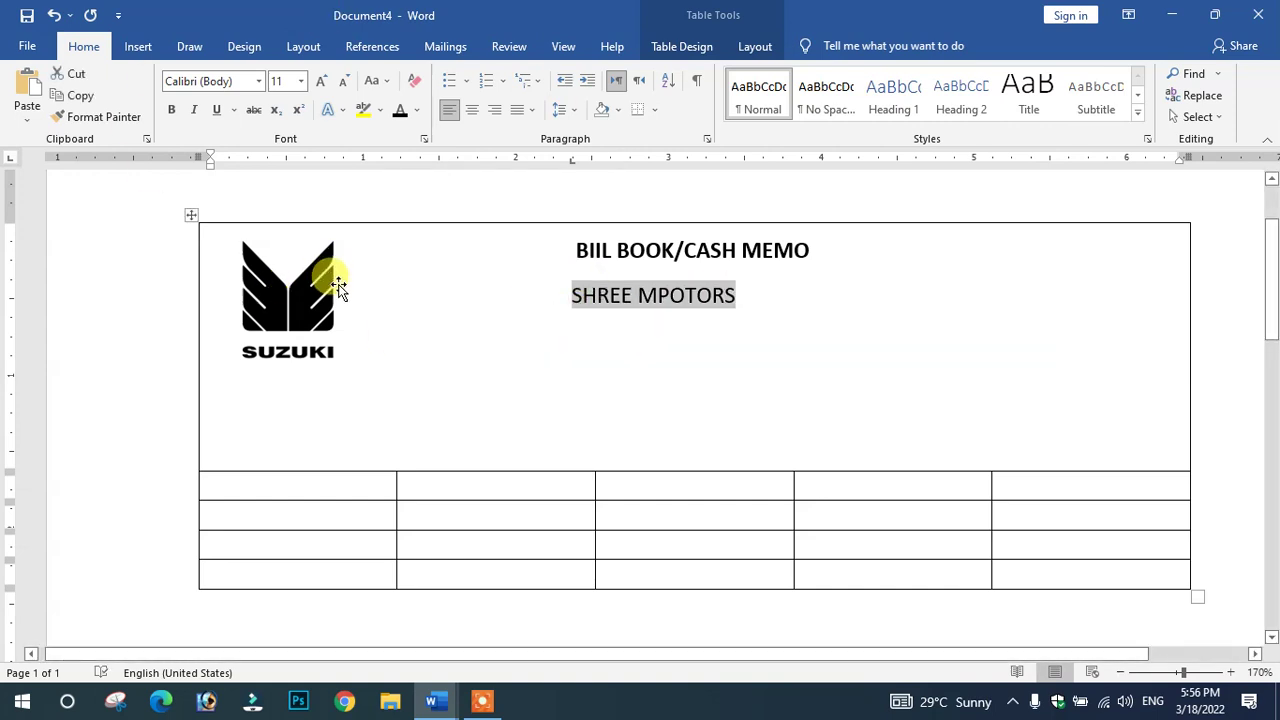
Inspect the SHREE MOTORS text box in the Document3 reference, then return to Document4
{"action": "left_click", "coordinate": [432, 701]}
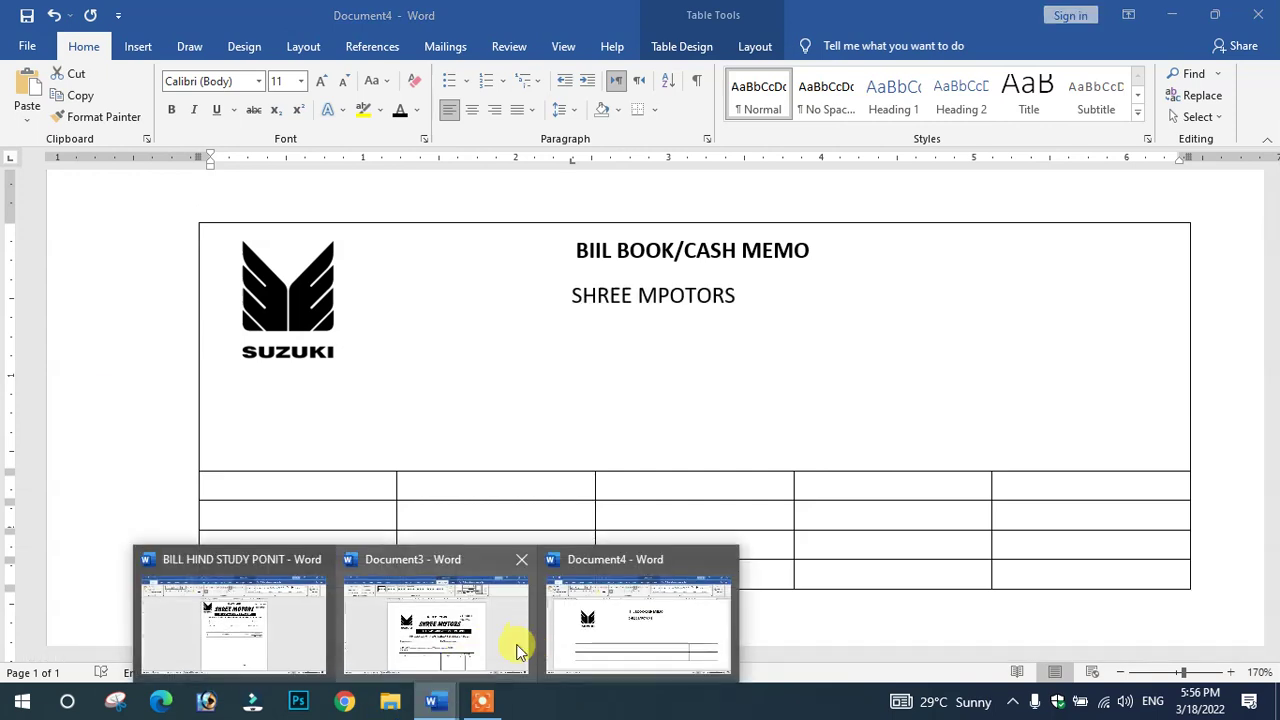
{"action": "left_click", "coordinate": [519, 651]}
{"action": "left_click", "coordinate": [565, 335]}
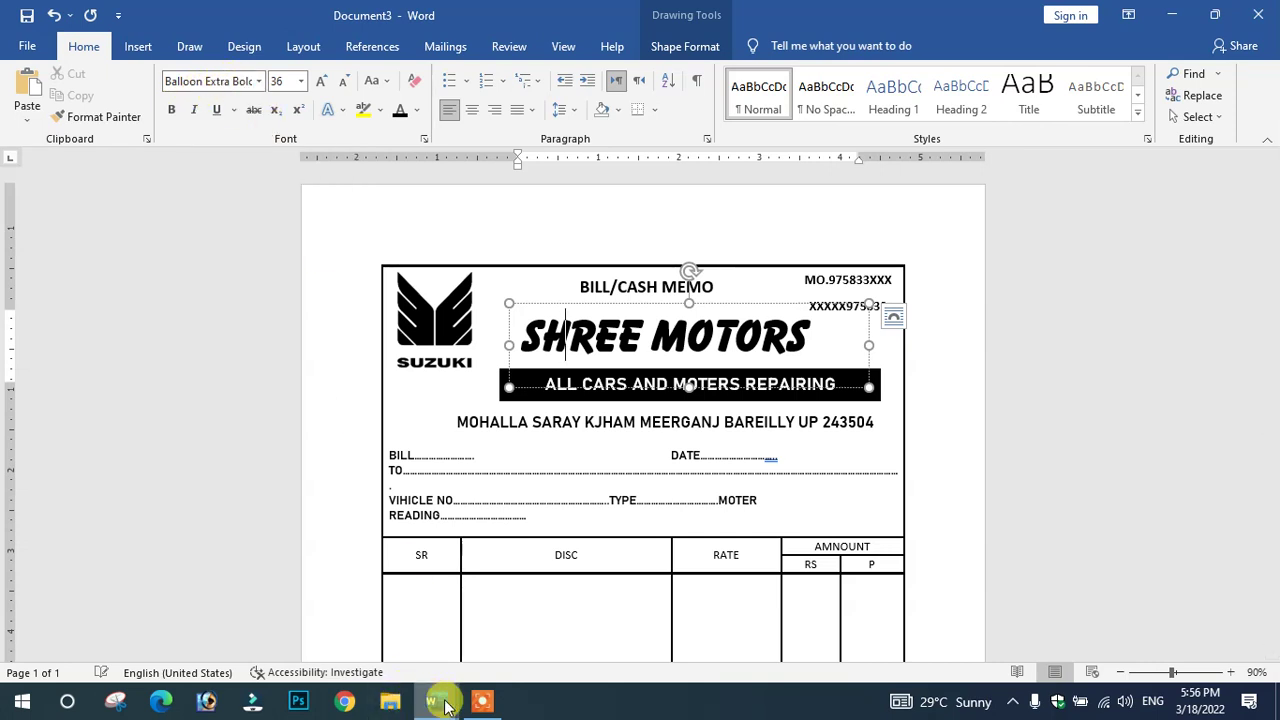
{"action": "mouse_move", "coordinate": [433, 702]}
{"action": "left_click", "coordinate": [582, 636]}
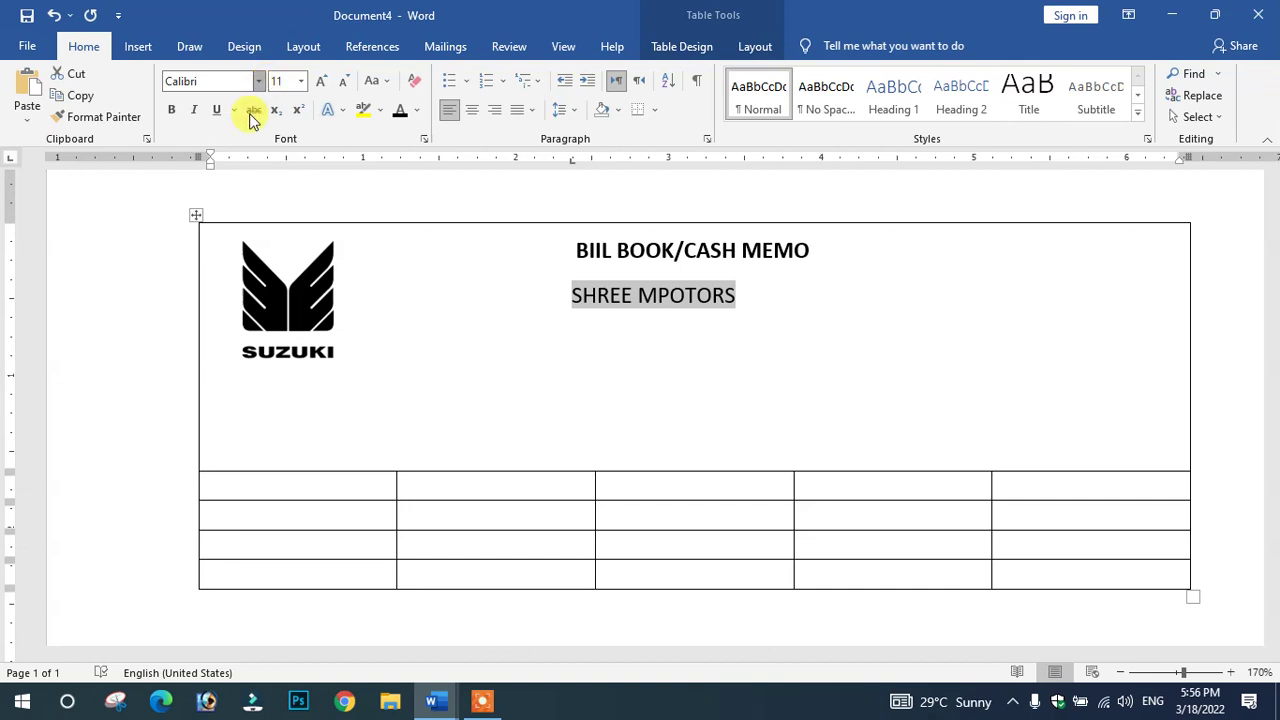
Set the shop name in Balloon Extra Bold and enlarge it slightly
{"action": "left_click", "coordinate": [258, 81]}
{"action": "left_click", "coordinate": [219, 242]}
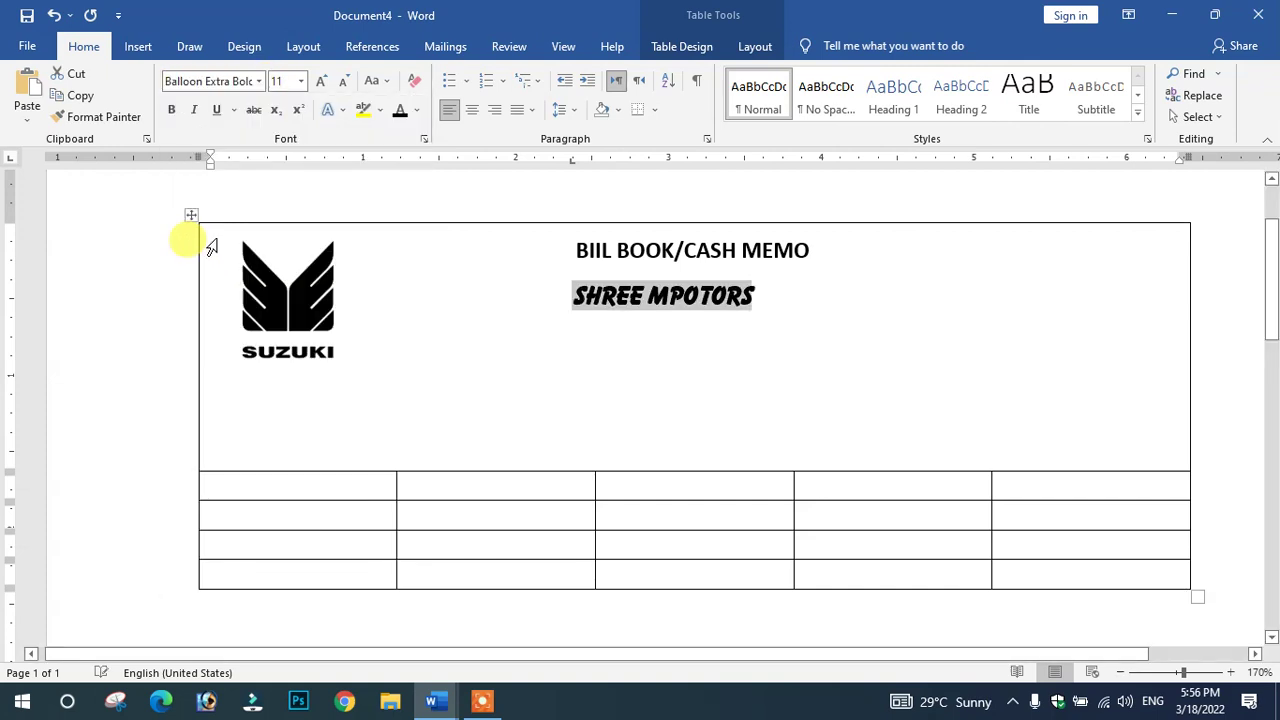
{"action": "key", "text": "ctrl+bracketright"}
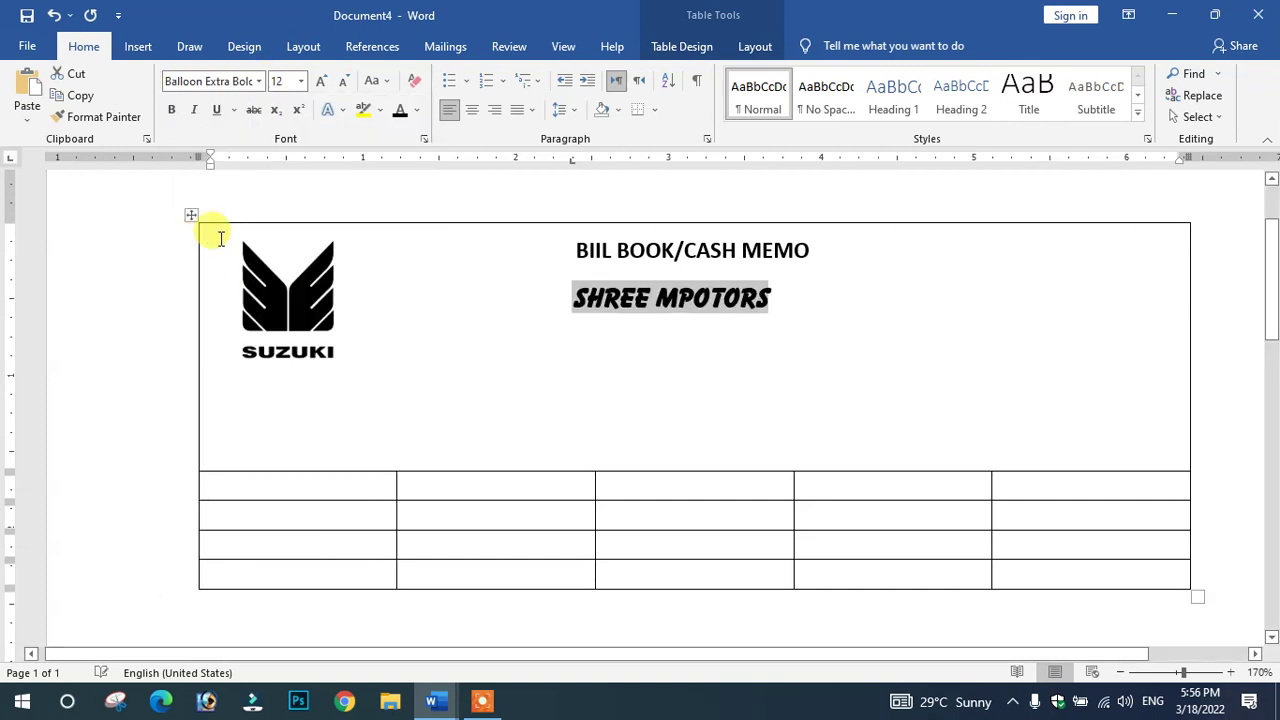
{"action": "key", "text": "ctrl+bracketright"}
{"action": "key", "text": "ctrl+bracketright"}
{"action": "key", "text": "ctrl+bracketright"}
{"action": "key", "text": "ctrl+bracketright"}
{"action": "key", "text": "ctrl+bracketright"}
{"action": "key", "text": "ctrl+bracketleft"}
{"action": "key", "text": "ctrl+bracketleft"}
{"action": "key", "text": "ctrl+bracketleft"}
{"action": "key", "text": "ctrl+bracketleft"}
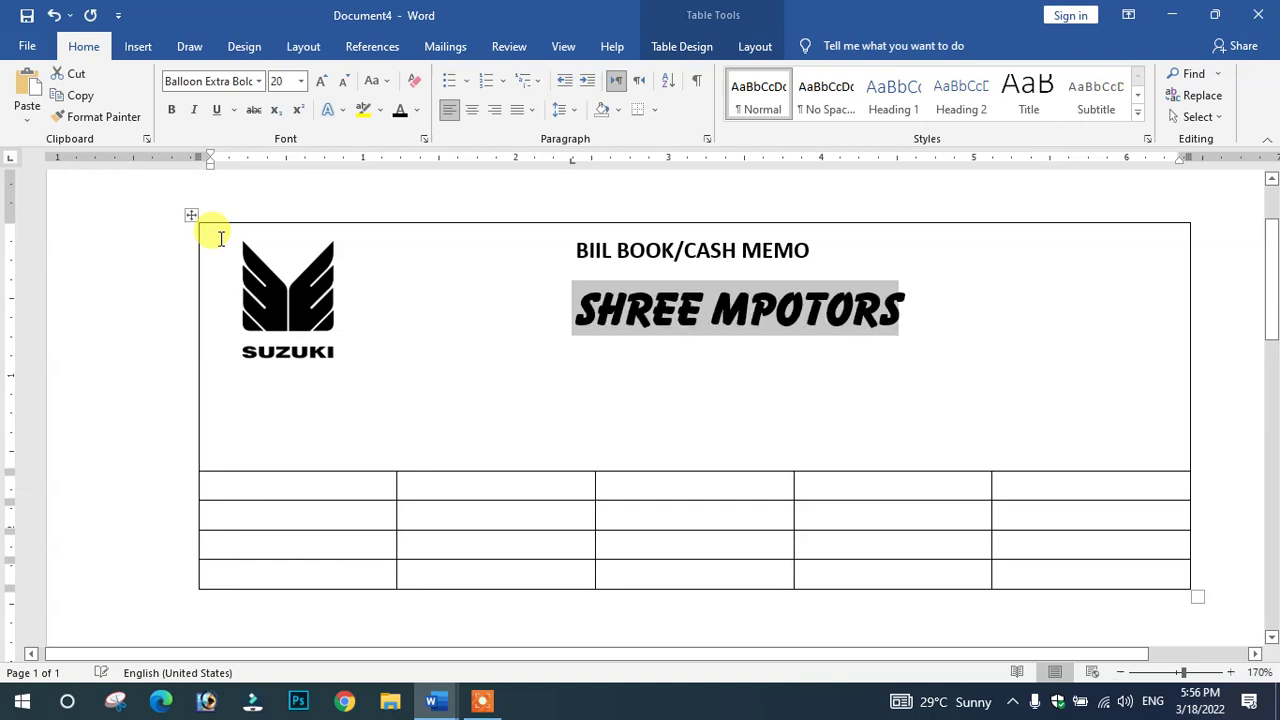
{"action": "key", "text": "ctrl+bracketleft"}
Remove the stray P so it reads SHREE MOTORS, then enlarge it to about 26
{"action": "left_click", "coordinate": [752, 324]}
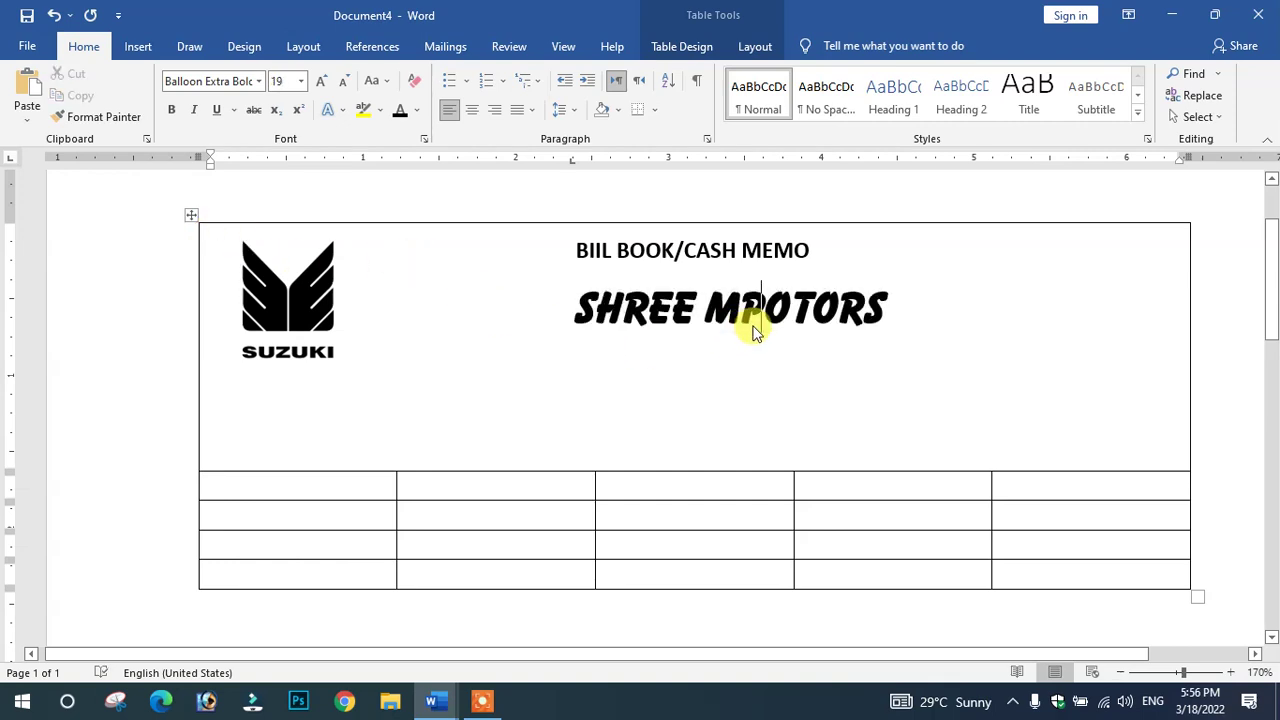
{"action": "key", "text": "BackSpace"}
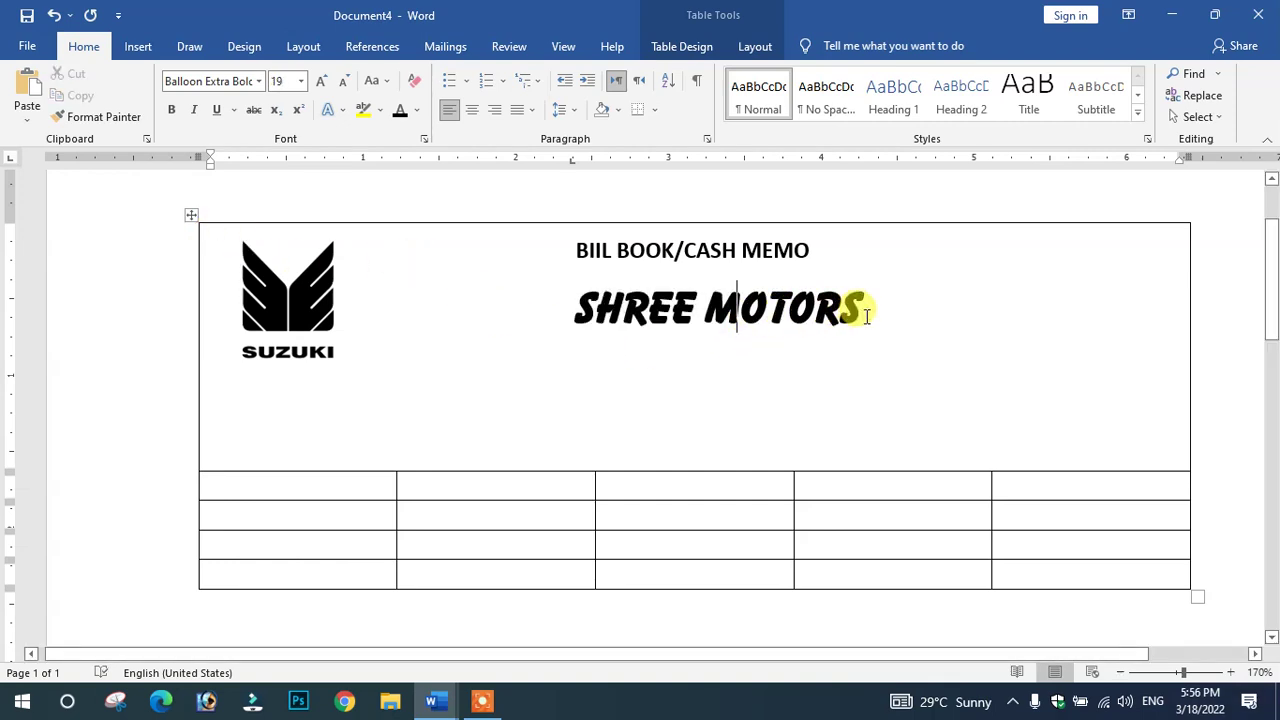
{"action": "left_click_drag", "start_coordinate": [866, 315], "coordinate": [586, 316]}
{"action": "key", "text": "ctrl+bracketright"}
{"action": "key", "text": "ctrl+bracketright"}
{"action": "key", "text": "ctrl+bracketright"}
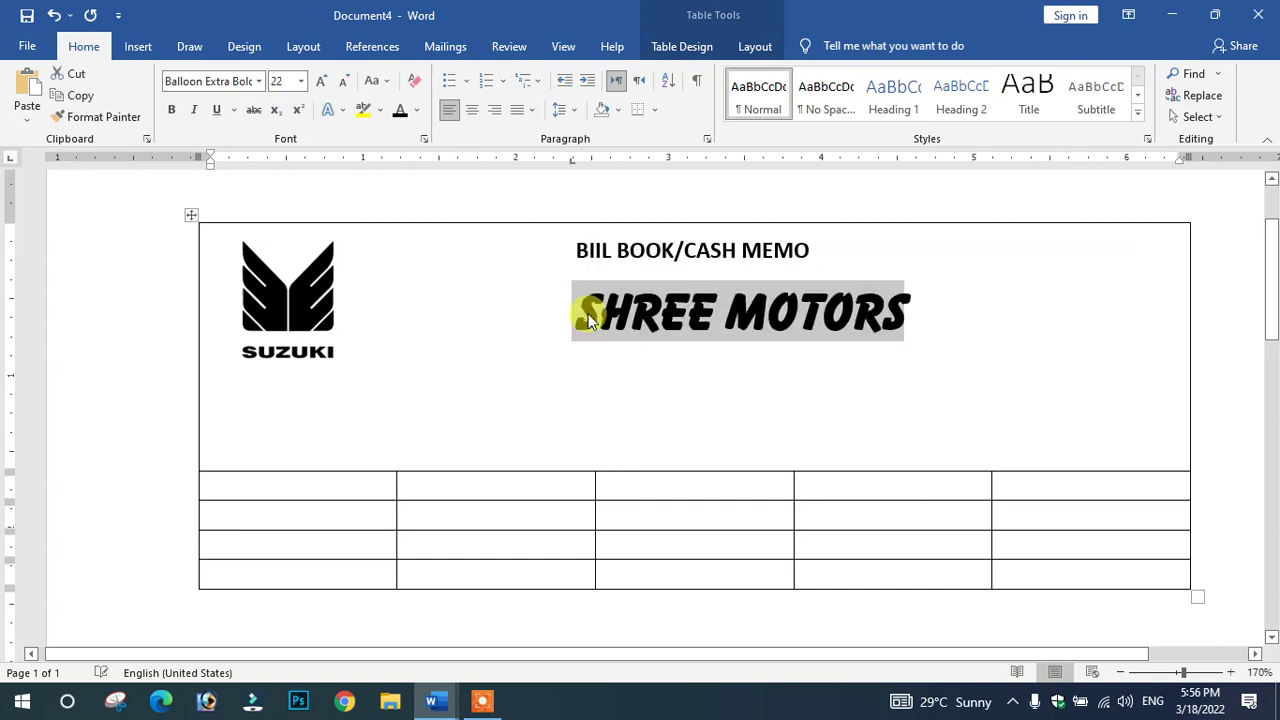
{"action": "key", "text": "ctrl+bracketright"}
{"action": "key", "text": "ctrl+bracketright"}
{"action": "key", "text": "ctrl+bracketright"}
{"action": "key", "text": "ctrl+bracketright"}
{"action": "key", "text": "ctrl+bracketright"}
{"action": "key", "text": "ctrl+bracketleft"}
{"action": "key", "text": "ctrl+bracketleft"}
{"action": "key", "text": "ctrl+bracketright"}
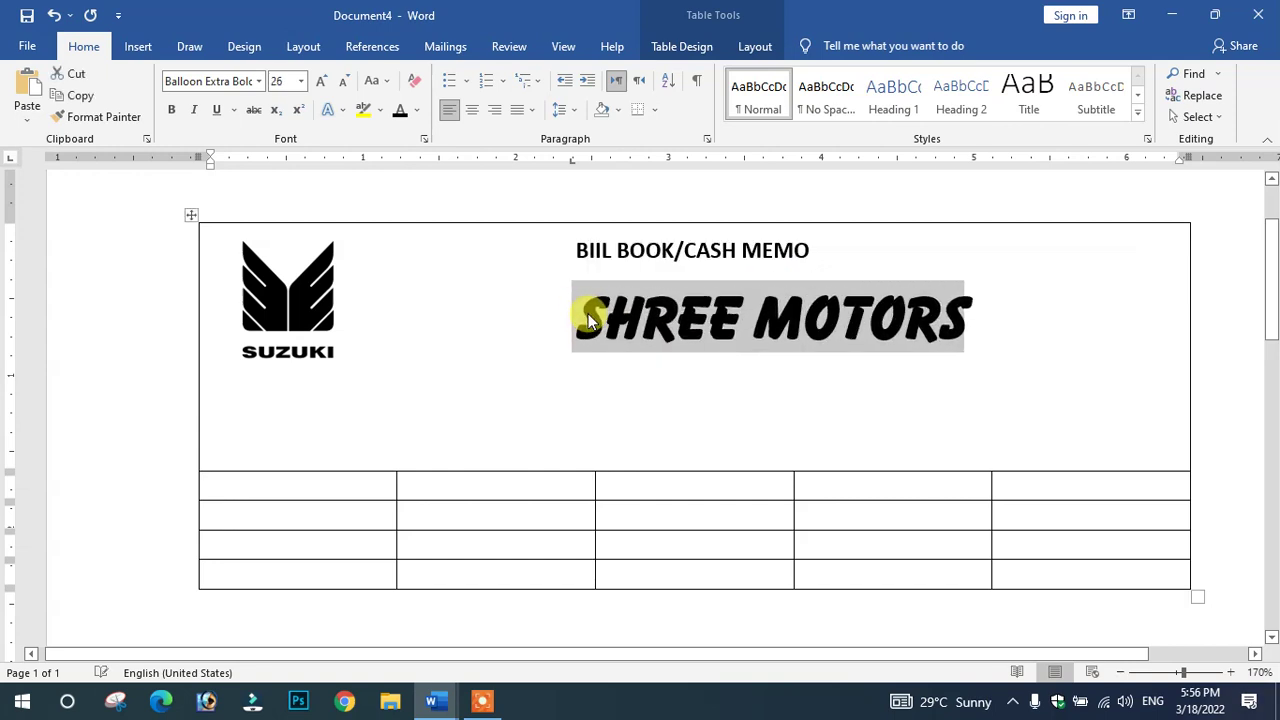
{"action": "key", "text": "ctrl+bracketright"}
Select the whole SHREE MOTORS text and cut it out of the cell
{"action": "left_click", "coordinate": [578, 320]}
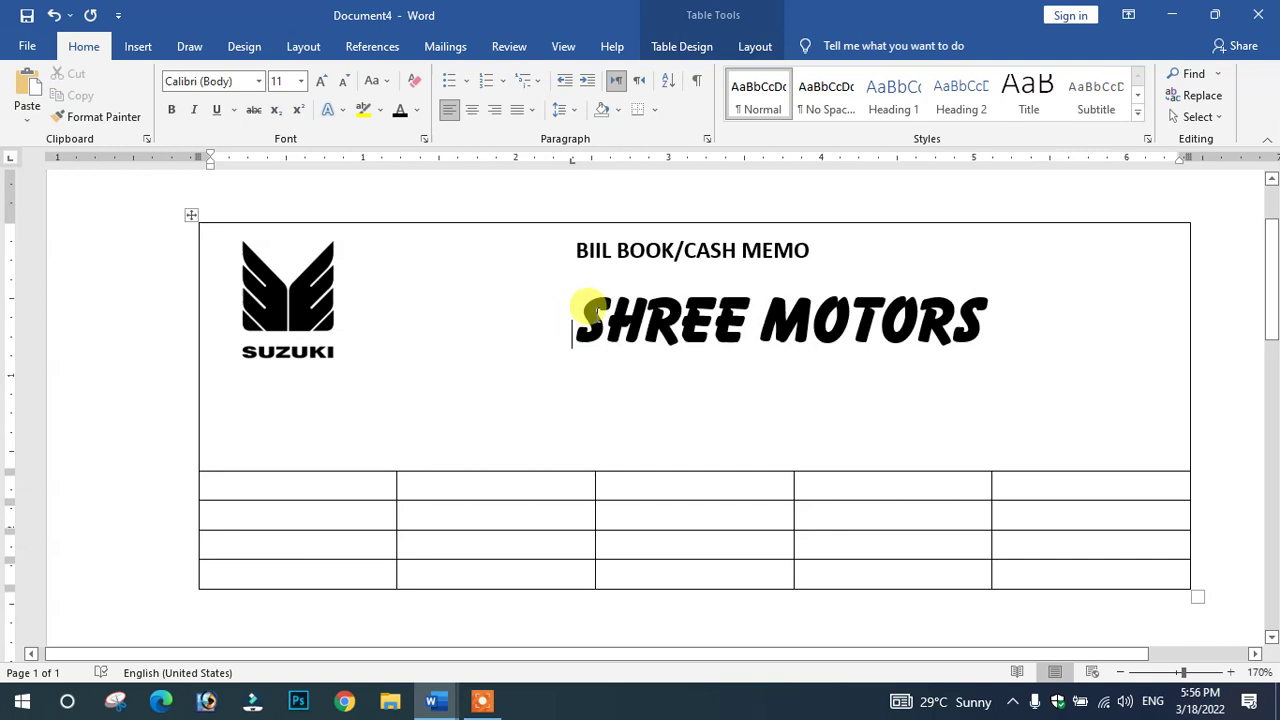
{"action": "left_click_drag", "start_coordinate": [980, 320], "coordinate": [530, 316]}
{"action": "key", "text": "ctrl+c"}
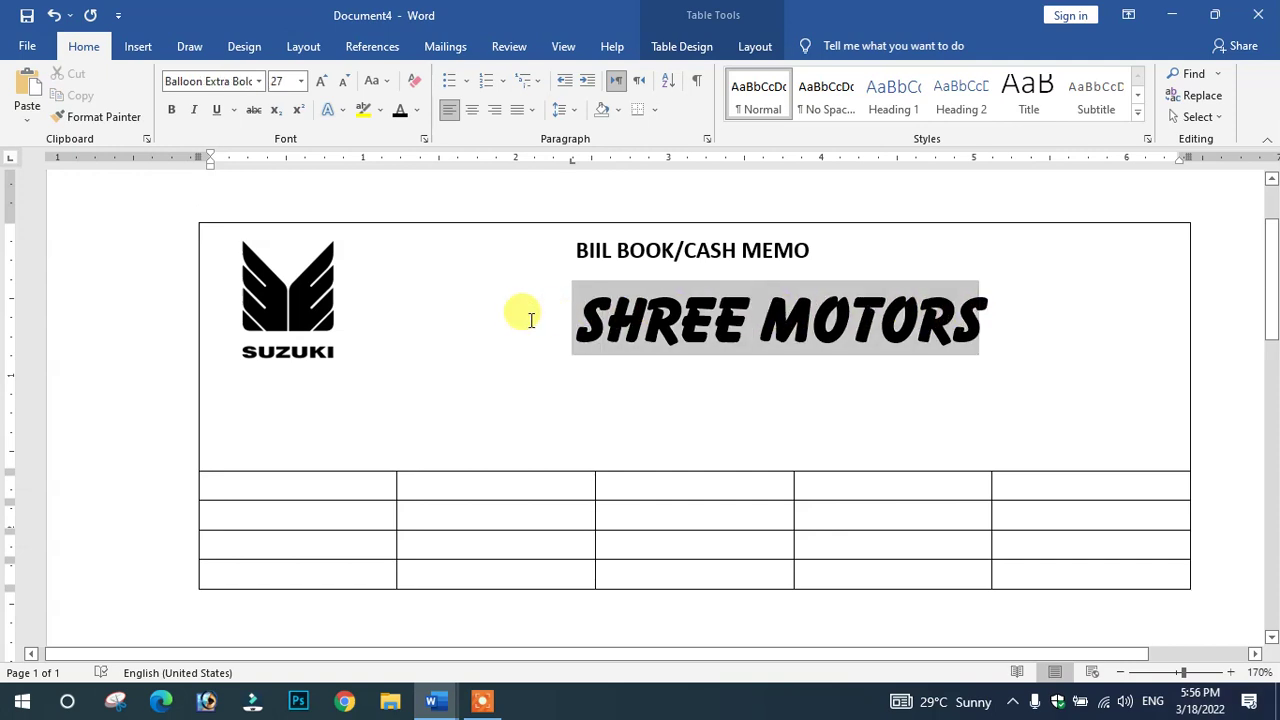
{"action": "key", "text": "BackSpace"}
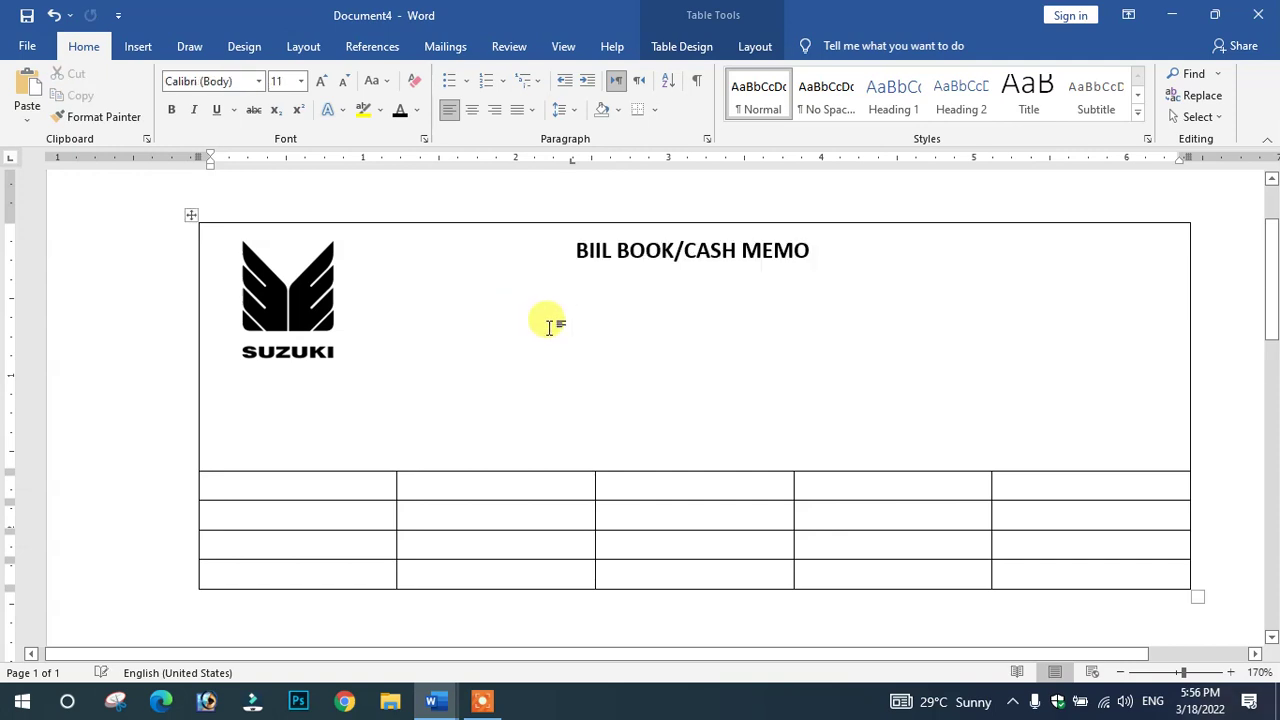
Draw a text box right of the logo, paste SHREE MOTORS into it and enlarge it
{"action": "left_click", "coordinate": [138, 46]}
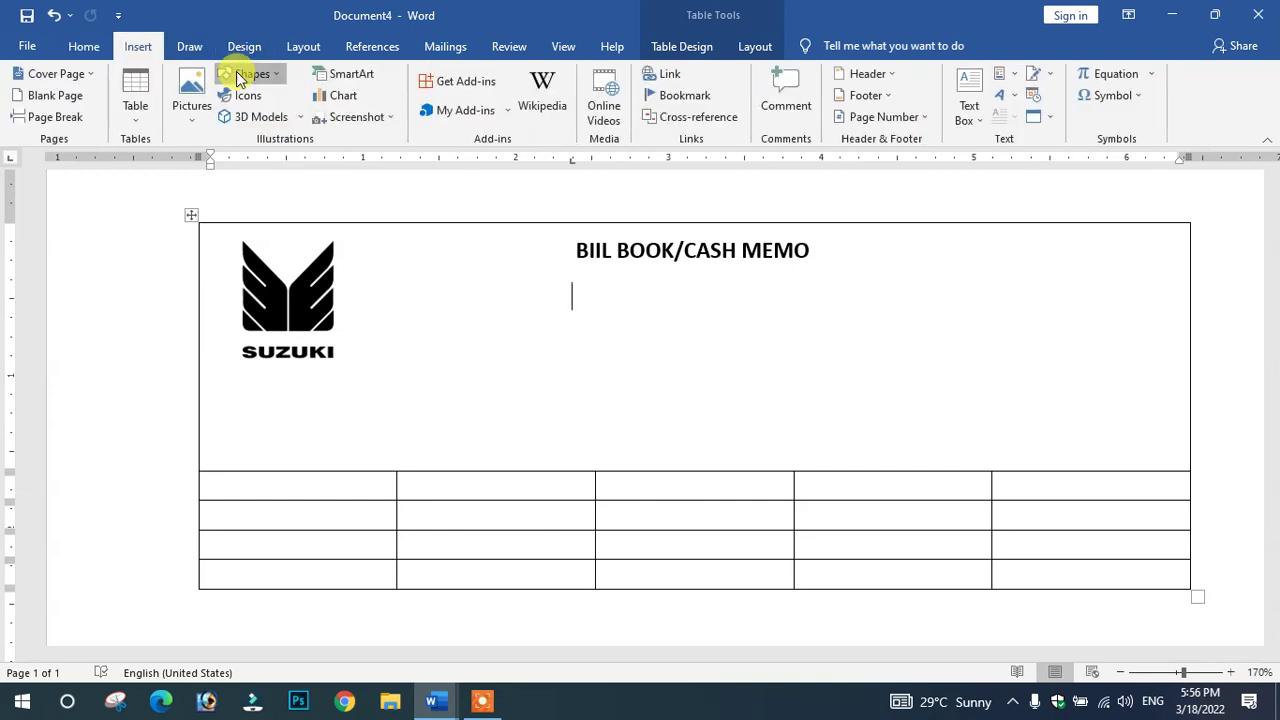
{"action": "left_click", "coordinate": [248, 74]}
{"action": "left_click", "coordinate": [246, 120]}
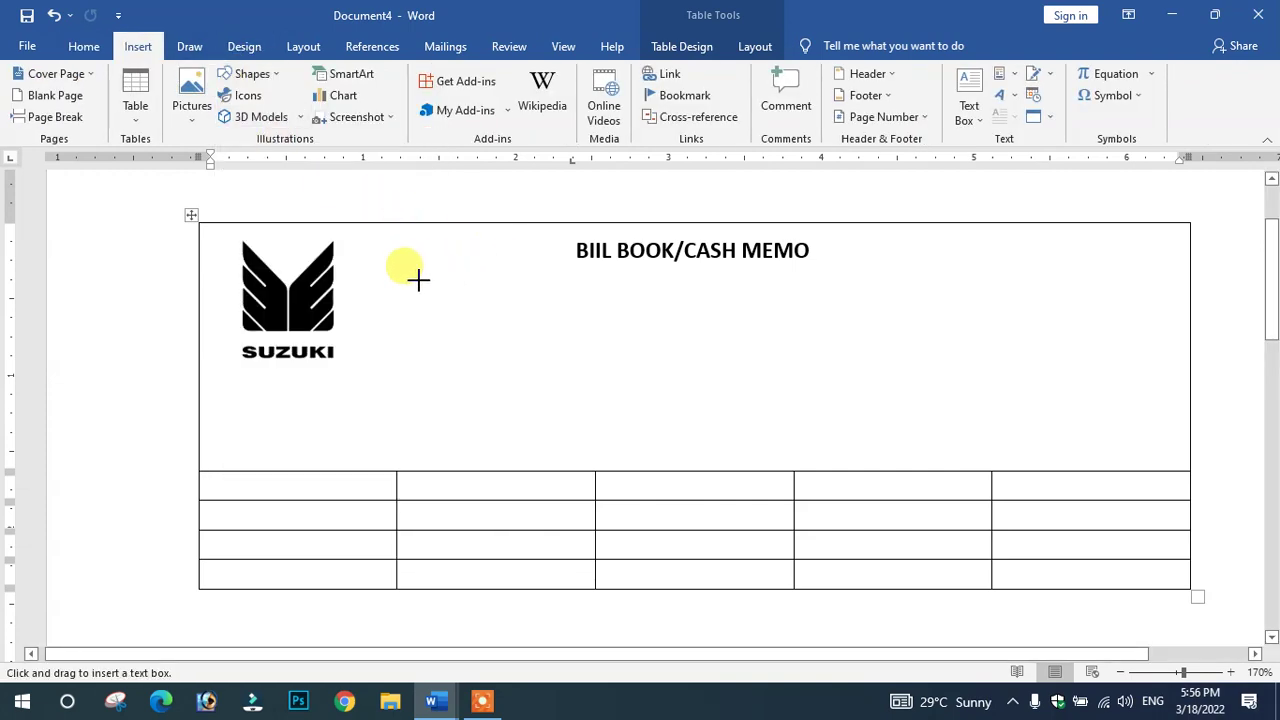
{"action": "mouse_move", "coordinate": [415, 280]}
{"action": "left_mouse_down"}
{"action": "mouse_move", "coordinate": [927, 372]}
{"action": "mouse_move", "coordinate": [1009, 431]}
{"action": "left_mouse_up"}
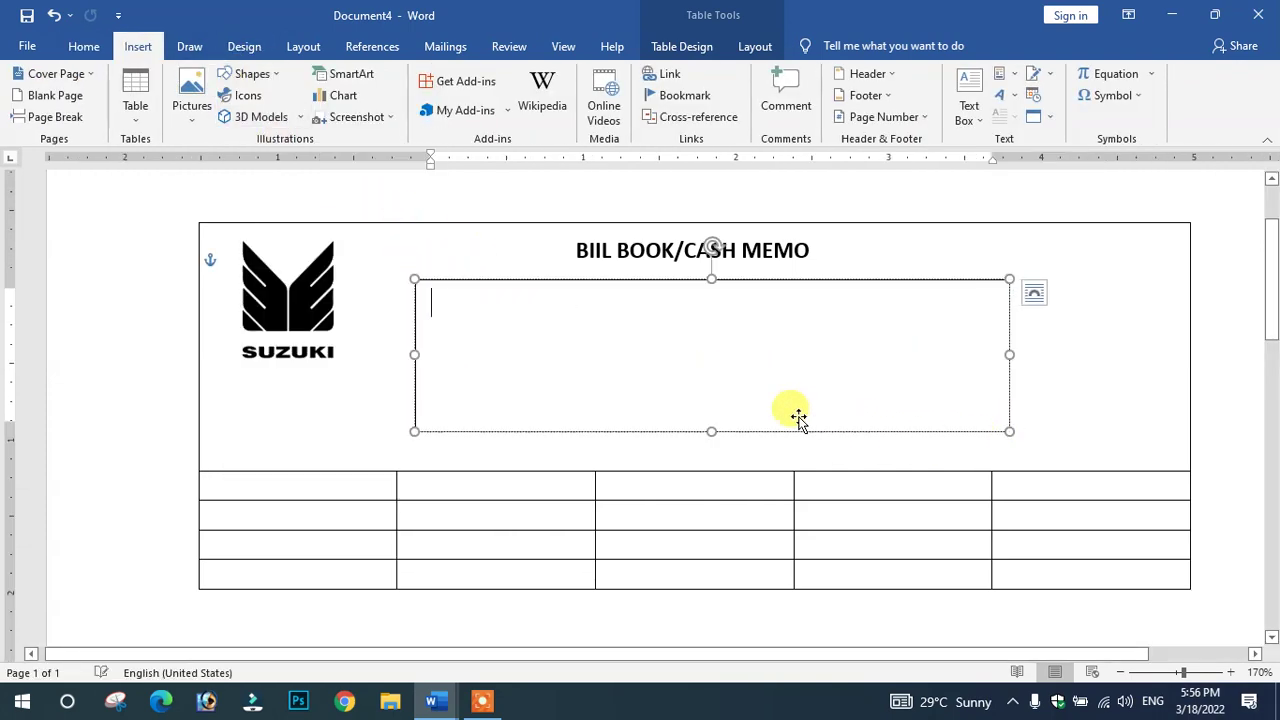
{"action": "key", "text": "ctrl+v"}
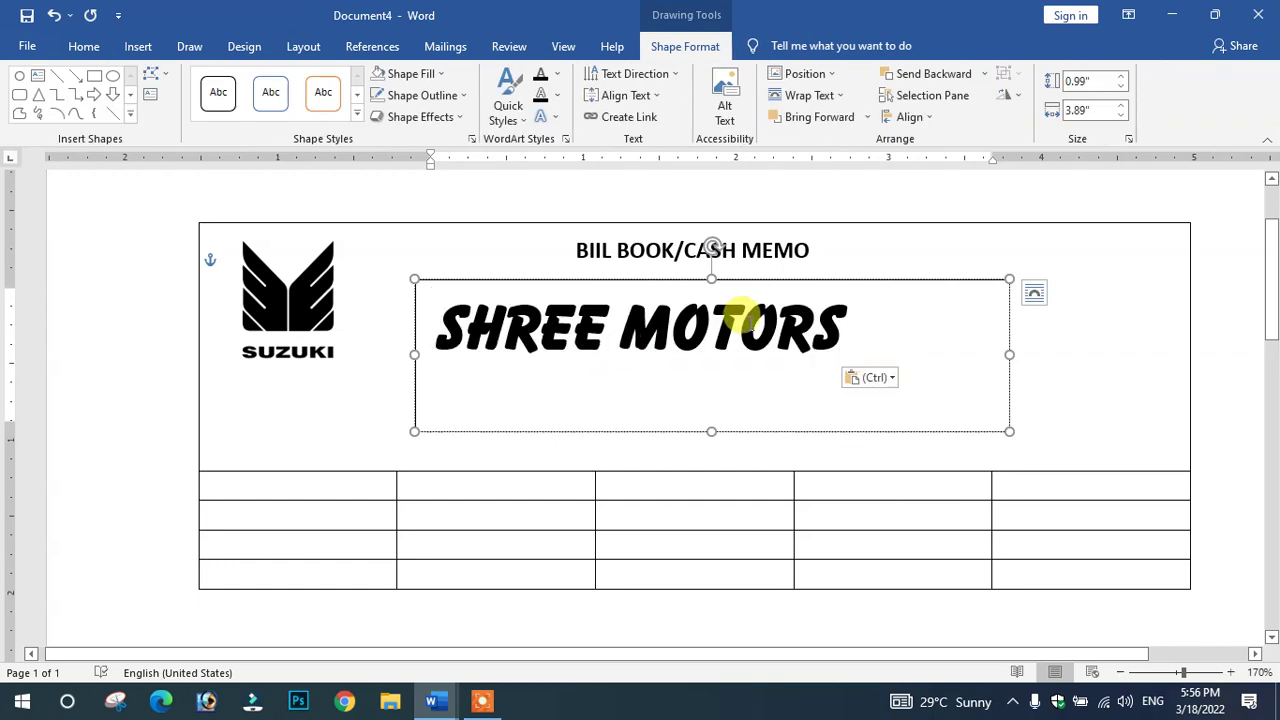
{"action": "key", "text": "ctrl+a"}
{"action": "key", "text": "ctrl+bracketright"}
{"action": "key", "text": "ctrl+bracketright"}
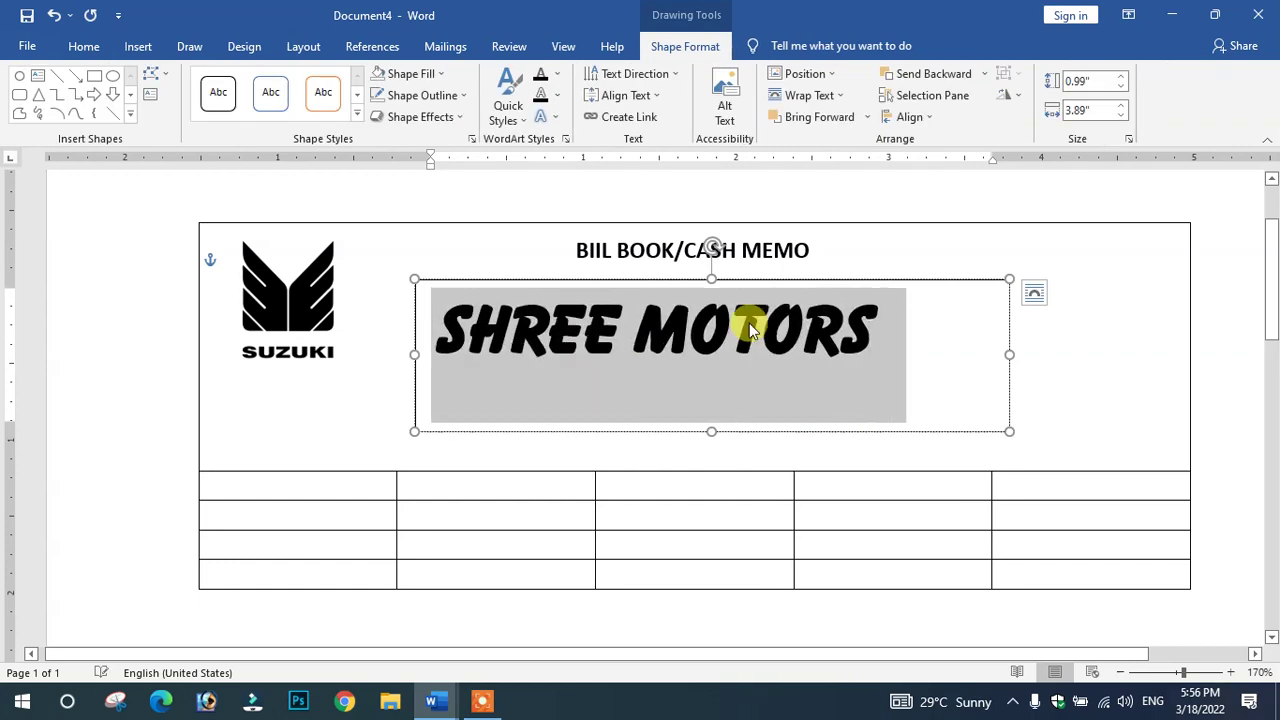
{"action": "key", "text": "ctrl+bracketright"}
{"action": "key", "text": "ctrl+bracketright"}
{"action": "key", "text": "ctrl+bracketright"}
{"action": "key", "text": "ctrl+bracketright"}
{"action": "key", "text": "ctrl+bracketright"}
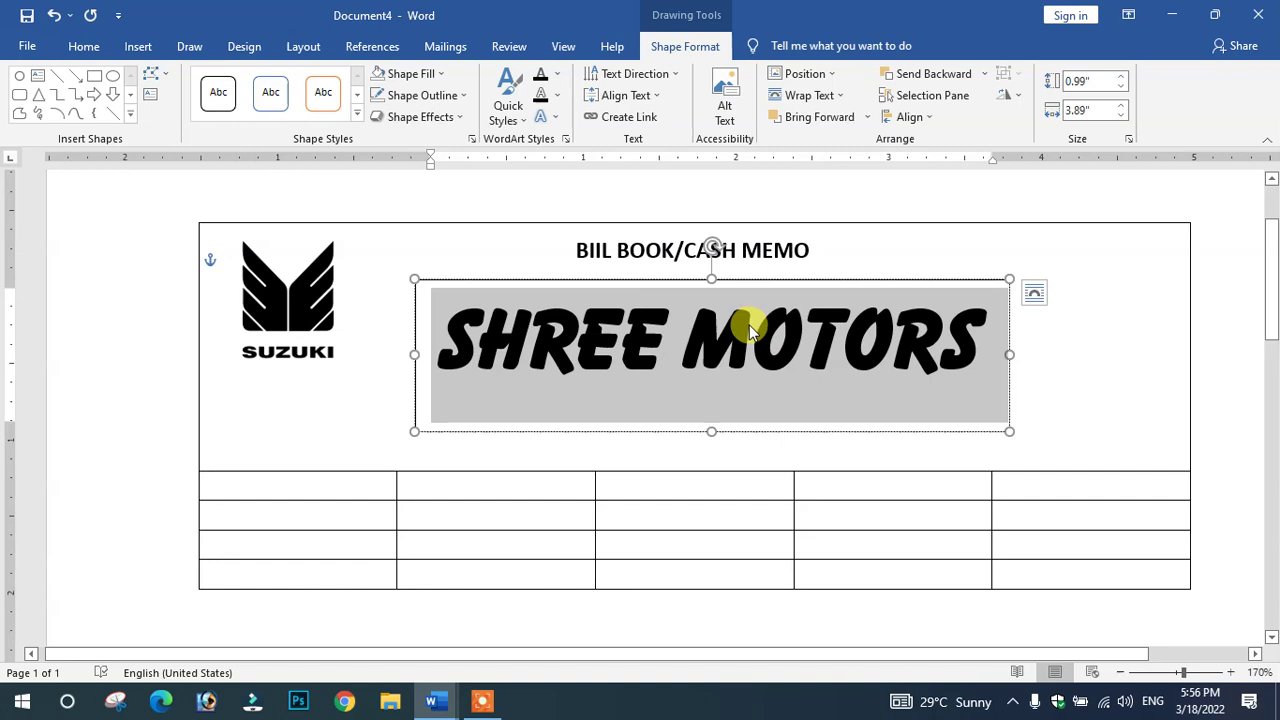
Move the SHREE MOTORS text box up beside the logo and give it No Fill
{"action": "mouse_move", "coordinate": [636, 285]}
{"action": "left_mouse_down"}
{"action": "mouse_move", "coordinate": [594, 240]}
{"action": "mouse_move", "coordinate": [606, 257]}
{"action": "left_mouse_up"}
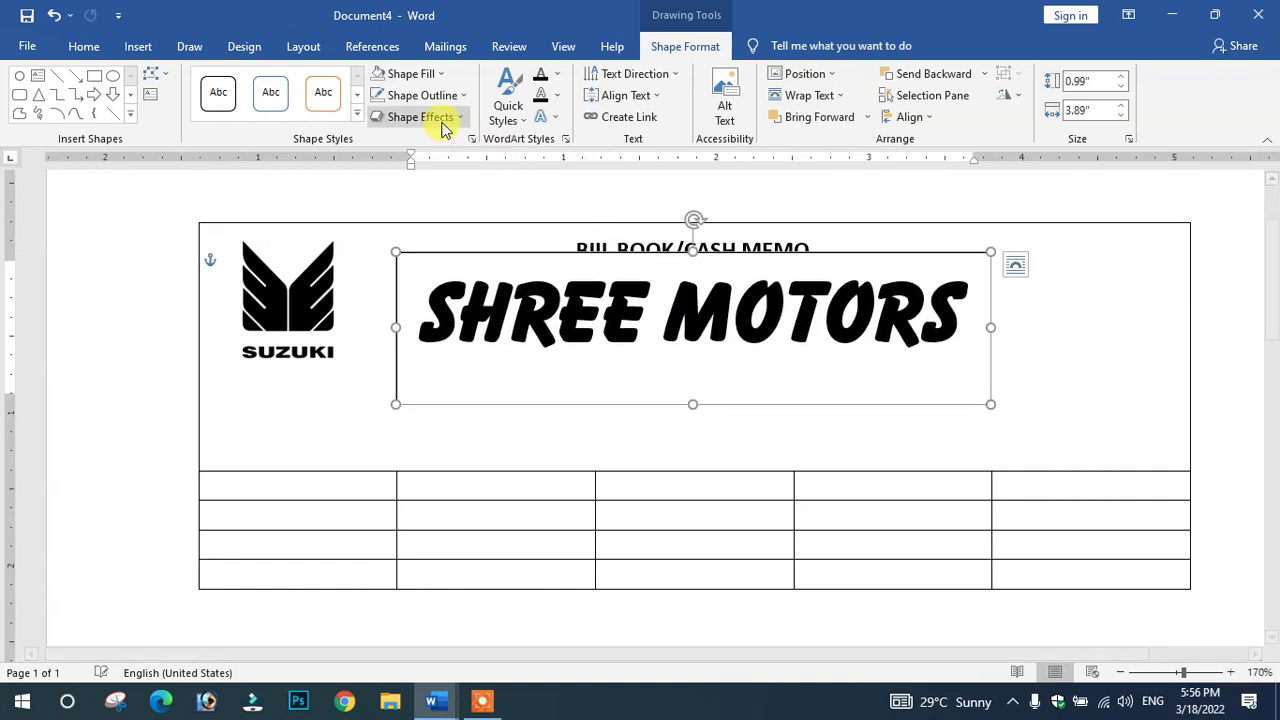
{"action": "left_click", "coordinate": [420, 73]}
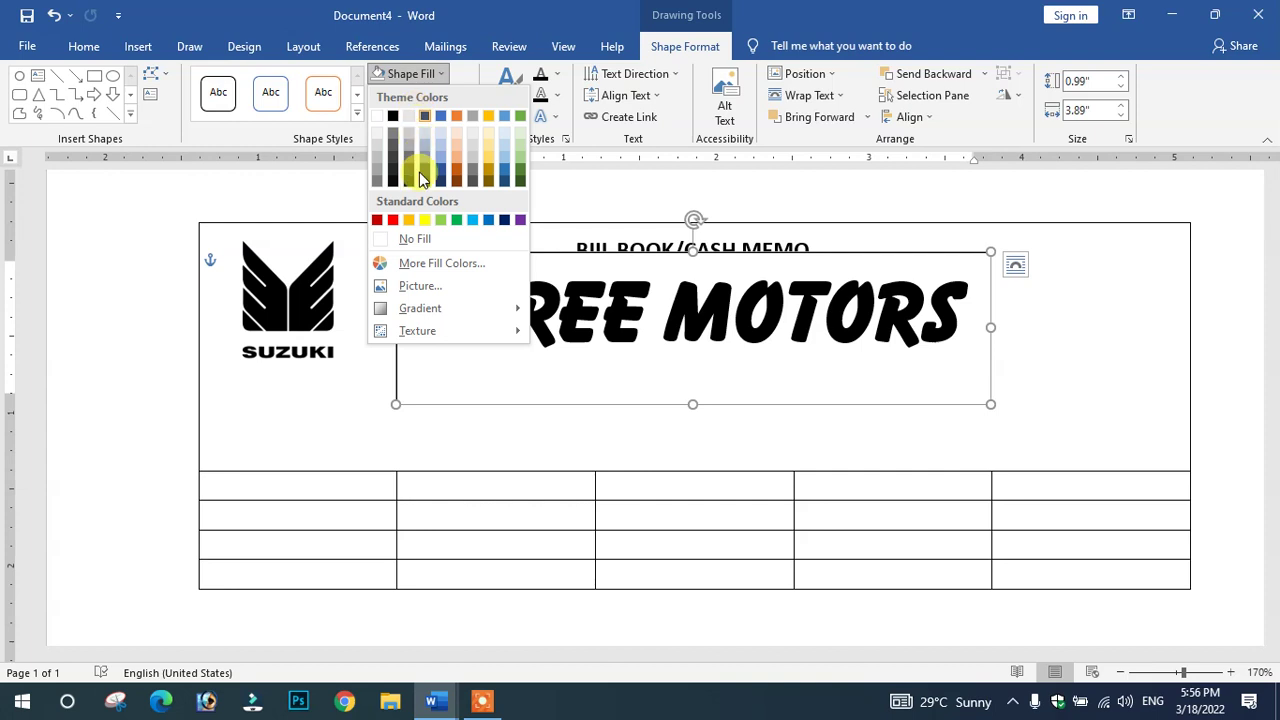
{"action": "left_click", "coordinate": [419, 238]}
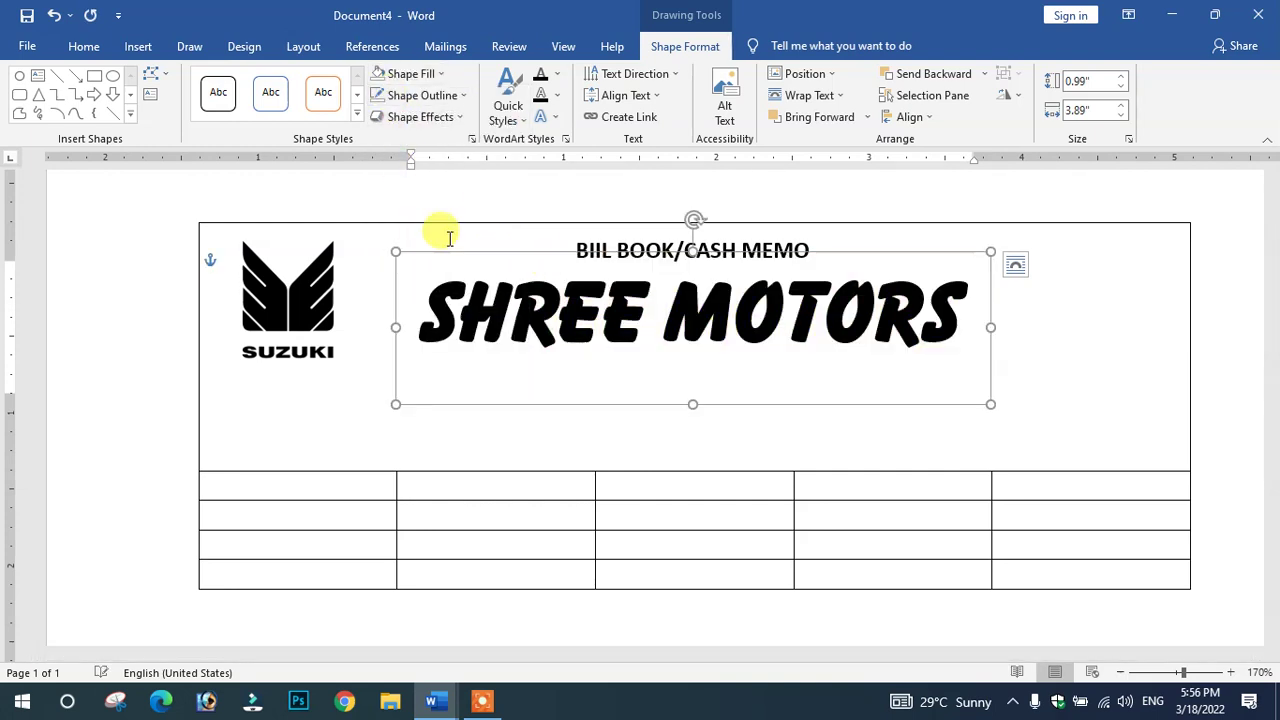
{"action": "left_click", "coordinate": [566, 423]}
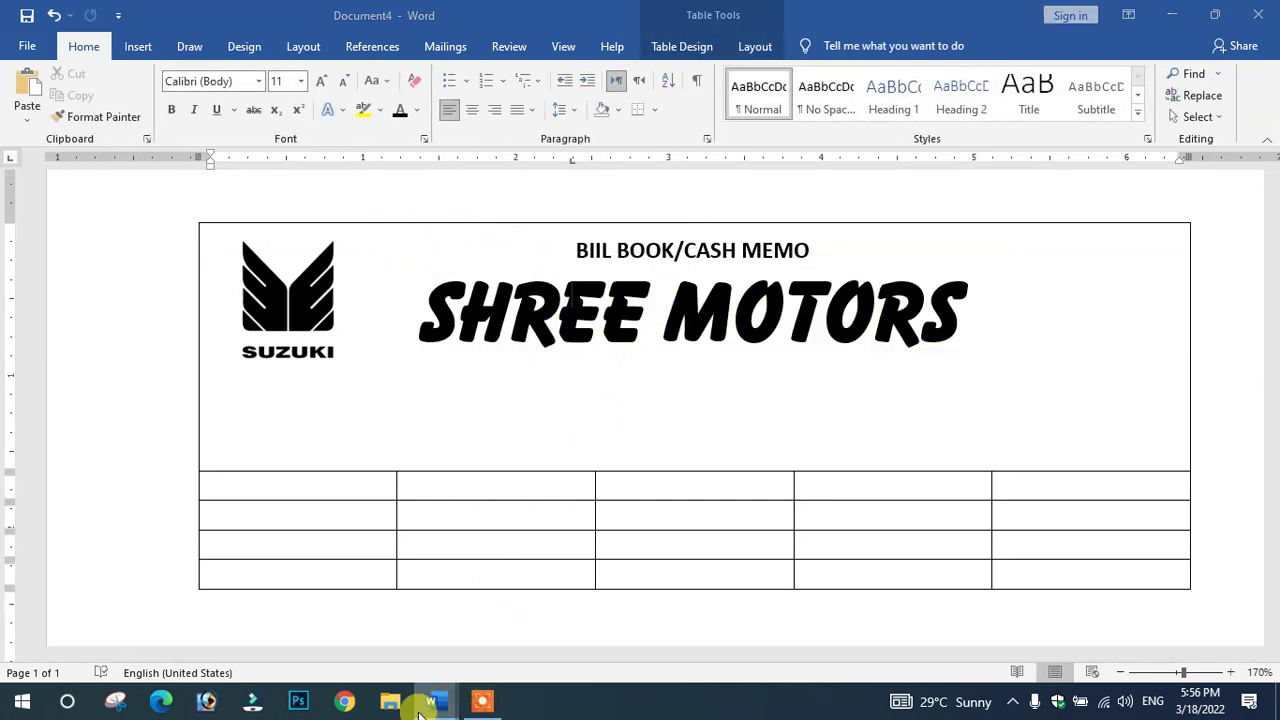
{"action": "mouse_move", "coordinate": [432, 701]}
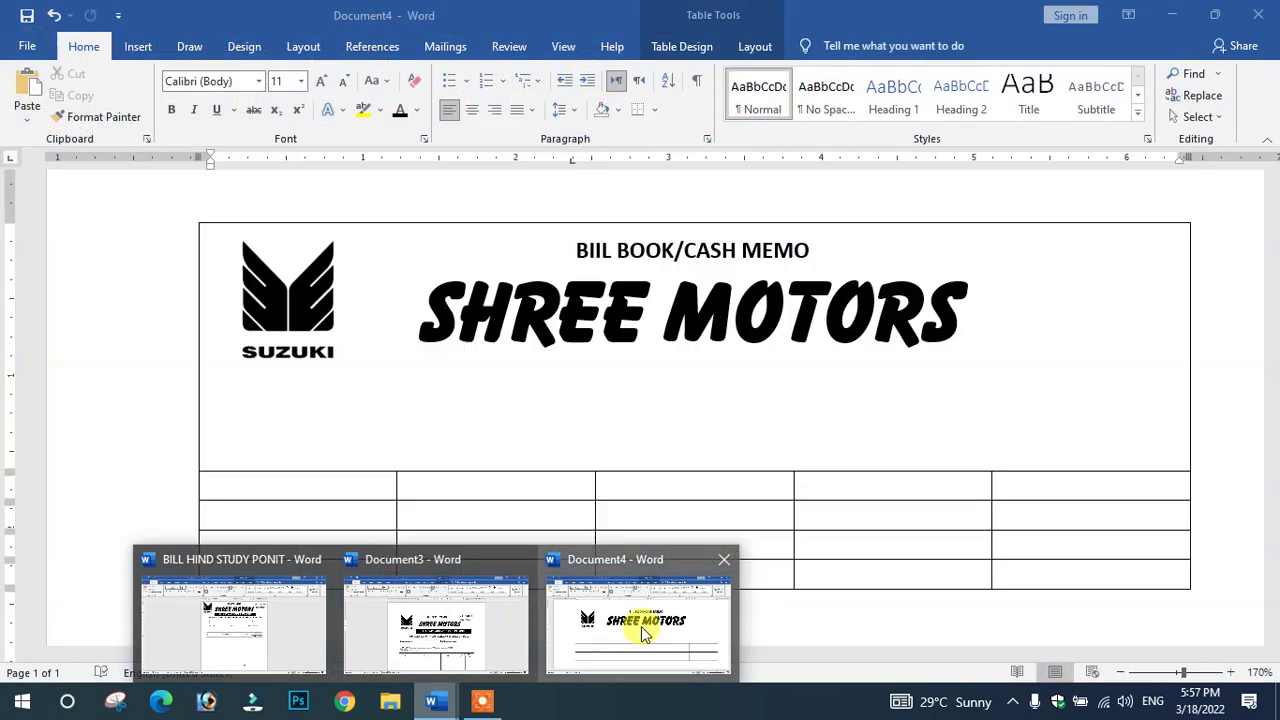
Back in Document4, draw a new text box just below SHREE MOTORS
{"action": "left_click", "coordinate": [640, 622]}
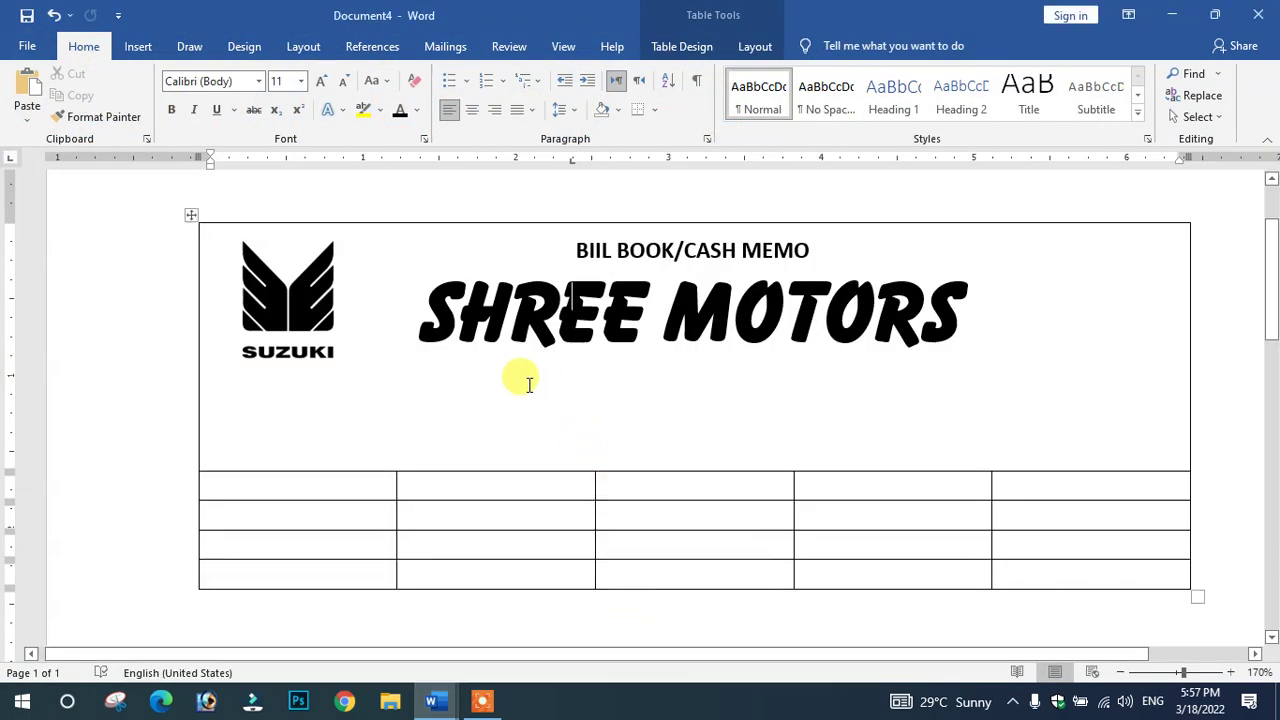
{"action": "left_click", "coordinate": [489, 389]}
{"action": "left_click", "coordinate": [434, 420]}
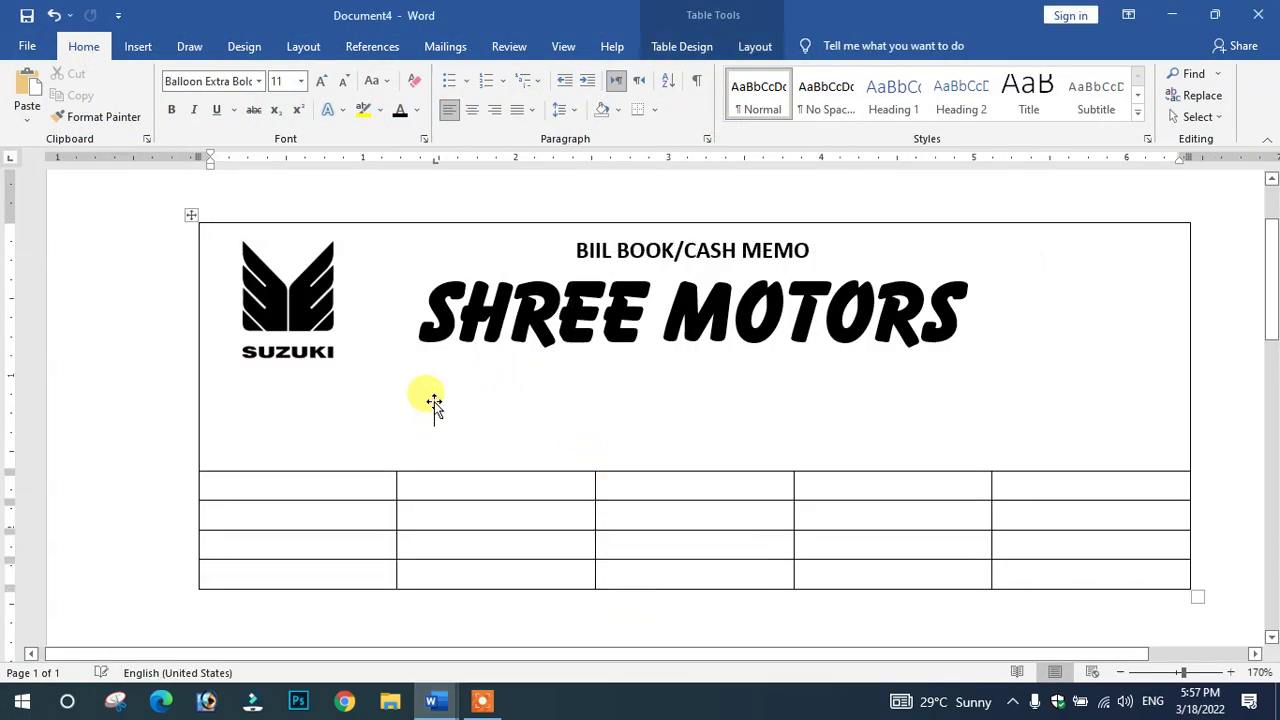
{"action": "left_click", "coordinate": [428, 375]}
{"action": "left_click", "coordinate": [138, 46]}
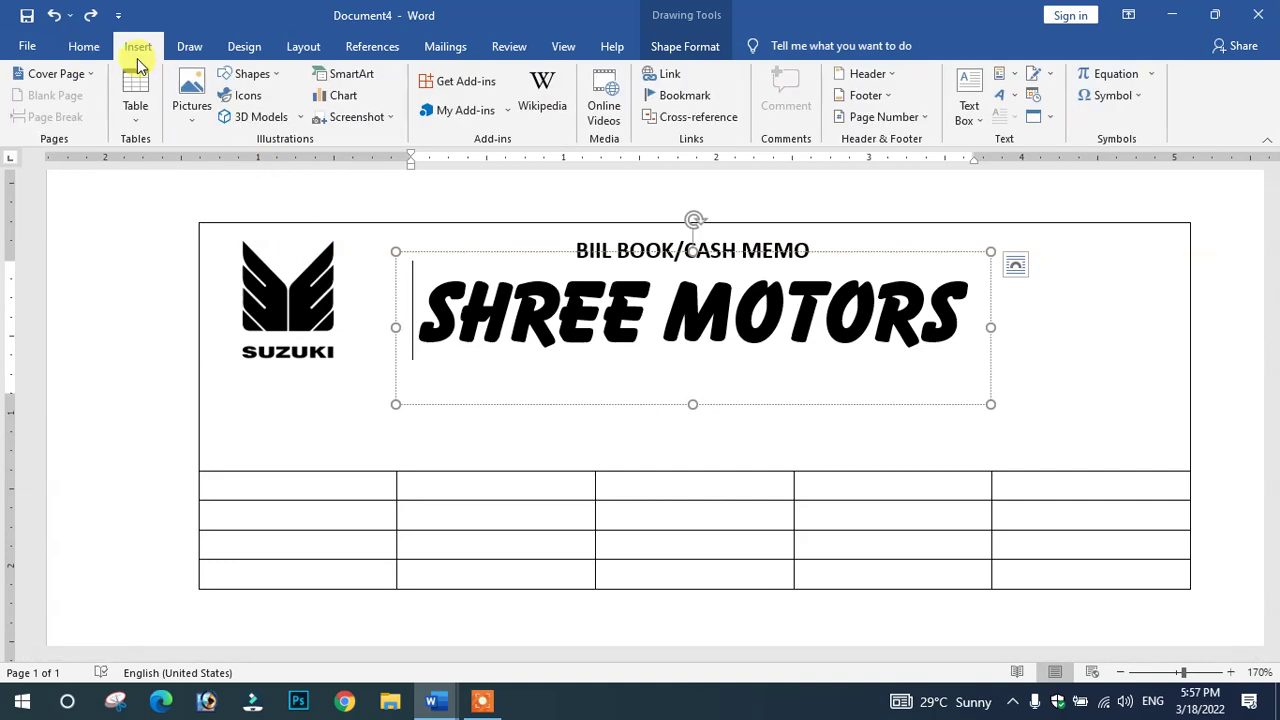
{"action": "left_click", "coordinate": [245, 74]}
{"action": "left_click", "coordinate": [245, 118]}
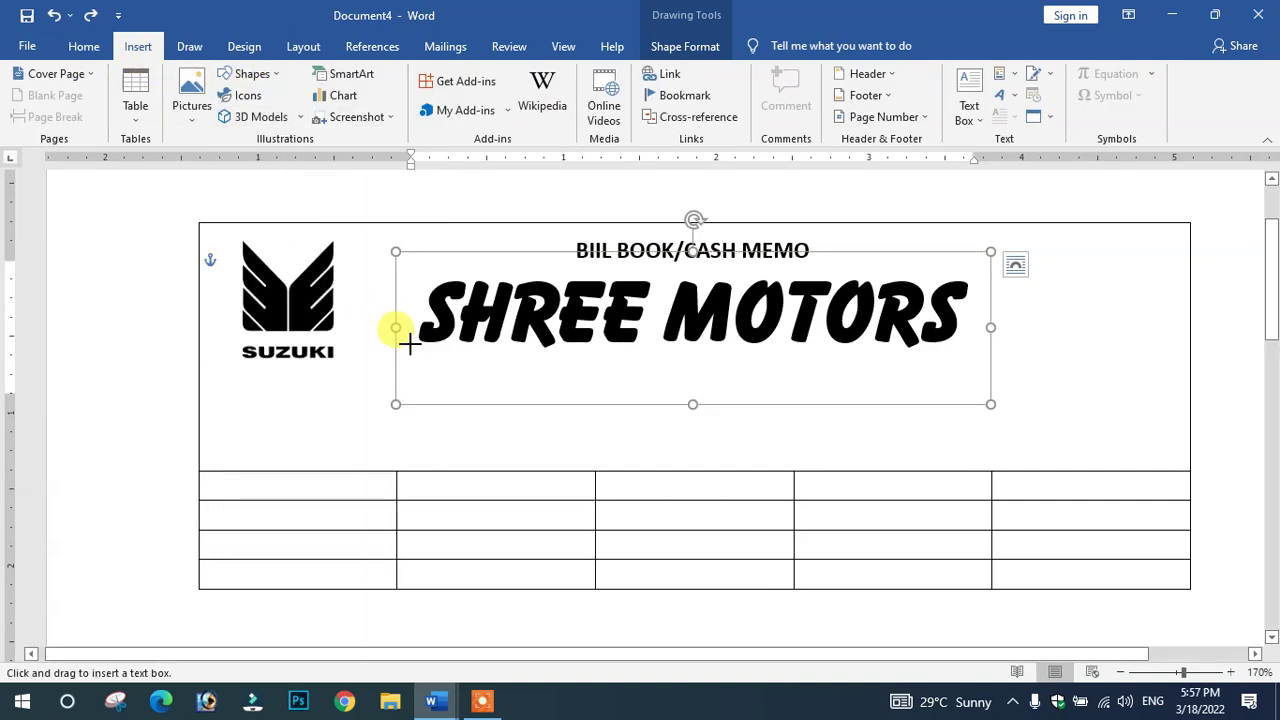
{"action": "left_click_drag", "start_coordinate": [404, 361], "coordinate": [1017, 427]}
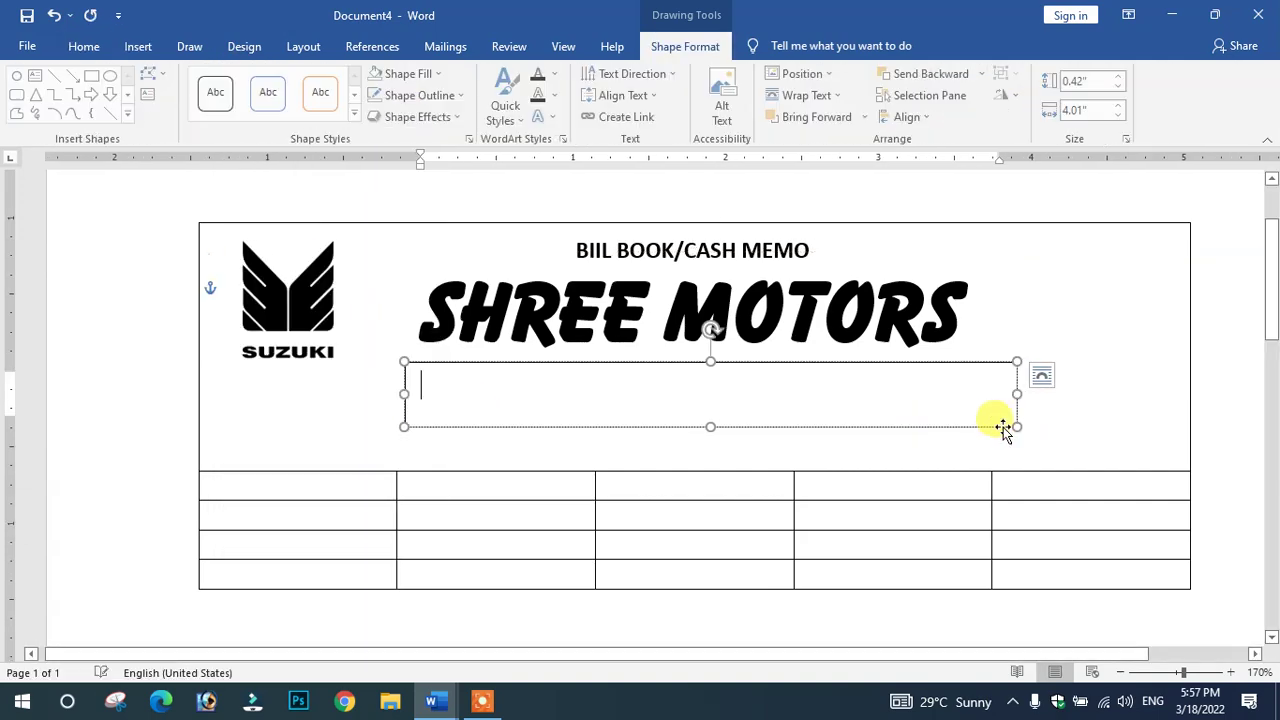
{"action": "left_click_drag", "start_coordinate": [775, 365], "coordinate": [758, 361]}
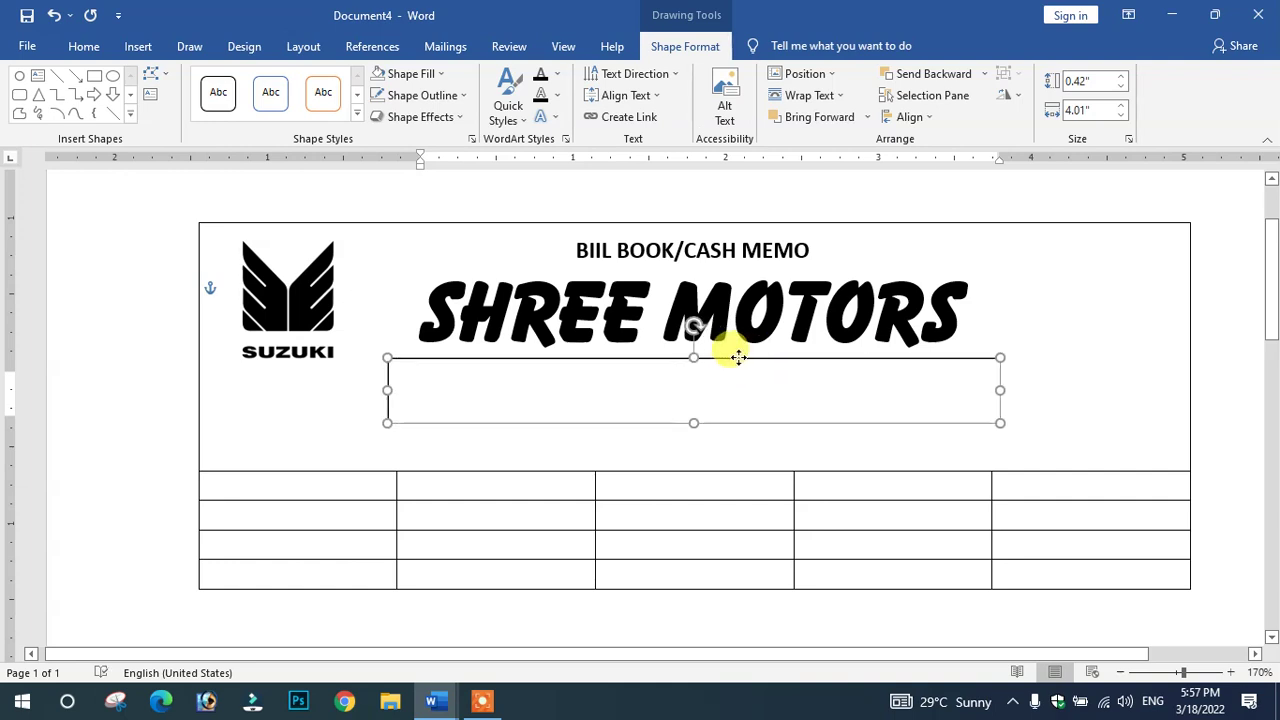
Fill the banner box solid black and centre its ALL CARS AND MOTERS REPAIRING text
{"action": "left_click", "coordinate": [405, 73]}
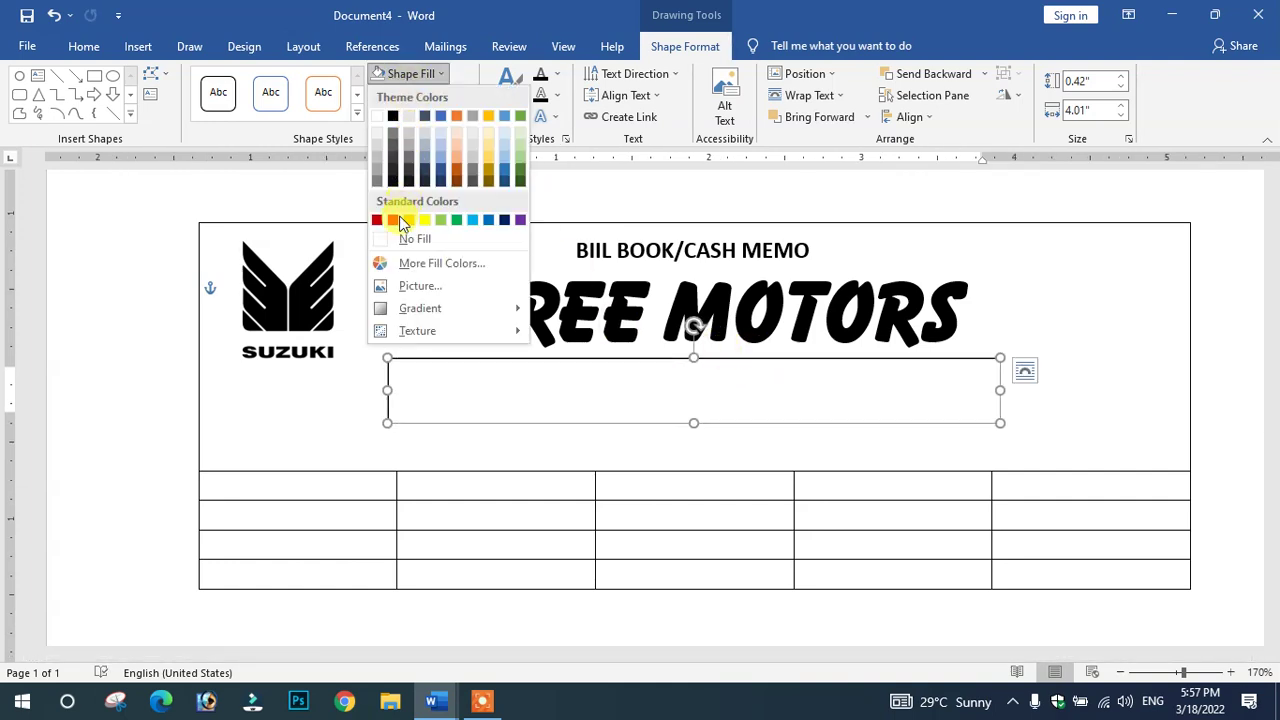
{"action": "left_click", "coordinate": [392, 116]}
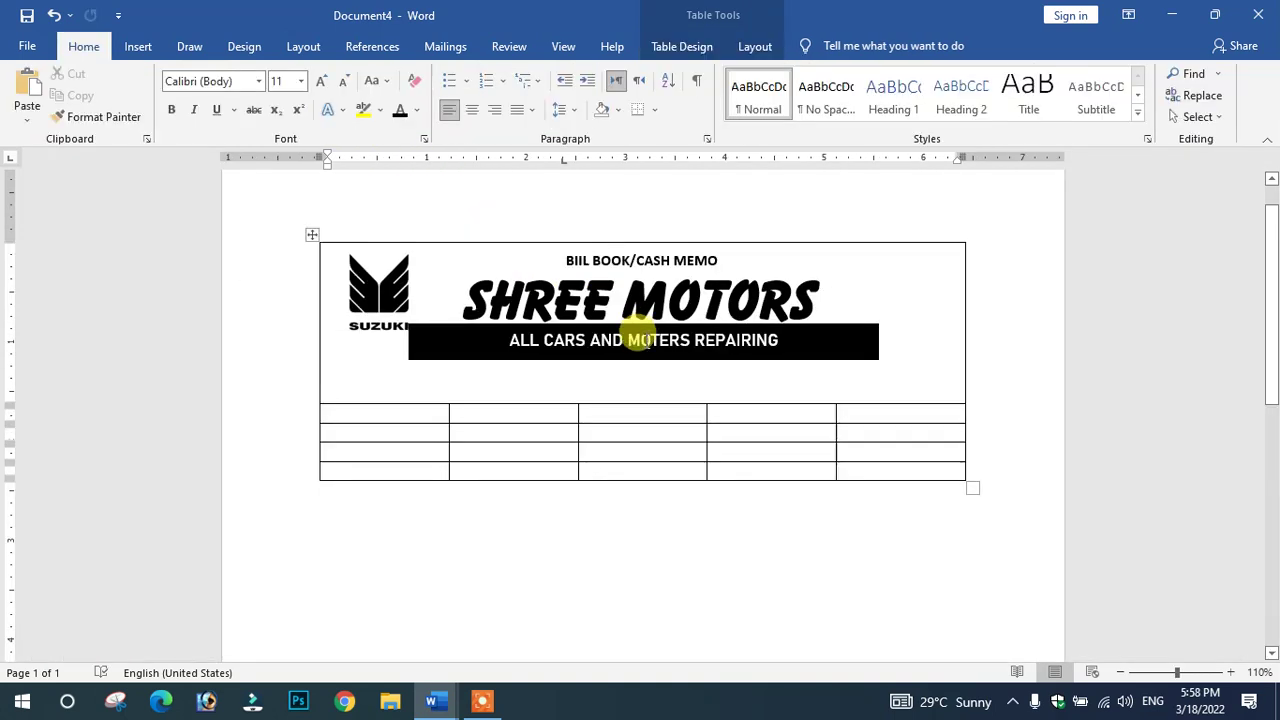
{"action": "left_click", "coordinate": [648, 342]}
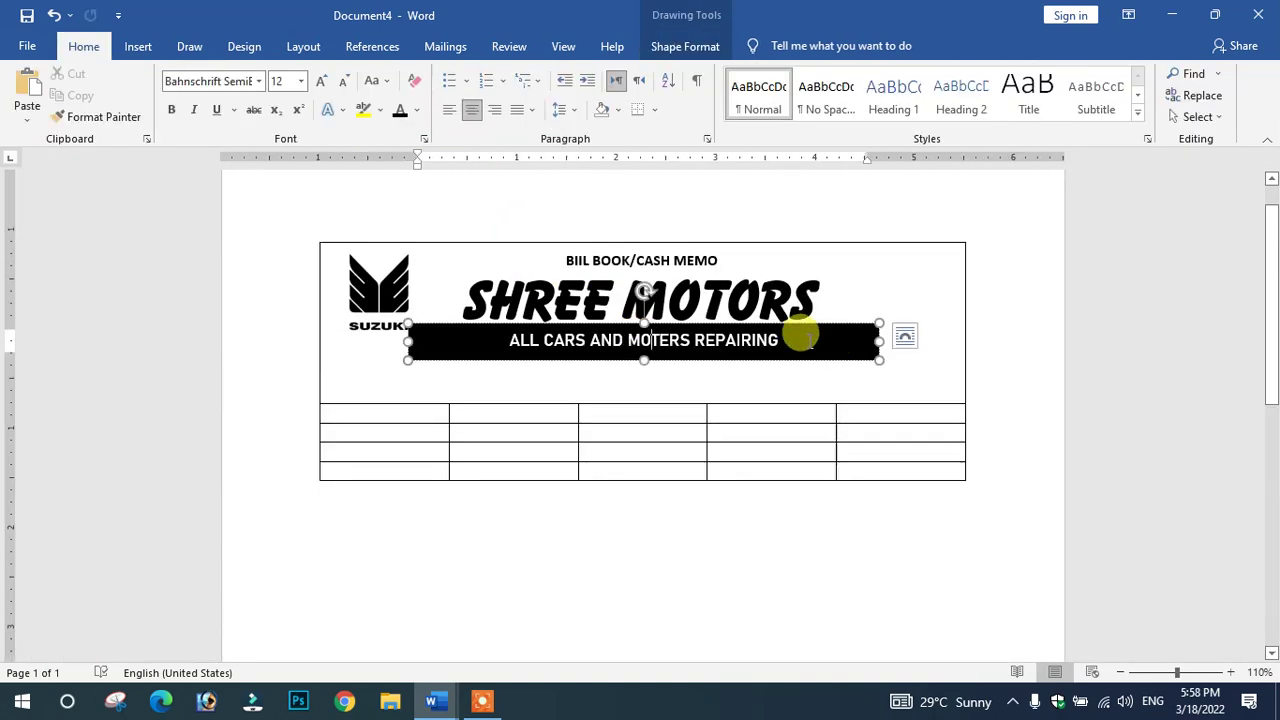
{"action": "left_click", "coordinate": [443, 334]}
{"action": "left_click", "coordinate": [450, 110]}
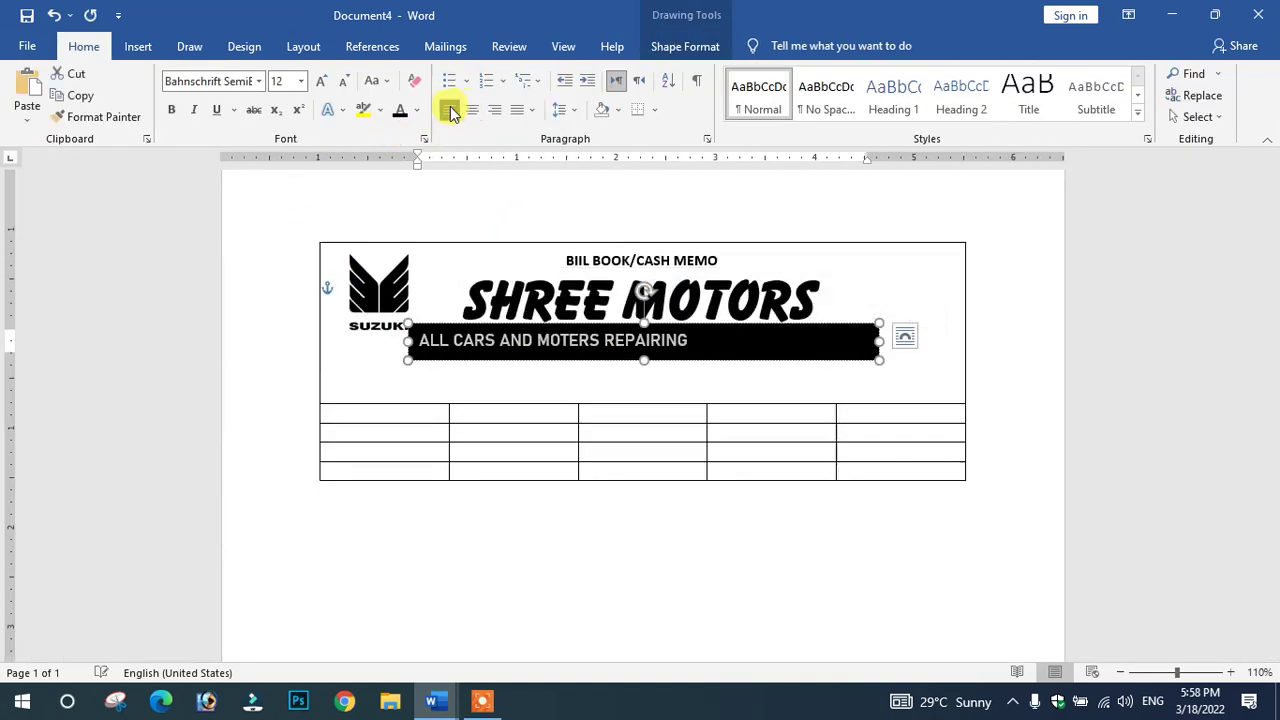
{"action": "left_click", "coordinate": [478, 112]}
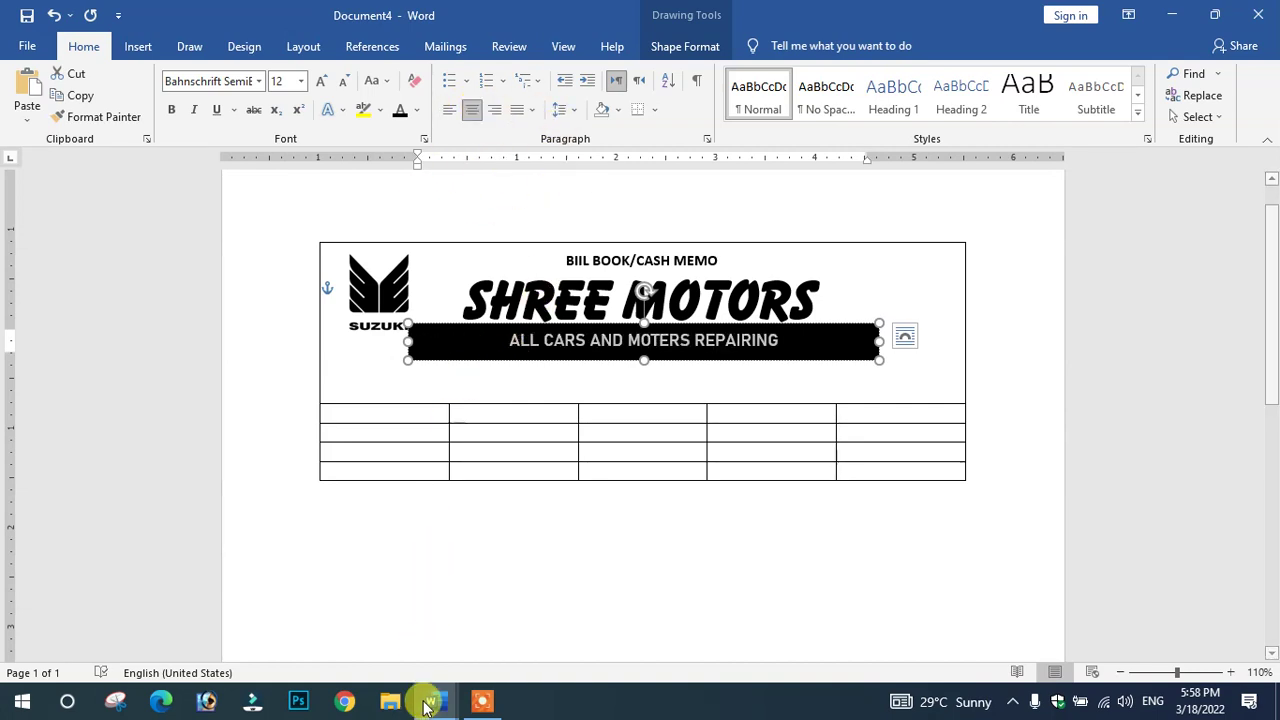
{"action": "mouse_move", "coordinate": [432, 701]}
{"action": "left_click", "coordinate": [500, 608]}
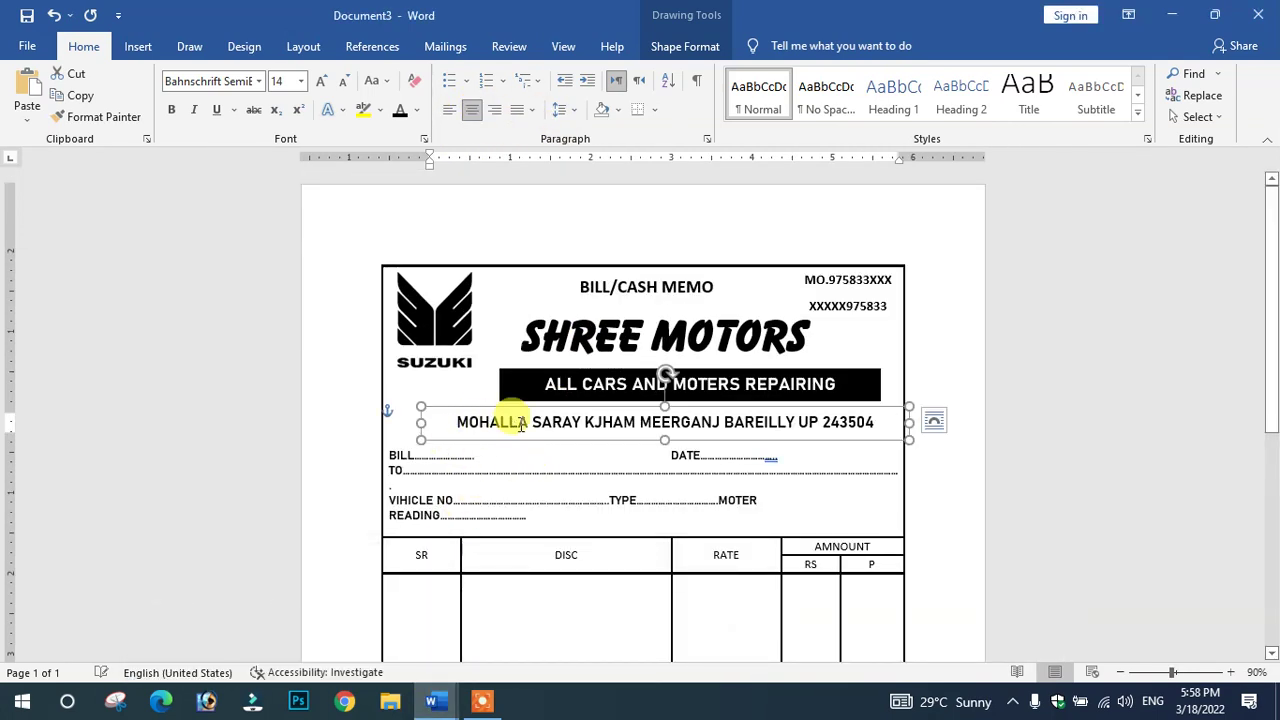
In Document4, paste the copied address text box and position it below the banner
{"action": "left_click", "coordinate": [436, 700]}
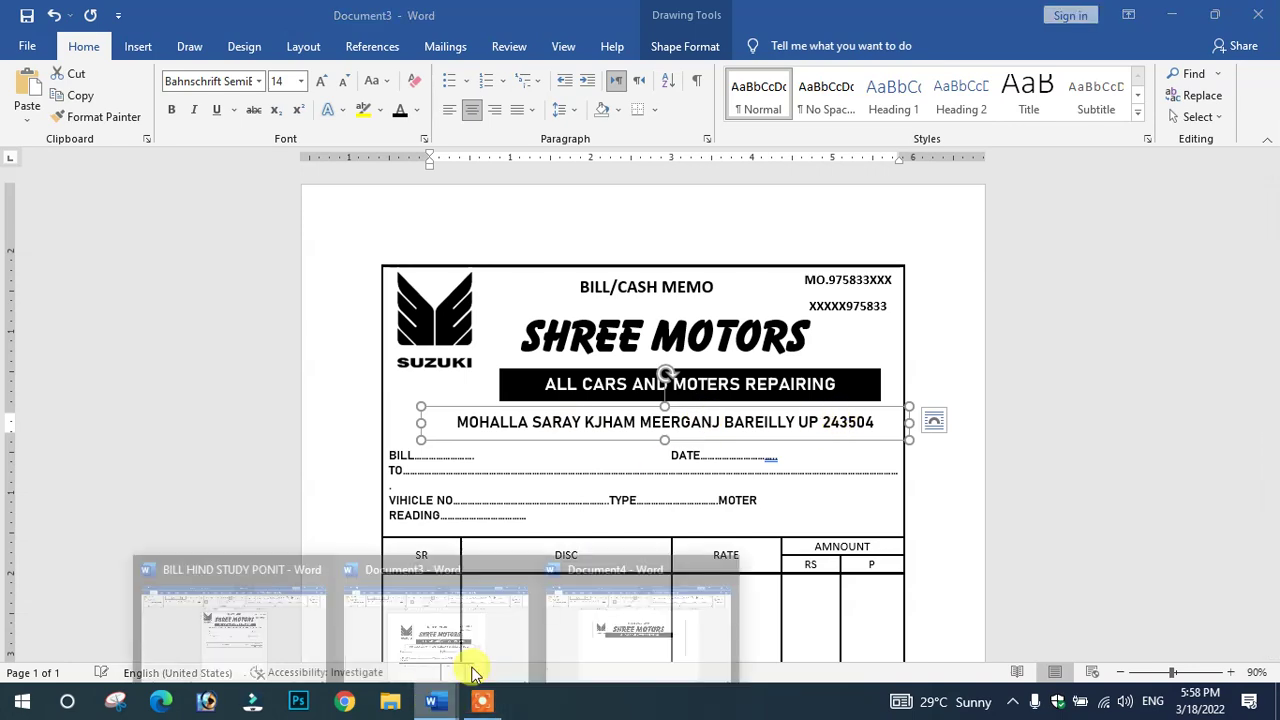
{"action": "left_click", "coordinate": [614, 638]}
{"action": "left_click", "coordinate": [138, 46]}
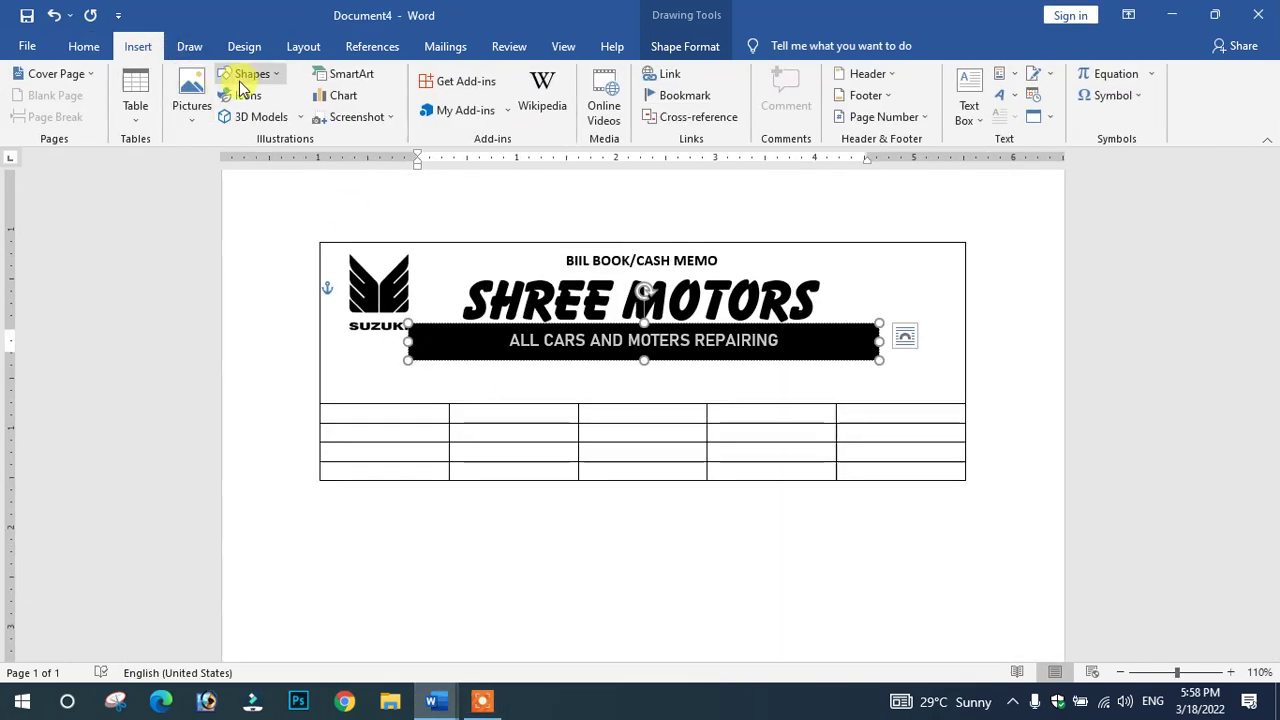
{"action": "left_click", "coordinate": [250, 74]}
{"action": "left_click", "coordinate": [244, 120]}
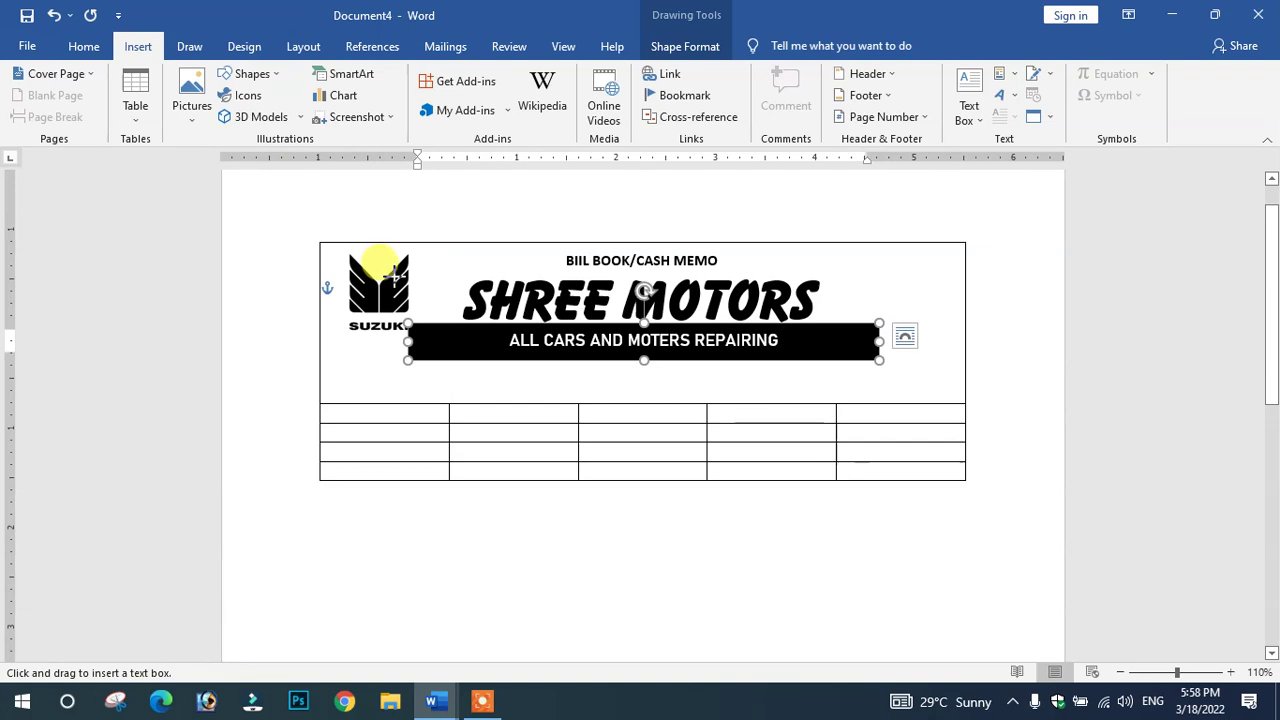
{"action": "key", "text": "ctrl+y"}
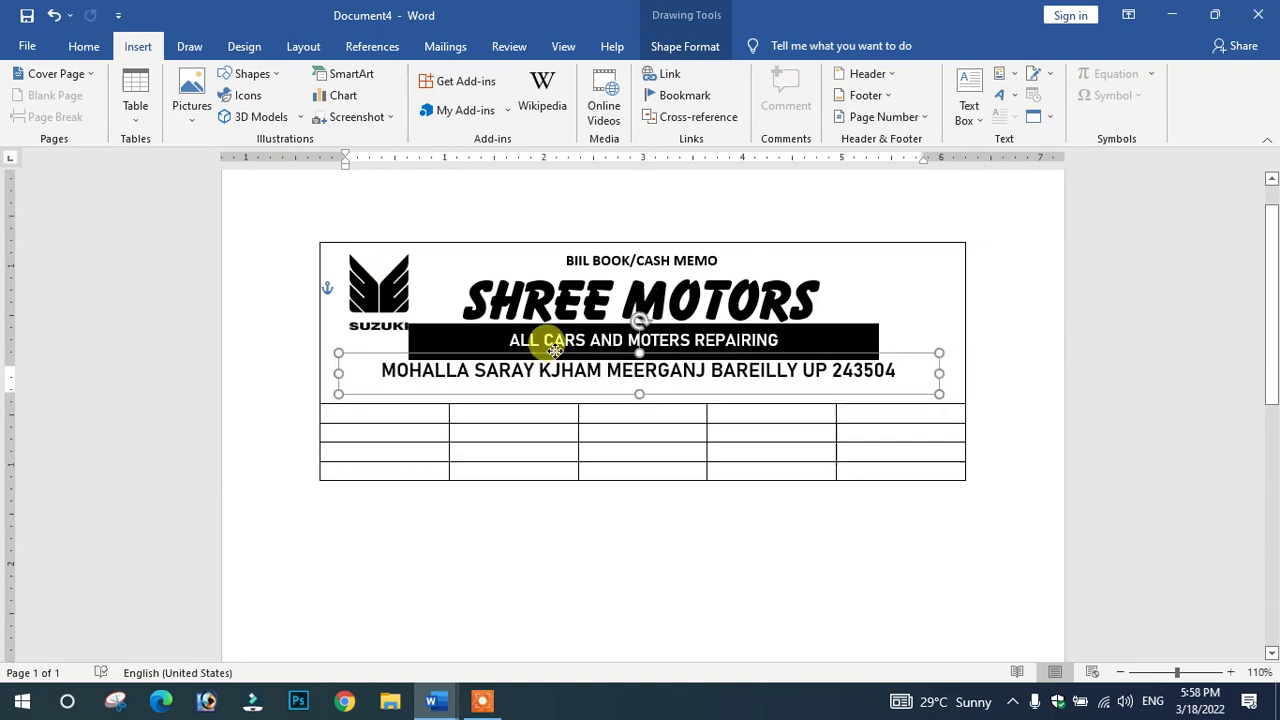
{"action": "left_click_drag", "start_coordinate": [549, 357], "coordinate": [613, 362]}
Delete the stray J so the address reads SARAY KHAM
{"action": "left_click", "coordinate": [594, 373]}
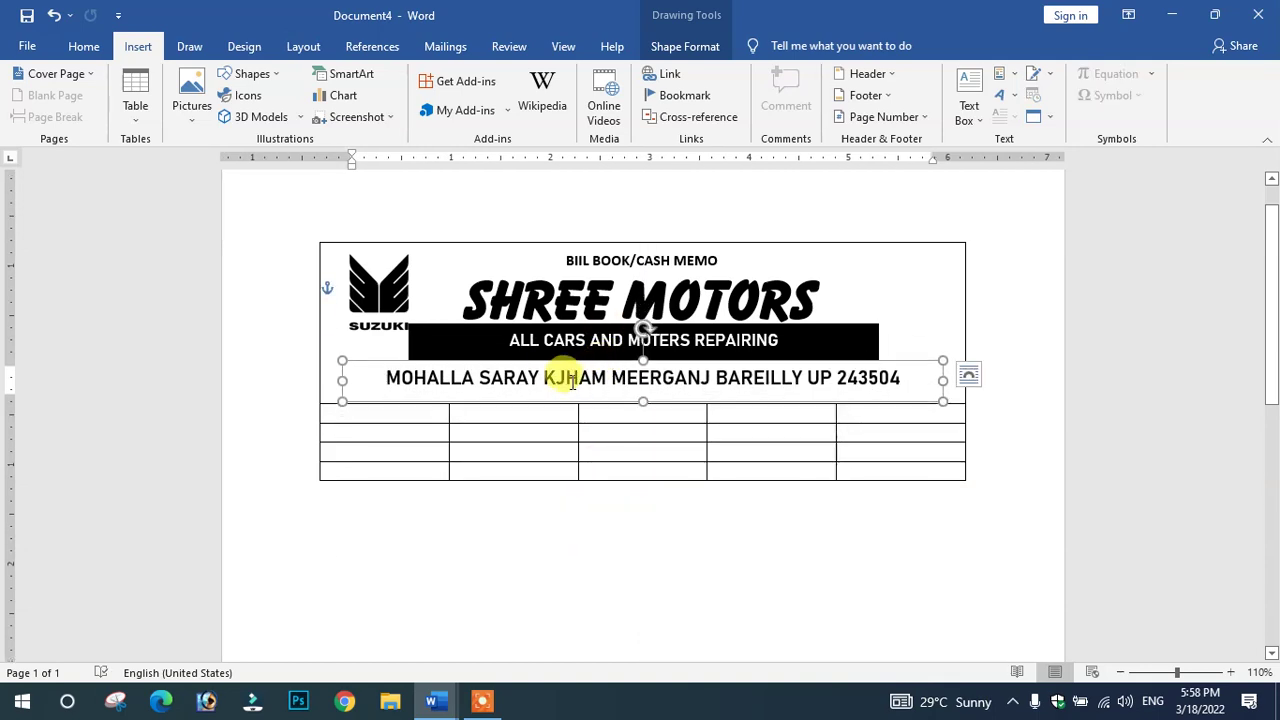
{"action": "left_click", "coordinate": [570, 390]}
{"action": "key", "text": "BackSpace"}
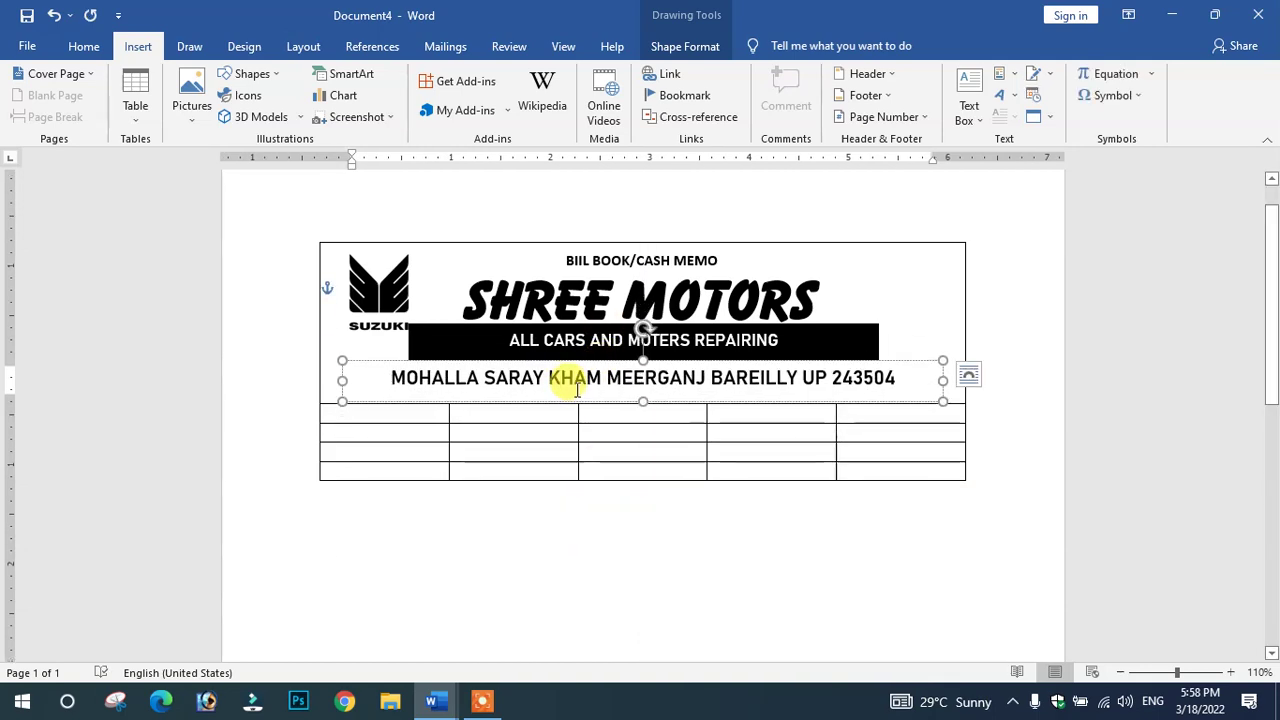
{"action": "left_click", "coordinate": [841, 377]}
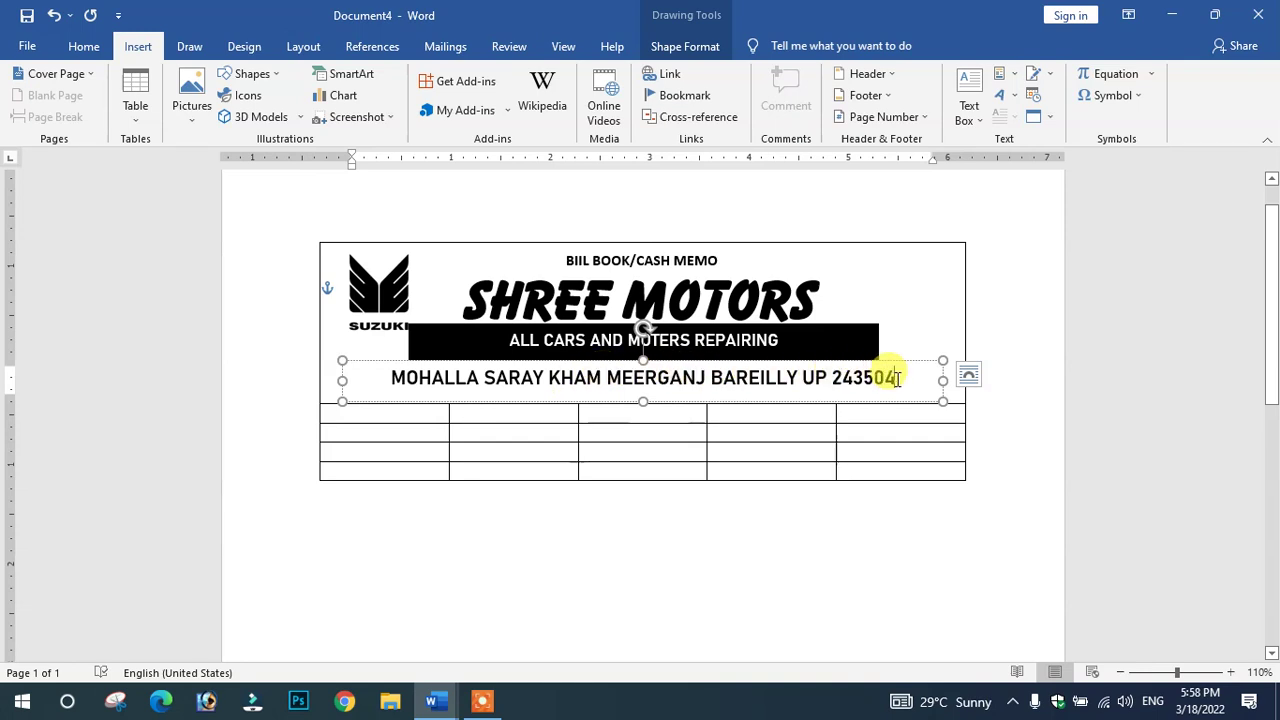
Check the address against the Document3 reference memo, then return to Document4
{"action": "left_click", "coordinate": [457, 705]}
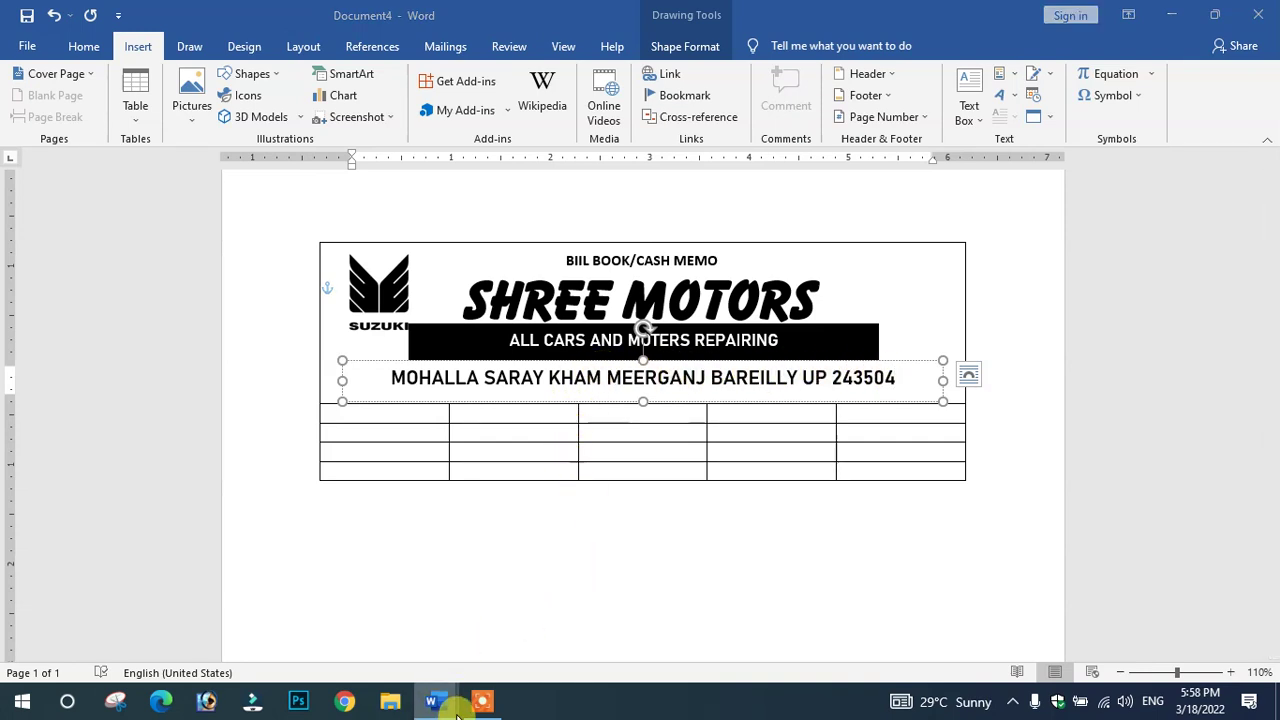
{"action": "left_click", "coordinate": [409, 663]}
{"action": "scroll", "coordinate": [757, 432], "scroll_direction": "down", "scroll_amount": 1}
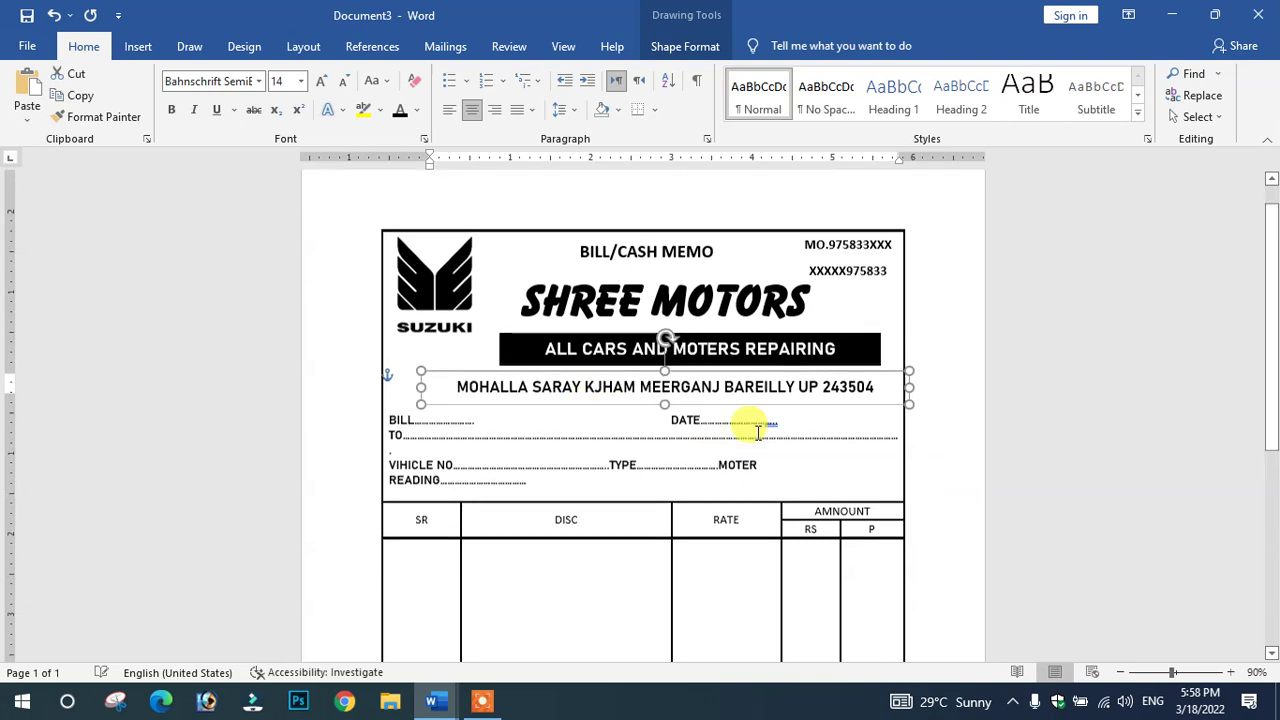
{"action": "scroll", "coordinate": [840, 385], "scroll_direction": "down", "scroll_amount": 1}
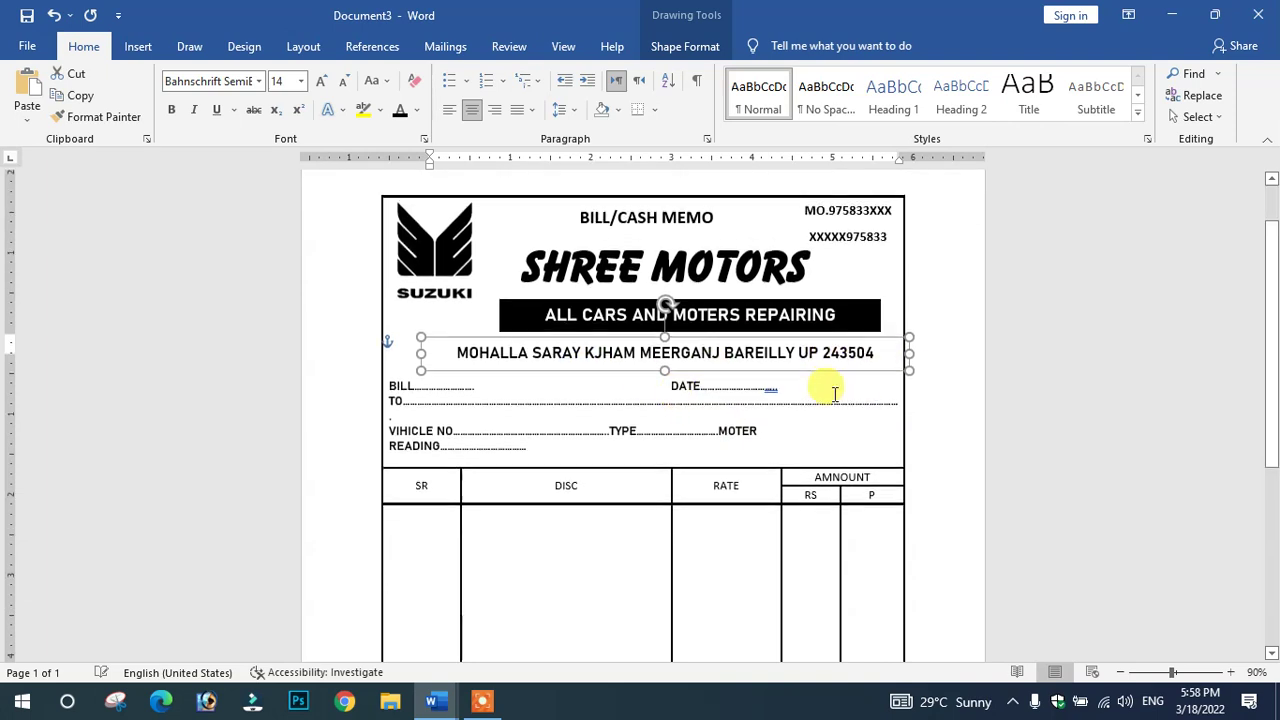
{"action": "left_click", "coordinate": [400, 376]}
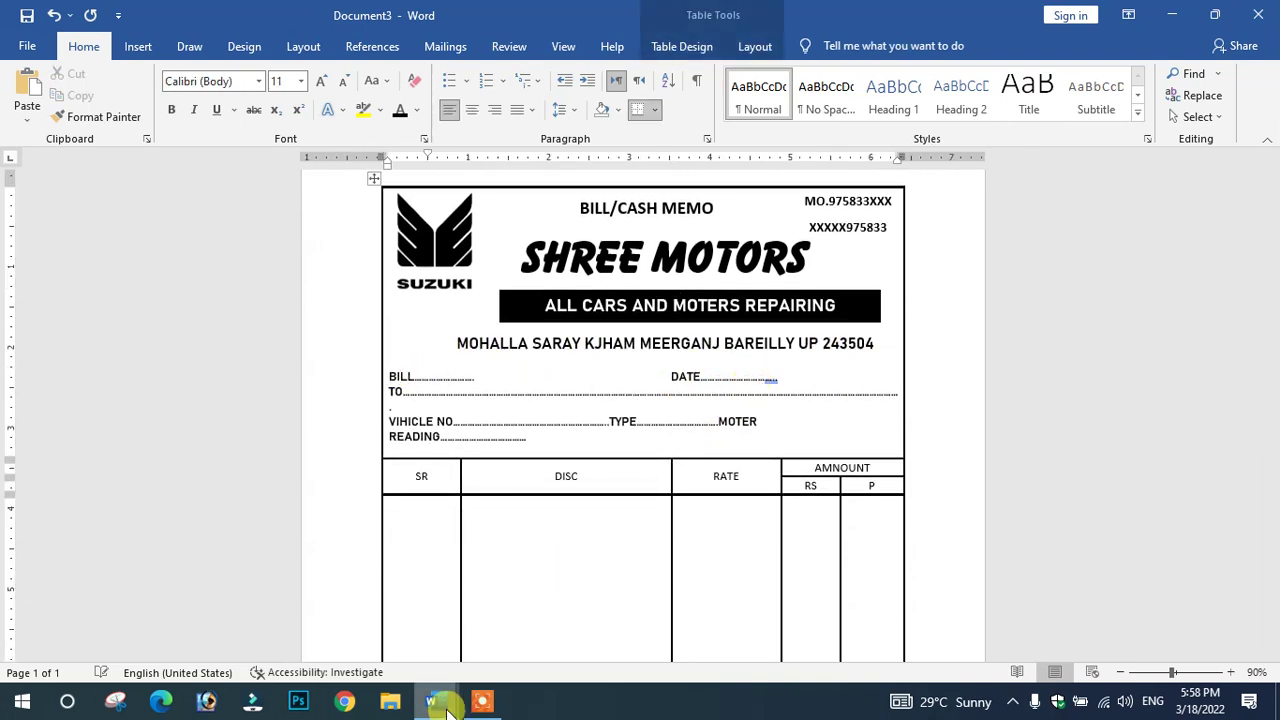
{"action": "mouse_move", "coordinate": [432, 701]}
{"action": "left_click", "coordinate": [586, 657]}
{"action": "scroll", "coordinate": [580, 520], "scroll_direction": "down", "scroll_amount": 1}
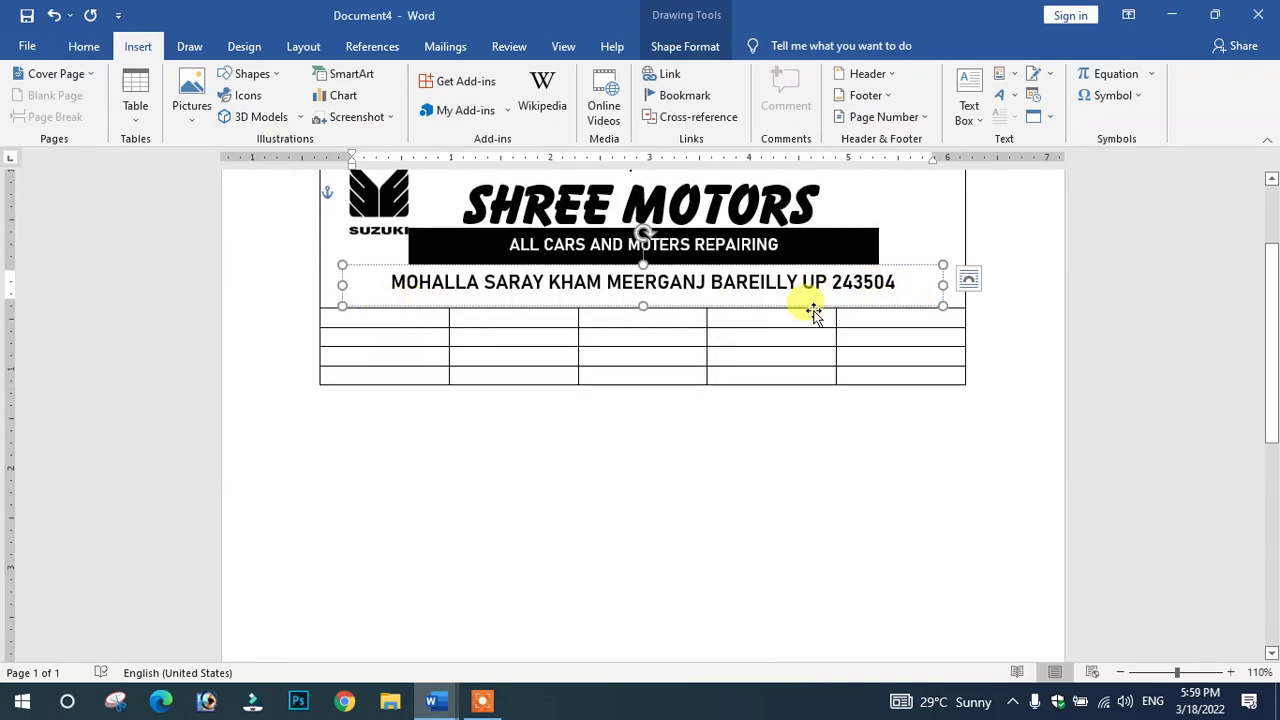
Shorten the address box and type a dotted DATE line, with DATE in Times New Roman
{"action": "mouse_move", "coordinate": [643, 305]}
{"action": "left_mouse_down"}
{"action": "mouse_move", "coordinate": [601, 410]}
{"action": "mouse_move", "coordinate": [601, 396]}
{"action": "left_mouse_up"}
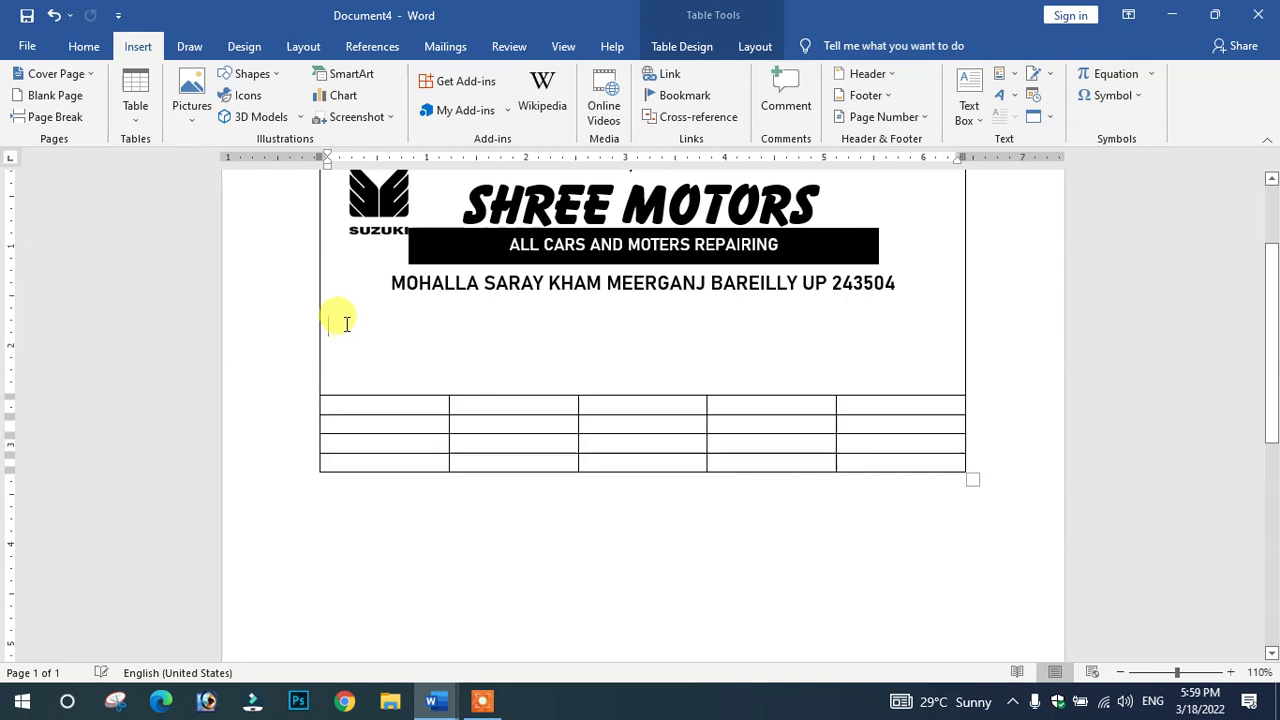
{"action": "type", "text": "DATE"}
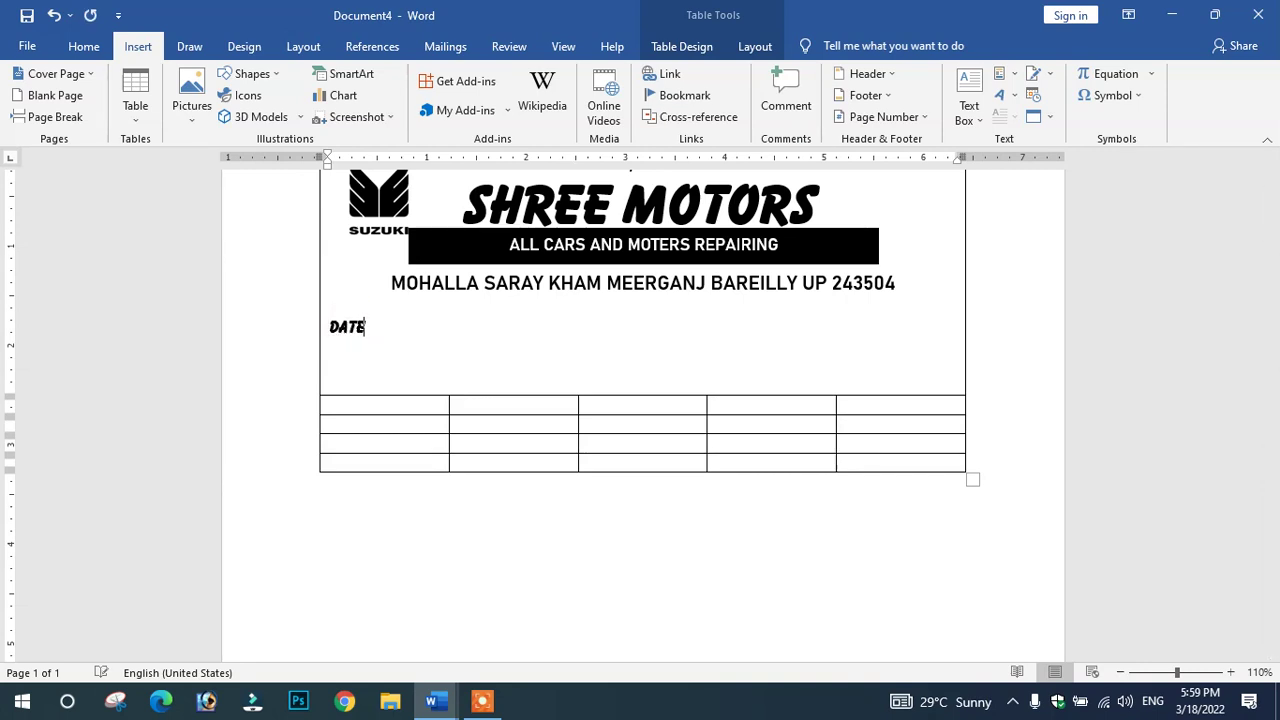
{"action": "double_click", "coordinate": [340, 322]}
{"action": "left_click", "coordinate": [84, 46]}
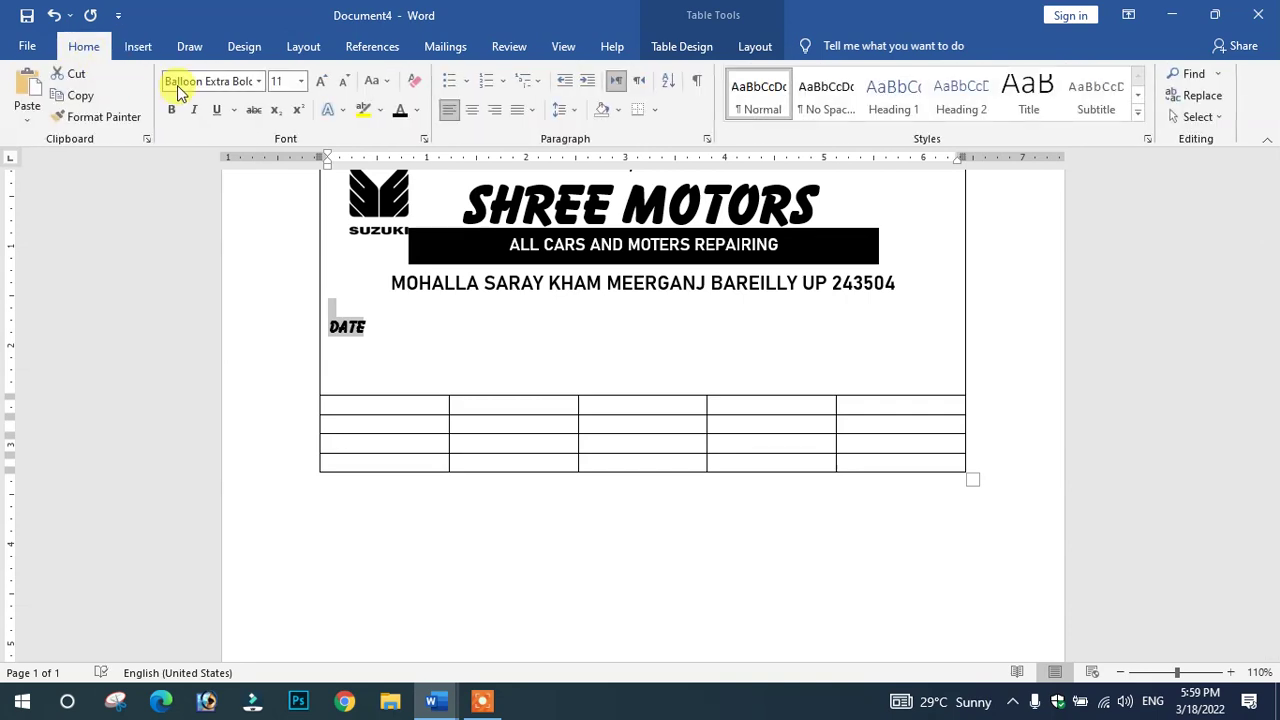
{"action": "left_click", "coordinate": [262, 84]}
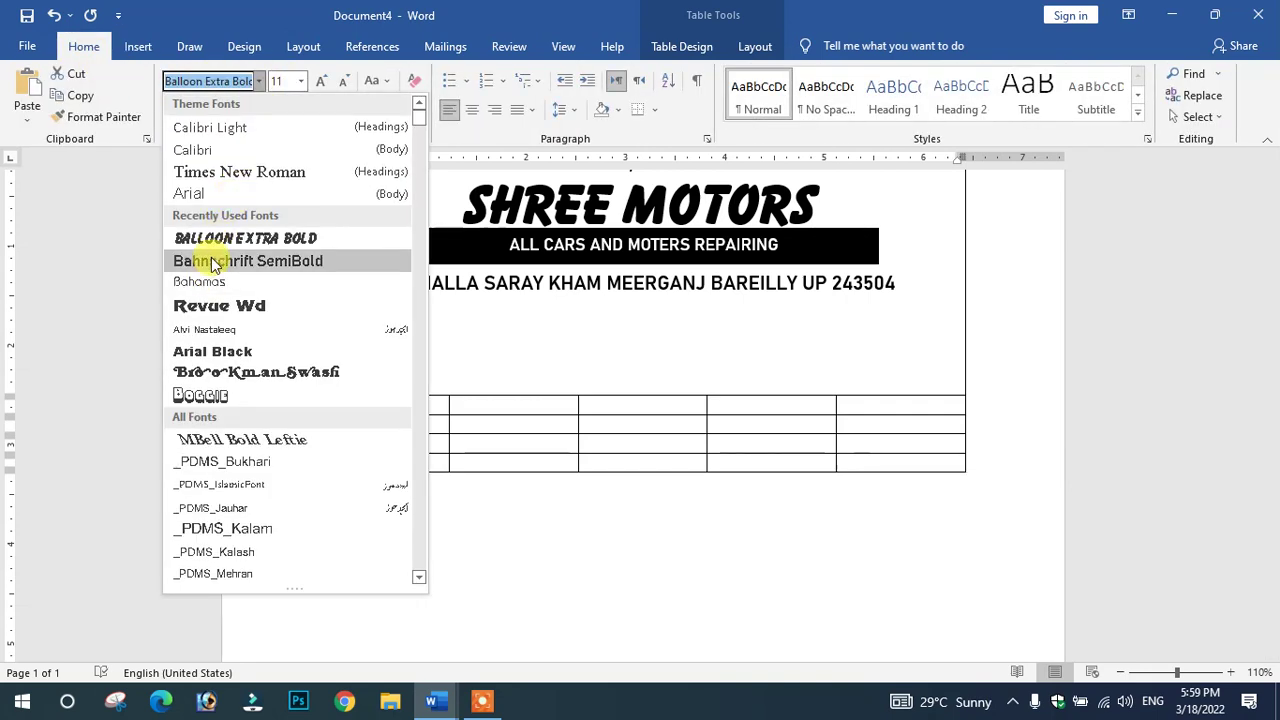
{"action": "left_click", "coordinate": [230, 174]}
{"action": "type", "text": "DATE"}
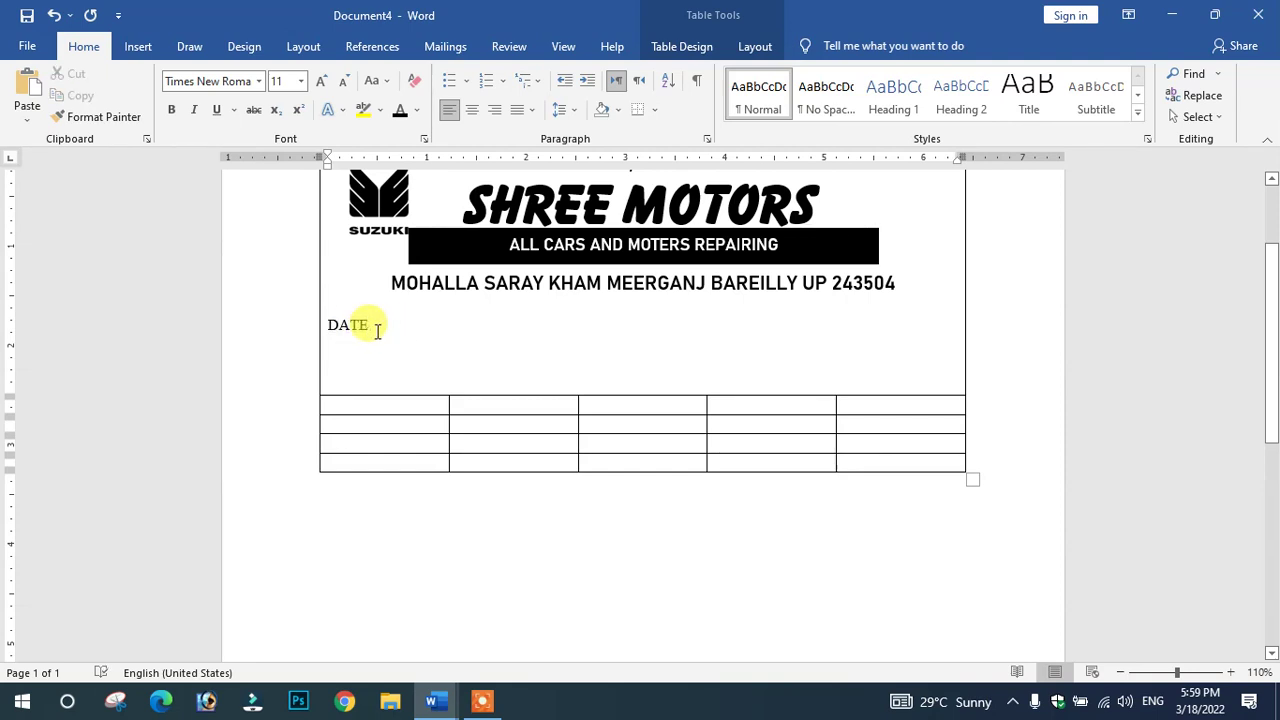
{"action": "type", "text": "................"}
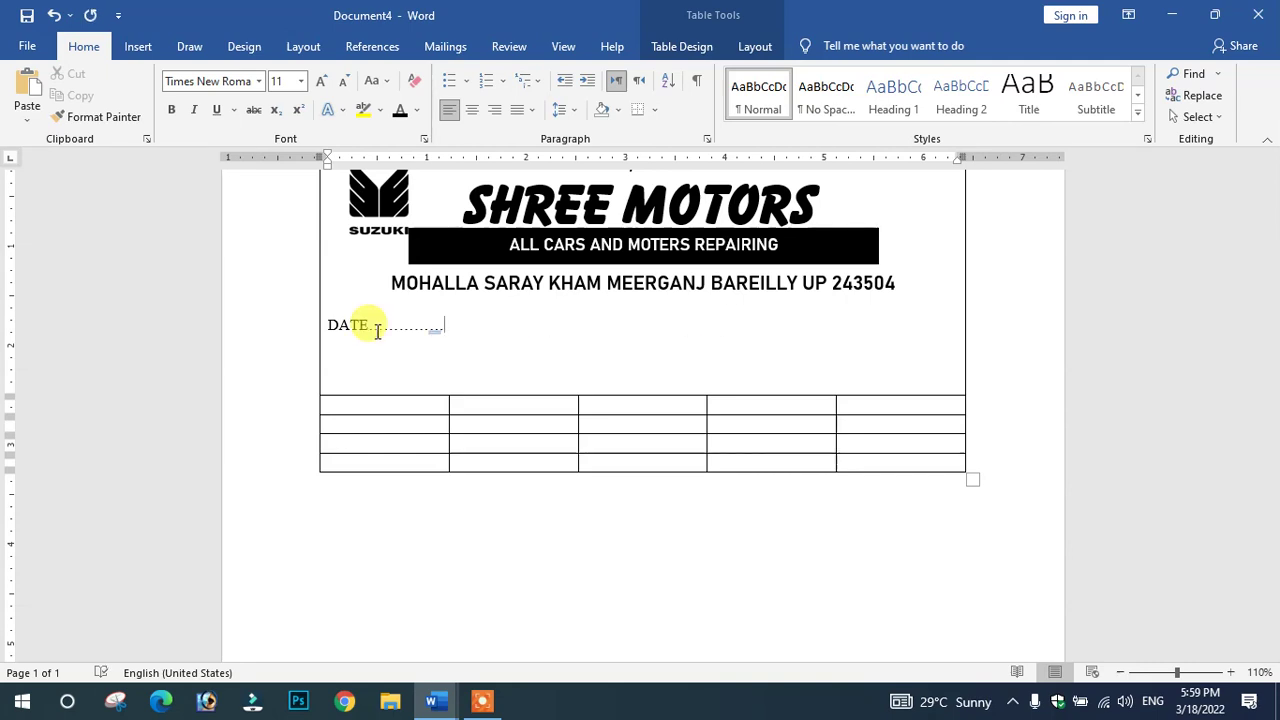
{"action": "key", "text": "Down"}
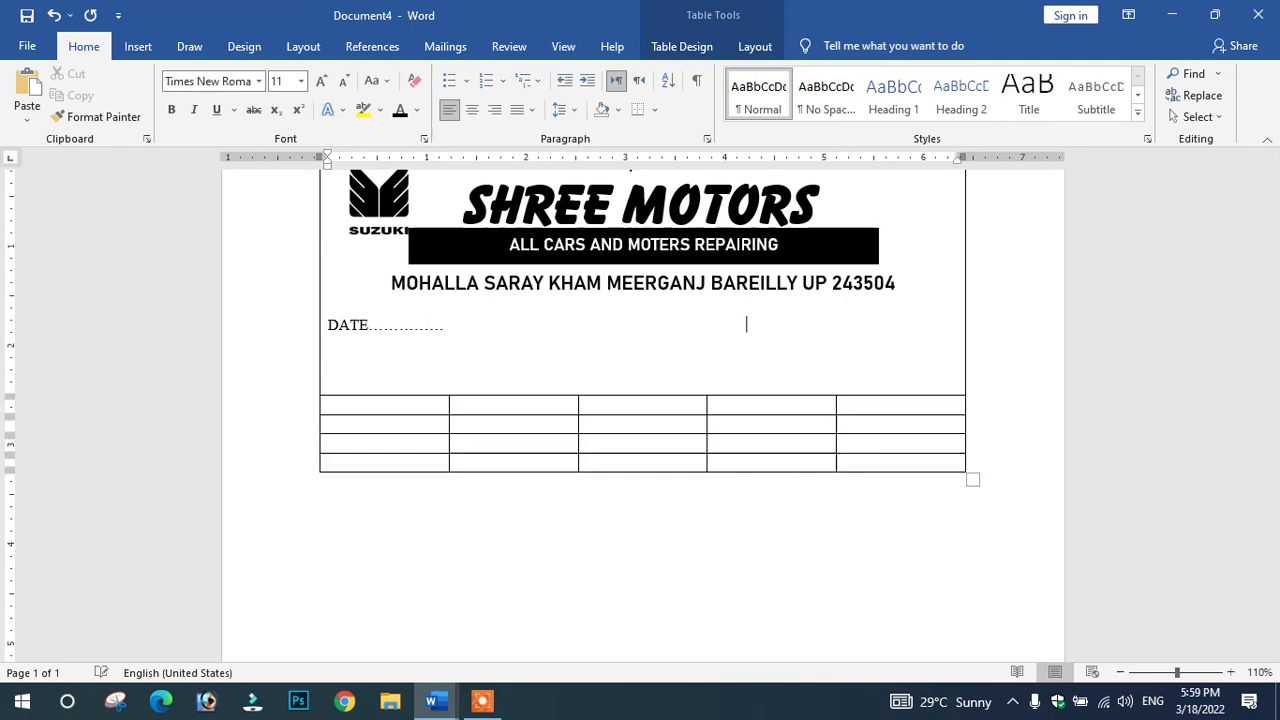
Compare with the reference memo and move the misplaced DATE text onto the correct dotted line
{"action": "scroll", "coordinate": [457, 335], "scroll_direction": "up", "scroll_amount": 1}
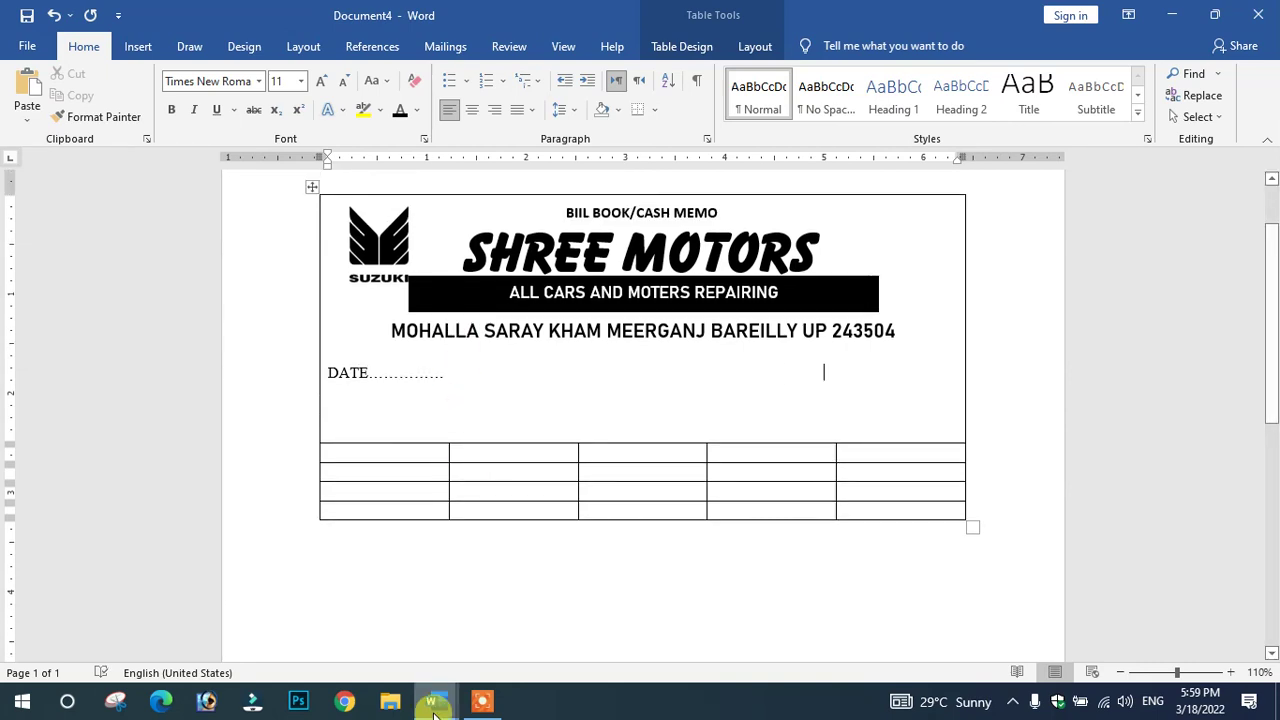
{"action": "left_click", "coordinate": [434, 708]}
{"action": "left_click", "coordinate": [406, 603]}
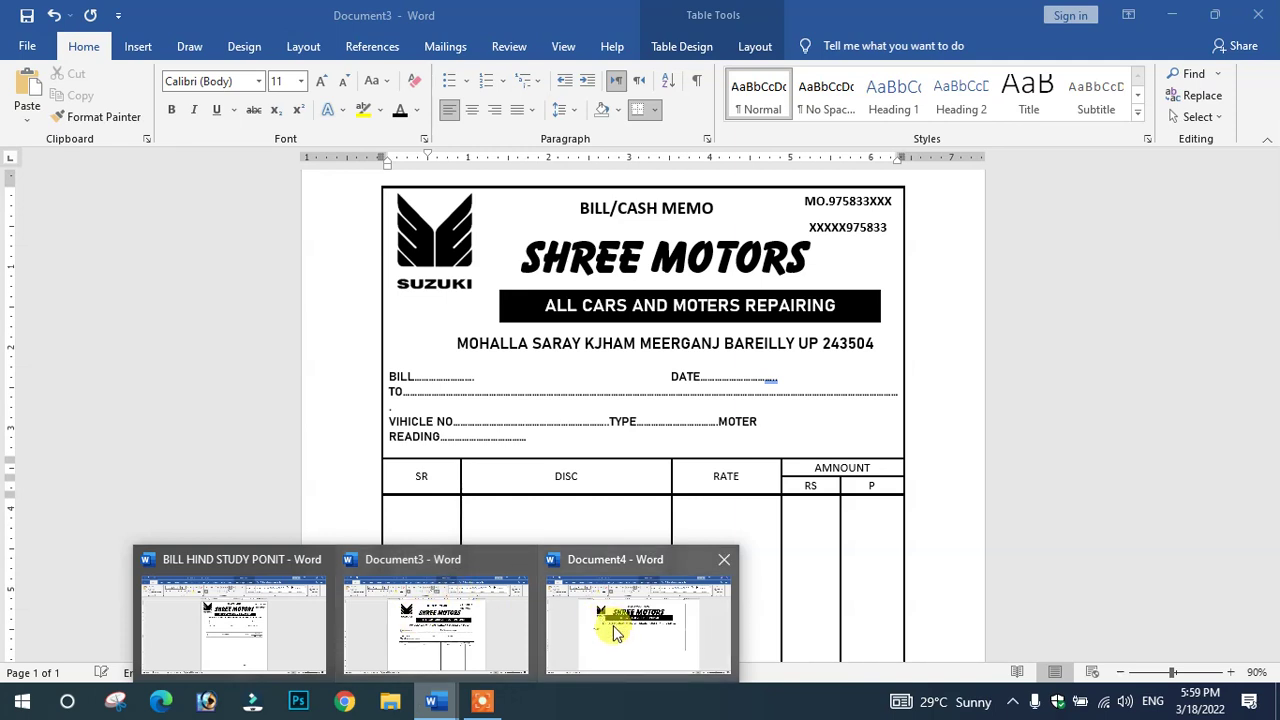
{"action": "left_click", "coordinate": [600, 625]}
{"action": "double_click", "coordinate": [330, 370]}
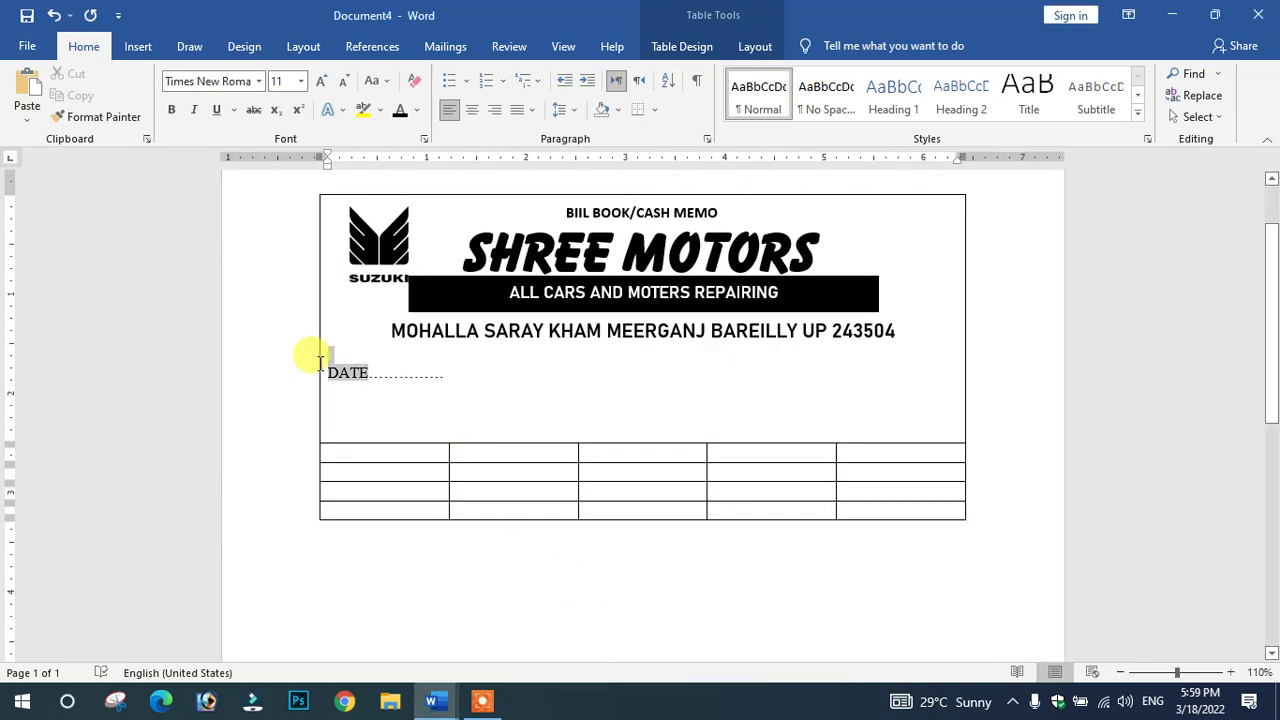
{"action": "key", "text": "Delete"}
{"action": "left_click", "coordinate": [783, 362]}
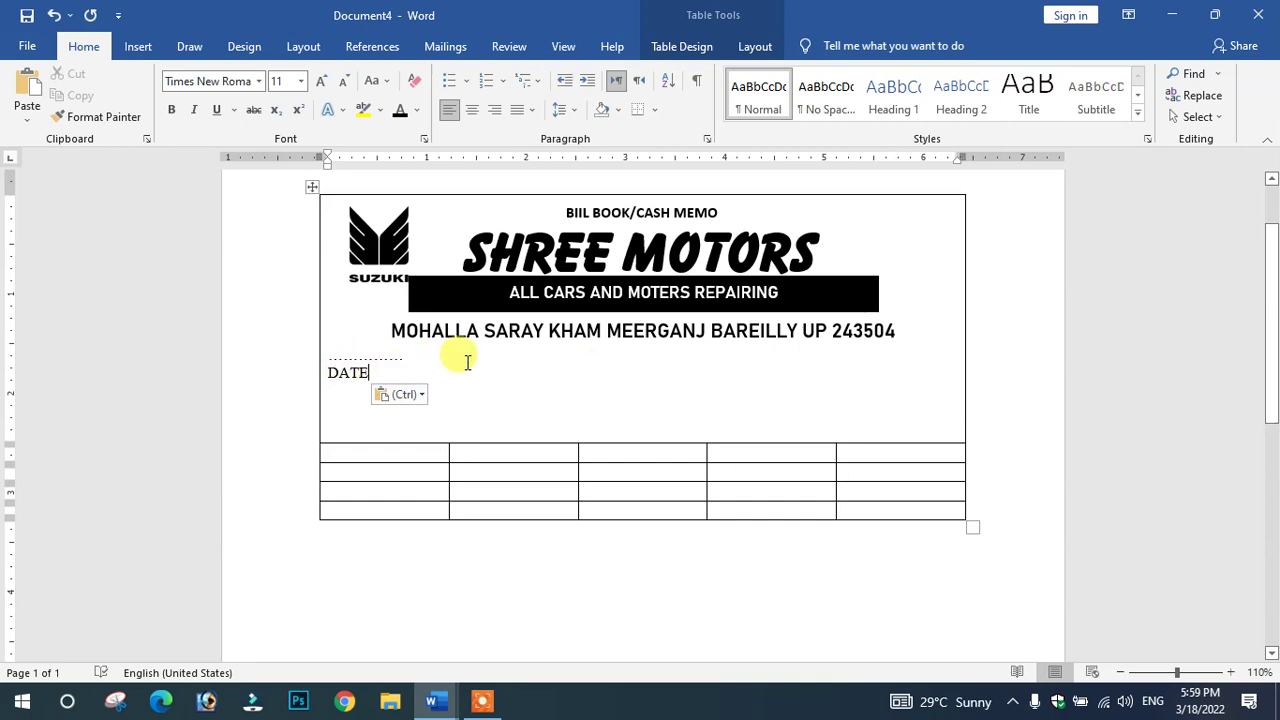
{"action": "left_click", "coordinate": [396, 372]}
{"action": "left_click", "coordinate": [246, 371]}
{"action": "key", "text": "Delete"}
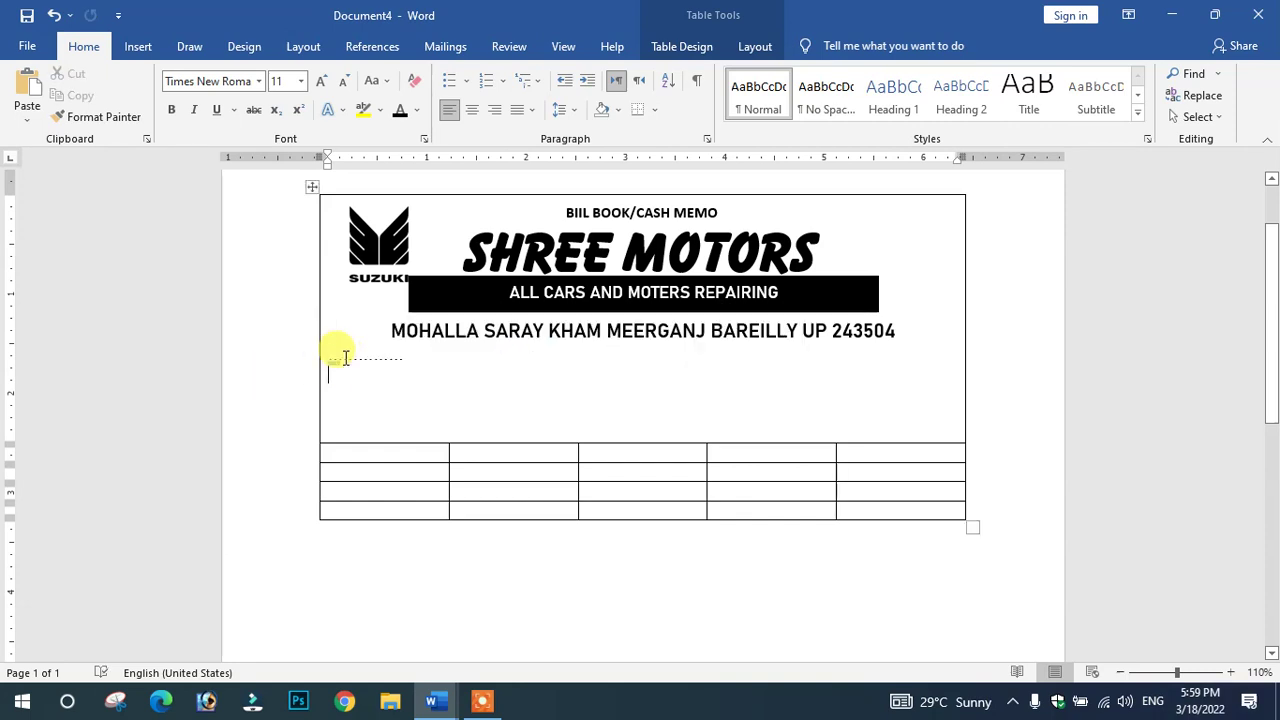
Add the BILL label to the dotted line and trim the extra dots after MOTER READING
{"action": "left_click_drag", "start_coordinate": [345, 358], "coordinate": [413, 365]}
{"action": "type", "text": "BILL"}
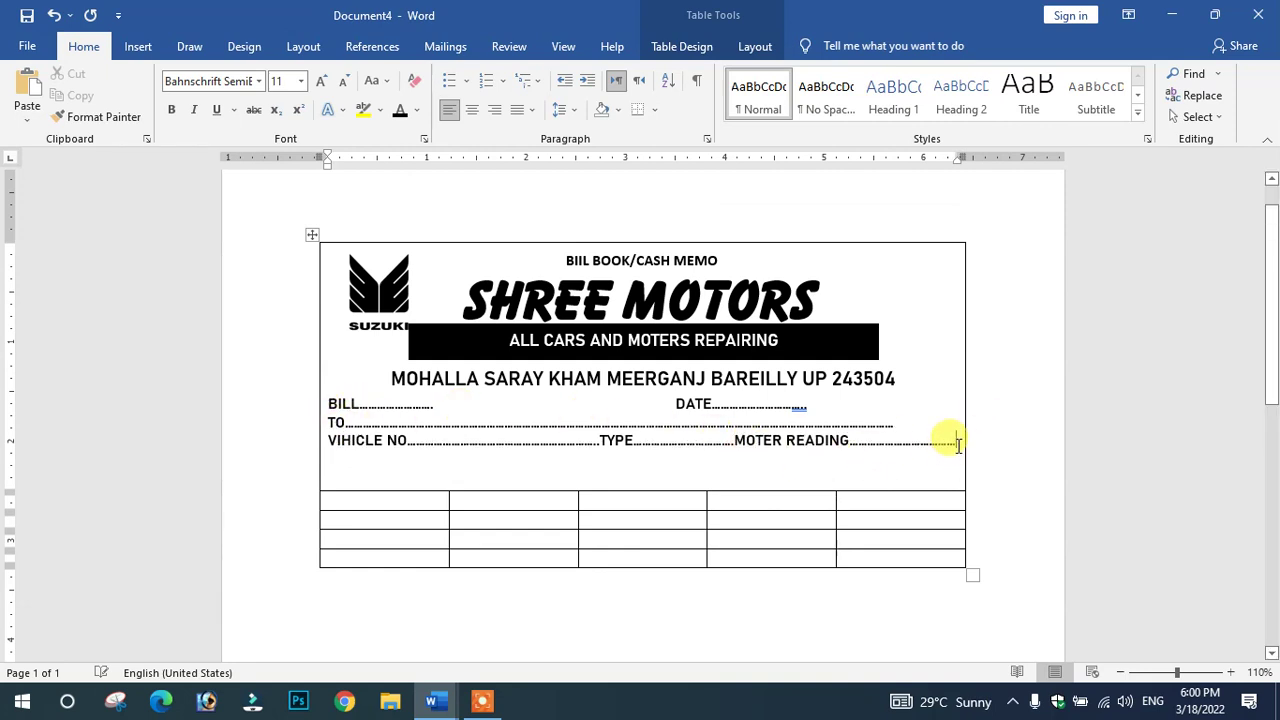
{"action": "key", "text": "BackSpace"}
{"action": "key", "text": "BackSpace"}
{"action": "key", "text": "BackSpace"}
{"action": "left_click", "coordinate": [898, 427]}
{"action": "type", "text": "…"}
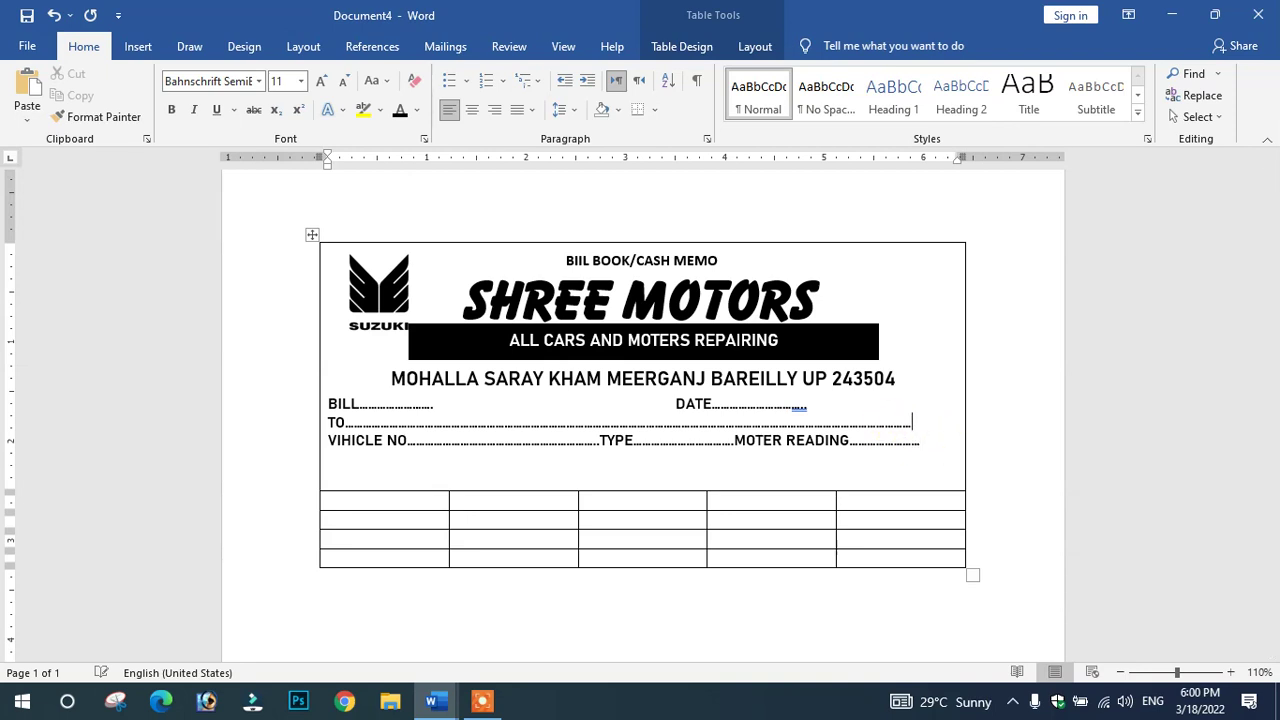
Pull the table up under the fill-in lines, checking Document3 and BILL HIND STUDY PONIT for reference
{"action": "left_click", "coordinate": [374, 466]}
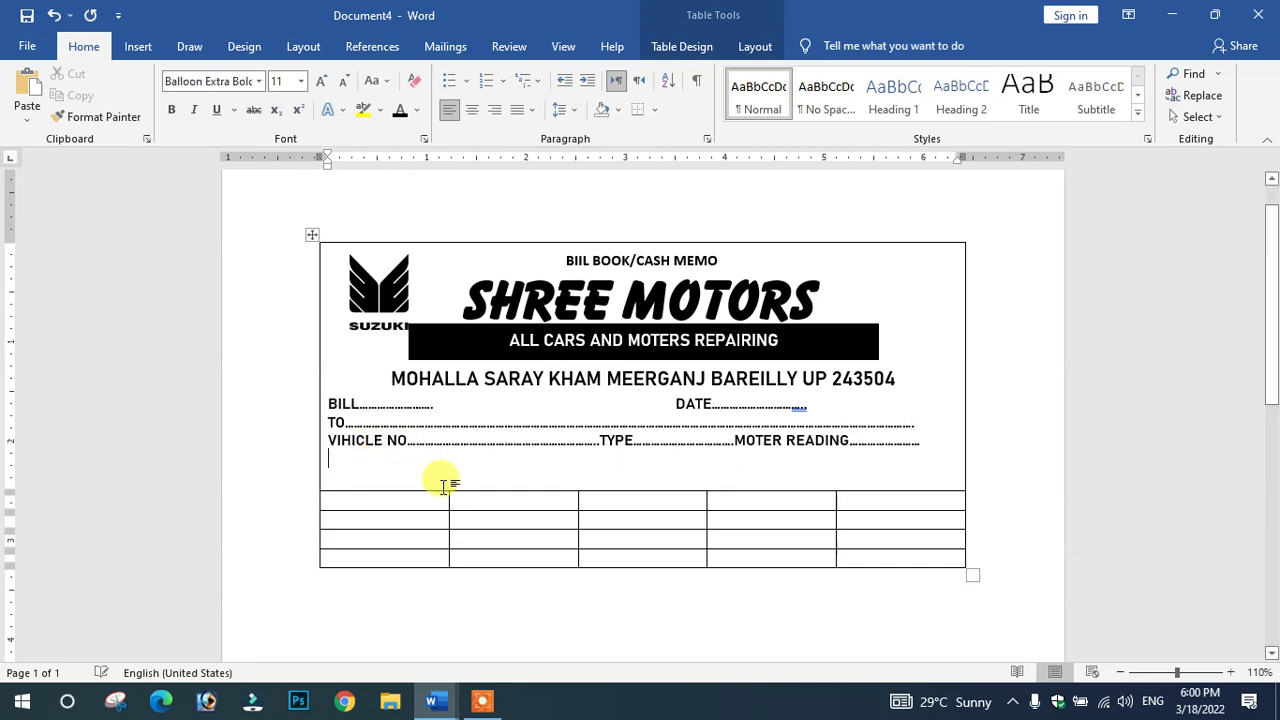
{"action": "left_click_drag", "start_coordinate": [506, 492], "coordinate": [505, 465]}
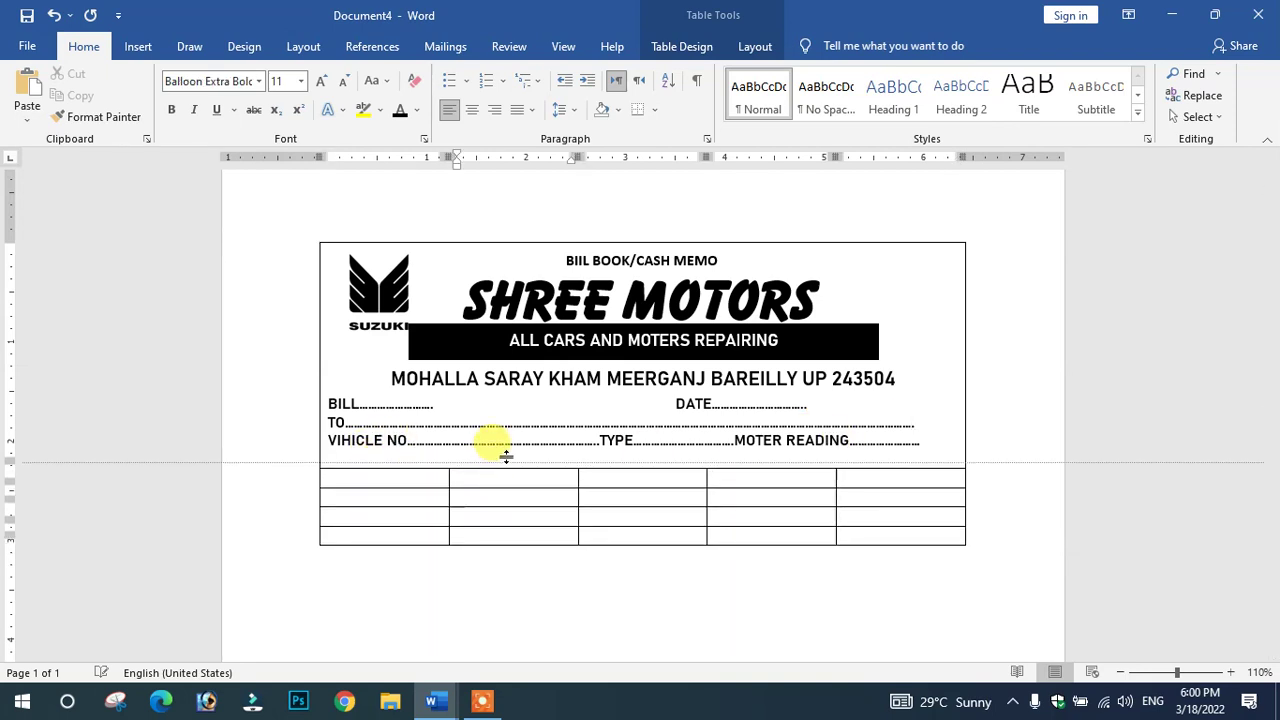
{"action": "left_click", "coordinate": [436, 698]}
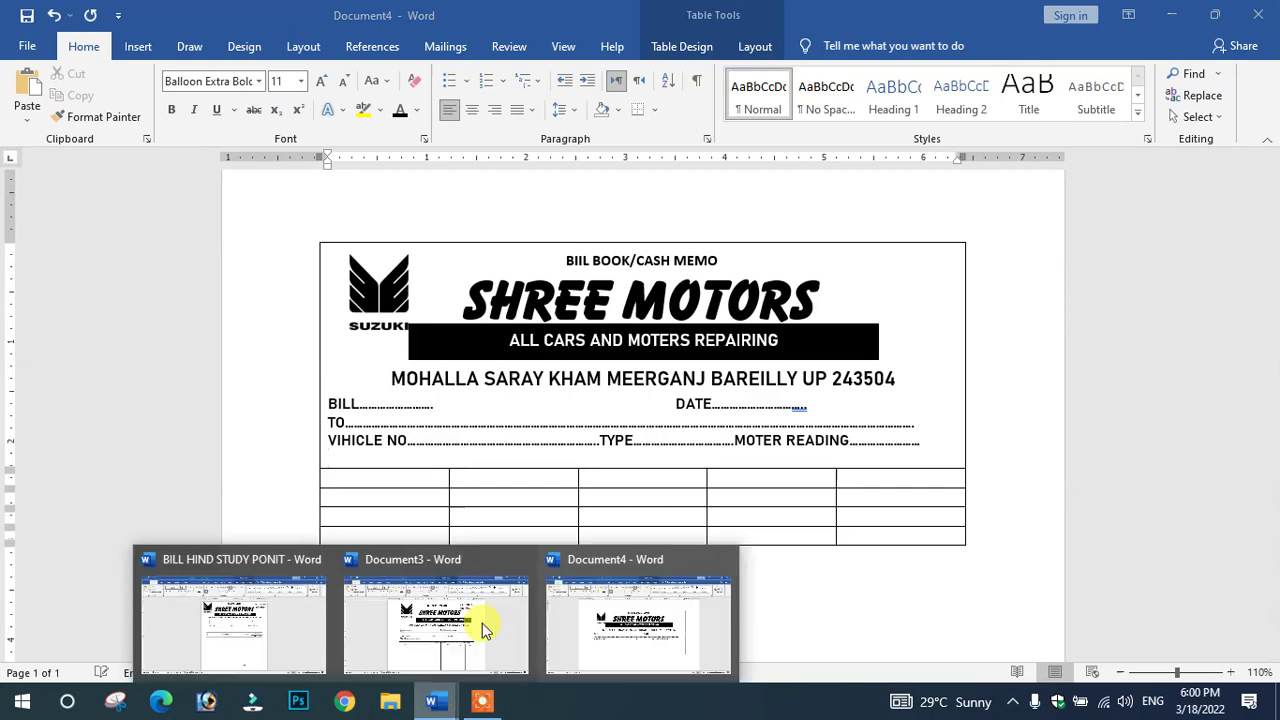
{"action": "left_click", "coordinate": [430, 634]}
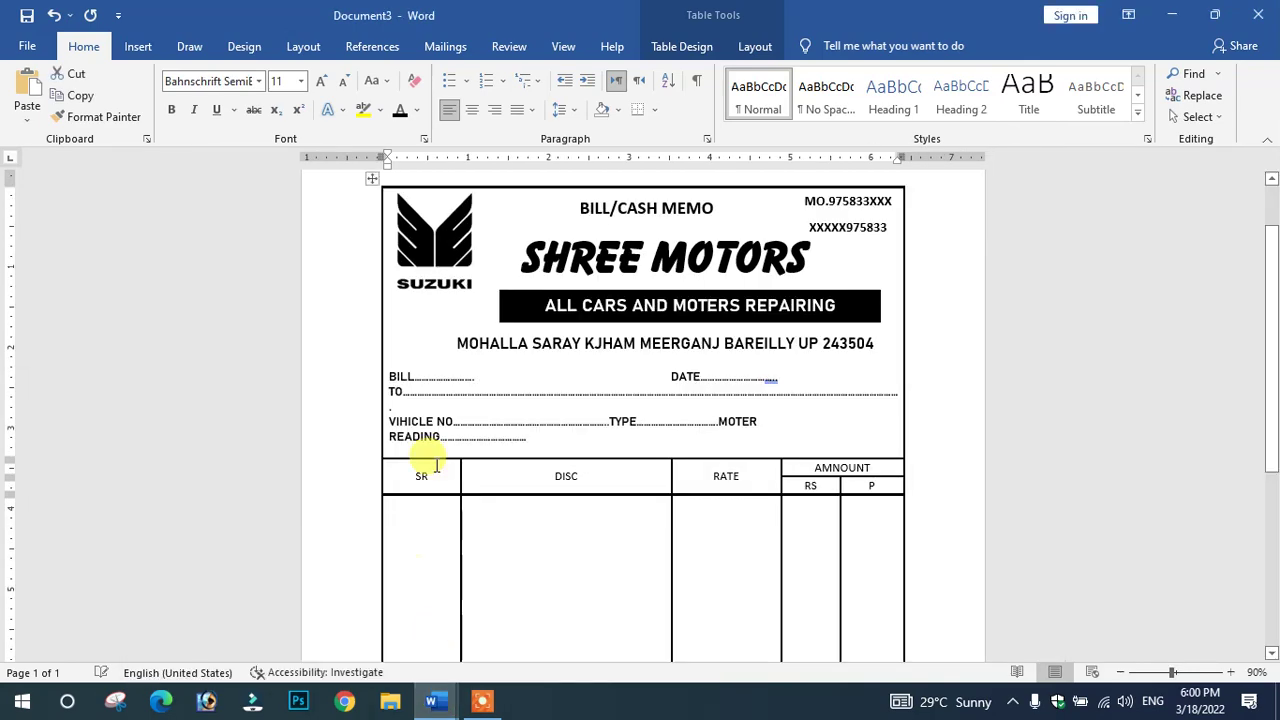
{"action": "scroll", "coordinate": [423, 450], "scroll_direction": "down", "scroll_amount": 1}
{"action": "left_click", "coordinate": [430, 698]}
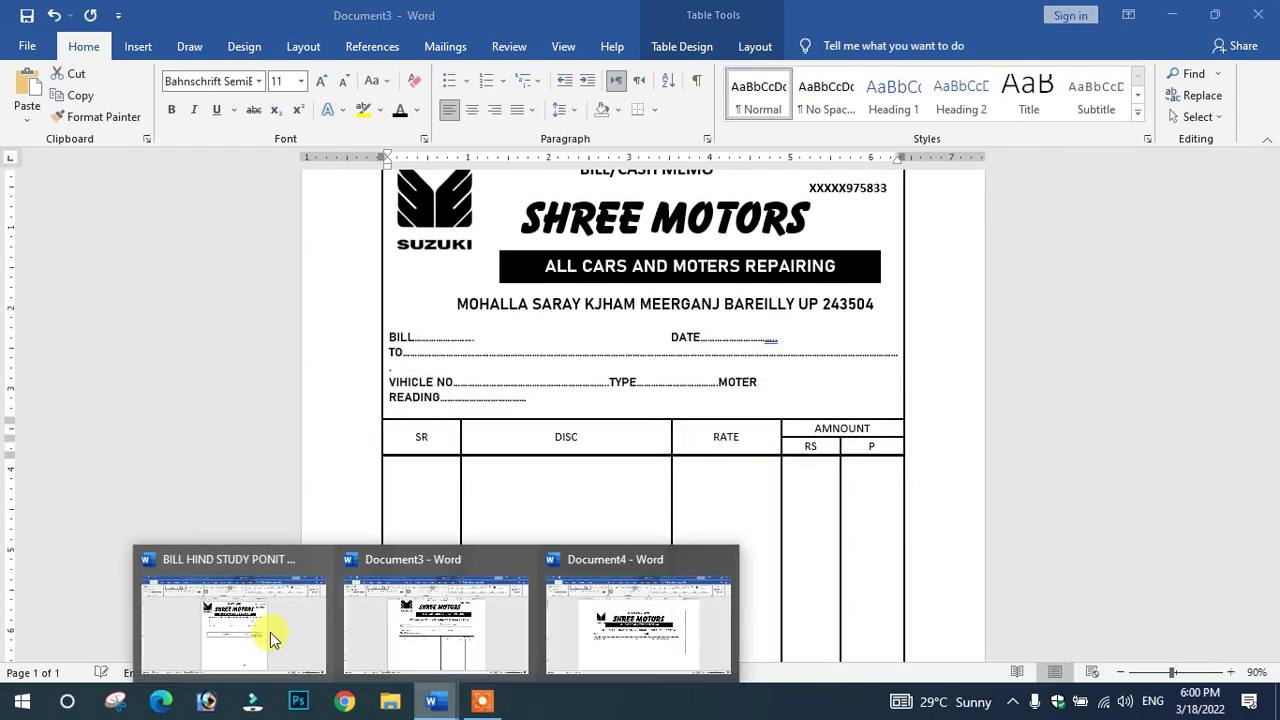
{"action": "left_click", "coordinate": [270, 632]}
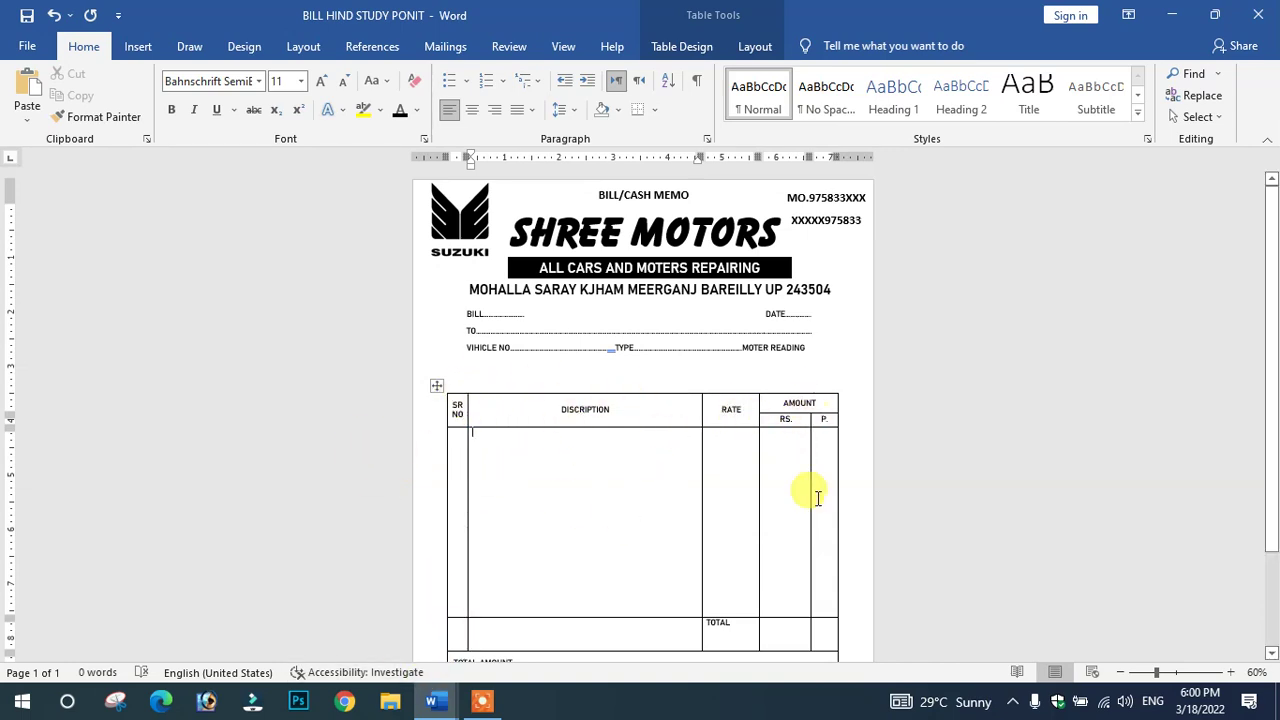
{"action": "left_click", "coordinate": [430, 700]}
{"action": "left_click", "coordinate": [630, 620]}
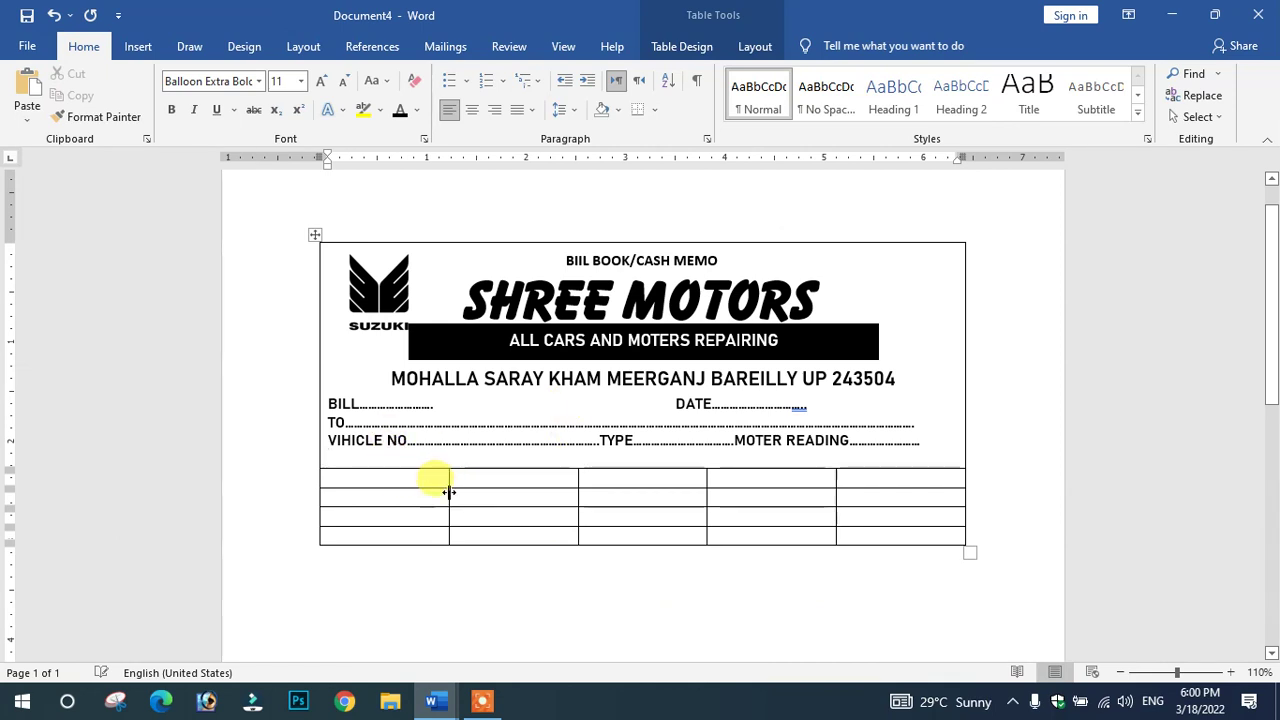
Narrow the first column, widen the description column and make the item row much taller
{"action": "left_click_drag", "start_coordinate": [447, 495], "coordinate": [350, 495]}
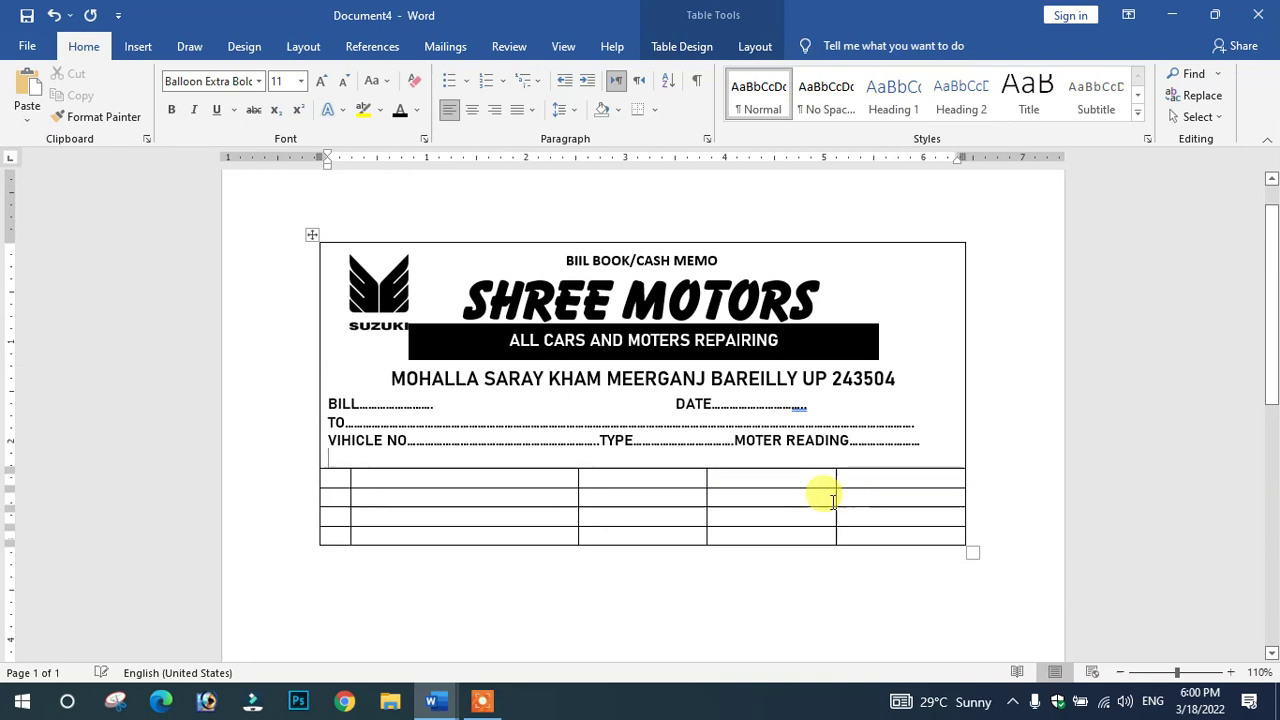
{"action": "left_click_drag", "start_coordinate": [833, 500], "coordinate": [928, 503]}
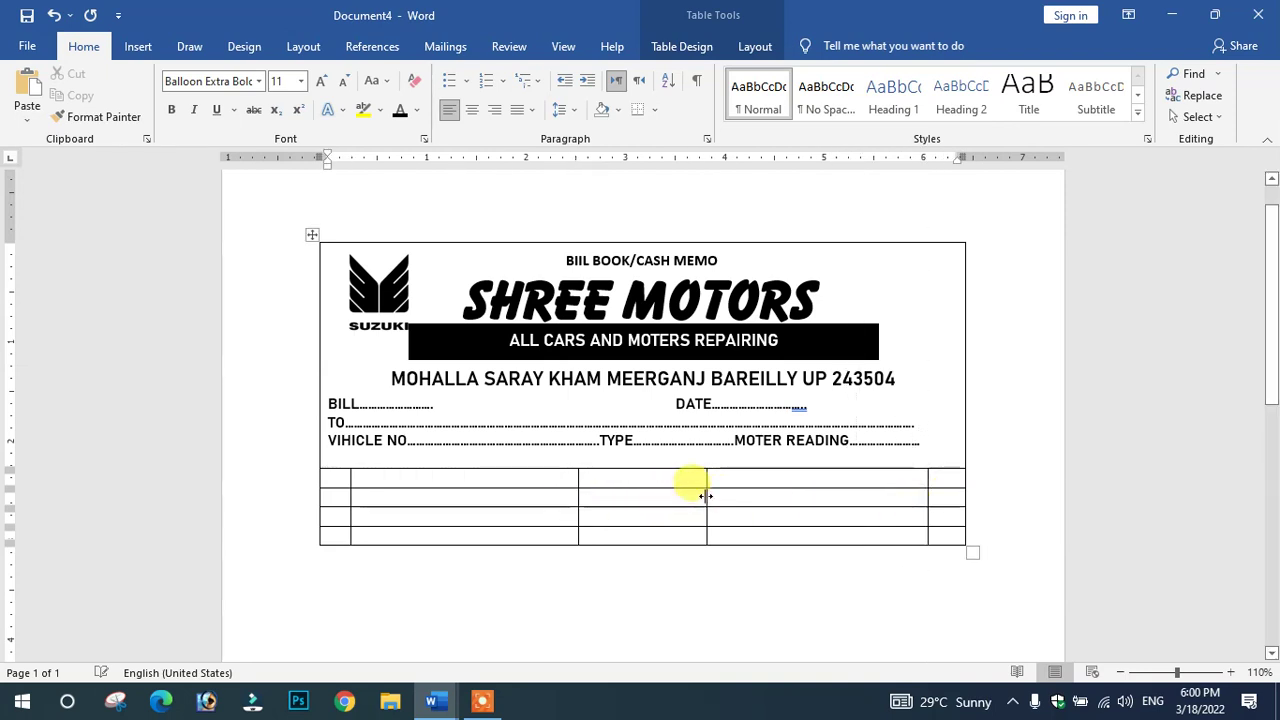
{"action": "mouse_move", "coordinate": [706, 496]}
{"action": "left_mouse_down"}
{"action": "mouse_move", "coordinate": [856, 519]}
{"action": "mouse_move", "coordinate": [829, 513]}
{"action": "left_mouse_up"}
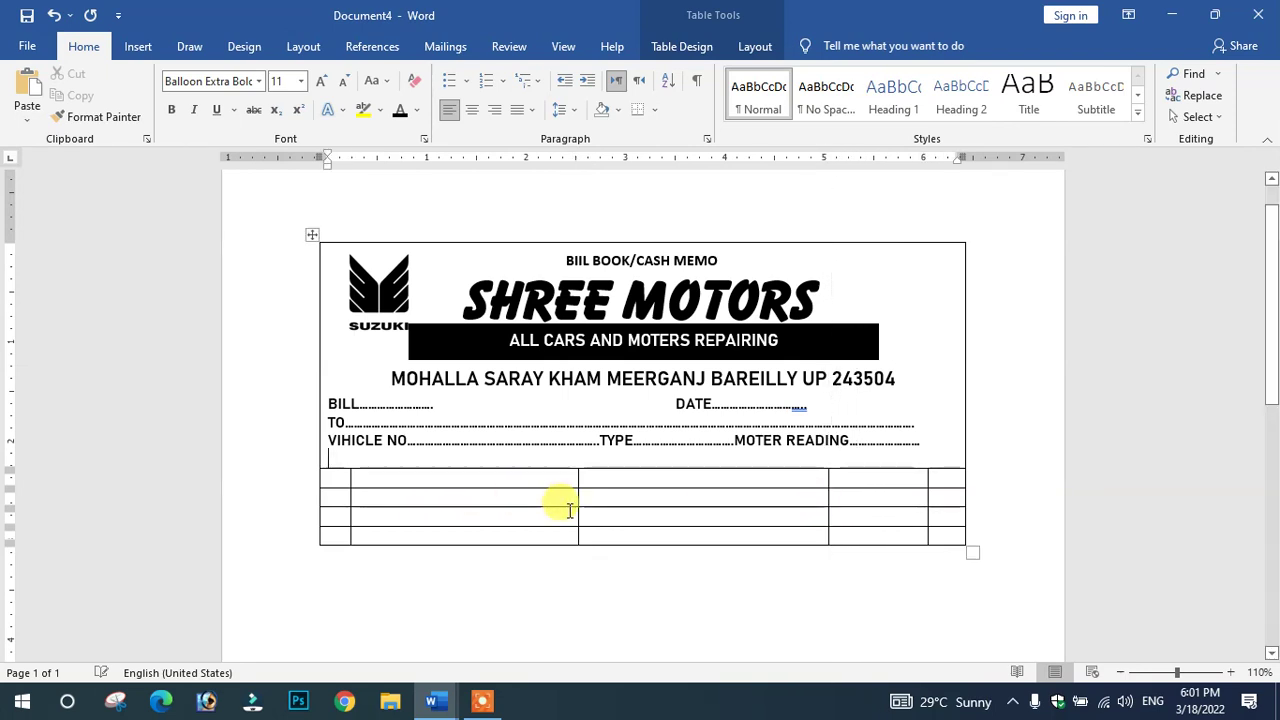
{"action": "left_click_drag", "start_coordinate": [578, 505], "coordinate": [755, 530]}
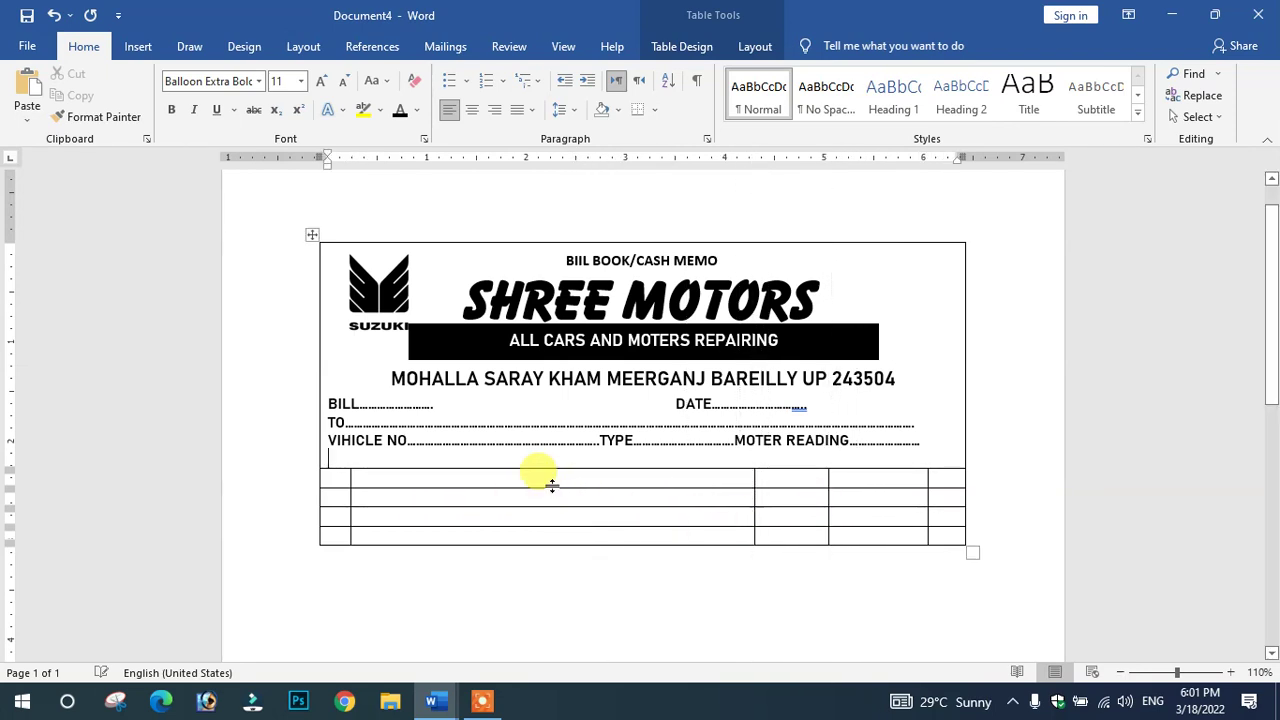
{"action": "mouse_move", "coordinate": [540, 506]}
{"action": "left_mouse_down"}
{"action": "mouse_move", "coordinate": [541, 618]}
{"action": "mouse_move", "coordinate": [530, 540]}
{"action": "left_mouse_up"}
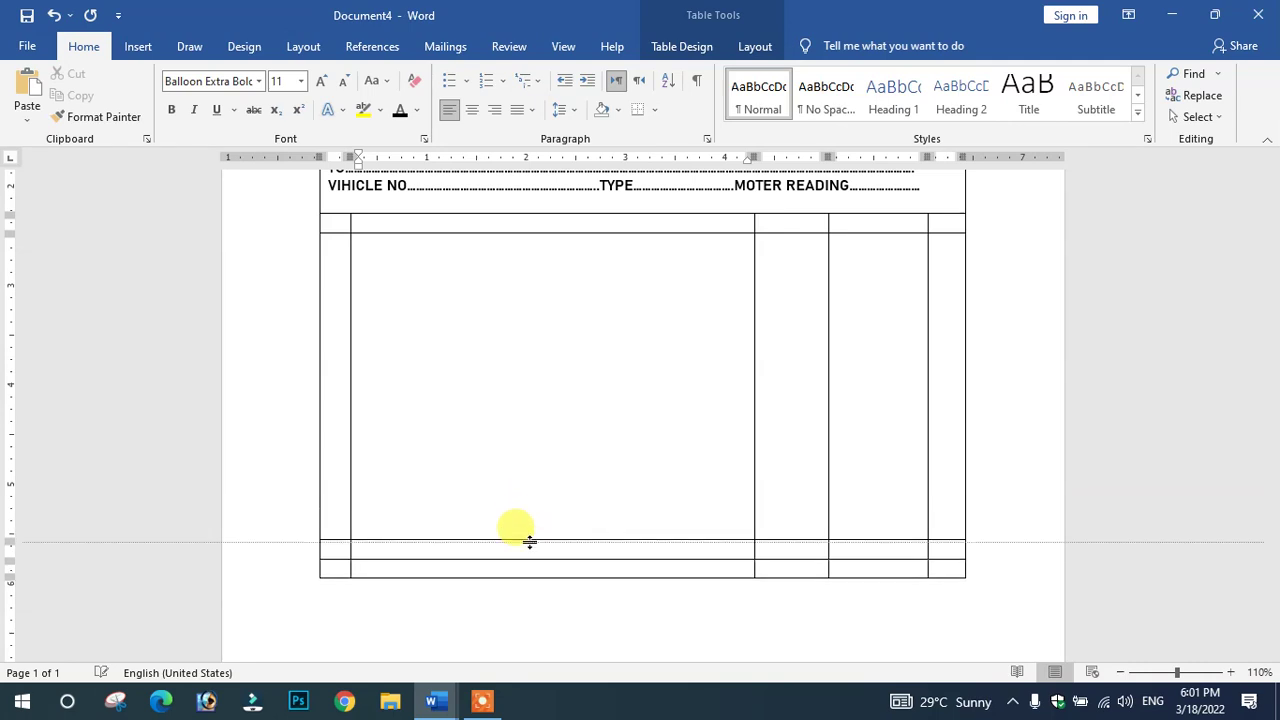
{"action": "left_click_drag", "start_coordinate": [530, 541], "coordinate": [538, 535]}
{"action": "scroll", "coordinate": [538, 530], "scroll_direction": "up", "scroll_amount": 2}
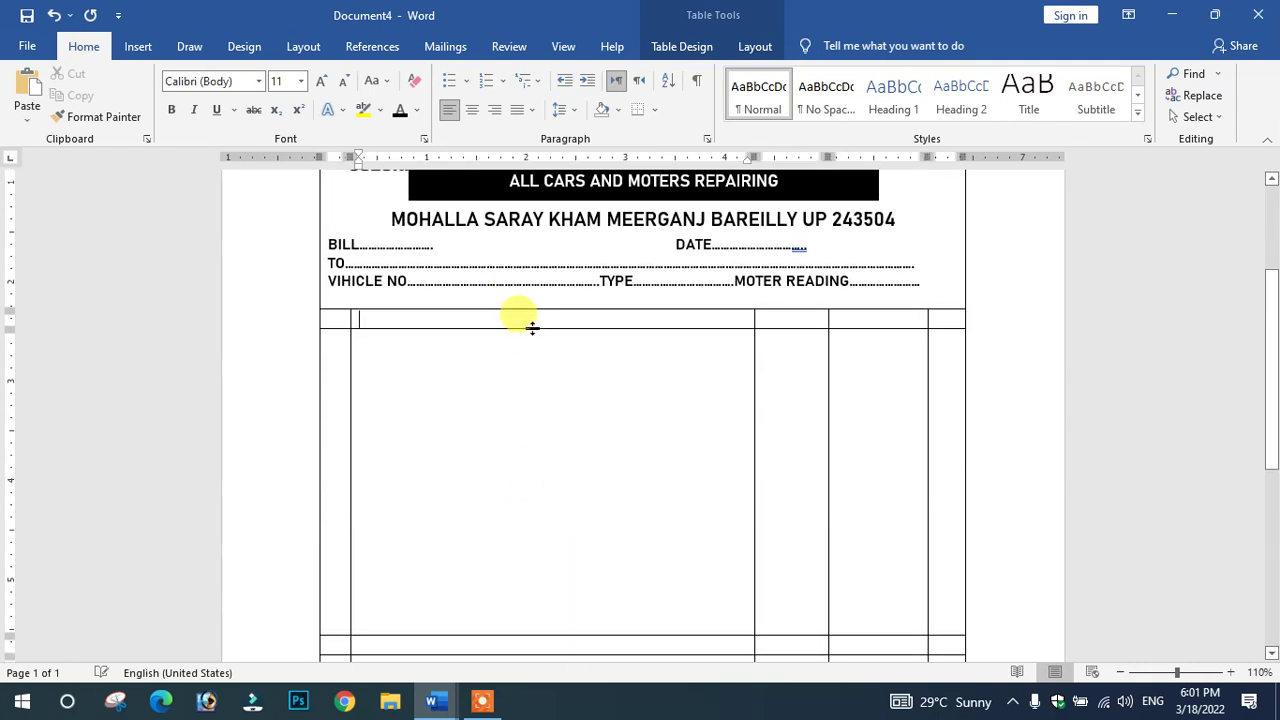
Heighten the header row, label it SR NO, DISCRIPTION and RATE, and adjust RATE's width
{"action": "left_click_drag", "start_coordinate": [532, 328], "coordinate": [534, 343]}
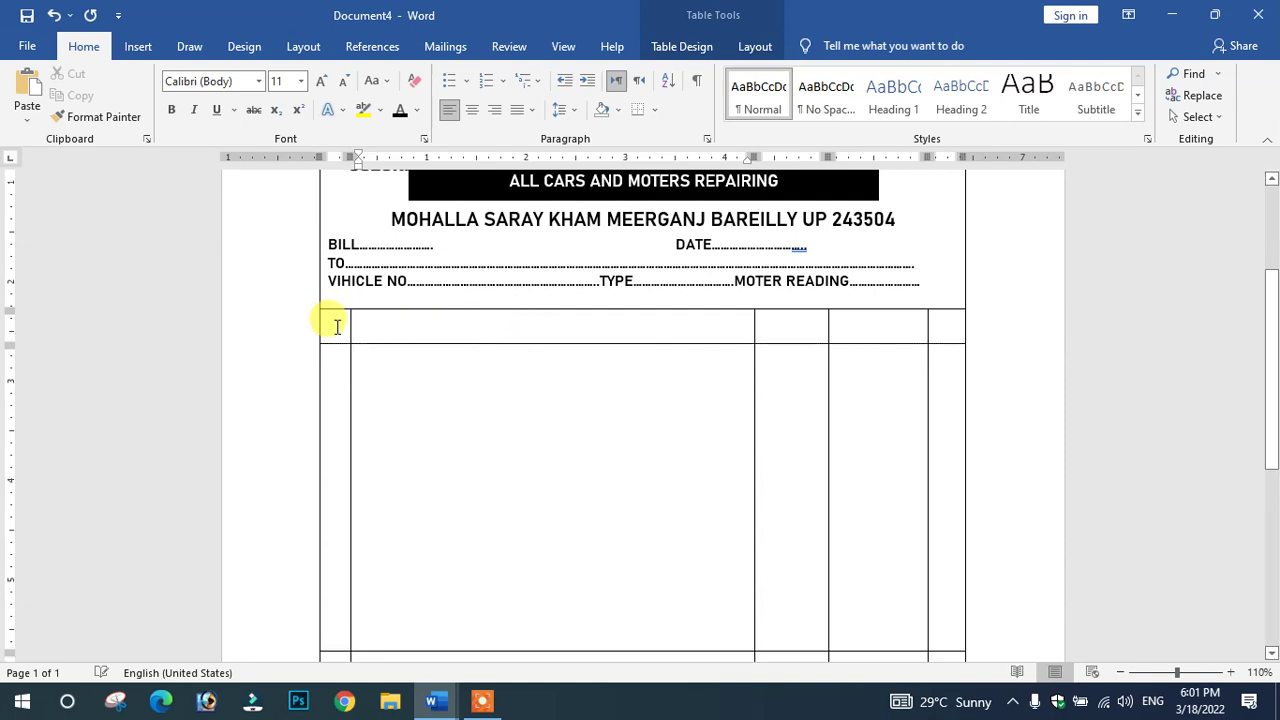
{"action": "type", "text": "SR"}
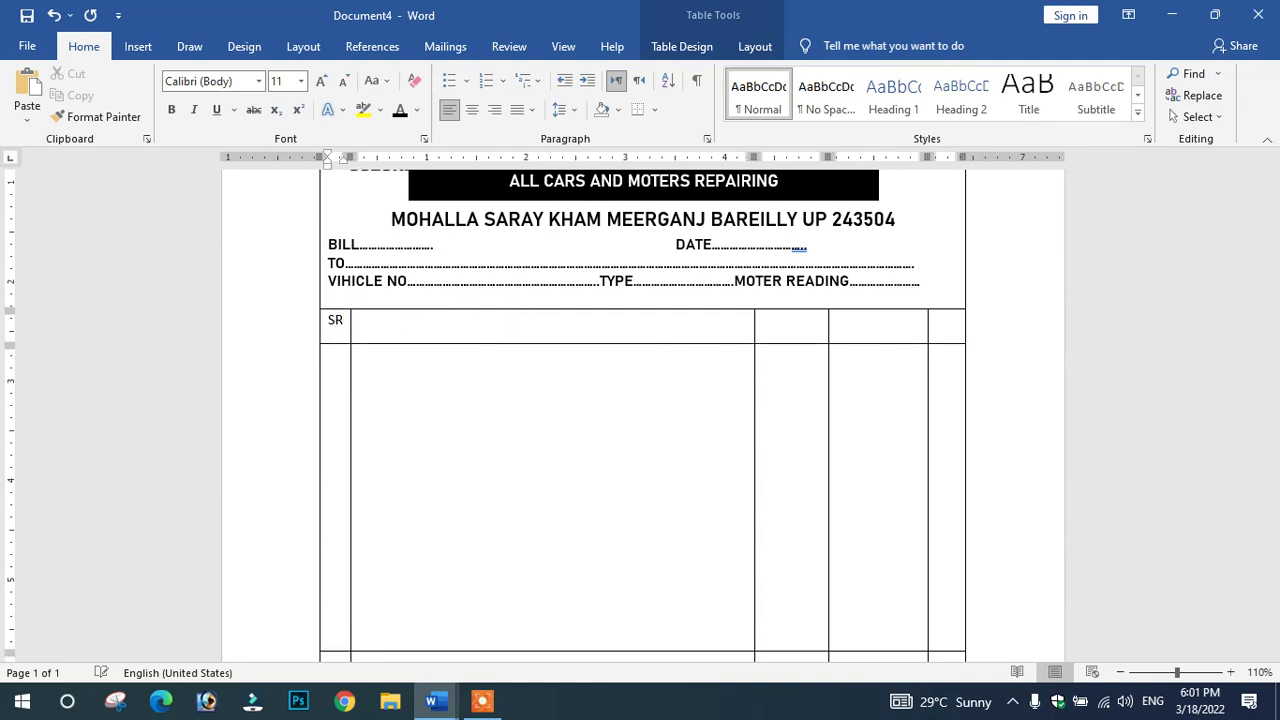
{"action": "type", "text": " NO"}
{"action": "key", "text": "Tab"}
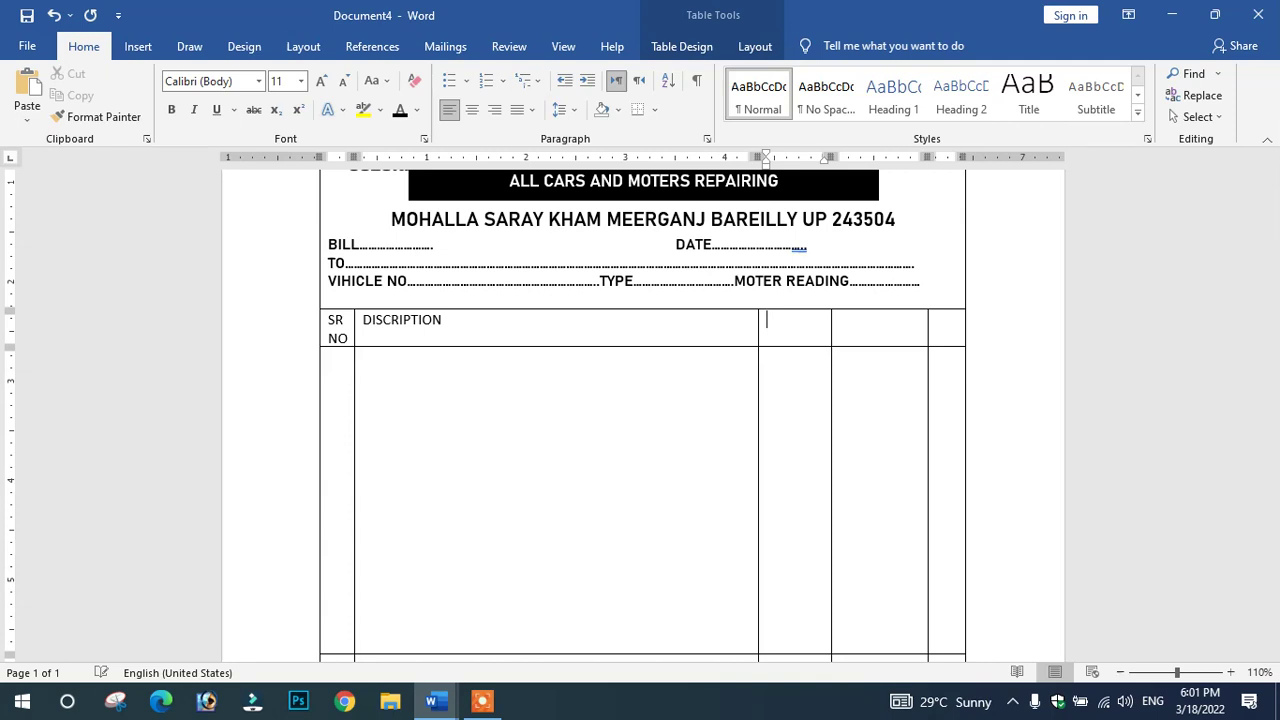
{"action": "left_click", "coordinate": [263, 634]}
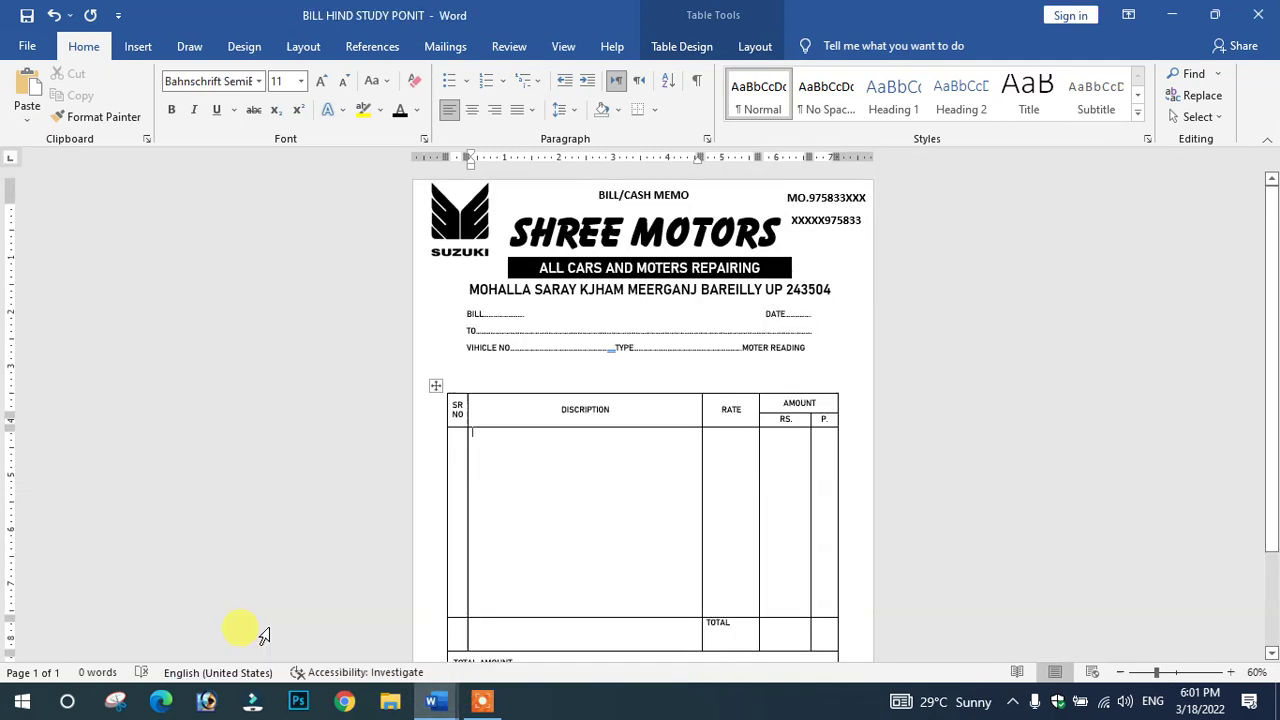
{"action": "mouse_move", "coordinate": [432, 701]}
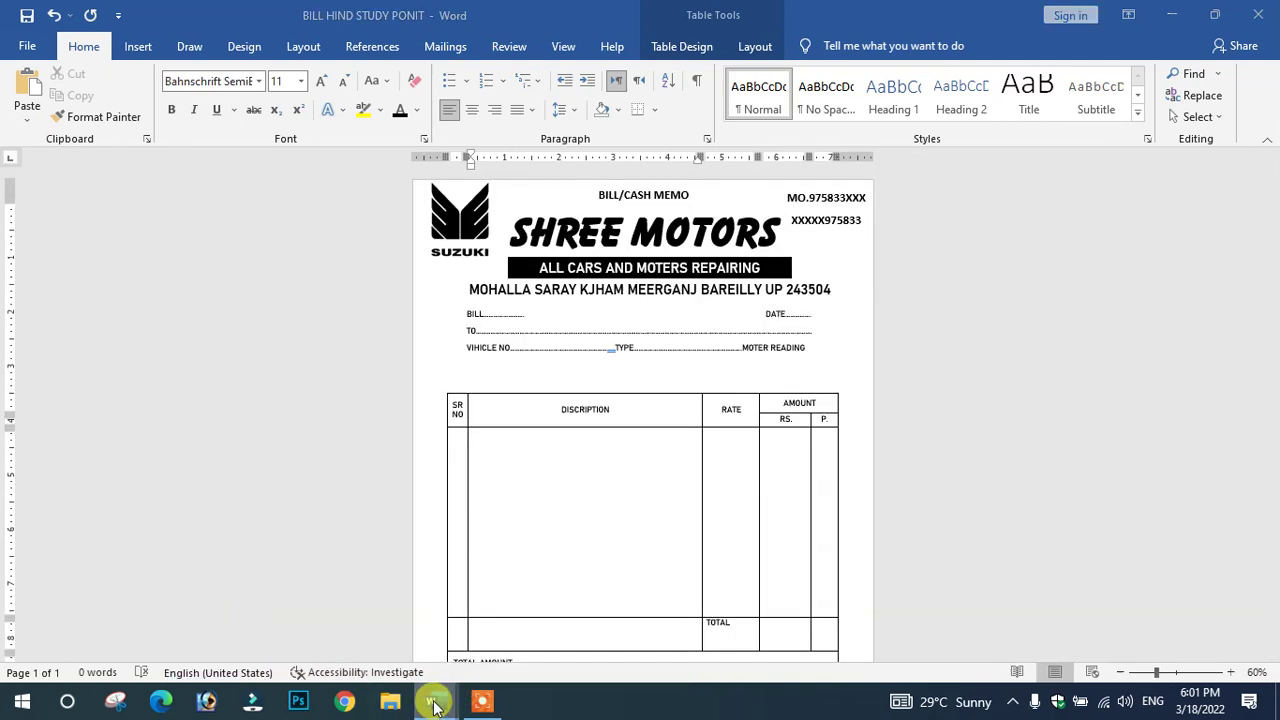
{"action": "left_click", "coordinate": [605, 643]}
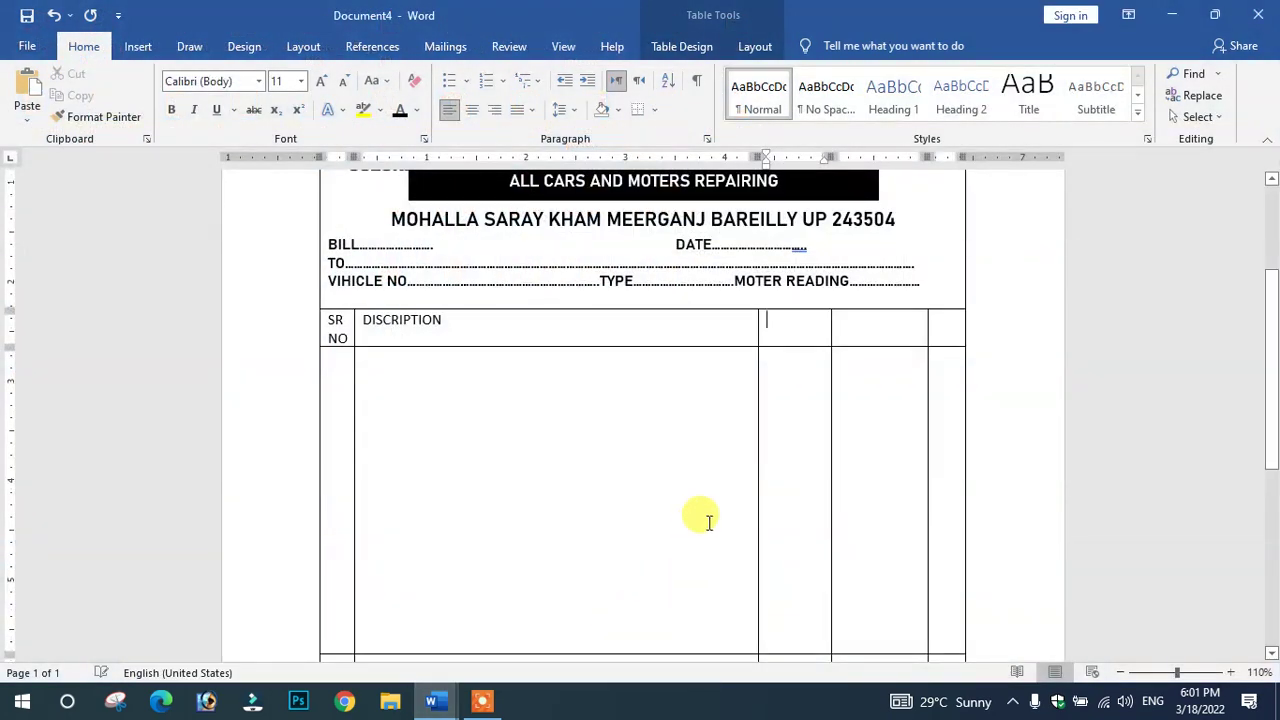
{"action": "type", "text": "RATE"}
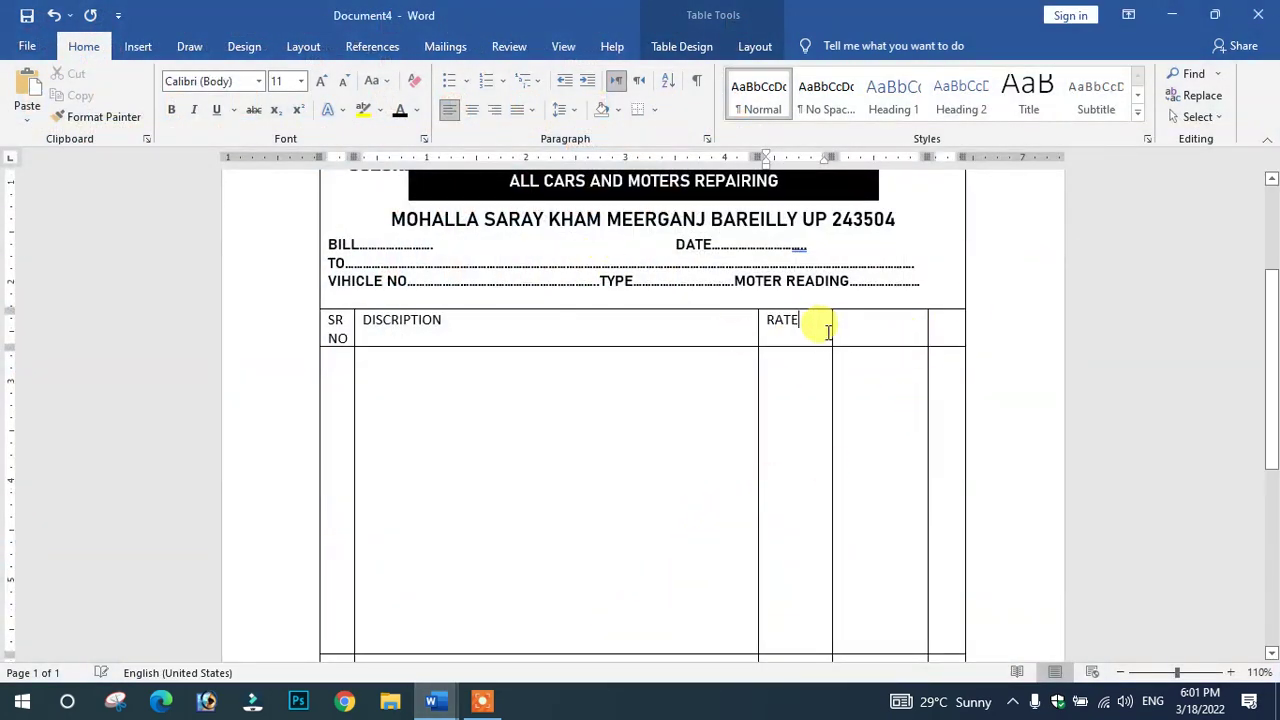
{"action": "left_click_drag", "start_coordinate": [831, 324], "coordinate": [837, 325]}
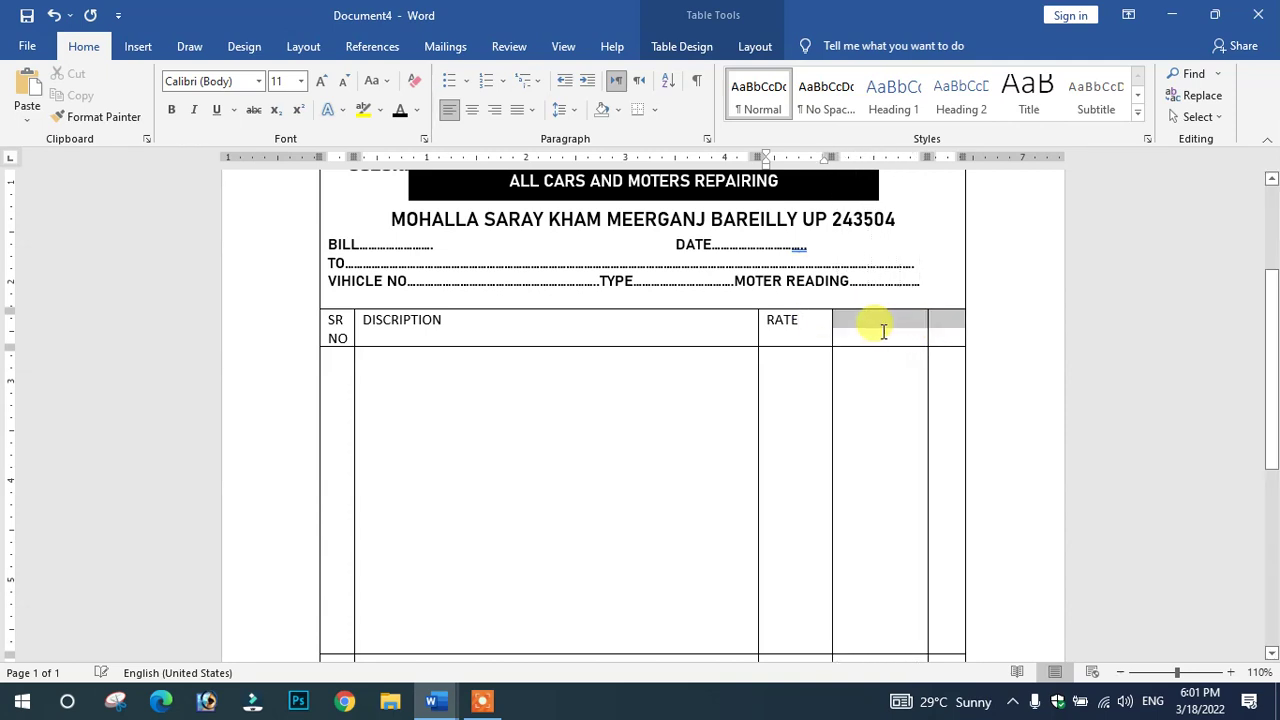
{"action": "left_click", "coordinate": [896, 343]}
Redraw table lines so the cell right of RATE becomes one top cell over two lower cells
{"action": "left_click", "coordinate": [750, 47]}
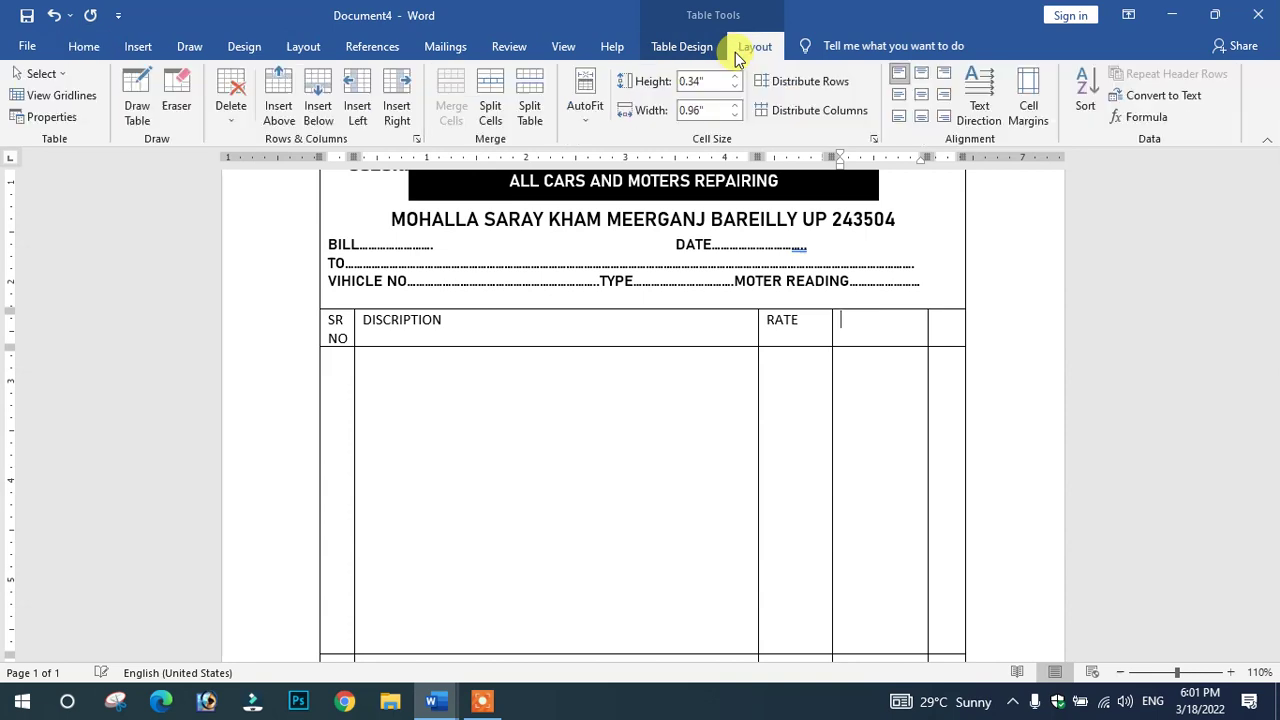
{"action": "left_click", "coordinate": [136, 104]}
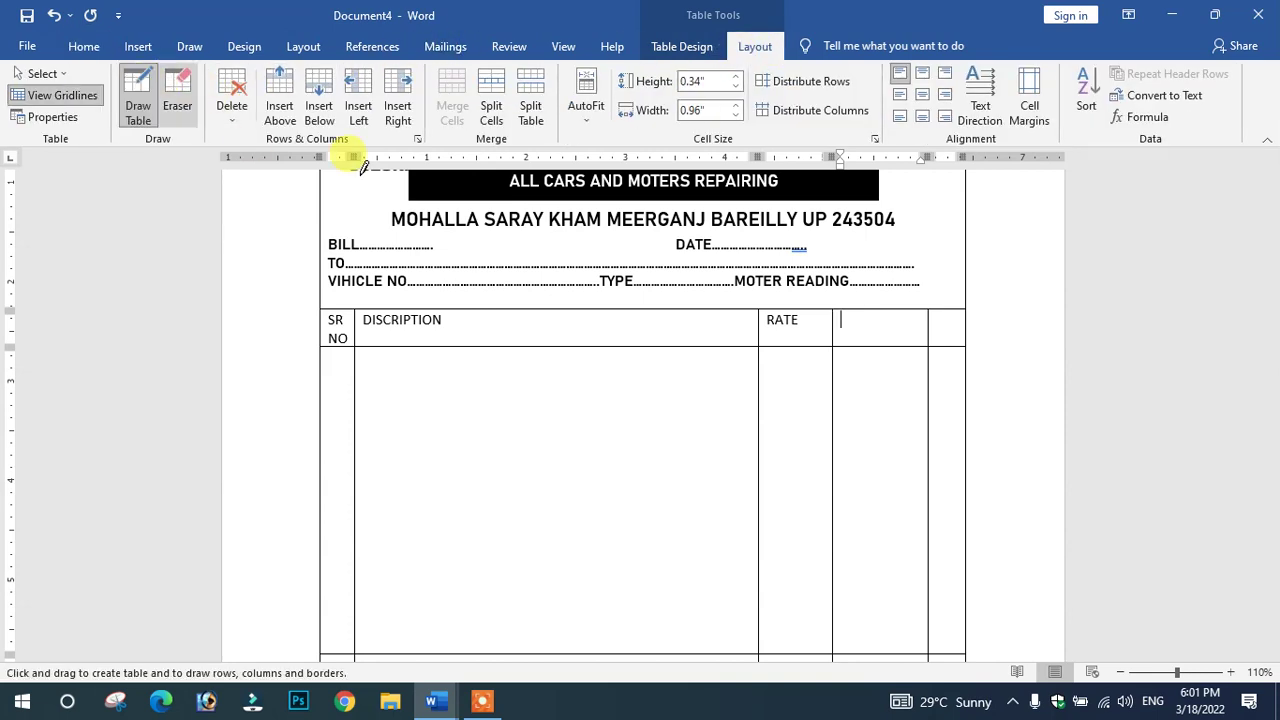
{"action": "left_click_drag", "start_coordinate": [836, 328], "coordinate": [962, 328]}
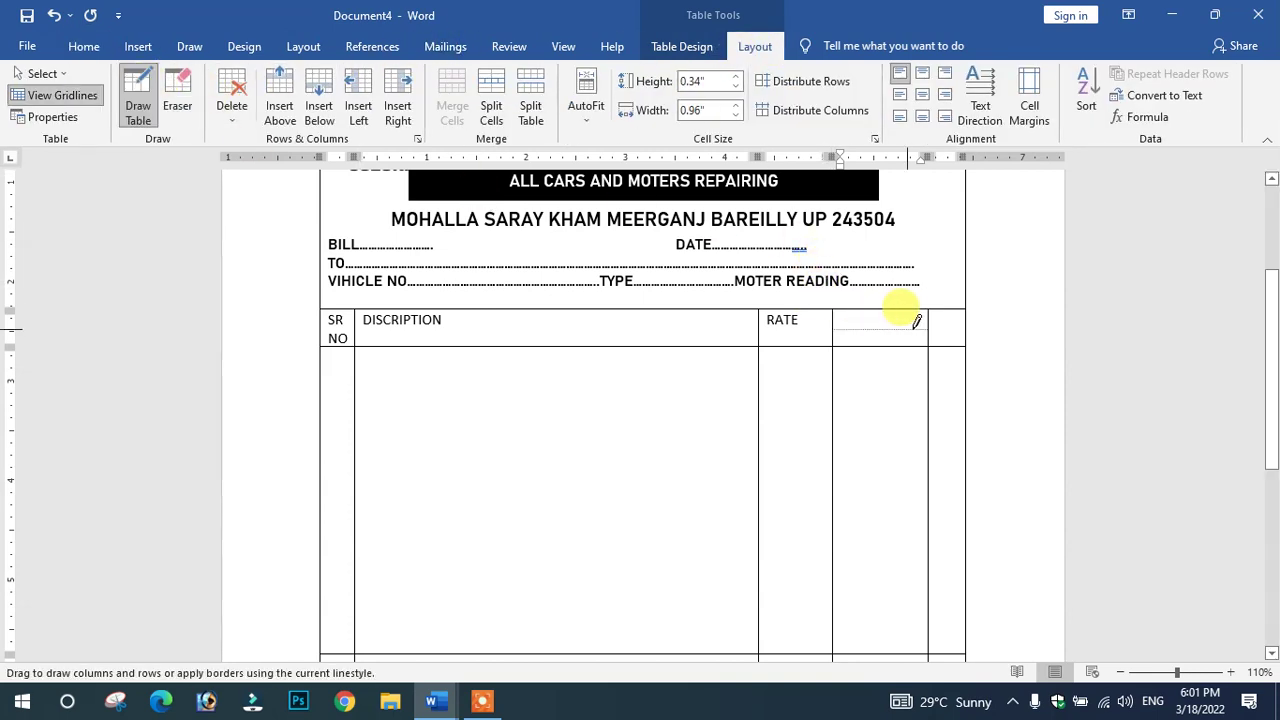
{"action": "left_click", "coordinate": [177, 95]}
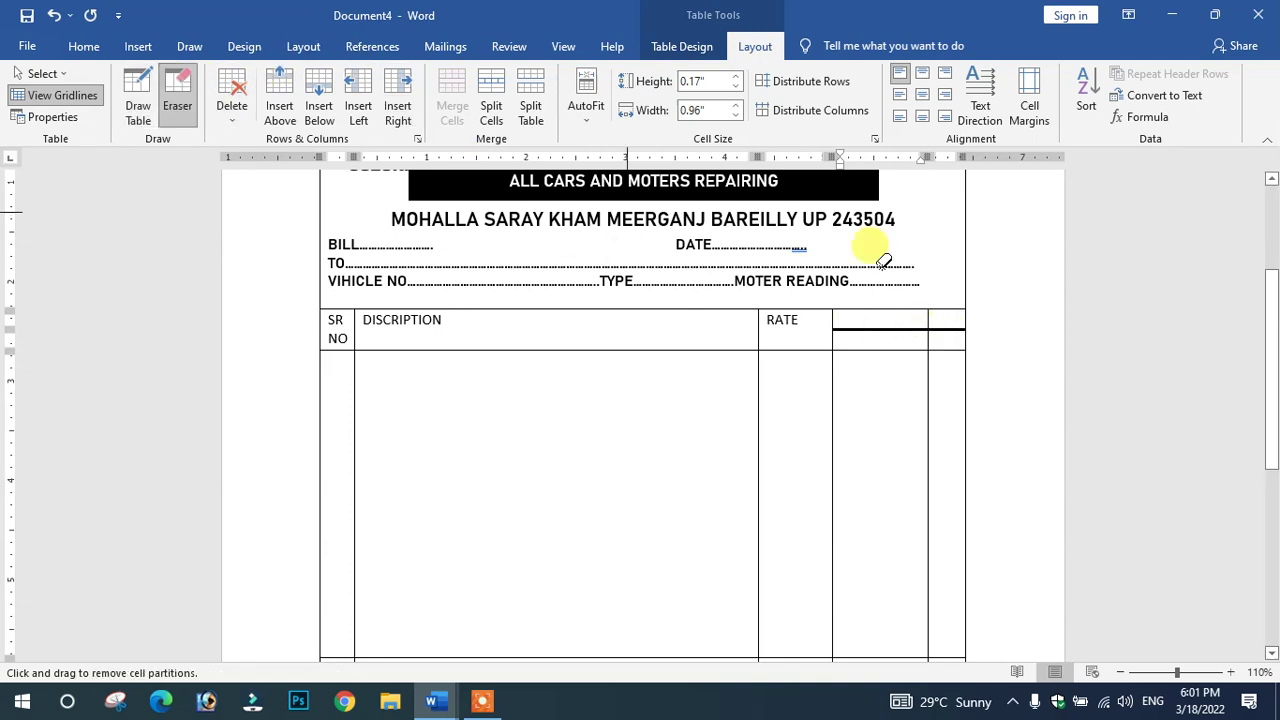
{"action": "left_click", "coordinate": [930, 318]}
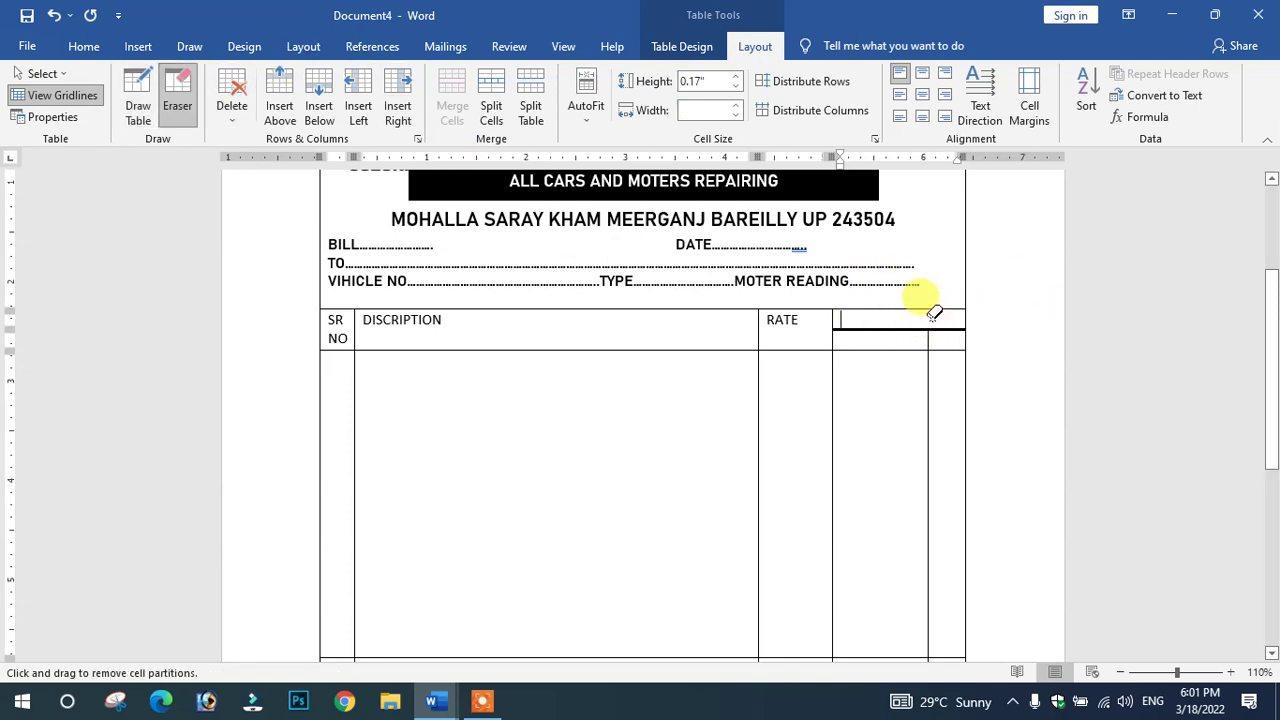
{"action": "left_click", "coordinate": [190, 75]}
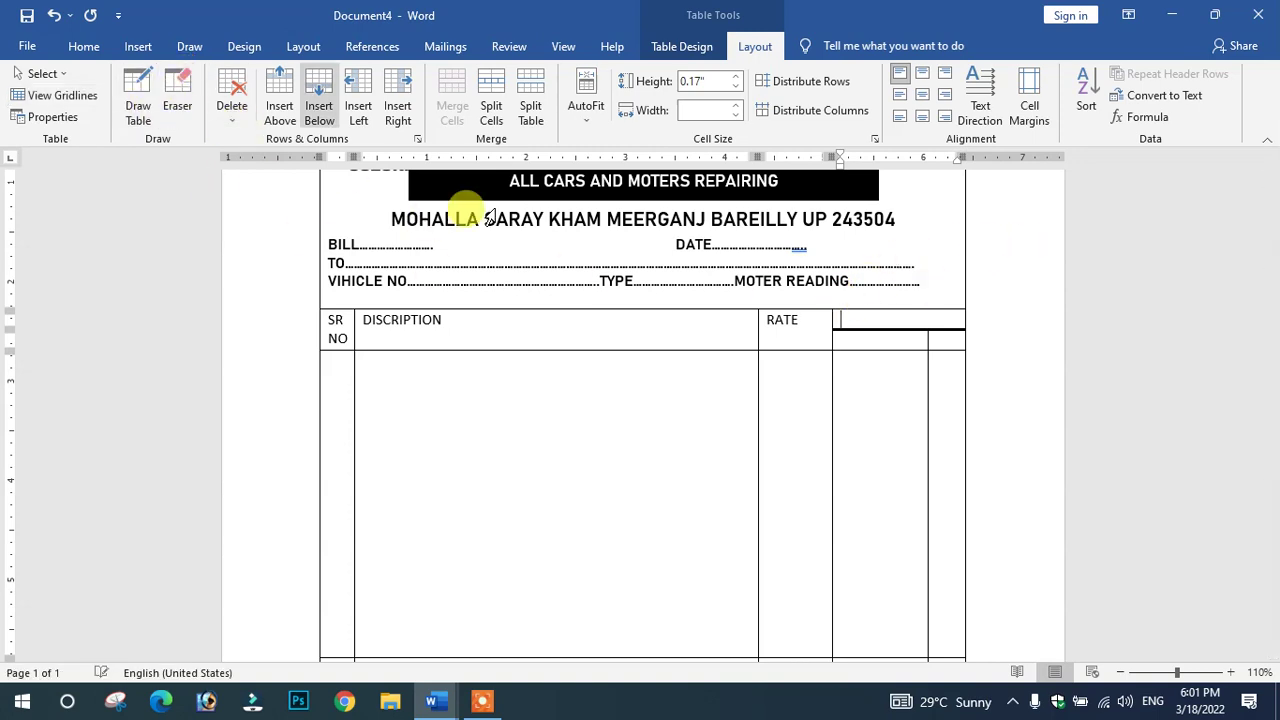
Label the top cell AMOUNT and the cells beneath RS and P
{"action": "type", "text": "AMOUNT"}
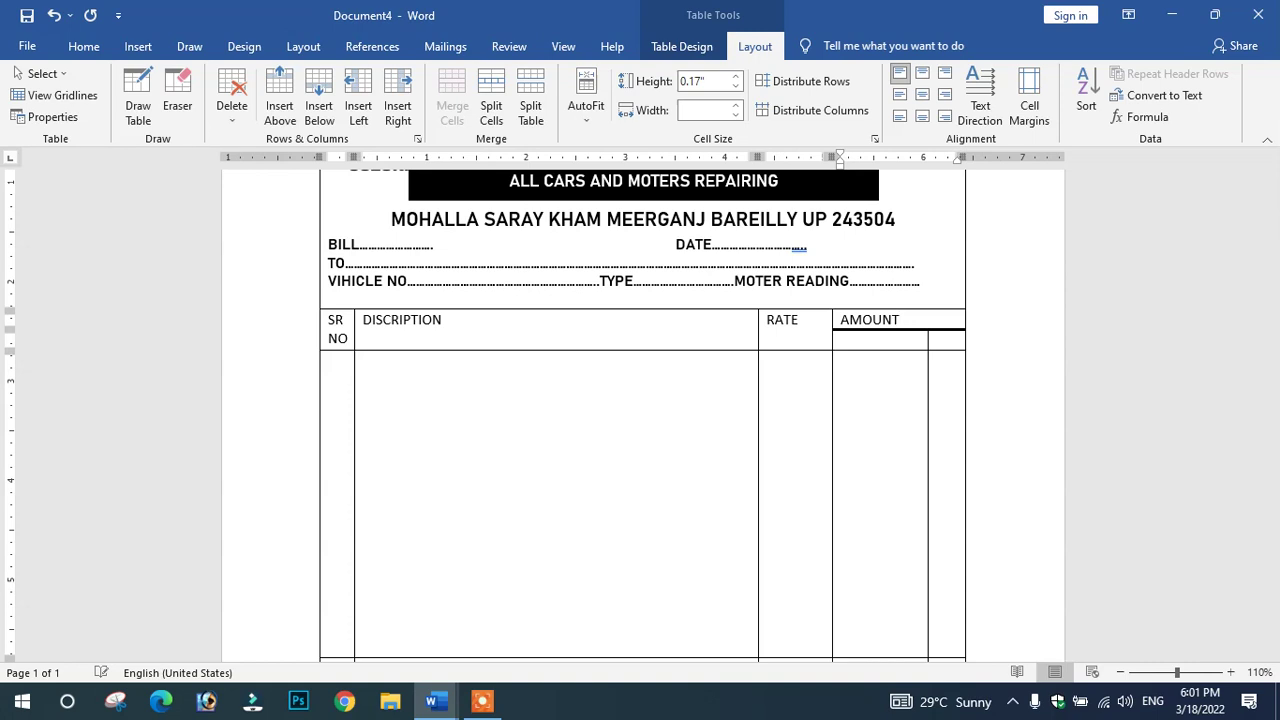
{"action": "key", "text": "Tab"}
{"action": "key", "text": "Tab"}
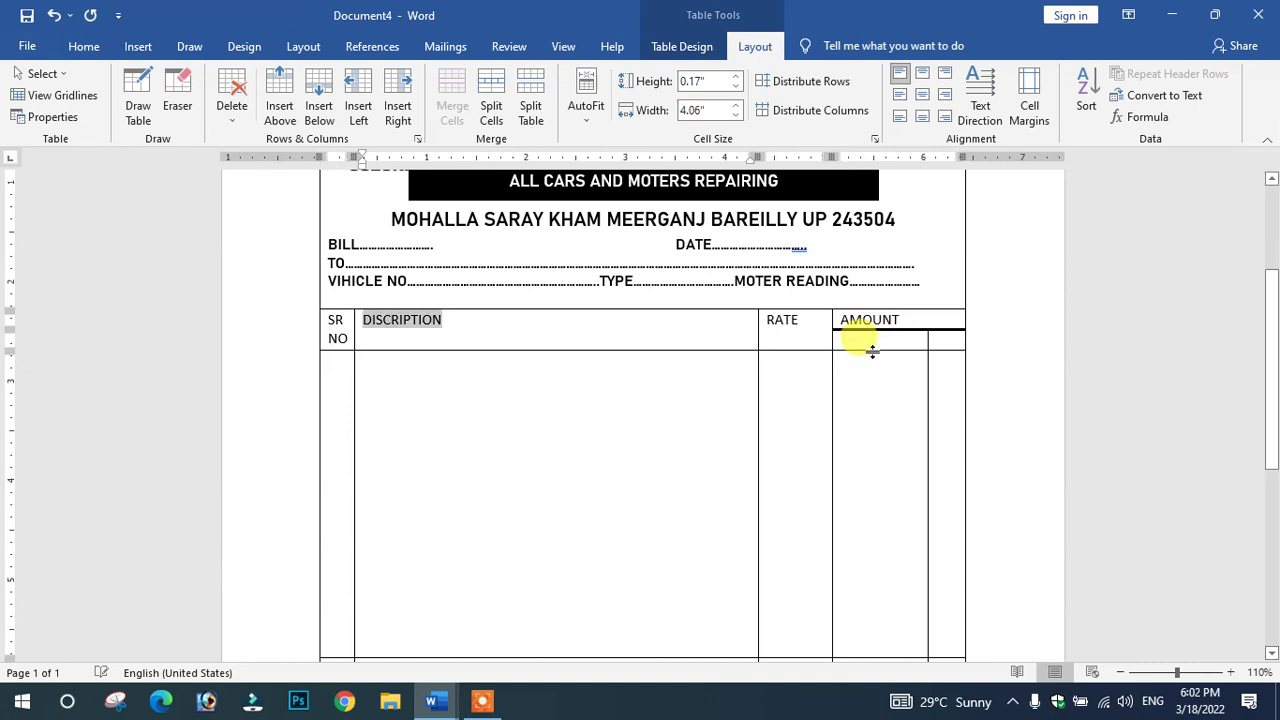
{"action": "left_click", "coordinate": [866, 342]}
{"action": "type", "text": "RS"}
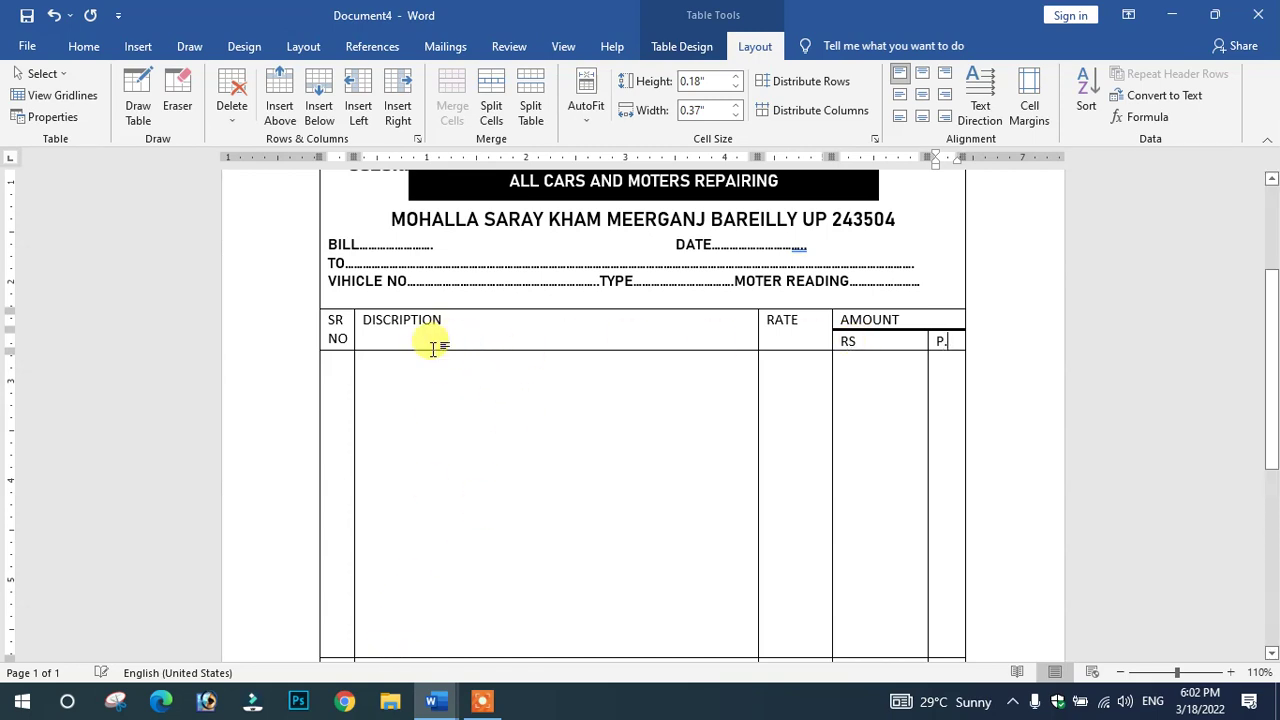
Centre all header row text with Align Center and make it bold
{"action": "mouse_move", "coordinate": [322, 326]}
{"action": "left_mouse_down"}
{"action": "mouse_move", "coordinate": [951, 337]}
{"action": "mouse_move", "coordinate": [913, 343]}
{"action": "left_mouse_up"}
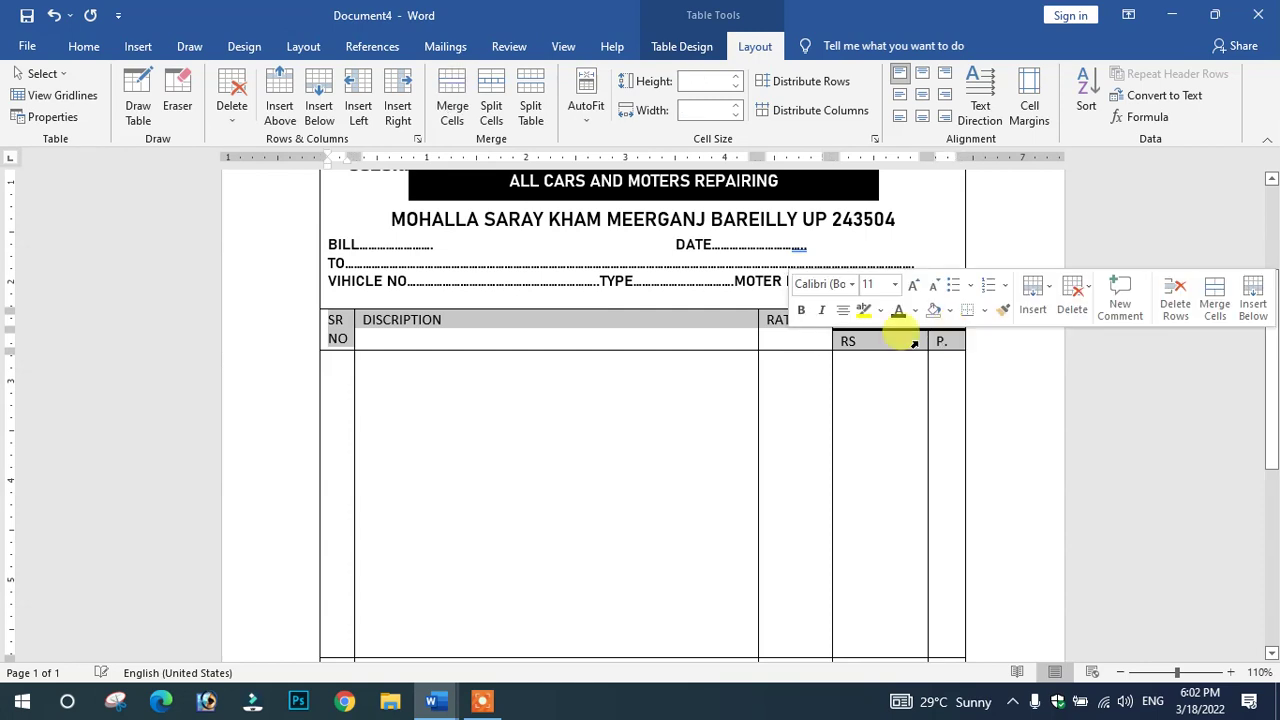
{"action": "left_click", "coordinate": [922, 95]}
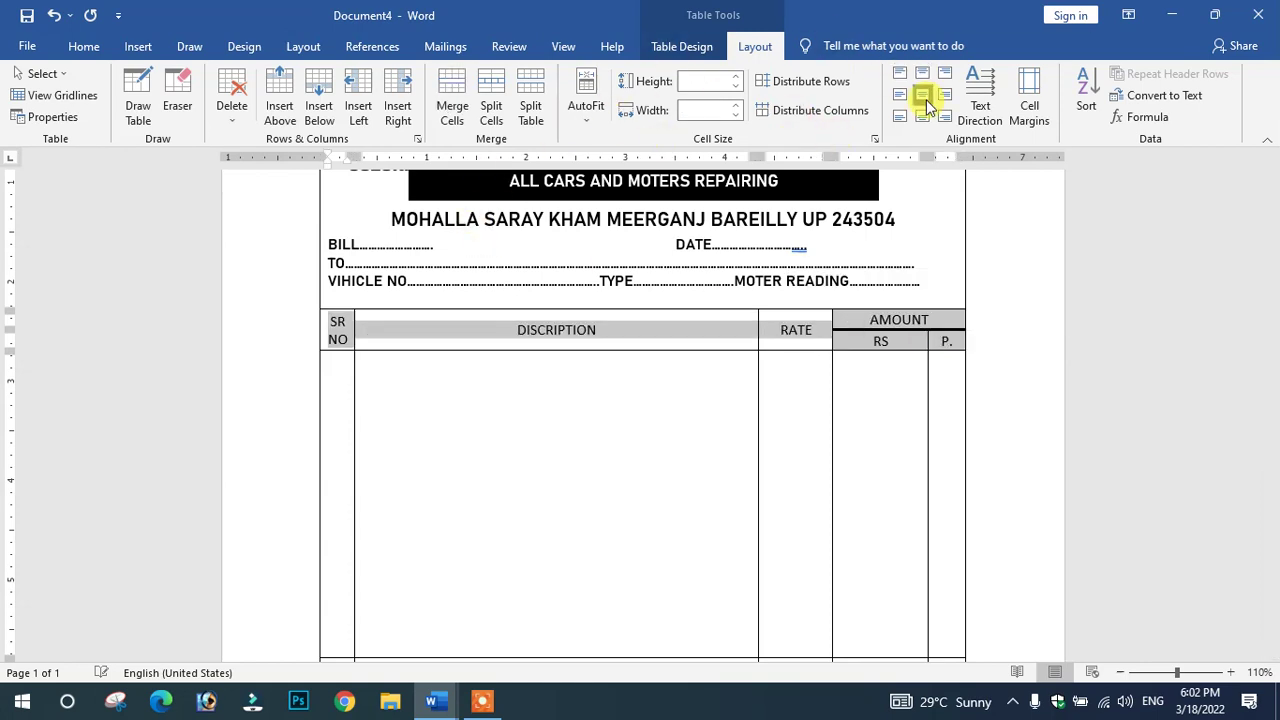
{"action": "left_click", "coordinate": [483, 408]}
{"action": "left_click_drag", "start_coordinate": [330, 321], "coordinate": [960, 343]}
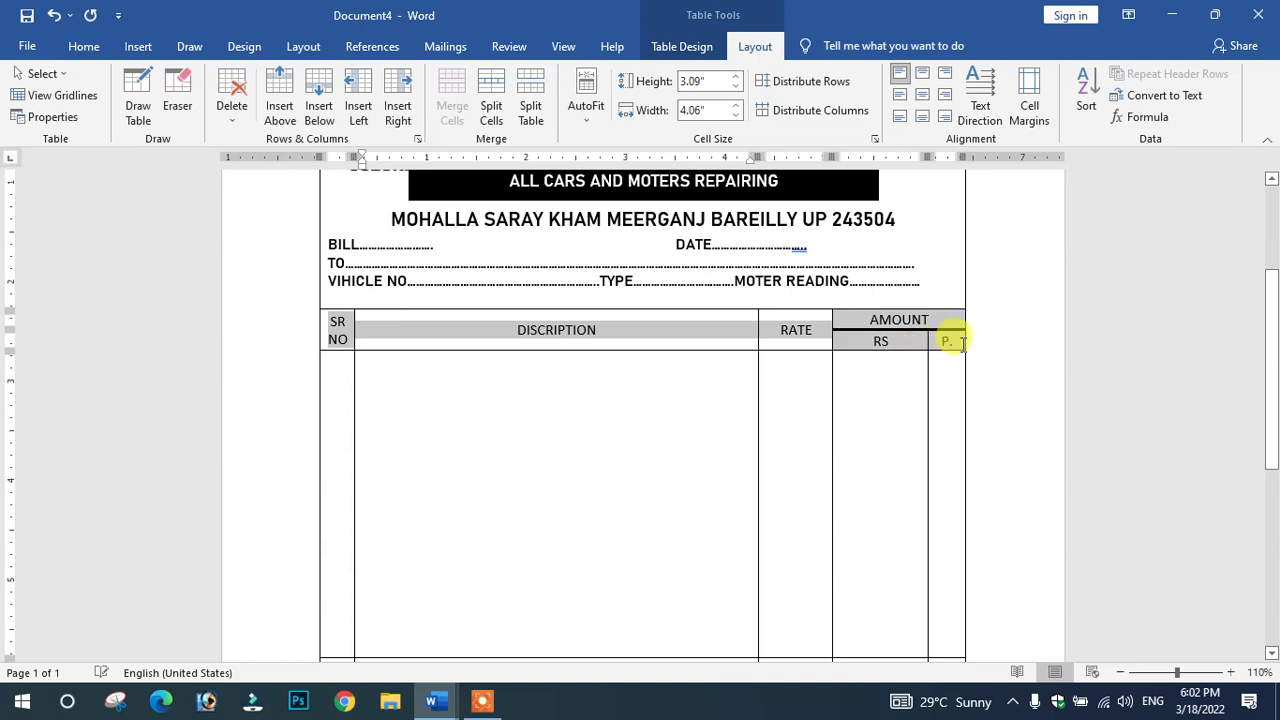
{"action": "key", "text": "ctrl+b"}
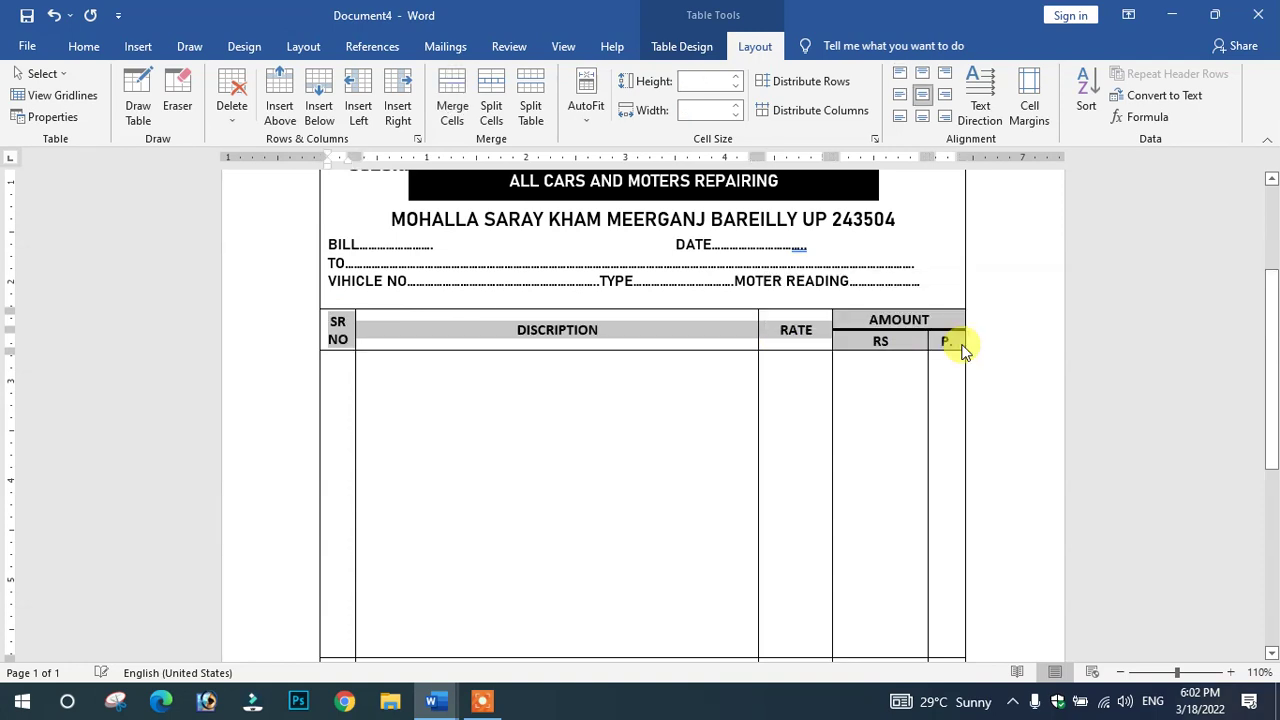
{"action": "left_click", "coordinate": [900, 375]}
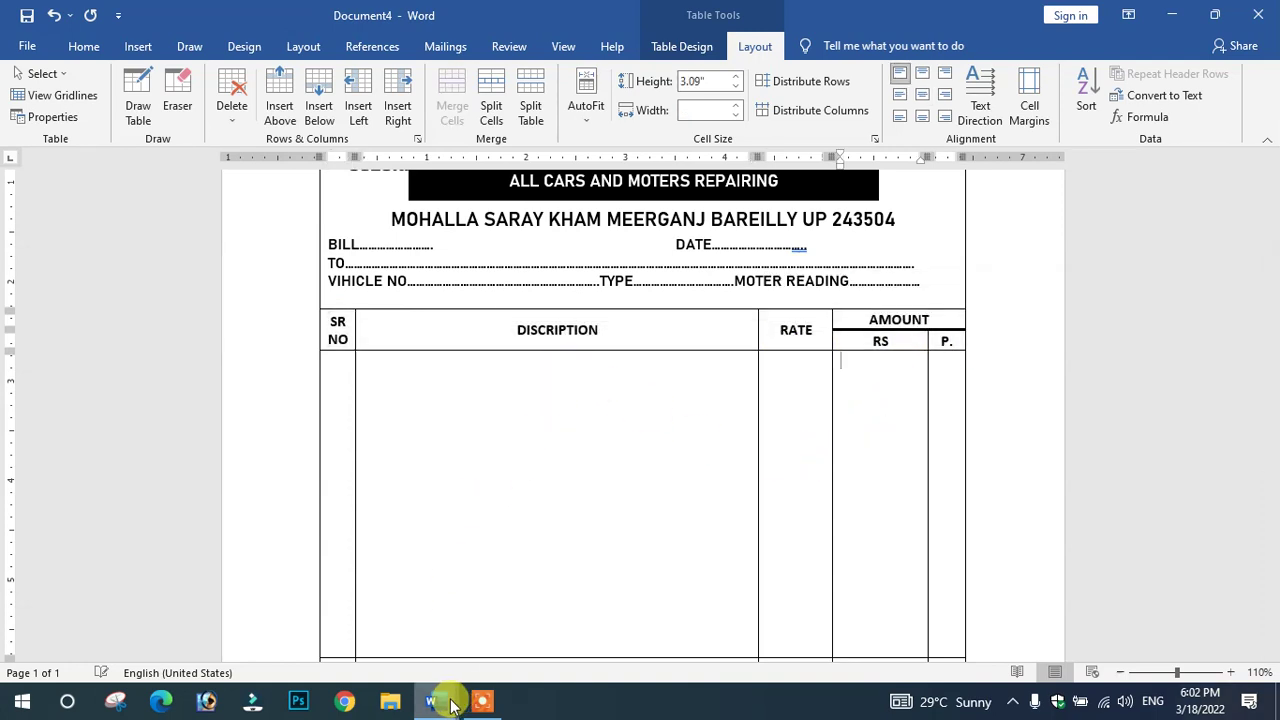
Check the reference bill, then drag the last two table rows taller
{"action": "left_click", "coordinate": [300, 628]}
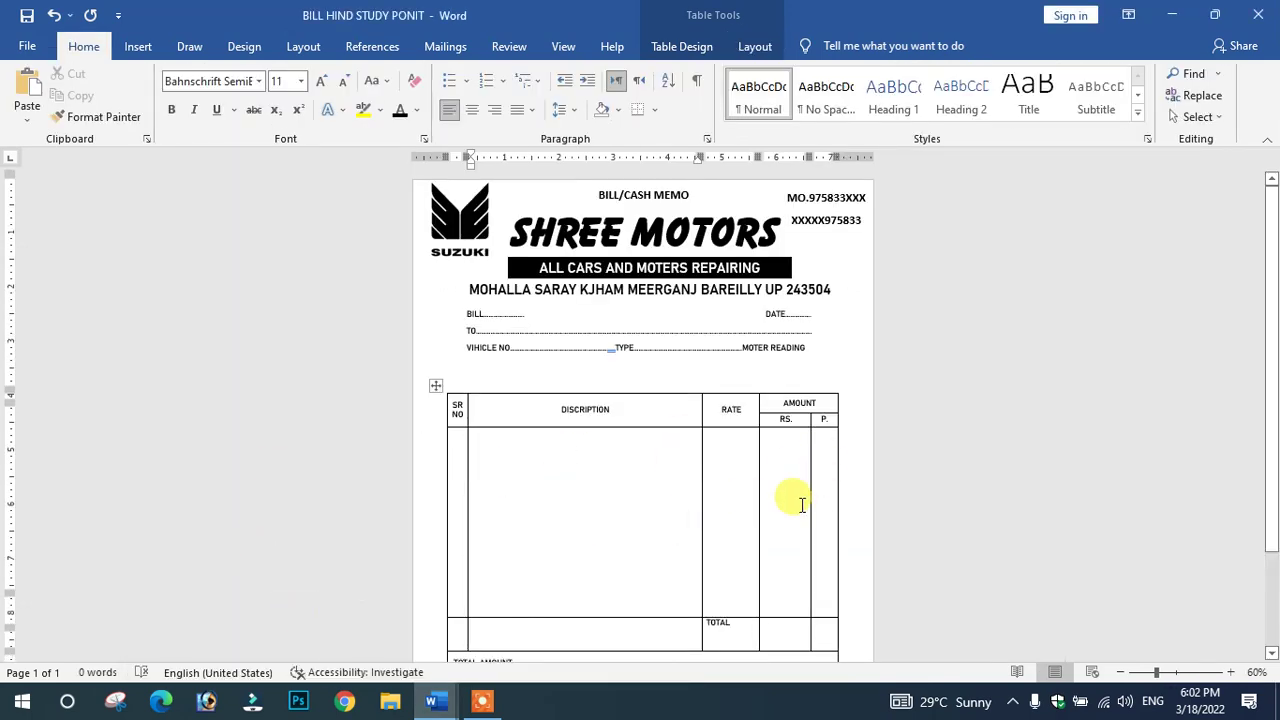
{"action": "scroll", "coordinate": [795, 498], "scroll_direction": "down", "scroll_amount": 1}
{"action": "mouse_move", "coordinate": [432, 701]}
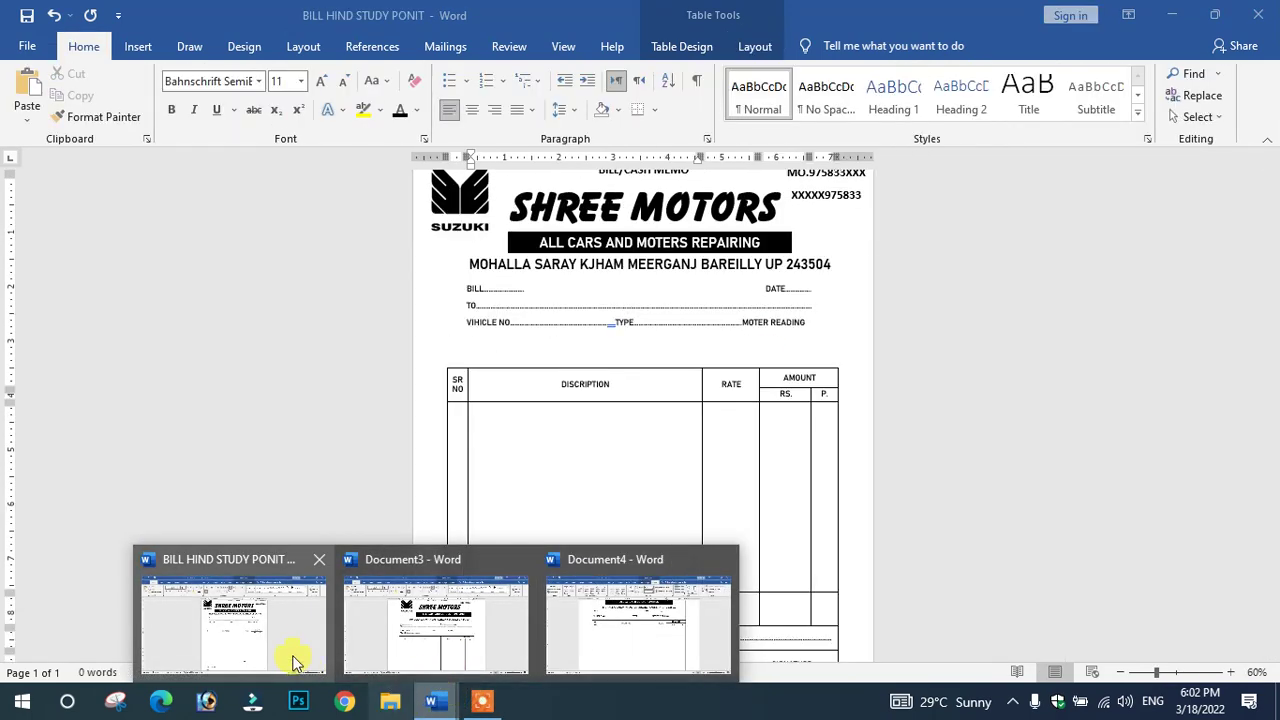
{"action": "scroll", "coordinate": [571, 428], "scroll_direction": "down", "scroll_amount": 3}
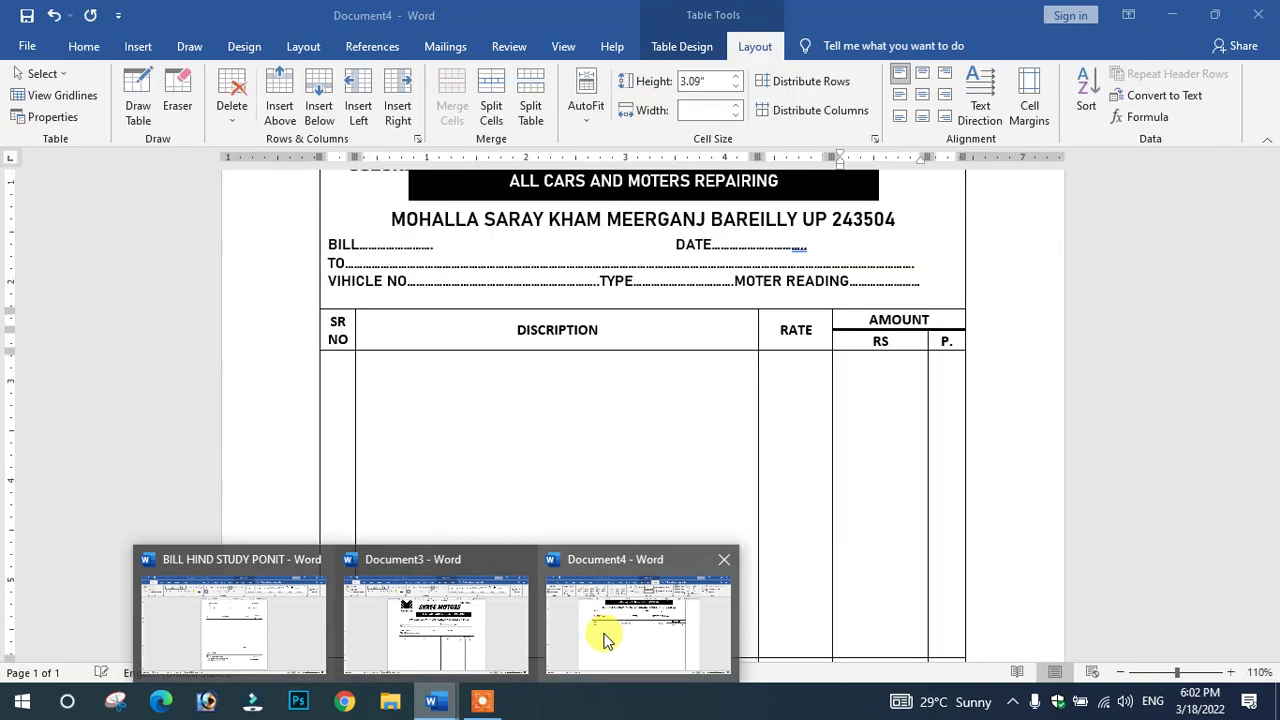
{"action": "scroll", "coordinate": [591, 437], "scroll_direction": "down", "scroll_amount": 5}
{"action": "scroll", "coordinate": [566, 352], "scroll_direction": "down", "scroll_amount": 3}
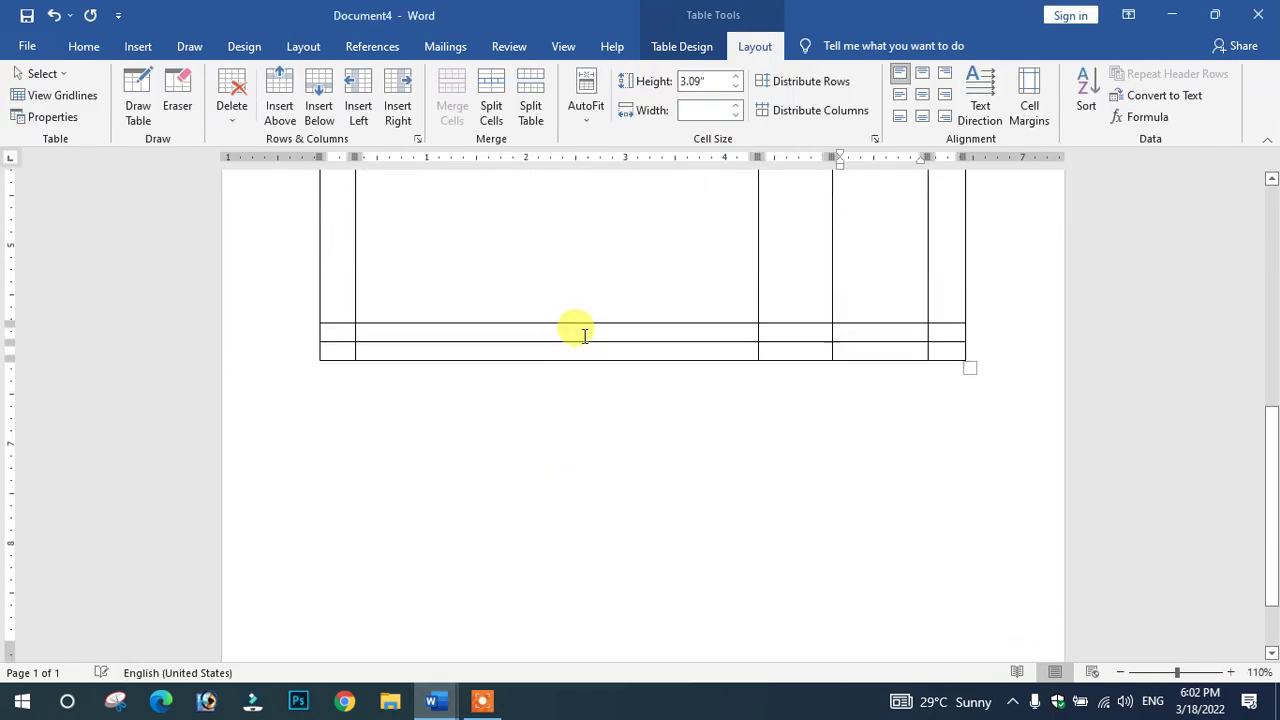
{"action": "mouse_move", "coordinate": [587, 342]}
{"action": "left_mouse_down"}
{"action": "mouse_move", "coordinate": [613, 412]}
{"action": "mouse_move", "coordinate": [609, 512]}
{"action": "left_mouse_up"}
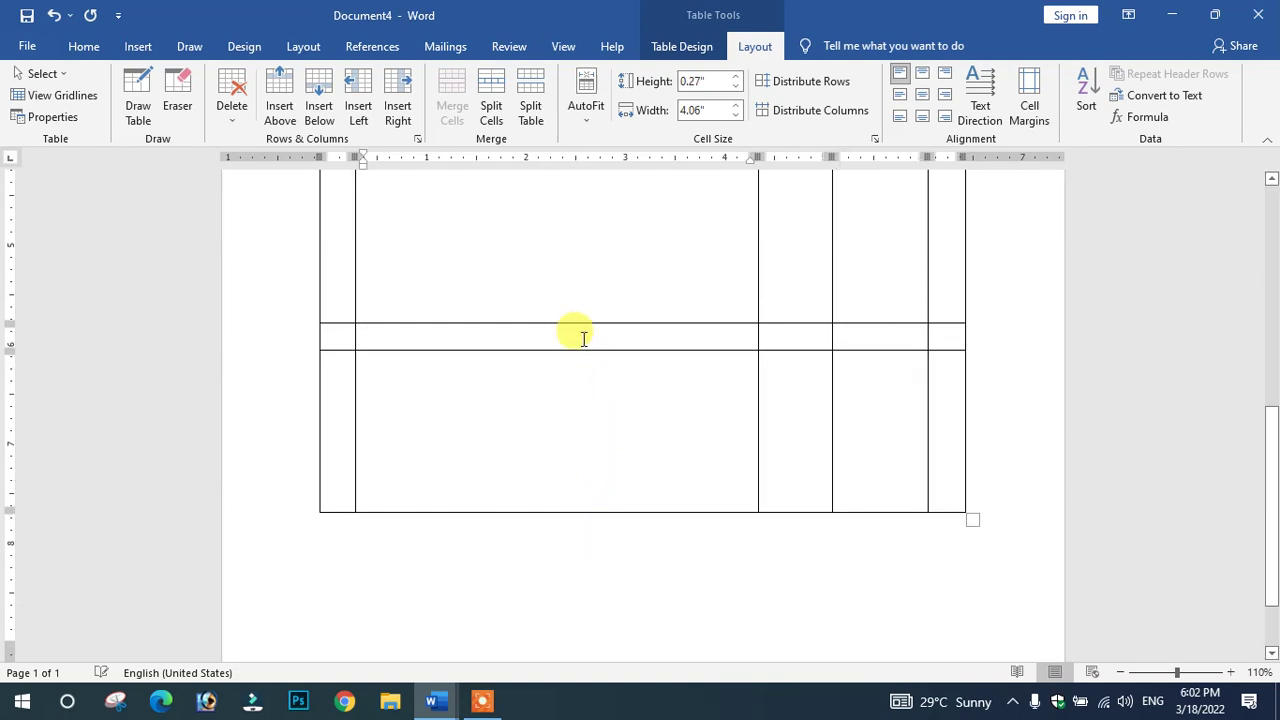
Put TOTAL in the RATE cell of the last row and delete the duplicate TOTAL on its left
{"action": "type", "text": "TOTAL"}
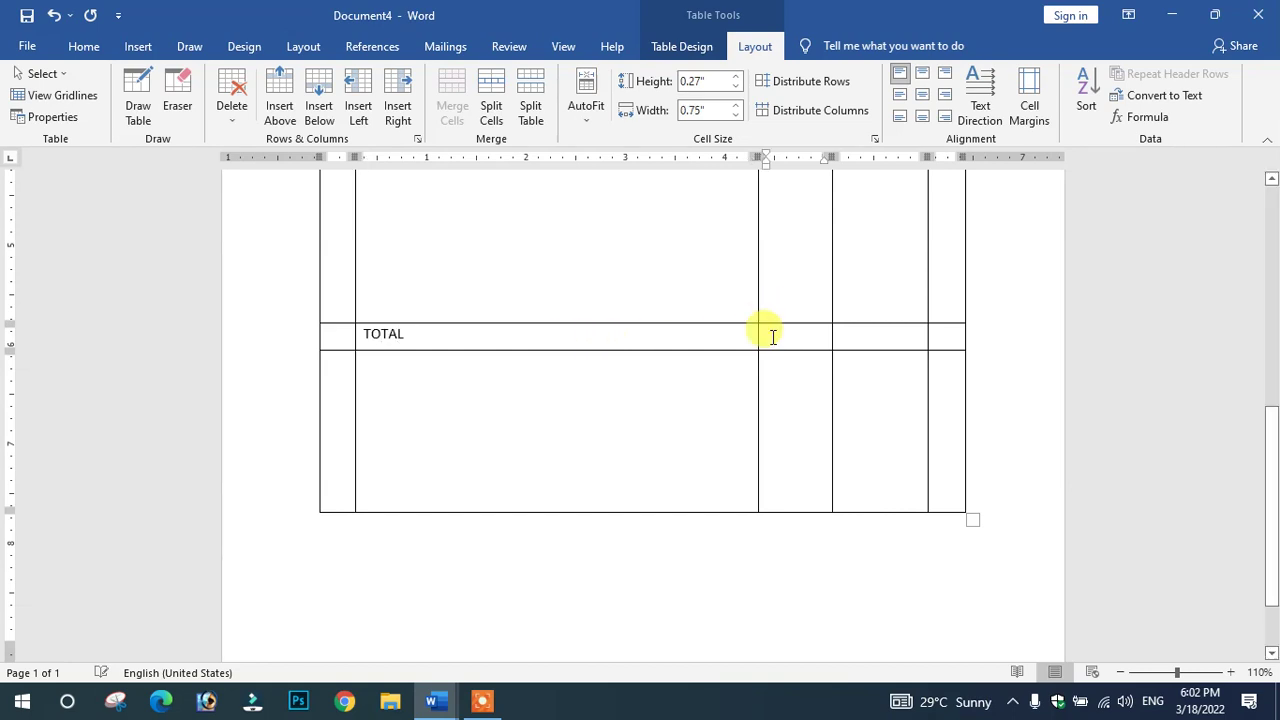
{"action": "left_click", "coordinate": [449, 703]}
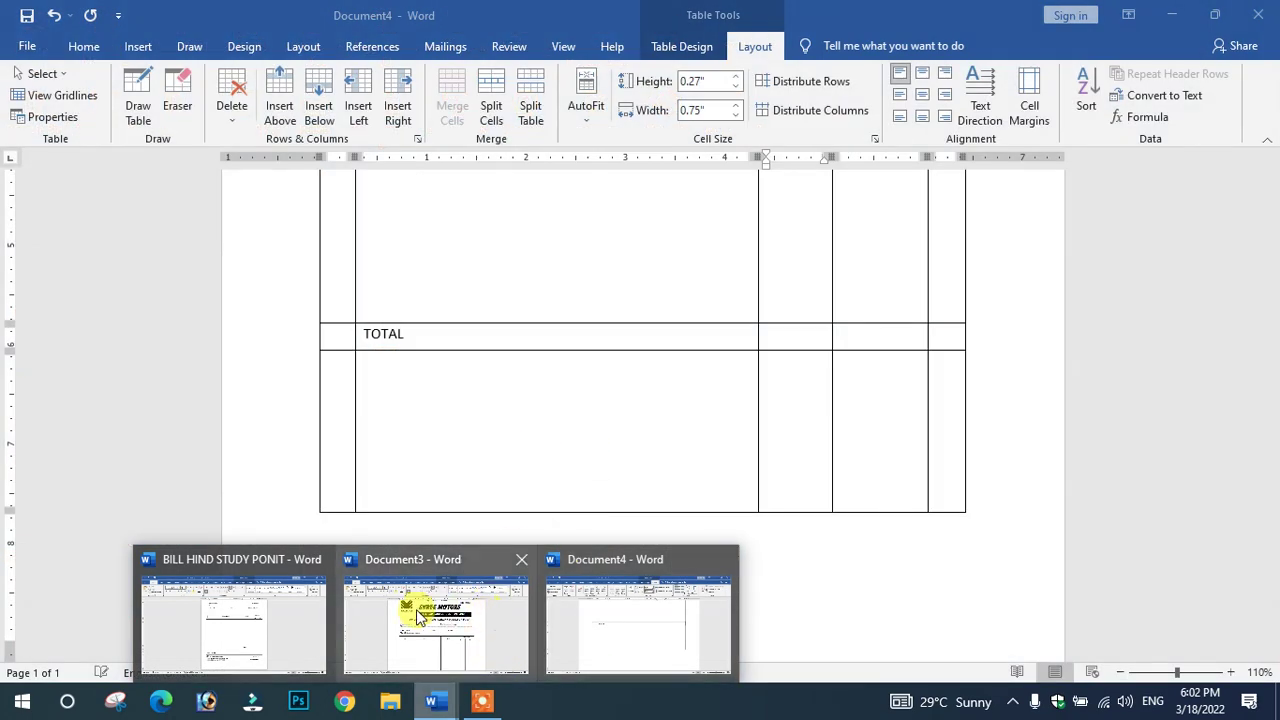
{"action": "left_click", "coordinate": [245, 620]}
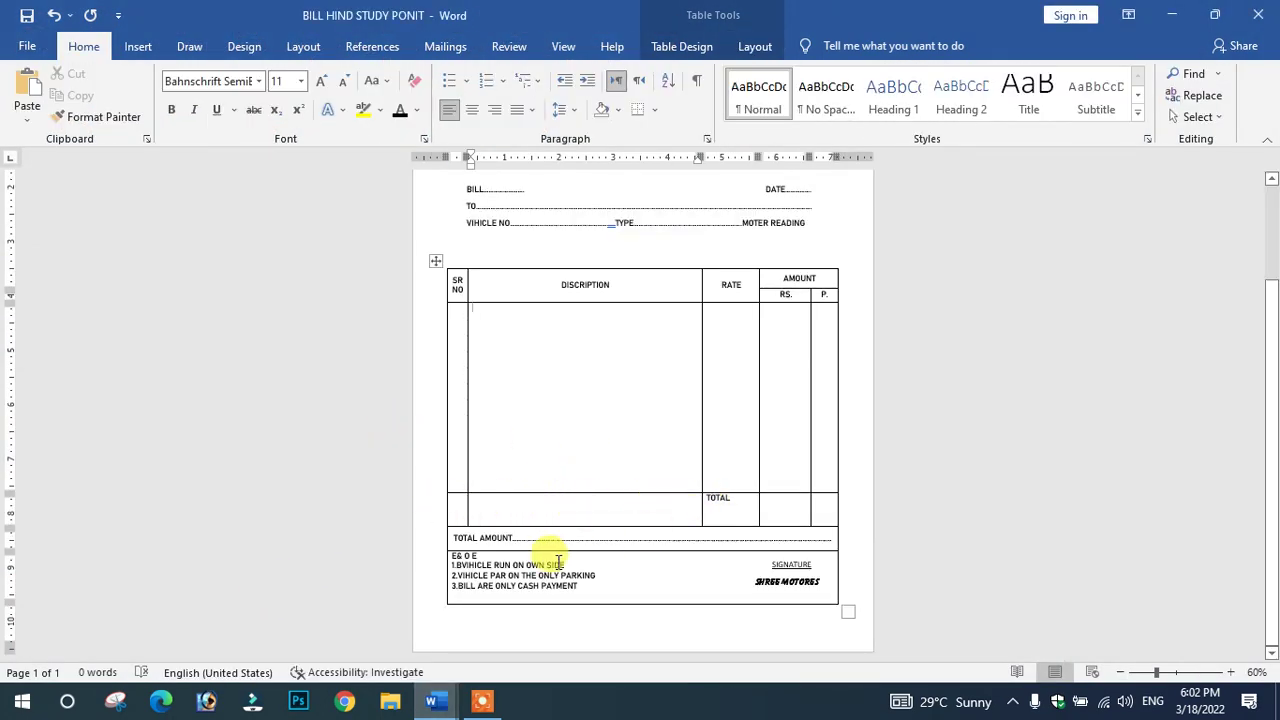
{"action": "left_click", "coordinate": [432, 700]}
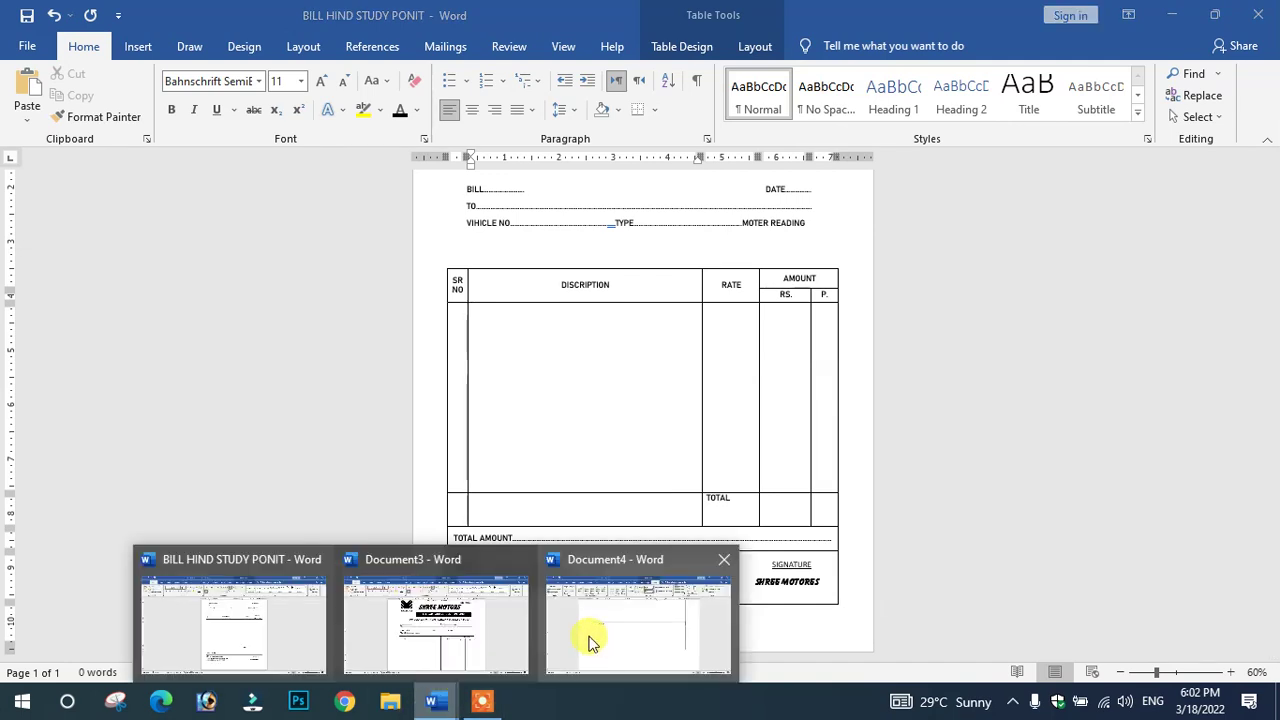
{"action": "left_click", "coordinate": [613, 620]}
{"action": "left_click", "coordinate": [788, 340]}
{"action": "type", "text": "TOTAL"}
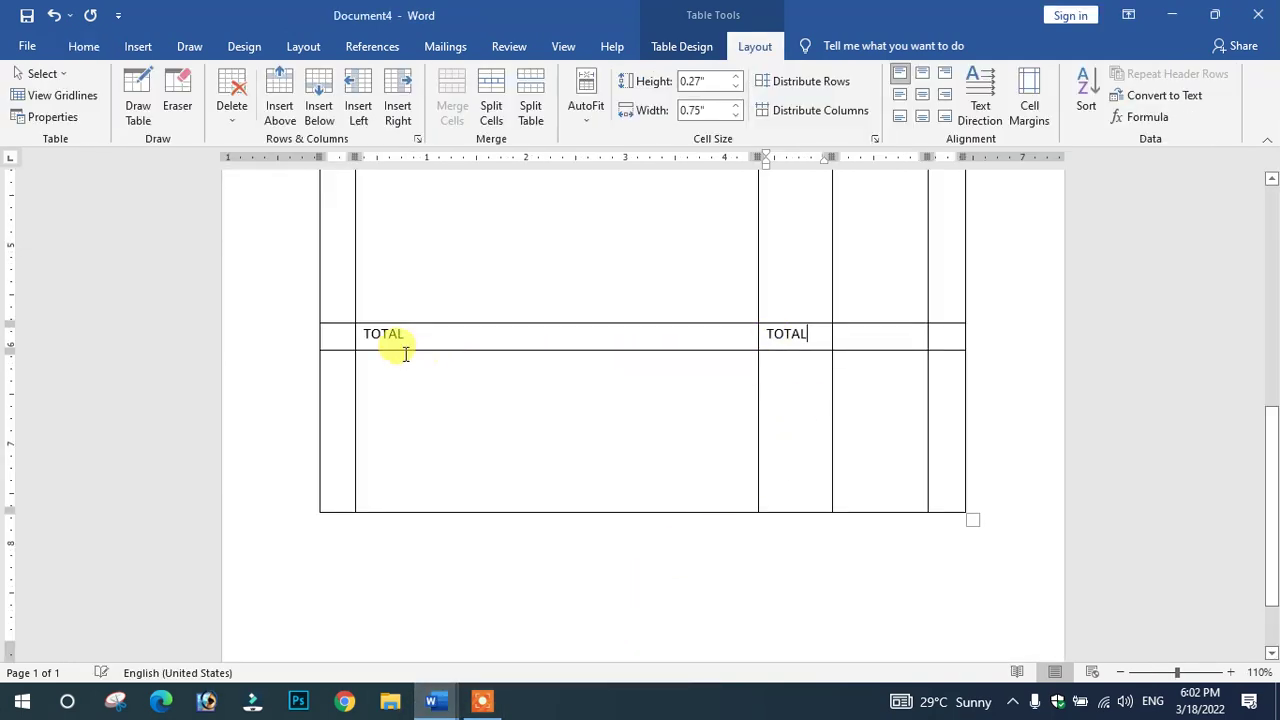
{"action": "left_click_drag", "start_coordinate": [338, 340], "coordinate": [505, 337]}
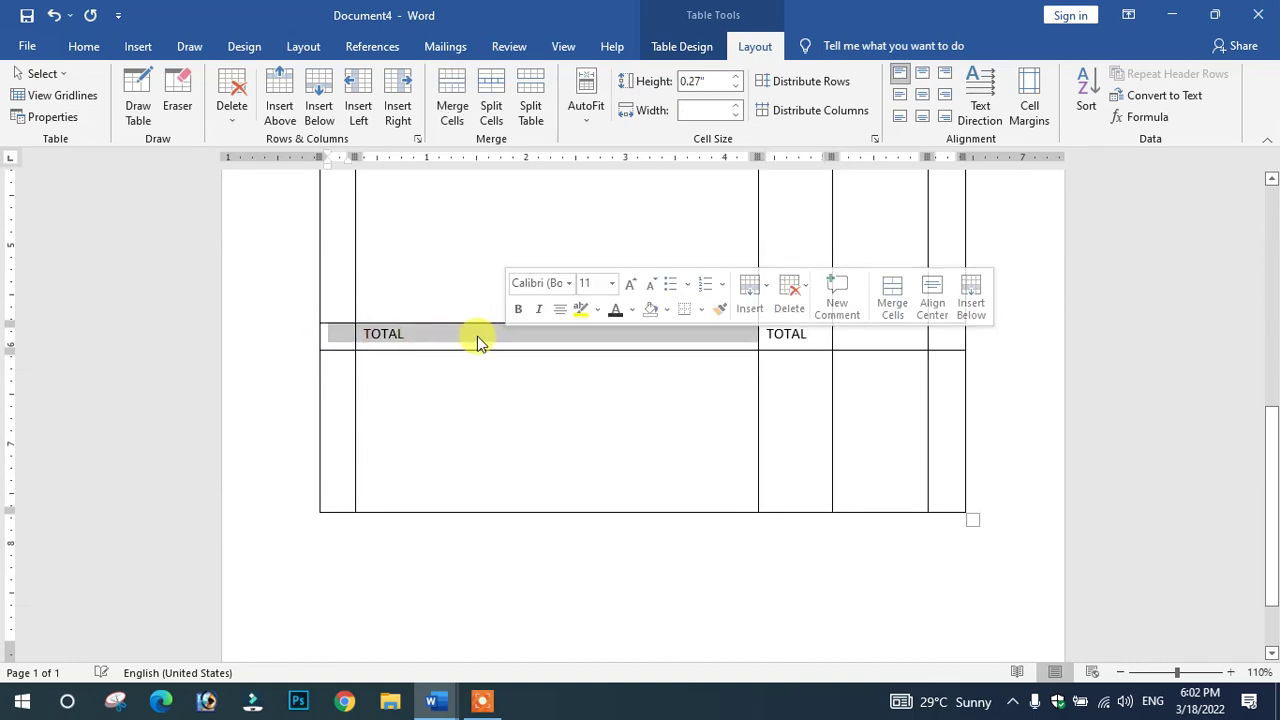
{"action": "left_click", "coordinate": [441, 333]}
{"action": "key", "text": "BackSpace"}
{"action": "key", "text": "BackSpace"}
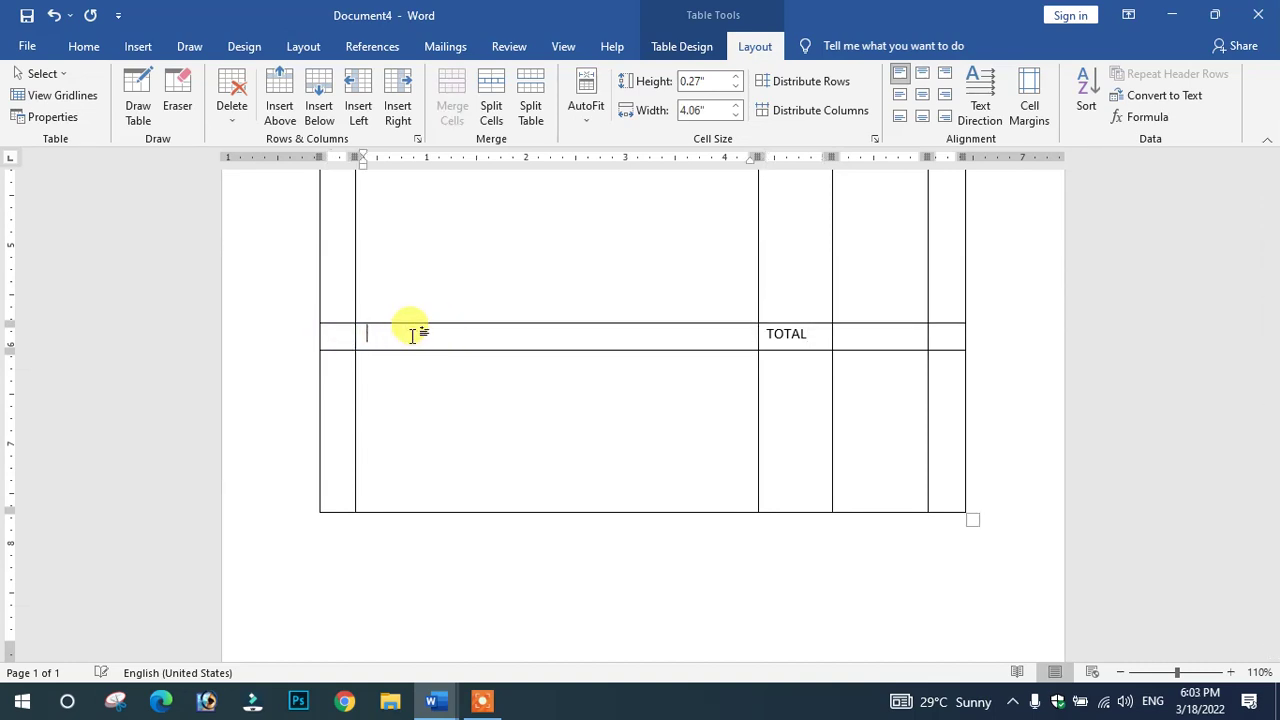
Erase the column dividers in the row below TOTAL with the Layout Eraser
{"action": "left_click", "coordinate": [430, 700]}
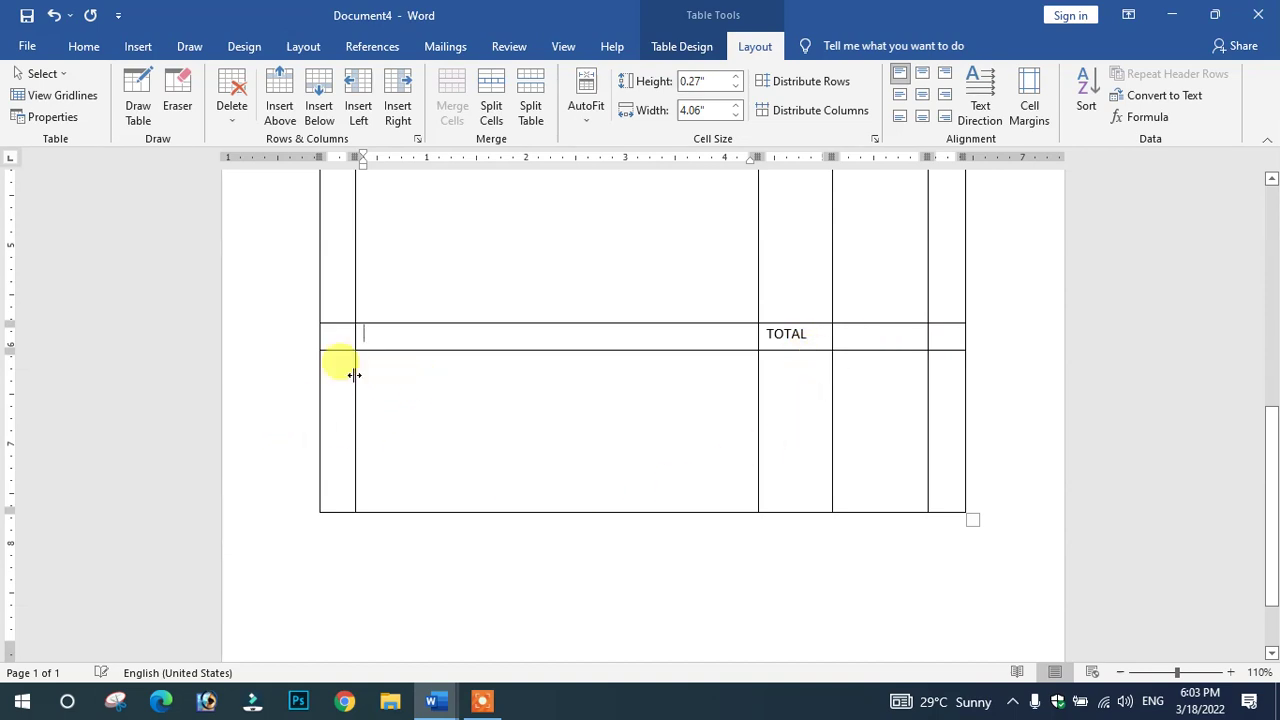
{"action": "left_click_drag", "start_coordinate": [343, 381], "coordinate": [963, 392]}
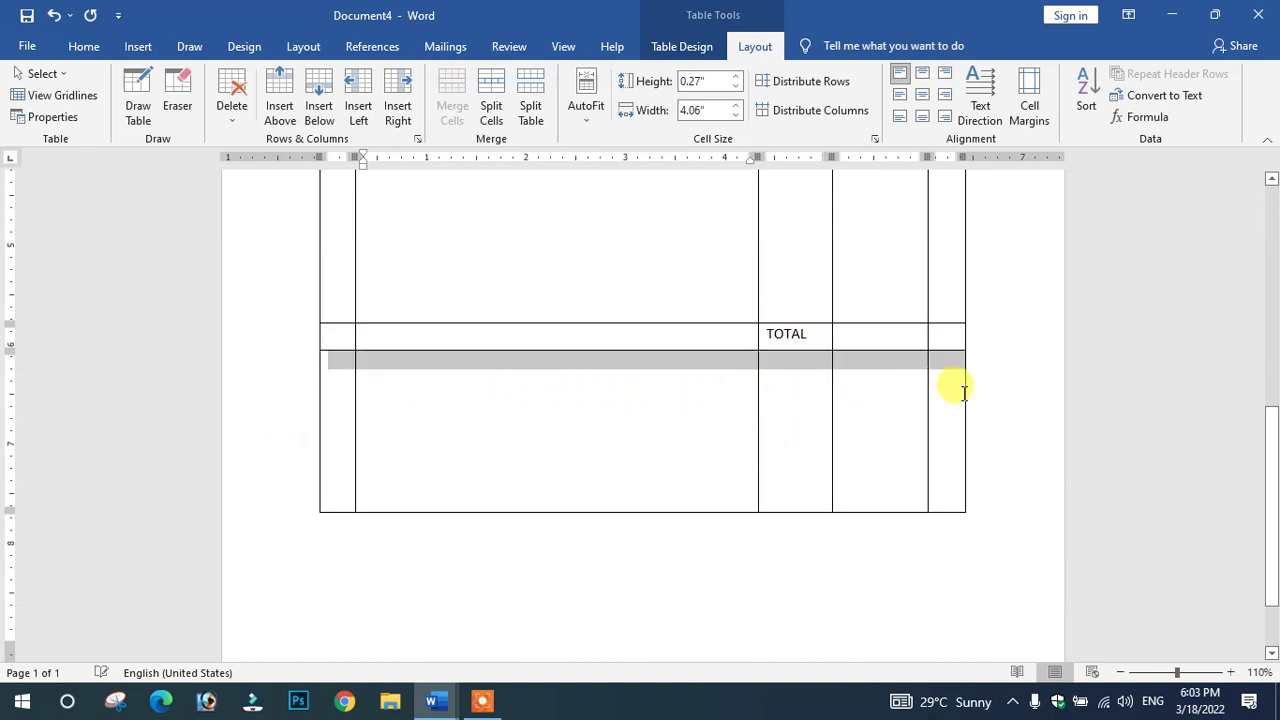
{"action": "left_click", "coordinate": [177, 92]}
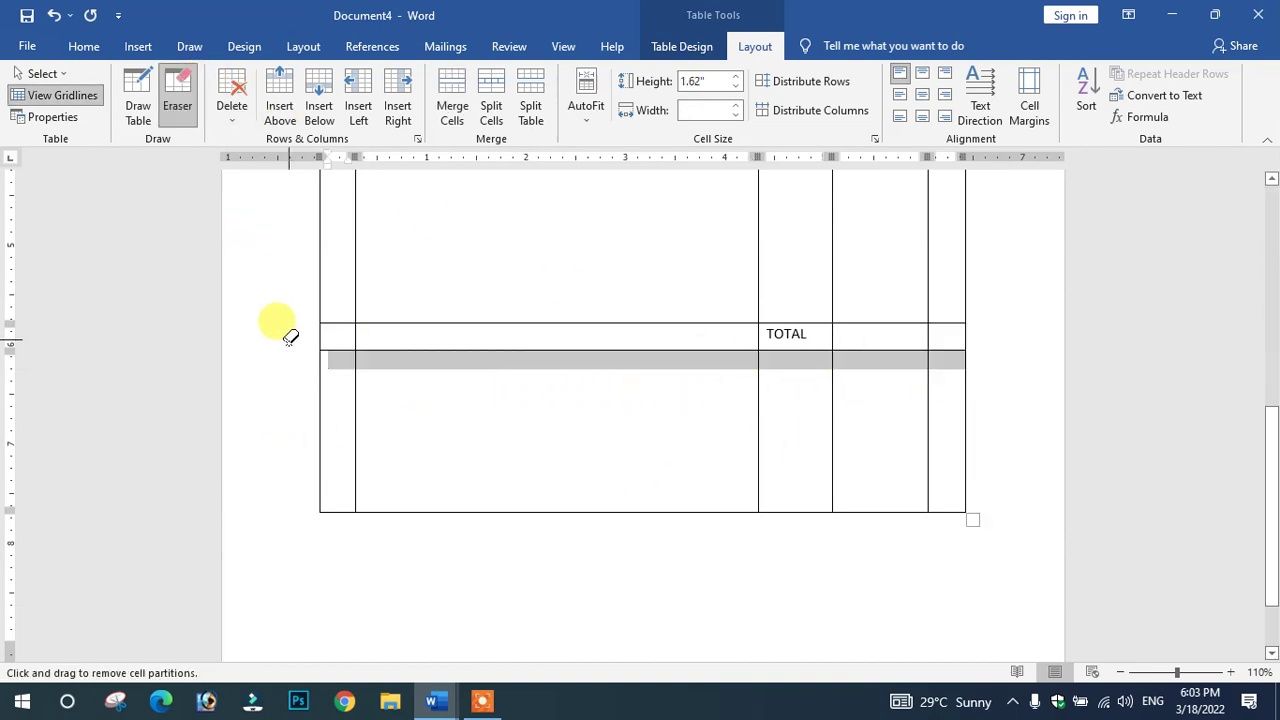
{"action": "left_click_drag", "start_coordinate": [349, 398], "coordinate": [947, 402]}
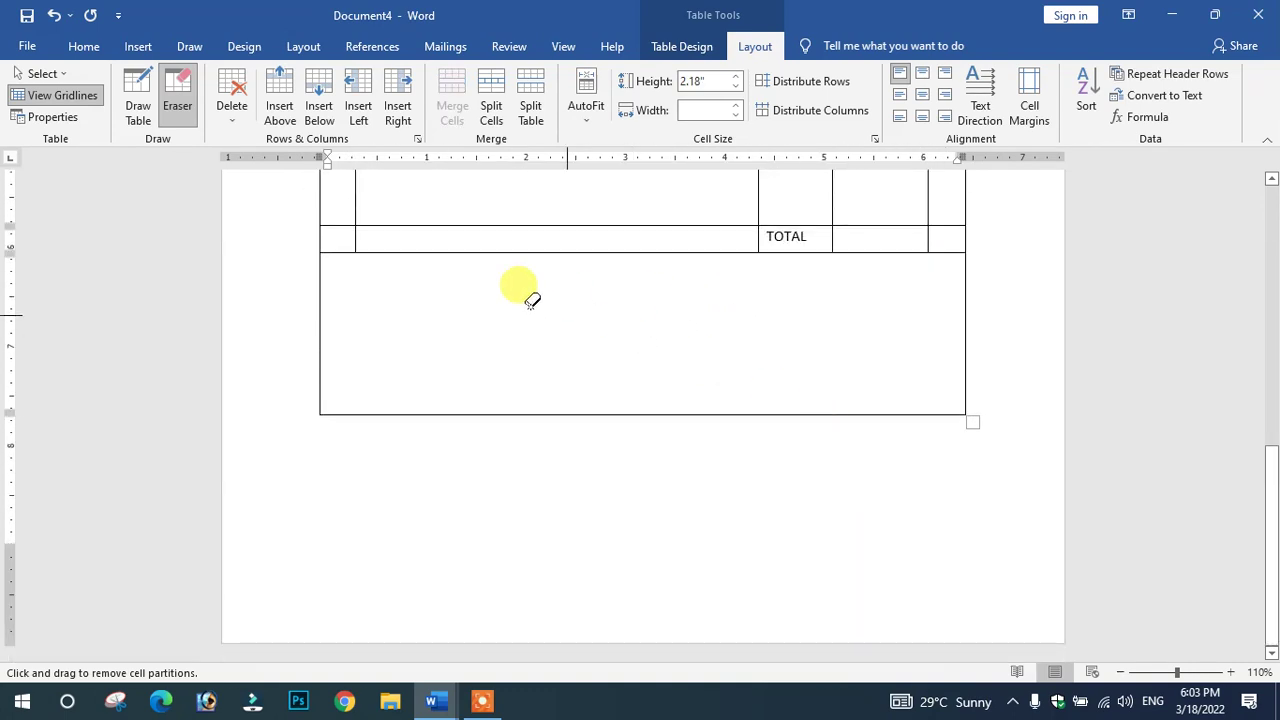
{"action": "left_click", "coordinate": [177, 92]}
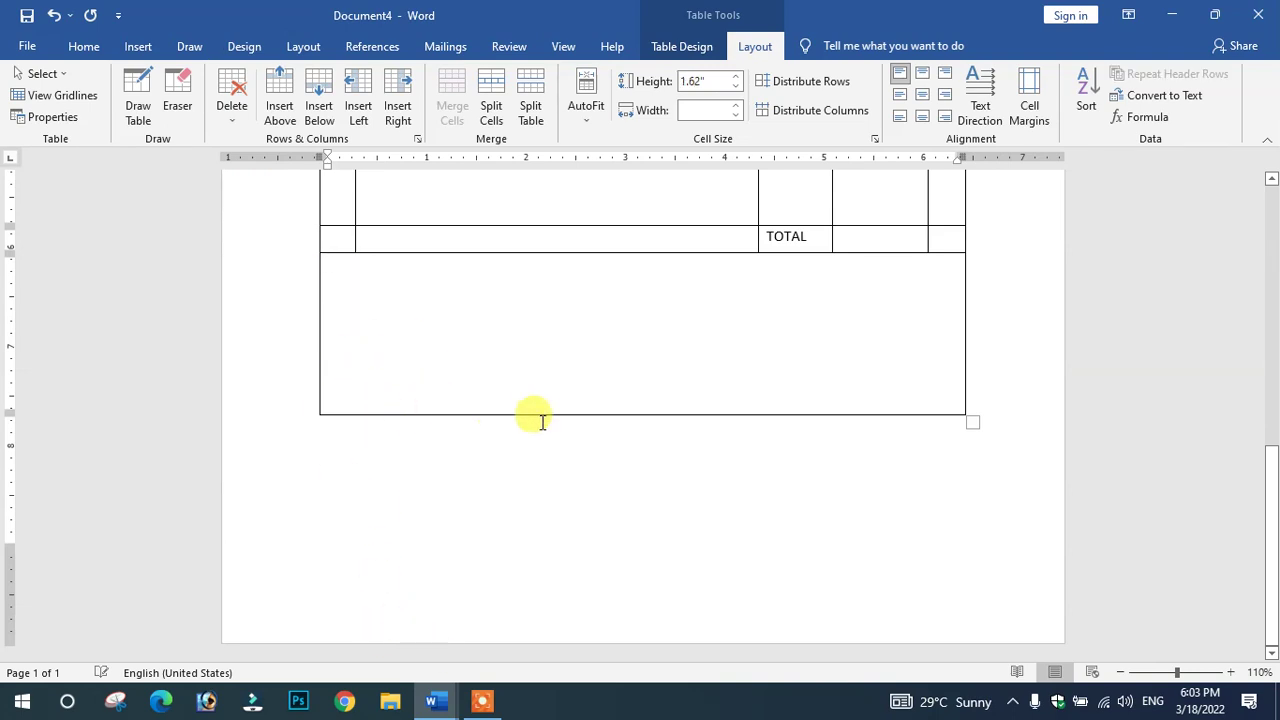
Shorten the bottom cell and fill it with RULES, E& O E and the three pasted rules
{"action": "left_click_drag", "start_coordinate": [540, 410], "coordinate": [537, 377]}
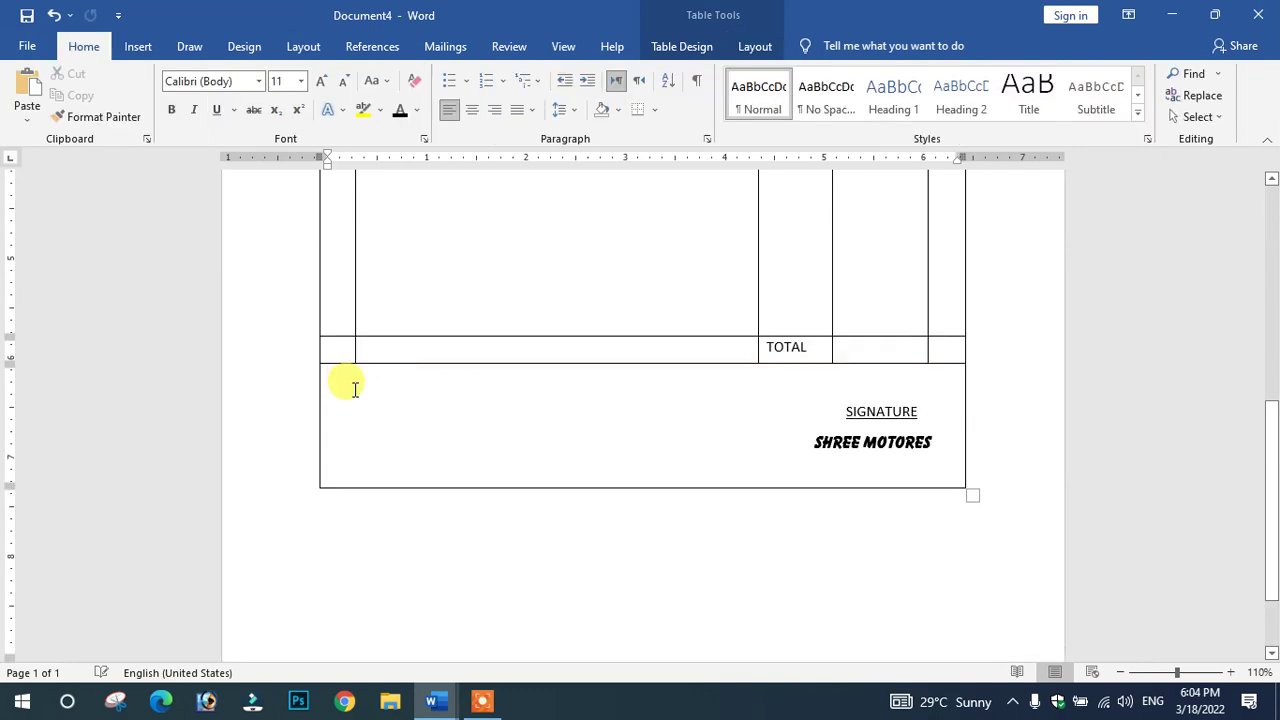
{"action": "type", "text": "RULES"}
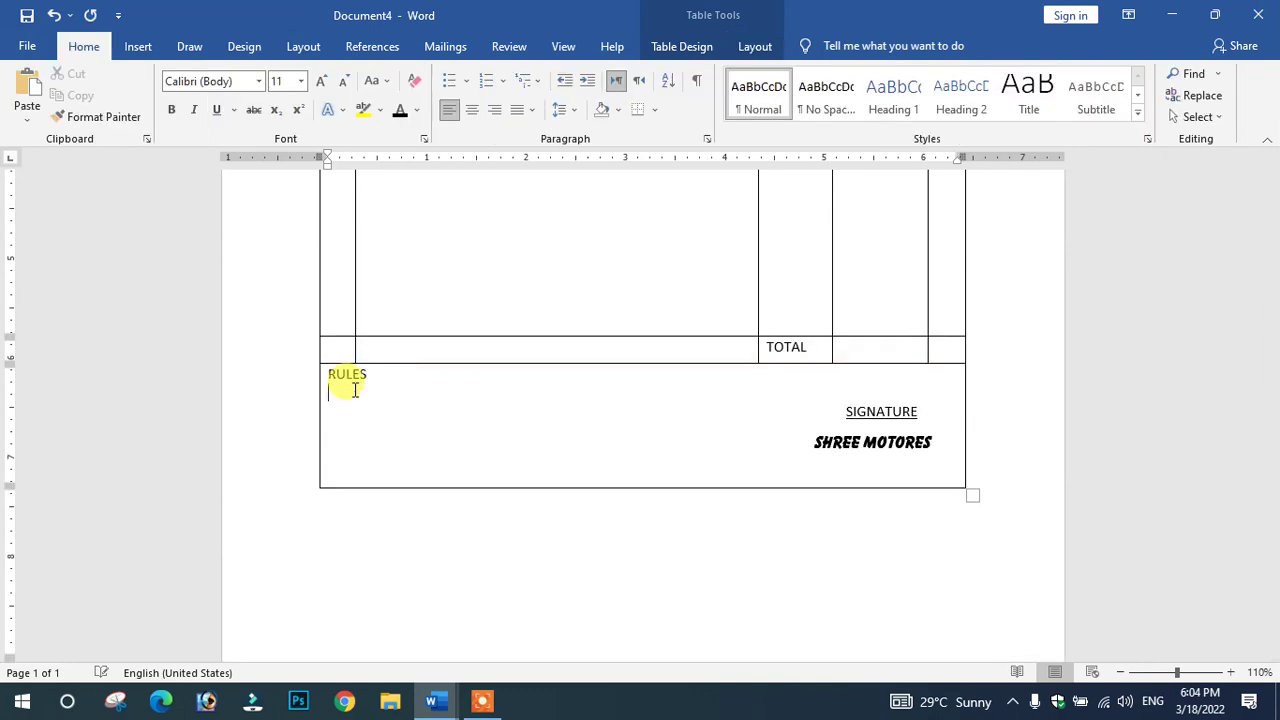
{"action": "type", "text": "E& O E 1.BVIHICLE RUN ON OWN SIDE 2.VIHICLE PAR ON THE ONLY PARKING 3.BILL ARE ONLY CASH PAYMENT"}
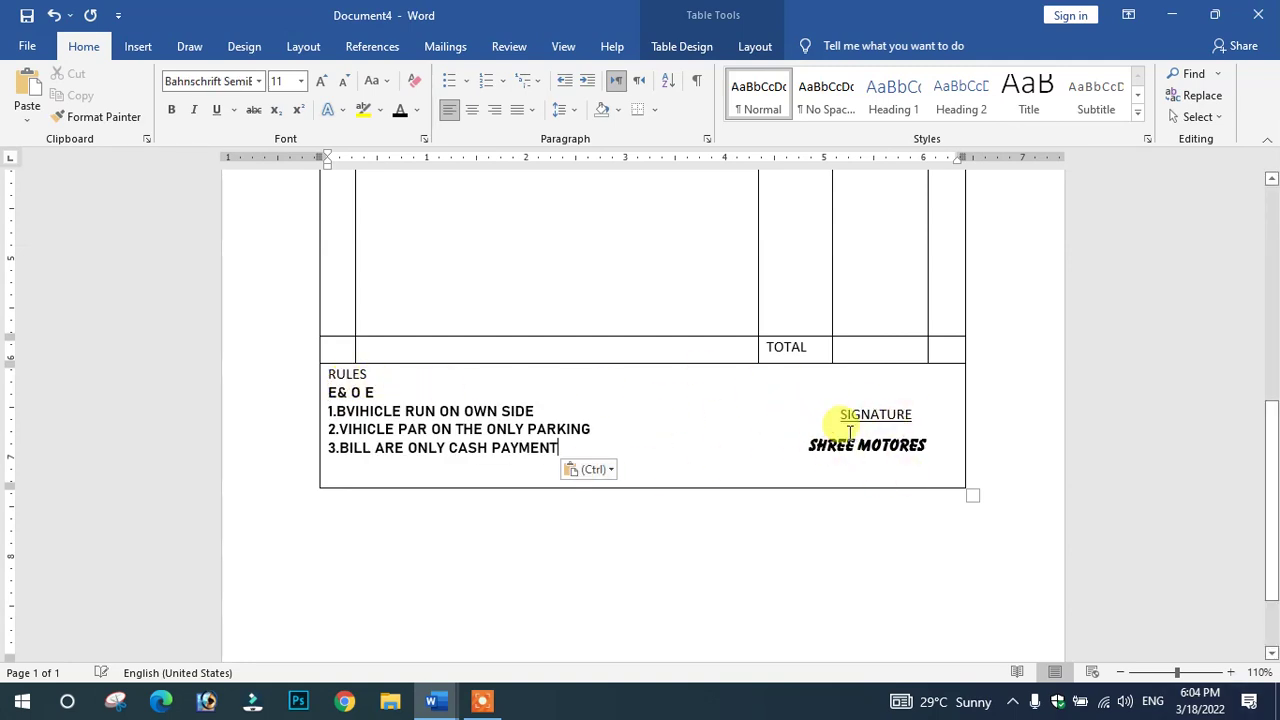
Nudge the SIGNATURE / SHREE MOTORES box slightly right and up
{"action": "left_click", "coordinate": [843, 414]}
{"action": "left_click_drag", "start_coordinate": [841, 400], "coordinate": [845, 393]}
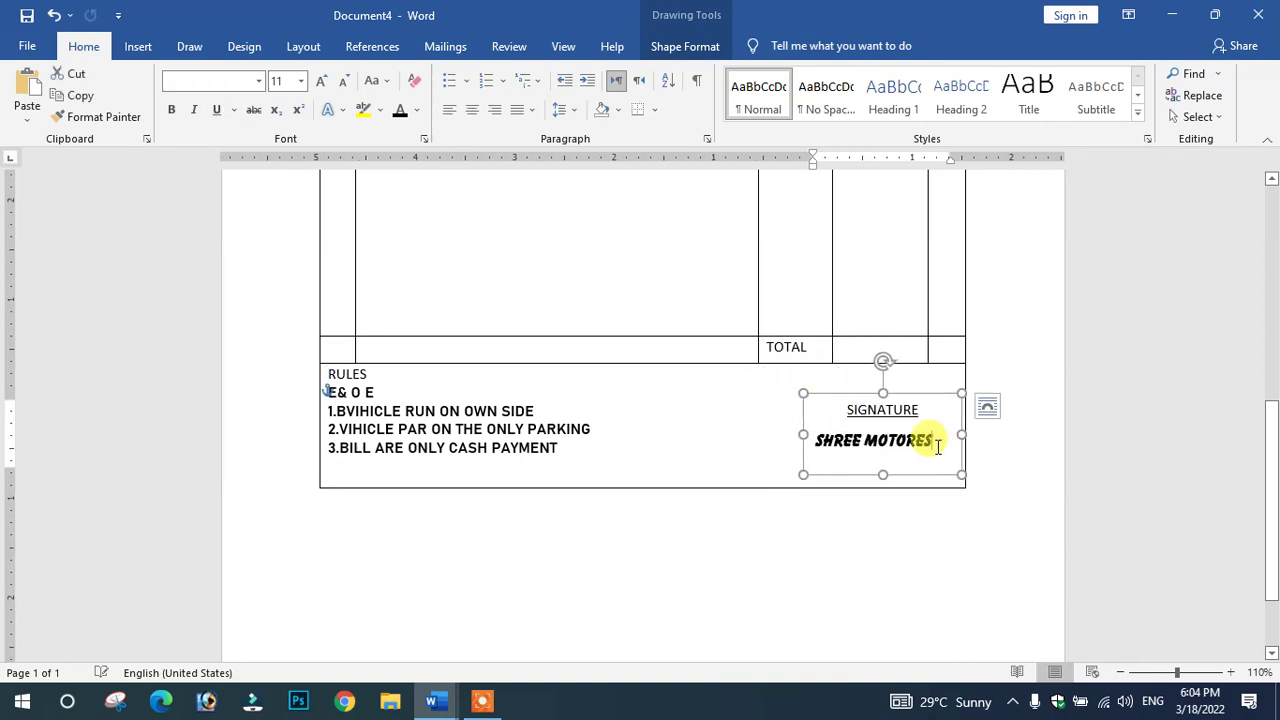
{"action": "left_click_drag", "start_coordinate": [937, 447], "coordinate": [810, 440]}
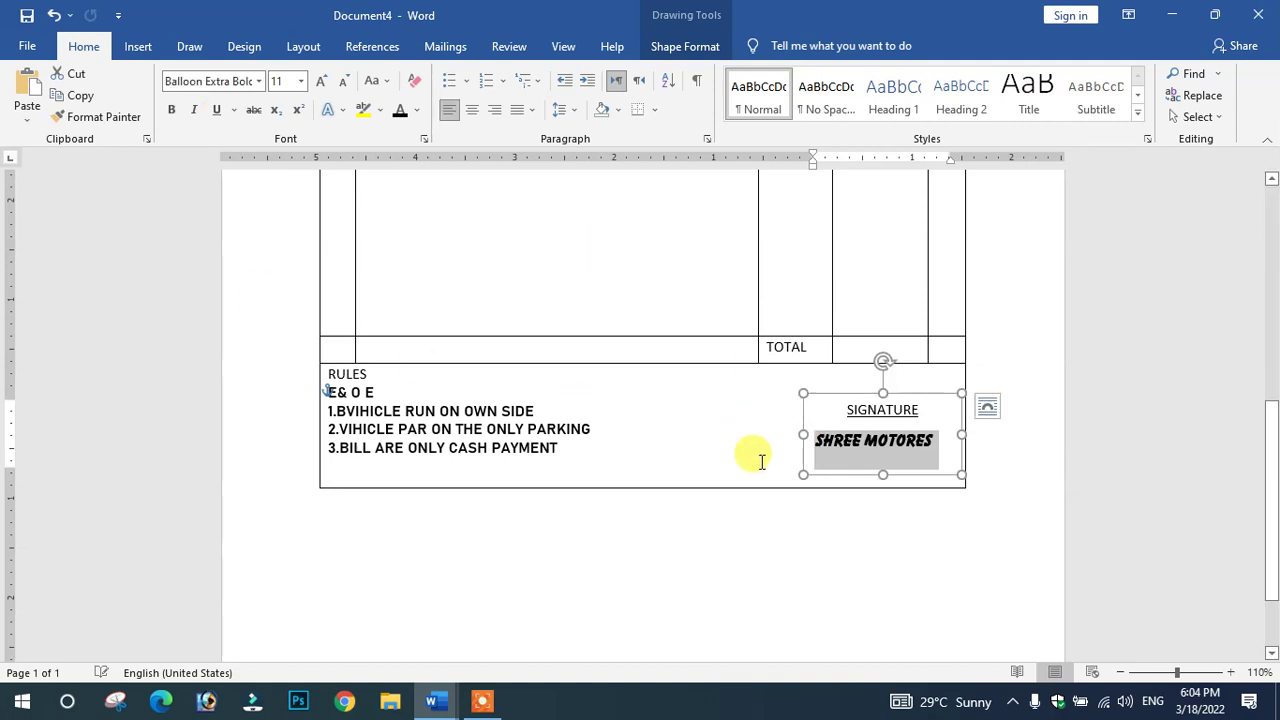
{"action": "left_click", "coordinate": [761, 461]}
Review the whole bill and check its print preview (Ctrl+P)
{"action": "scroll", "coordinate": [872, 418], "scroll_direction": "up", "scroll_amount": 5}
{"action": "scroll", "coordinate": [857, 423], "scroll_direction": "down", "scroll_amount": 4}
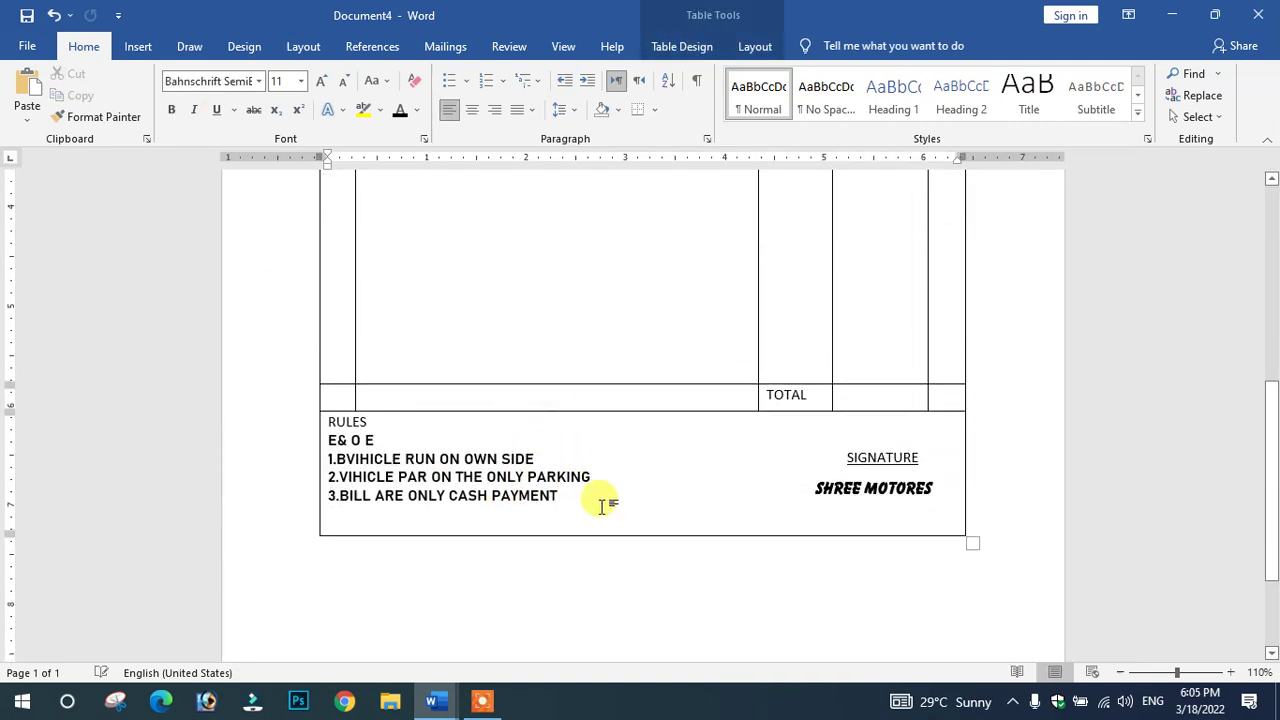
{"action": "scroll", "coordinate": [600, 500], "scroll_direction": "down", "scroll_amount": 1, "text": "ctrl"}
{"action": "scroll", "coordinate": [608, 497], "scroll_direction": "down", "scroll_amount": 5, "text": "ctrl"}
{"action": "scroll", "coordinate": [608, 497], "scroll_direction": "up", "scroll_amount": 1, "text": "ctrl"}
{"action": "scroll", "coordinate": [610, 495], "scroll_direction": "up", "scroll_amount": 2, "text": "ctrl"}
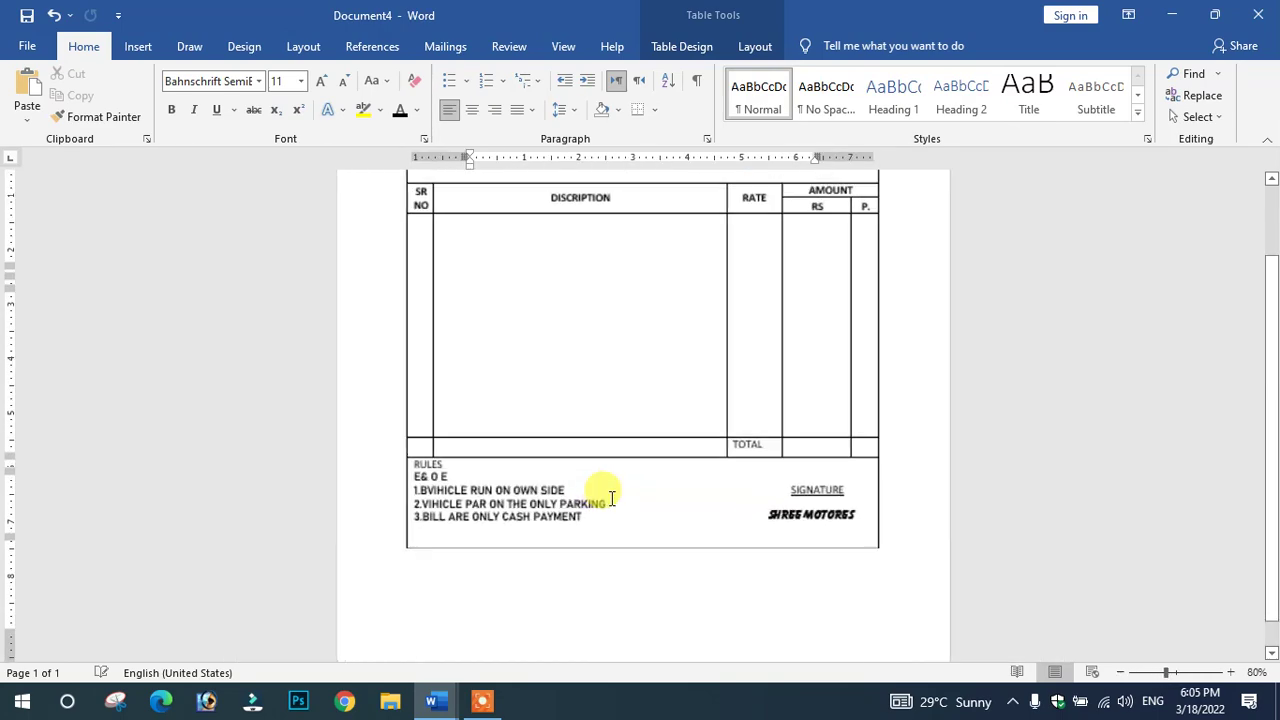
{"action": "scroll", "coordinate": [611, 494], "scroll_direction": "up", "scroll_amount": 1, "text": "ctrl"}
{"action": "scroll", "coordinate": [612, 493], "scroll_direction": "up", "scroll_amount": 1, "text": "ctrl"}
{"action": "scroll", "coordinate": [612, 493], "scroll_direction": "up", "scroll_amount": 3, "text": "ctrl"}
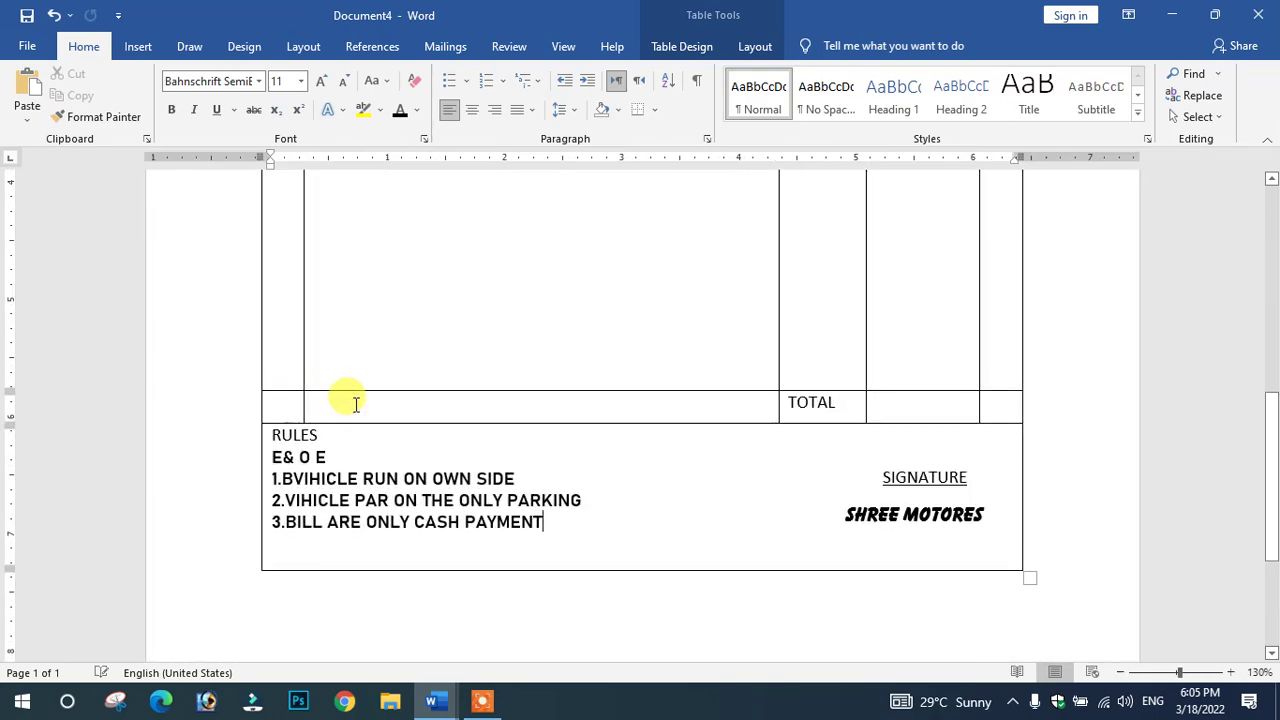
{"action": "scroll", "coordinate": [354, 400], "scroll_direction": "up", "scroll_amount": 3}
{"action": "scroll", "coordinate": [463, 451], "scroll_direction": "up", "scroll_amount": 5}
{"action": "scroll", "coordinate": [470, 452], "scroll_direction": "down", "scroll_amount": 3}
{"action": "scroll", "coordinate": [466, 540], "scroll_direction": "down", "scroll_amount": 5}
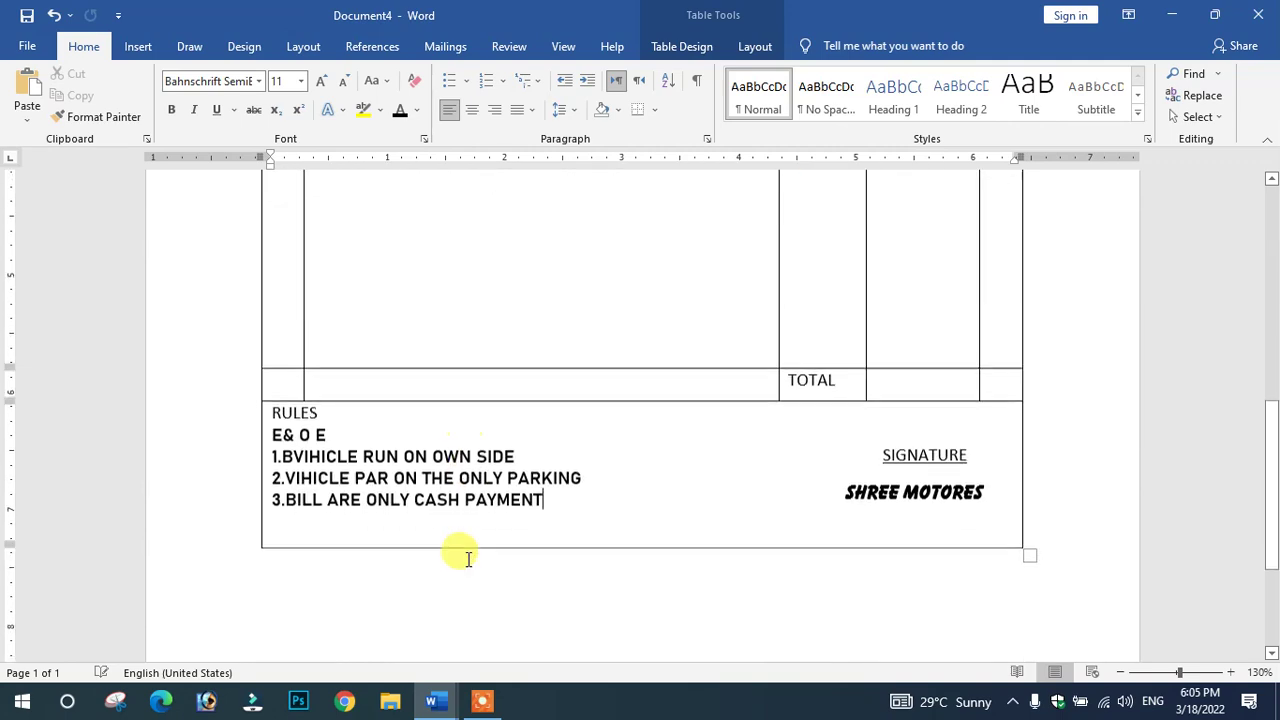
{"action": "scroll", "coordinate": [581, 463], "scroll_direction": "down", "scroll_amount": 11, "text": "ctrl"}
{"action": "scroll", "coordinate": [590, 440], "scroll_direction": "down", "scroll_amount": 1, "text": "ctrl"}
{"action": "scroll", "coordinate": [610, 425], "scroll_direction": "up", "scroll_amount": 4, "text": "ctrl"}
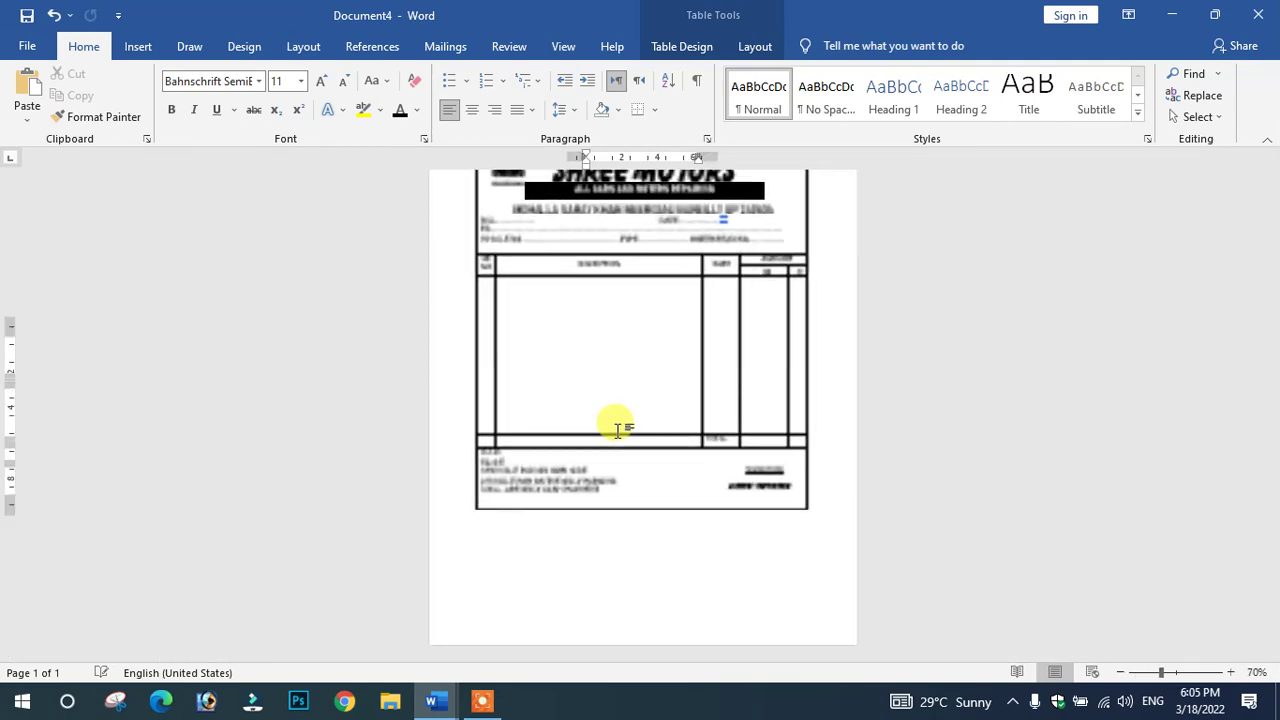
{"action": "scroll", "coordinate": [612, 423], "scroll_direction": "up", "scroll_amount": 2, "text": "ctrl"}
{"action": "scroll", "coordinate": [605, 410], "scroll_direction": "up", "scroll_amount": 2}
{"action": "scroll", "coordinate": [603, 405], "scroll_direction": "up", "scroll_amount": 1}
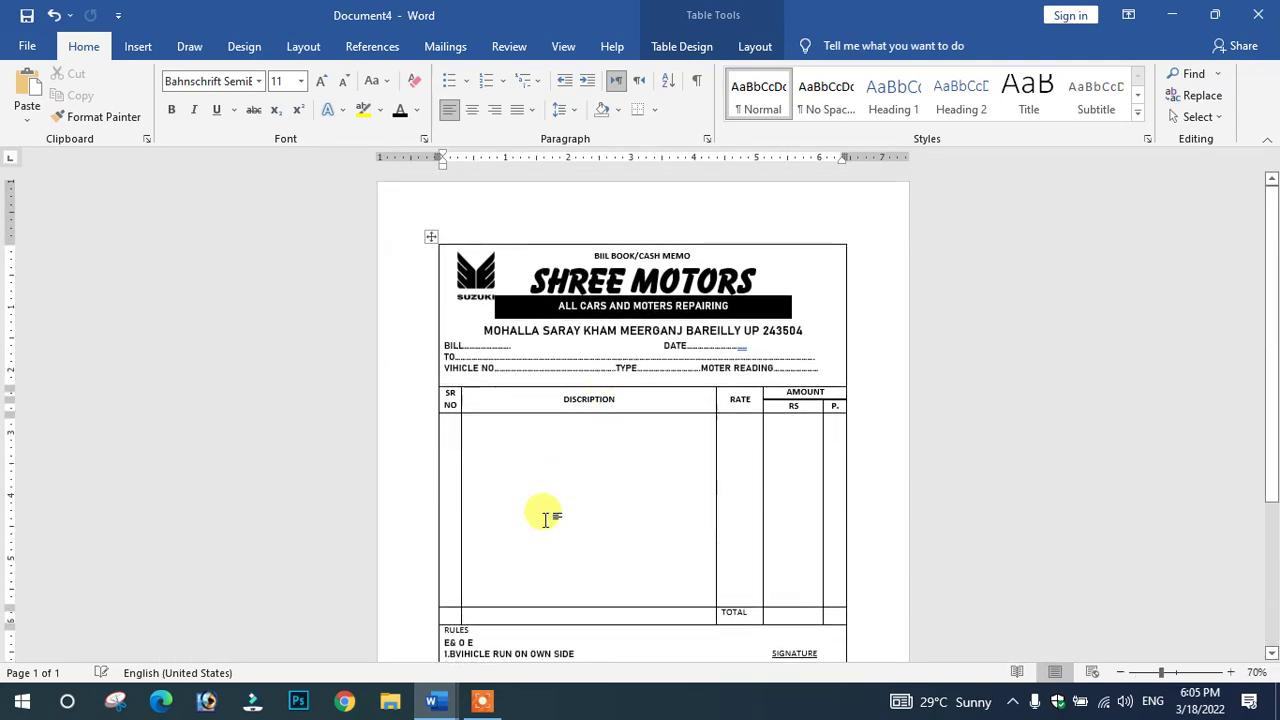
{"action": "scroll", "coordinate": [480, 540], "scroll_direction": "down", "scroll_amount": 1}
{"action": "key", "text": "ctrl+p"}
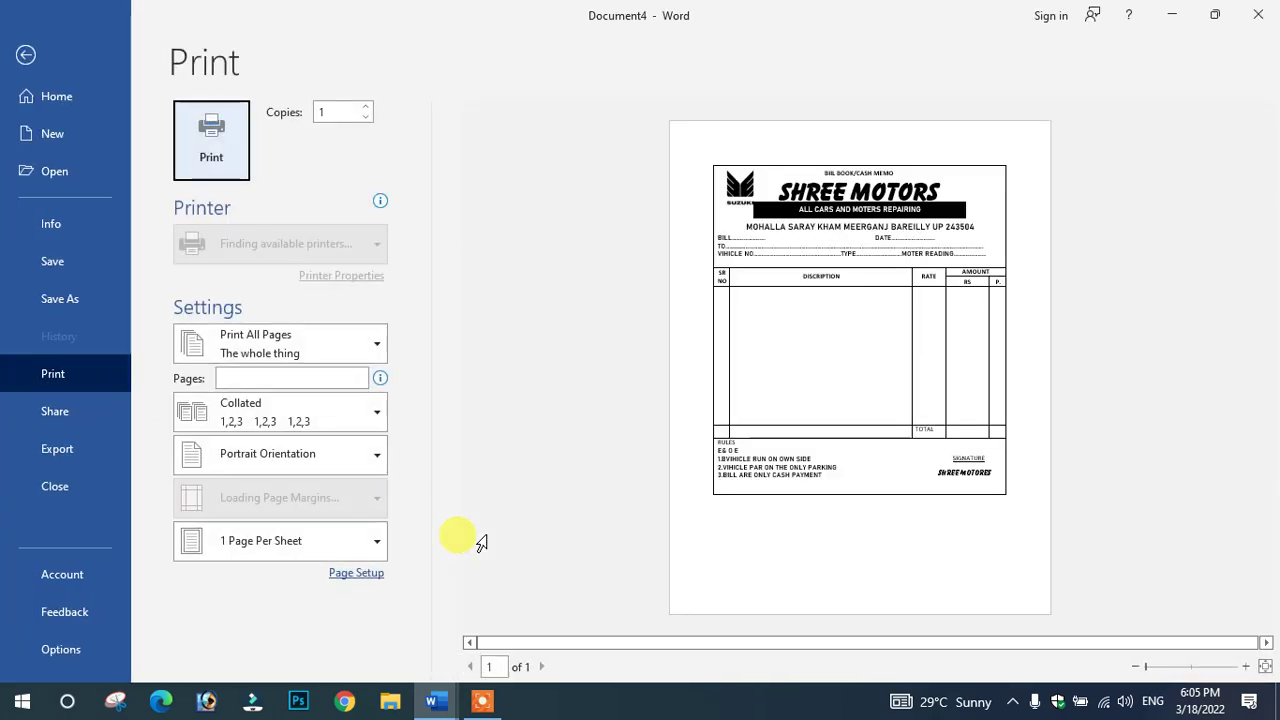
{"action": "key", "text": "Escape"}
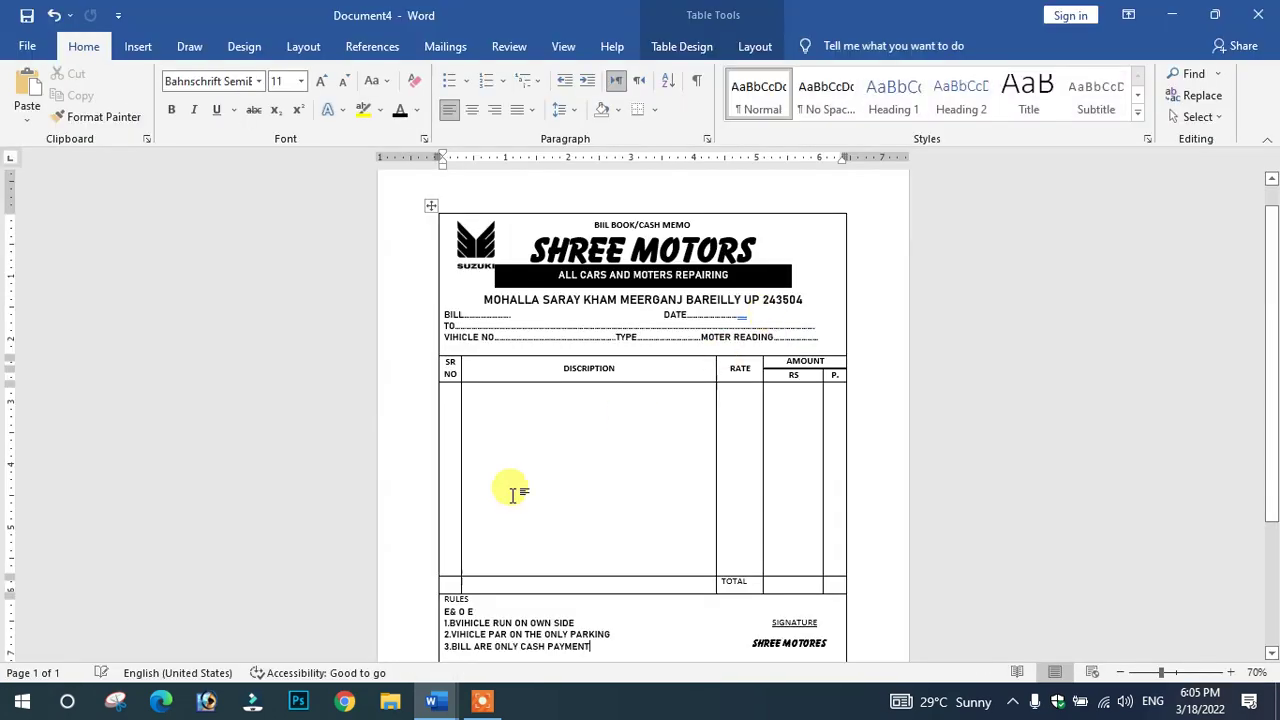
Preview the other bills' print layouts, ending on the BILL HIND STUDY PONIT document
{"action": "left_click", "coordinate": [472, 648]}
{"action": "left_click_drag", "start_coordinate": [428, 614], "coordinate": [504, 516]}
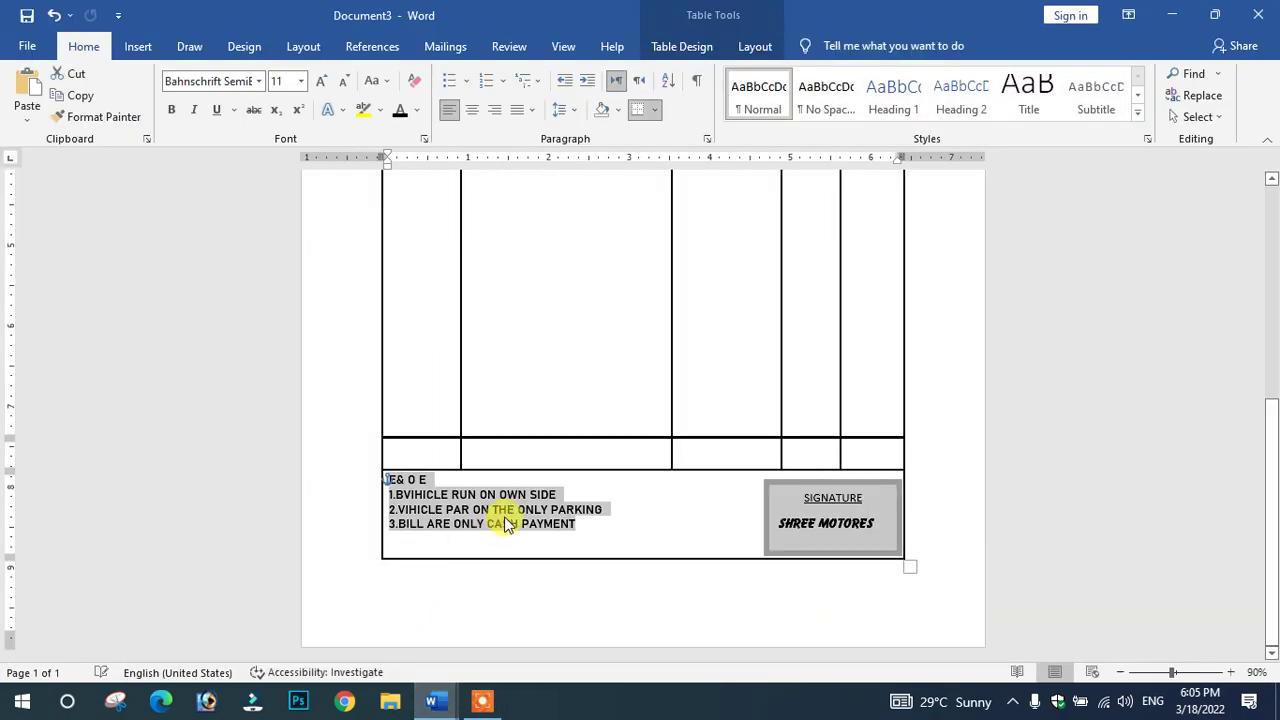
{"action": "key", "text": "ctrl+p"}
{"action": "key", "text": "Escape"}
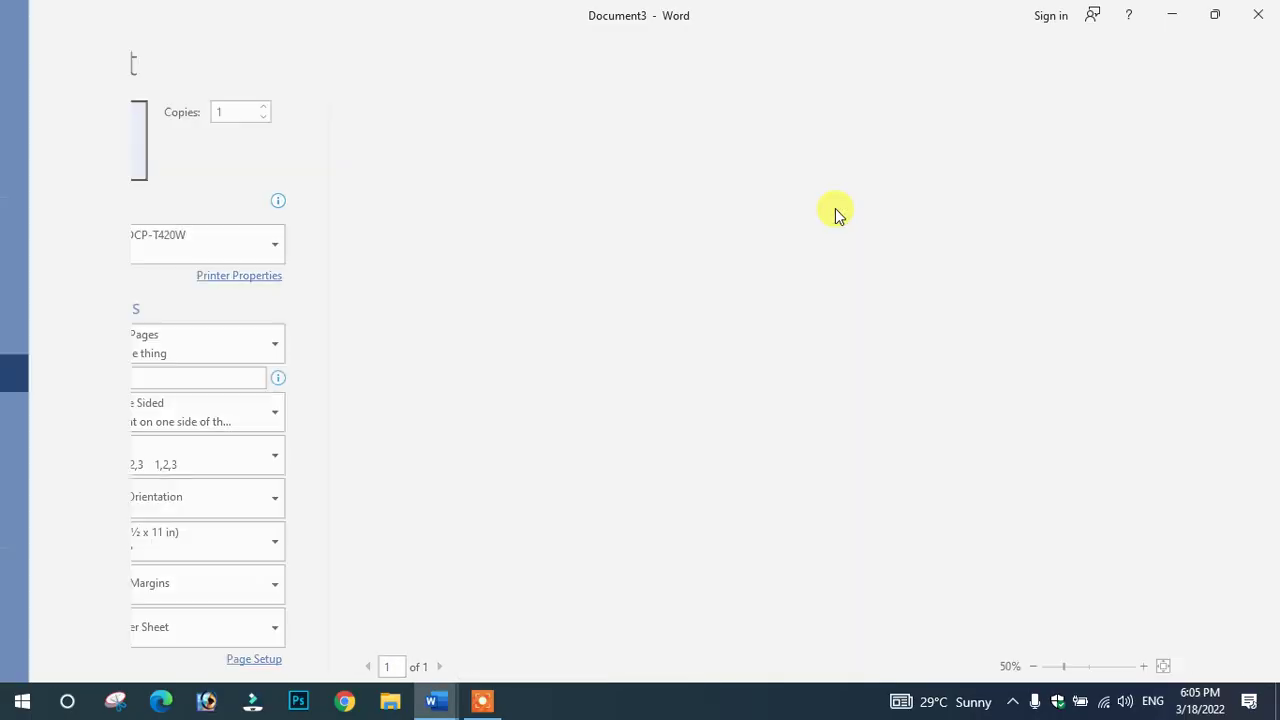
{"action": "mouse_move", "coordinate": [432, 701]}
{"action": "left_click", "coordinate": [315, 655]}
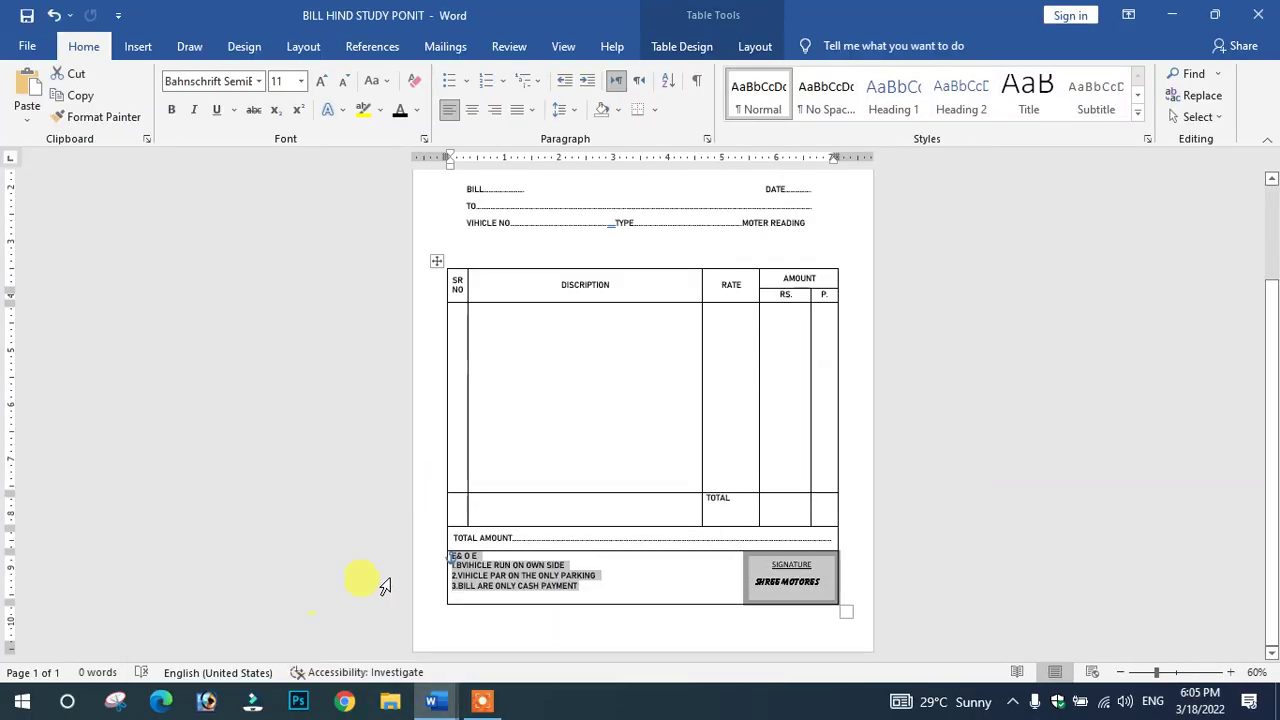
{"action": "key", "text": "ctrl+p"}
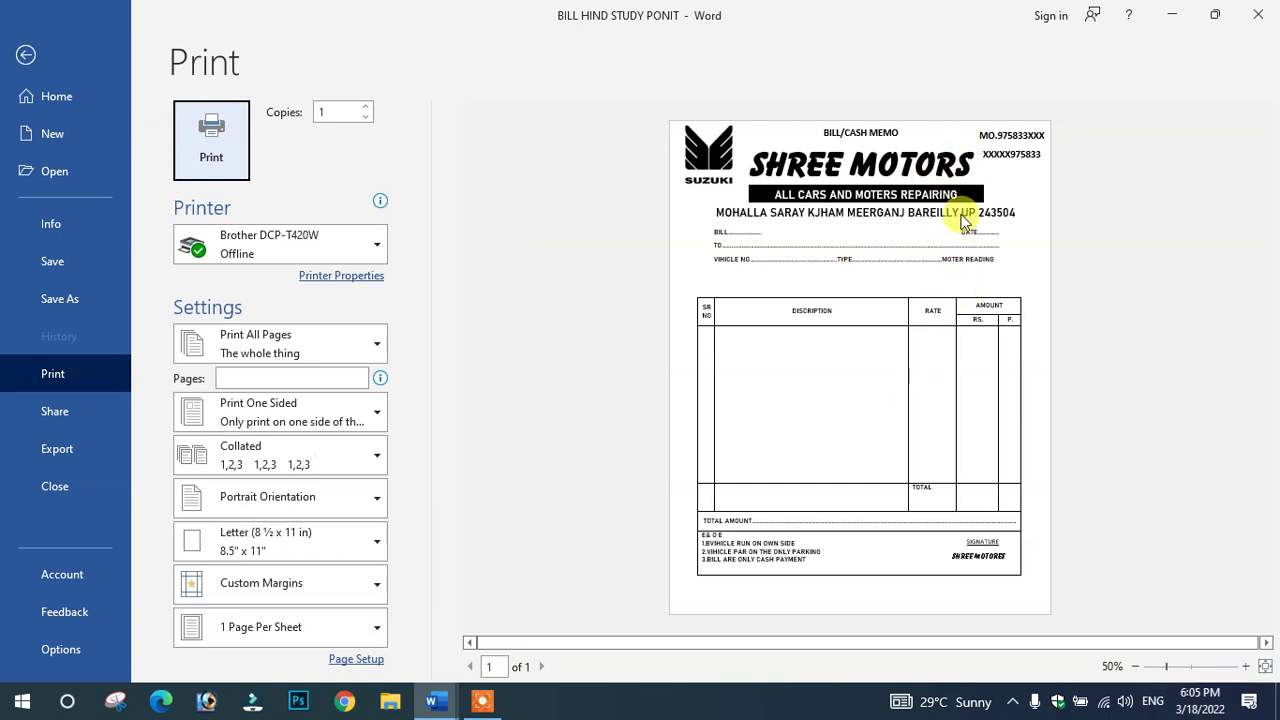
{"action": "left_click", "coordinate": [968, 213]}
{"action": "key", "text": "Escape"}
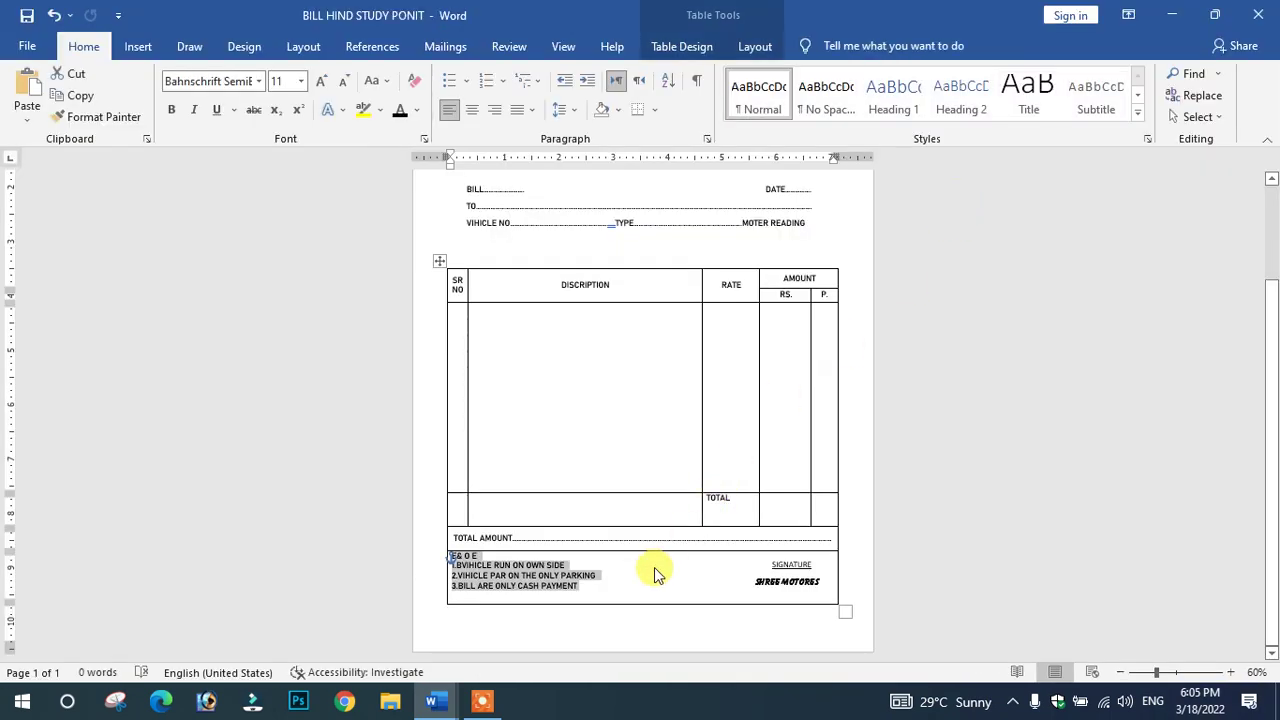
Replace the SHREE MOTORS heading text with HIND STUDY POINT
{"action": "scroll", "coordinate": [608, 580], "scroll_direction": "up", "scroll_amount": 2}
{"action": "scroll", "coordinate": [600, 510], "scroll_direction": "up", "scroll_amount": 1}
{"action": "scroll", "coordinate": [594, 500], "scroll_direction": "up", "scroll_amount": 1}
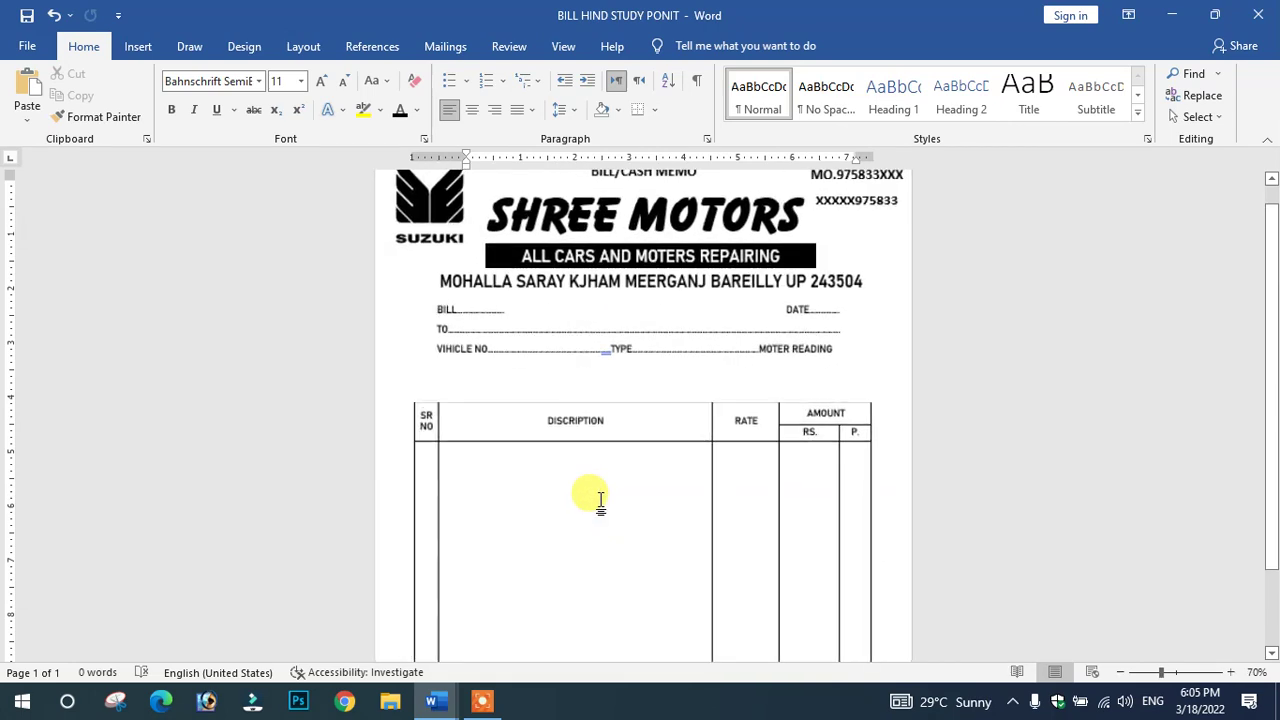
{"action": "scroll", "coordinate": [605, 450], "scroll_direction": "up", "scroll_amount": 1}
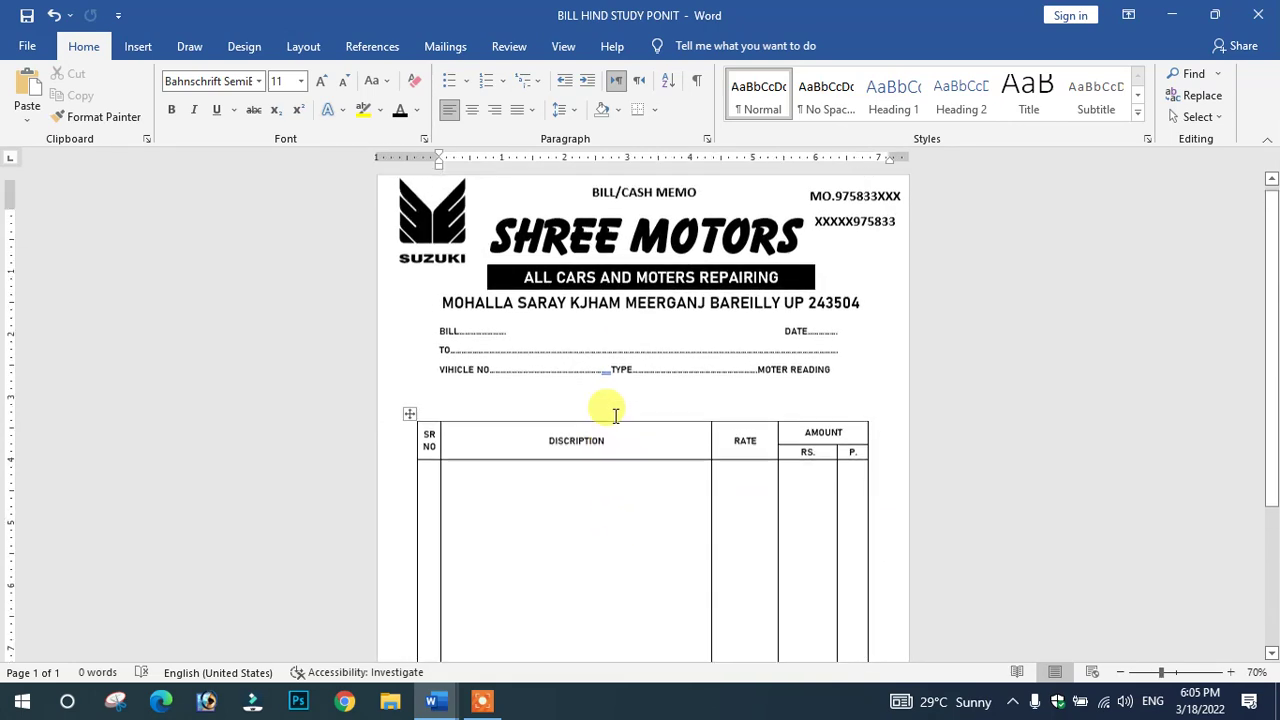
{"action": "left_click", "coordinate": [460, 235]}
{"action": "left_click", "coordinate": [495, 243]}
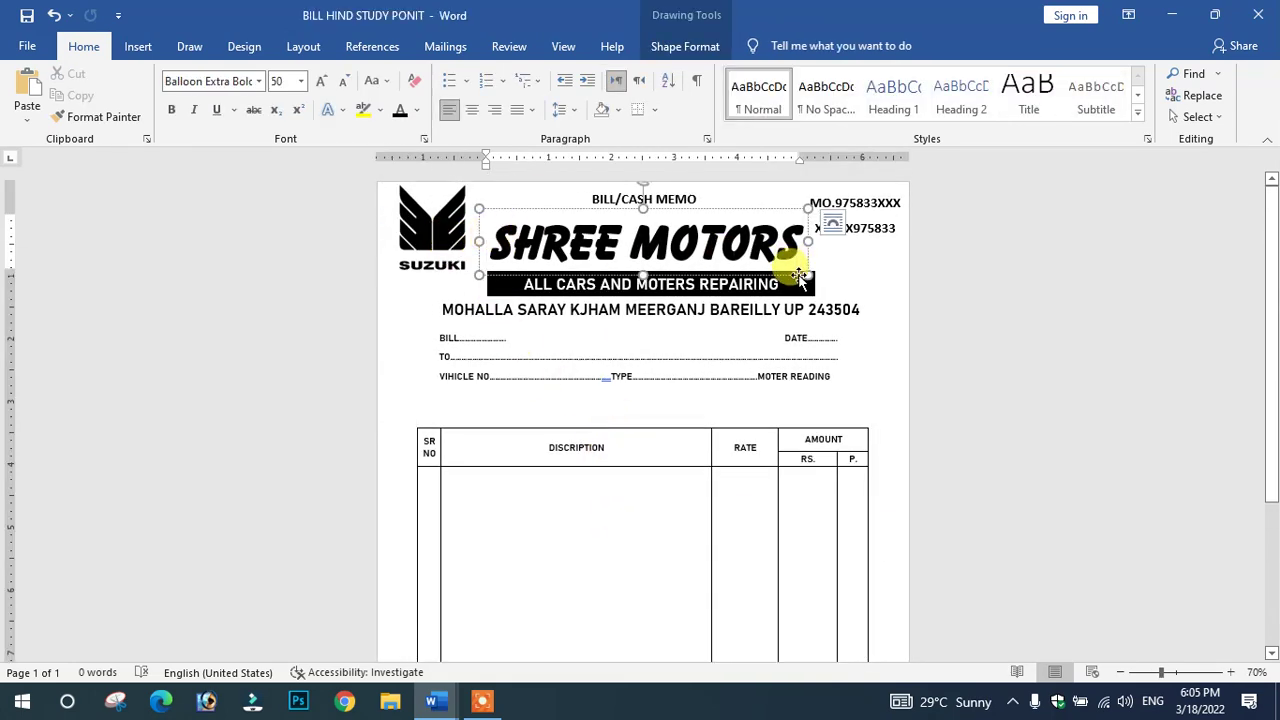
{"action": "left_click_drag", "start_coordinate": [804, 245], "coordinate": [463, 247]}
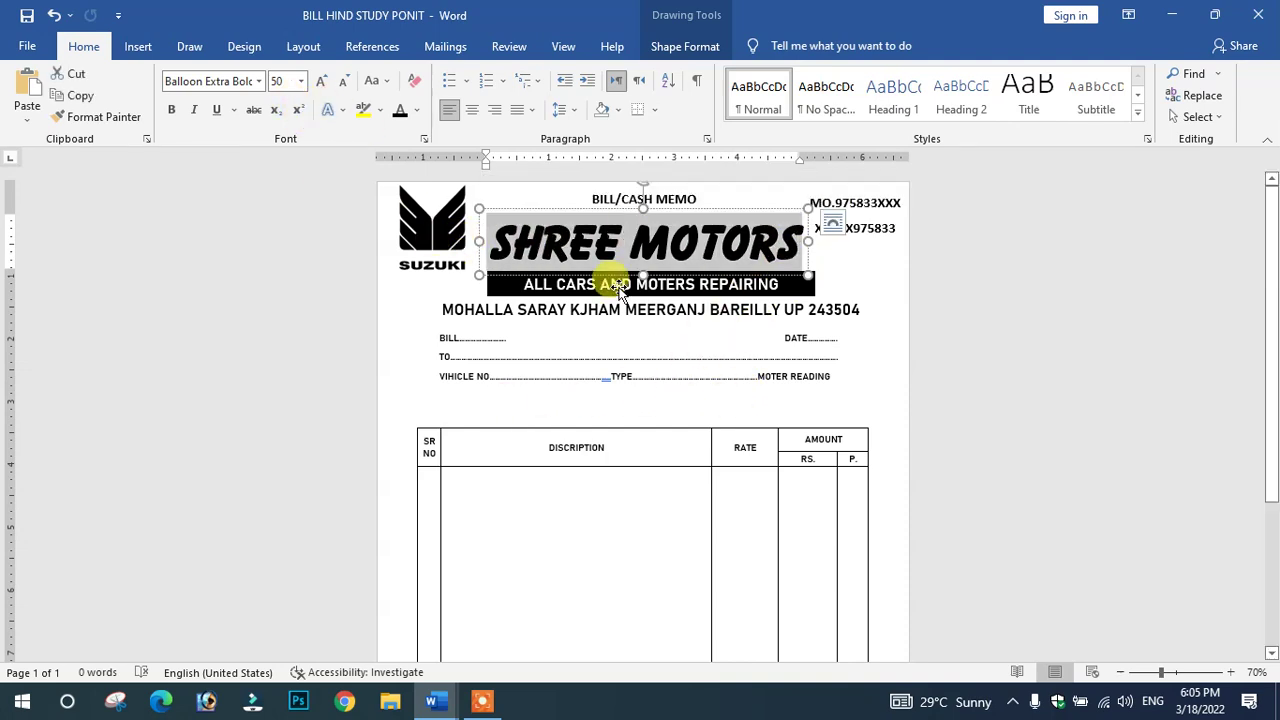
{"action": "left_click", "coordinate": [566, 245]}
{"action": "scroll", "coordinate": [790, 240], "scroll_direction": "up", "scroll_amount": 3, "text": "ctrl"}
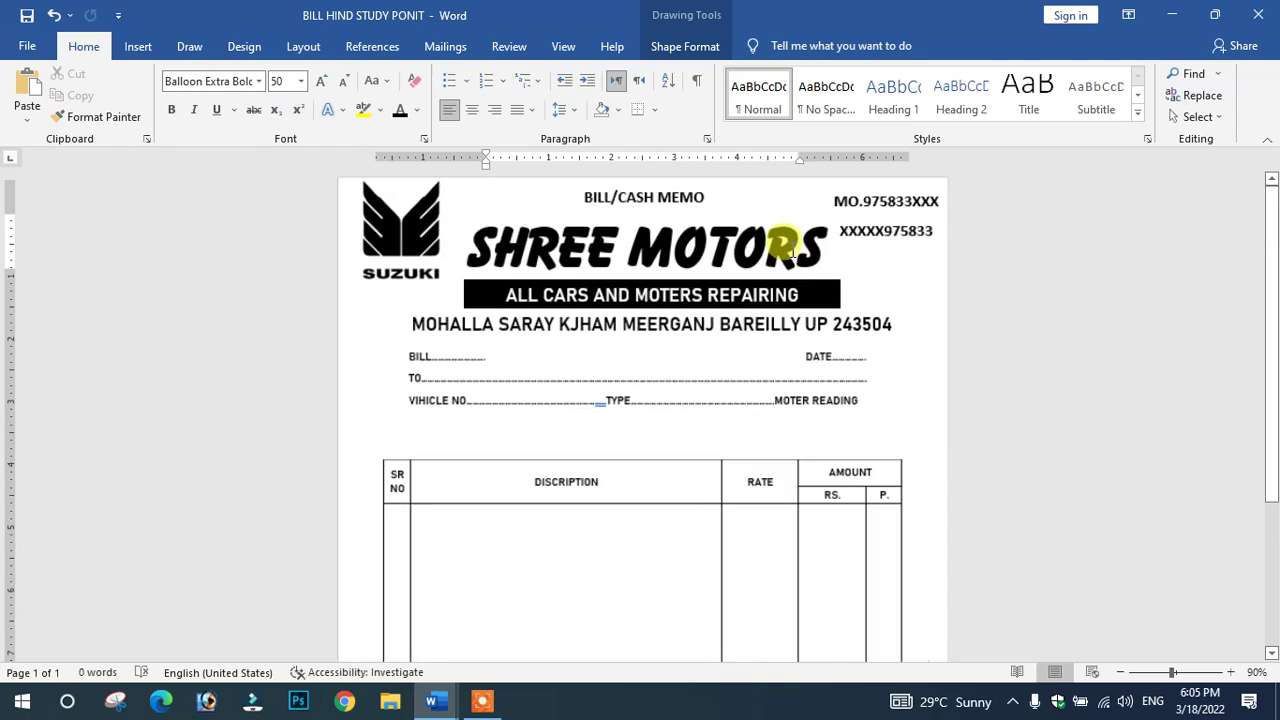
{"action": "left_click_drag", "start_coordinate": [851, 251], "coordinate": [503, 243]}
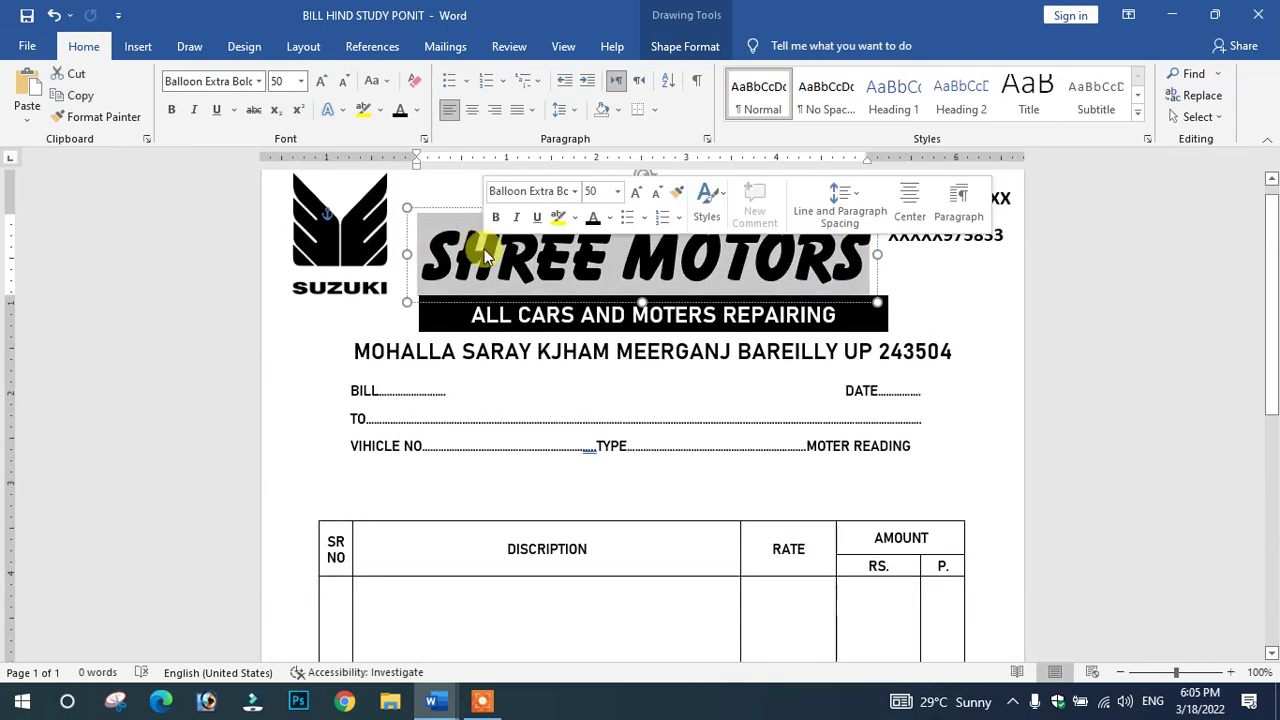
{"action": "type", "text": "HINMD"}
{"action": "key", "text": "BackSpace"}
{"action": "key", "text": "BackSpace"}
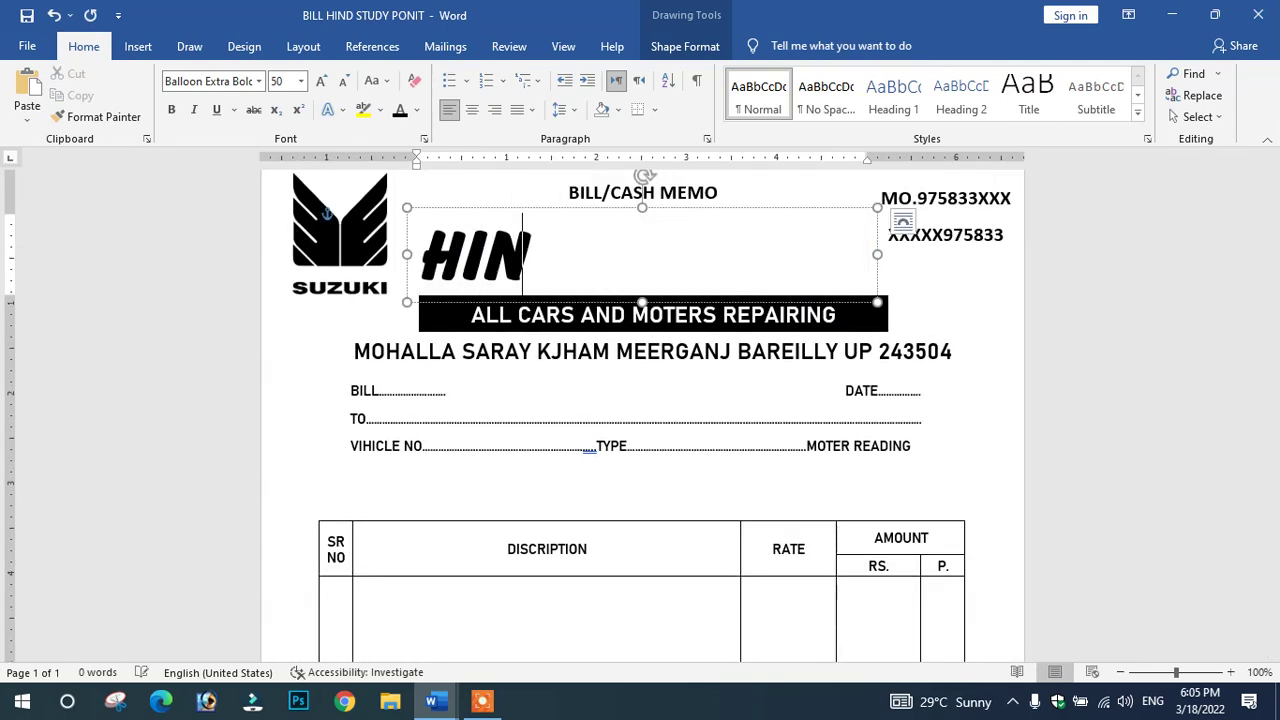
{"action": "type", "text": "D STU"}
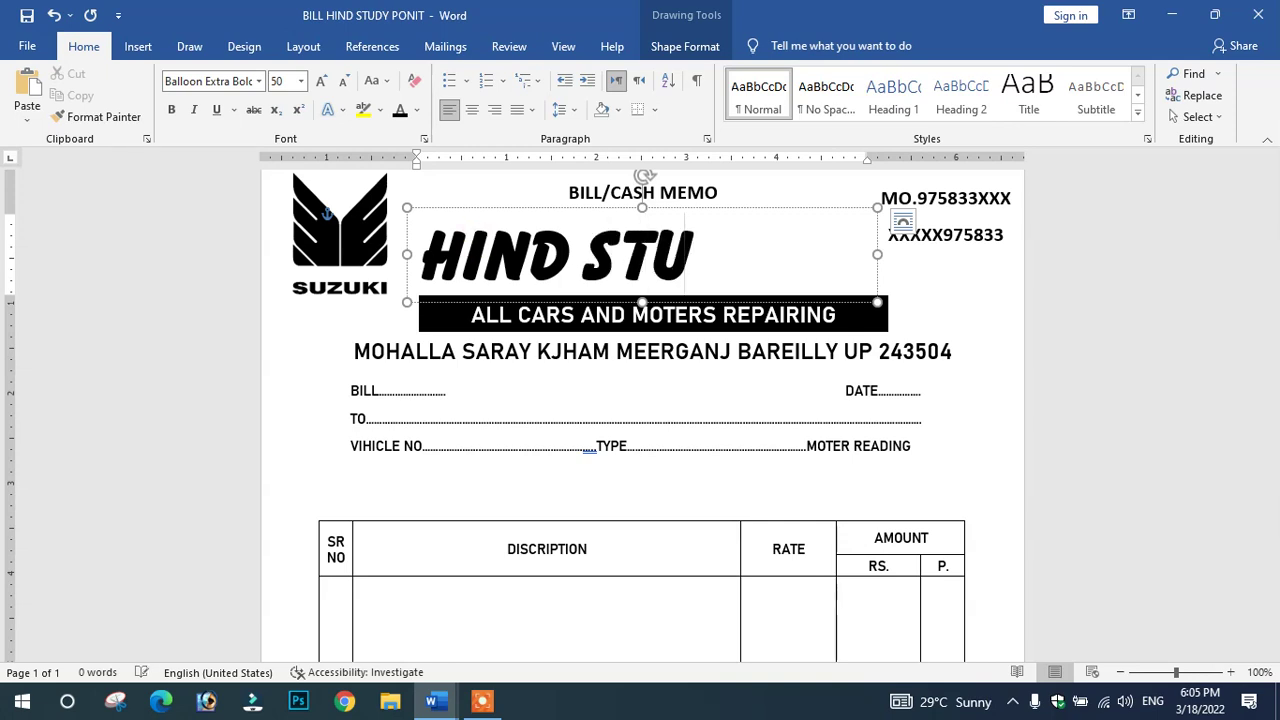
{"action": "type", "text": "DY PON"}
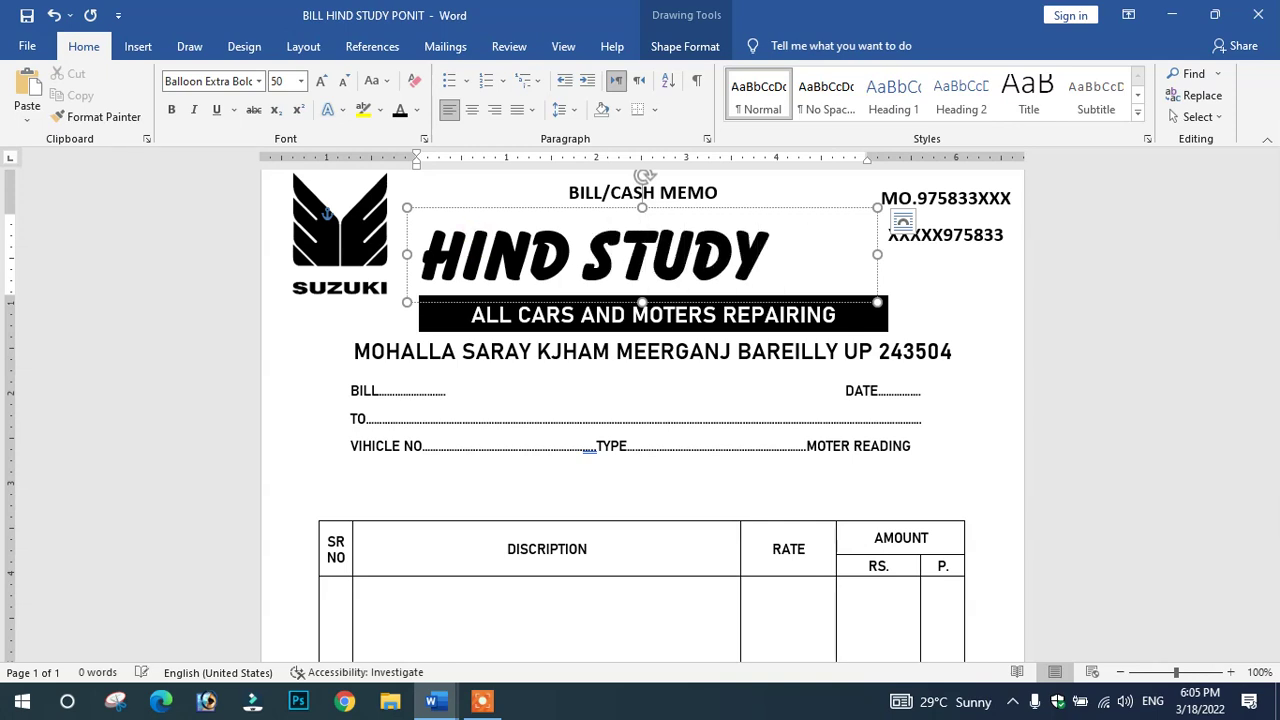
Format the heading at 36 pt in red and centre it
{"action": "triple_click", "coordinate": [863, 251]}
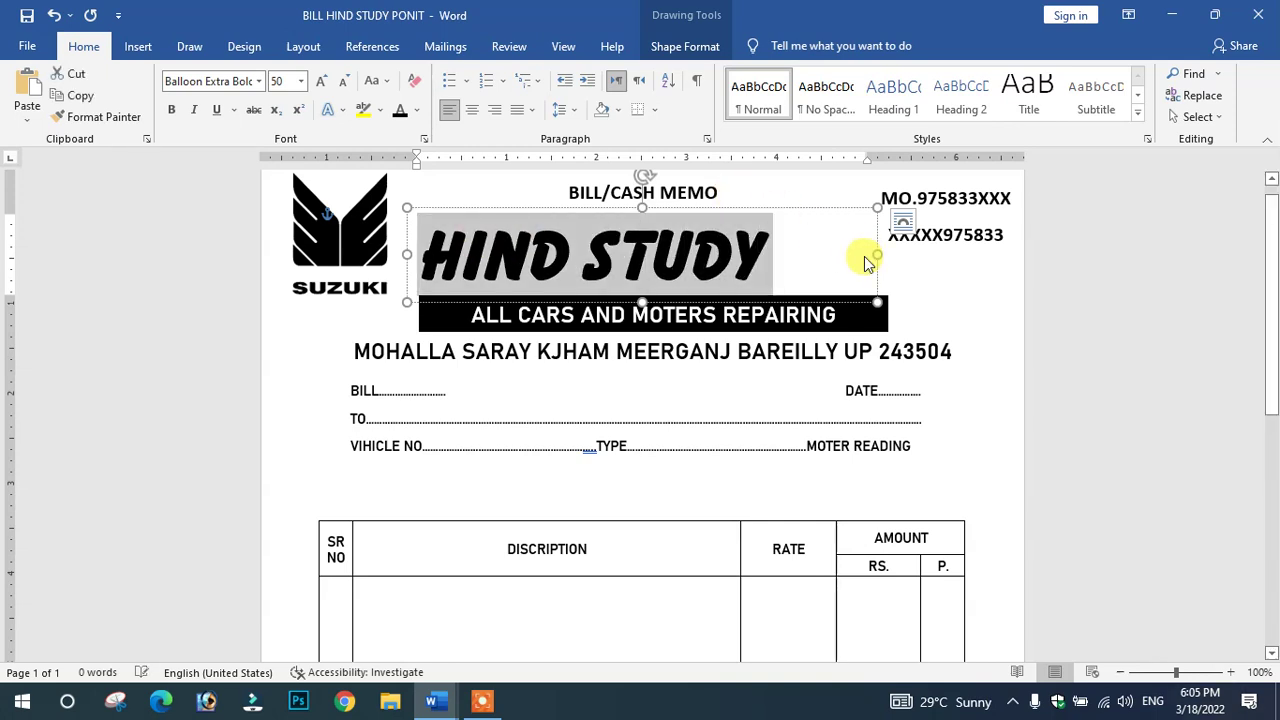
{"action": "left_click", "coordinate": [343, 81]}
{"action": "left_click", "coordinate": [343, 81]}
{"action": "left_click", "coordinate": [343, 81]}
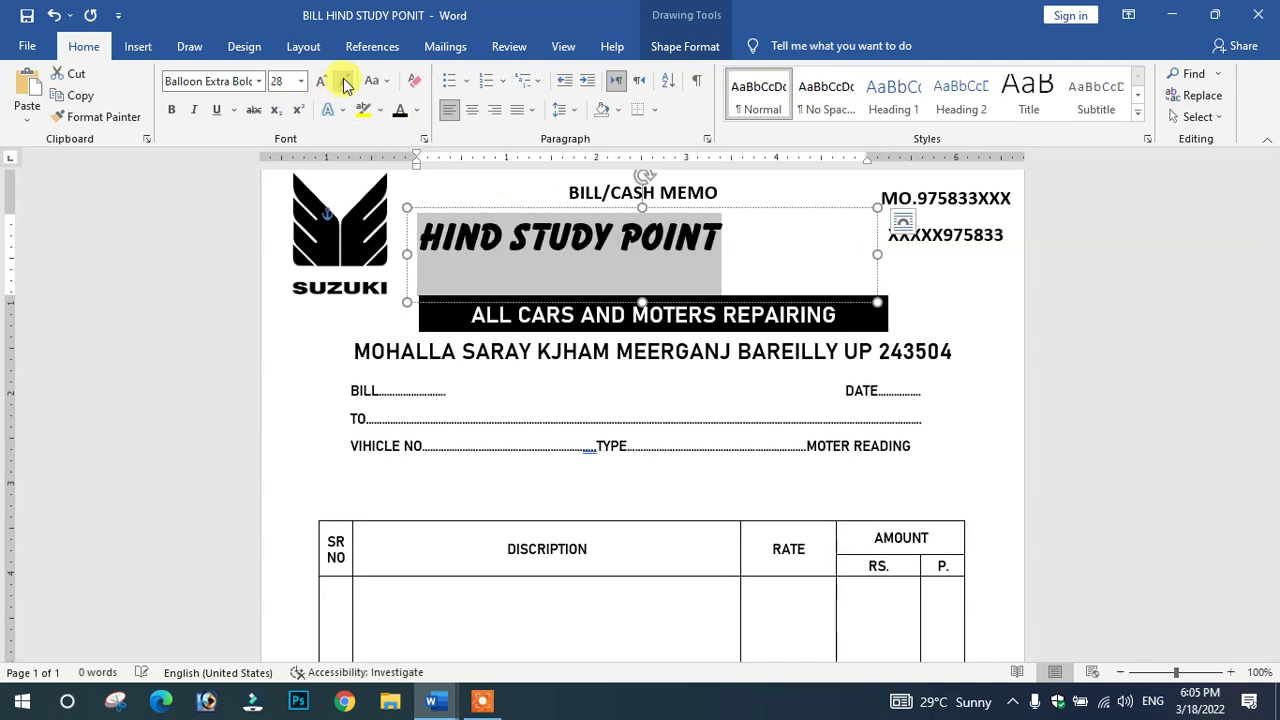
{"action": "left_click", "coordinate": [322, 81]}
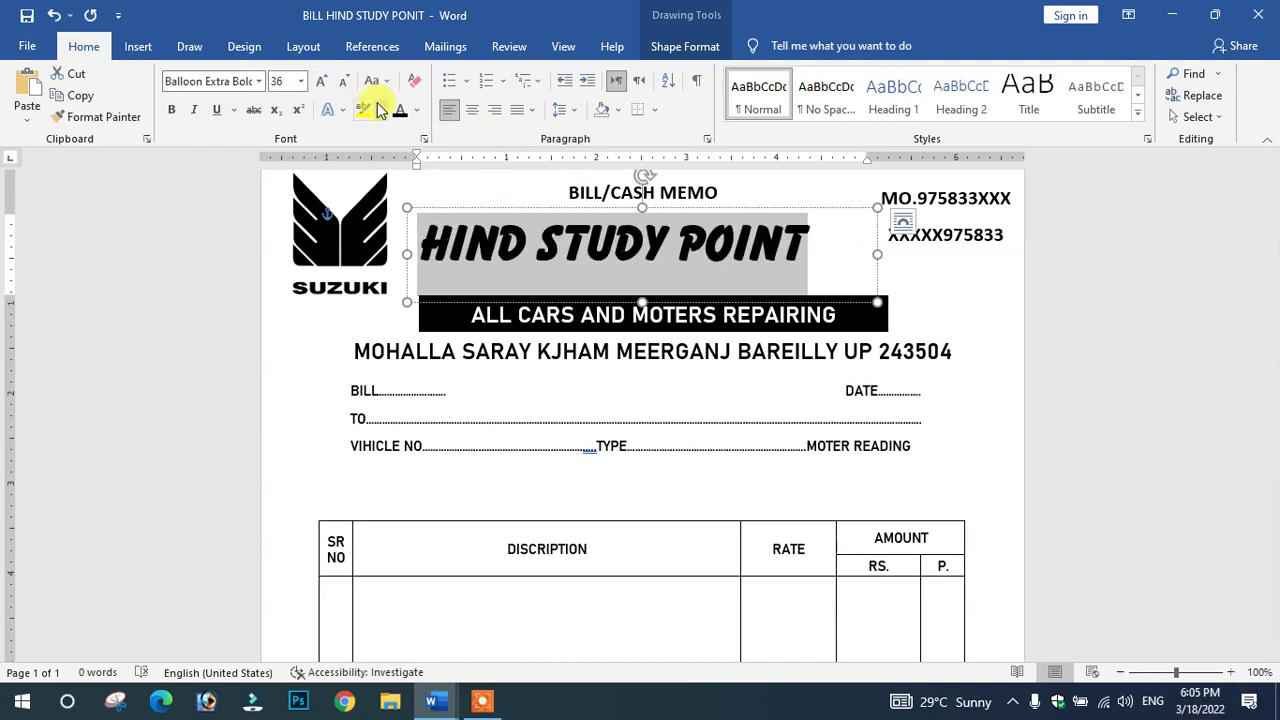
{"action": "left_click", "coordinate": [417, 110]}
{"action": "left_click", "coordinate": [415, 279]}
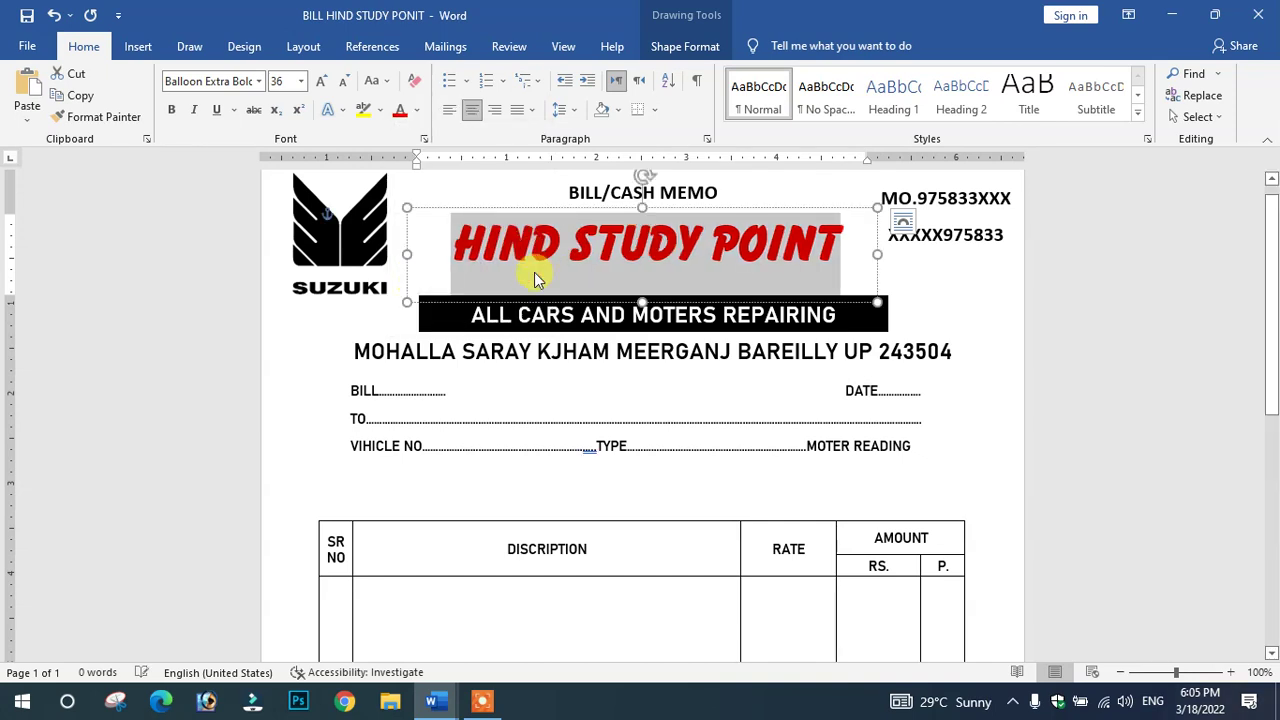
{"action": "key", "text": "ctrl+e"}
{"action": "left_click", "coordinate": [509, 337]}
Replace the car-repair banner wording with ALL COMPUTER COURSE AVAILABLE
{"action": "left_click_drag", "start_coordinate": [479, 303], "coordinate": [835, 314]}
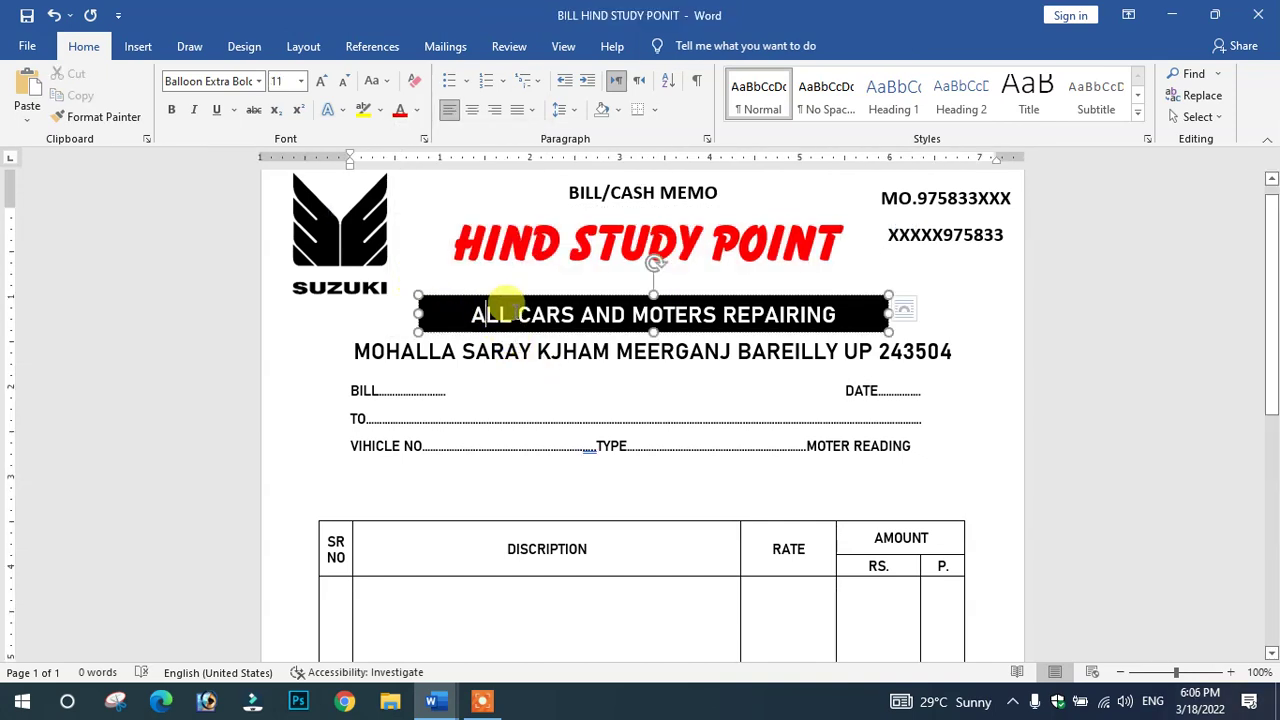
{"action": "scroll", "coordinate": [690, 380], "scroll_direction": "down", "scroll_amount": 1}
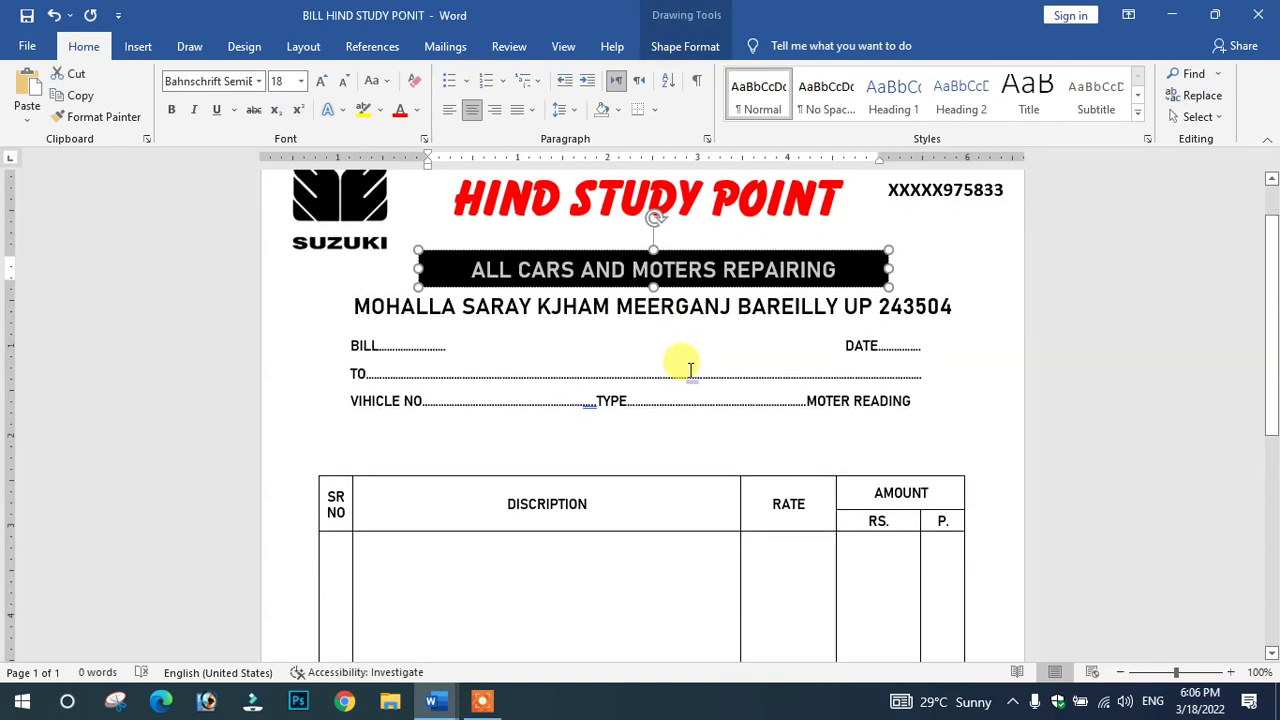
{"action": "scroll", "coordinate": [686, 365], "scroll_direction": "up", "scroll_amount": 1}
{"action": "type", "text": "AL"}
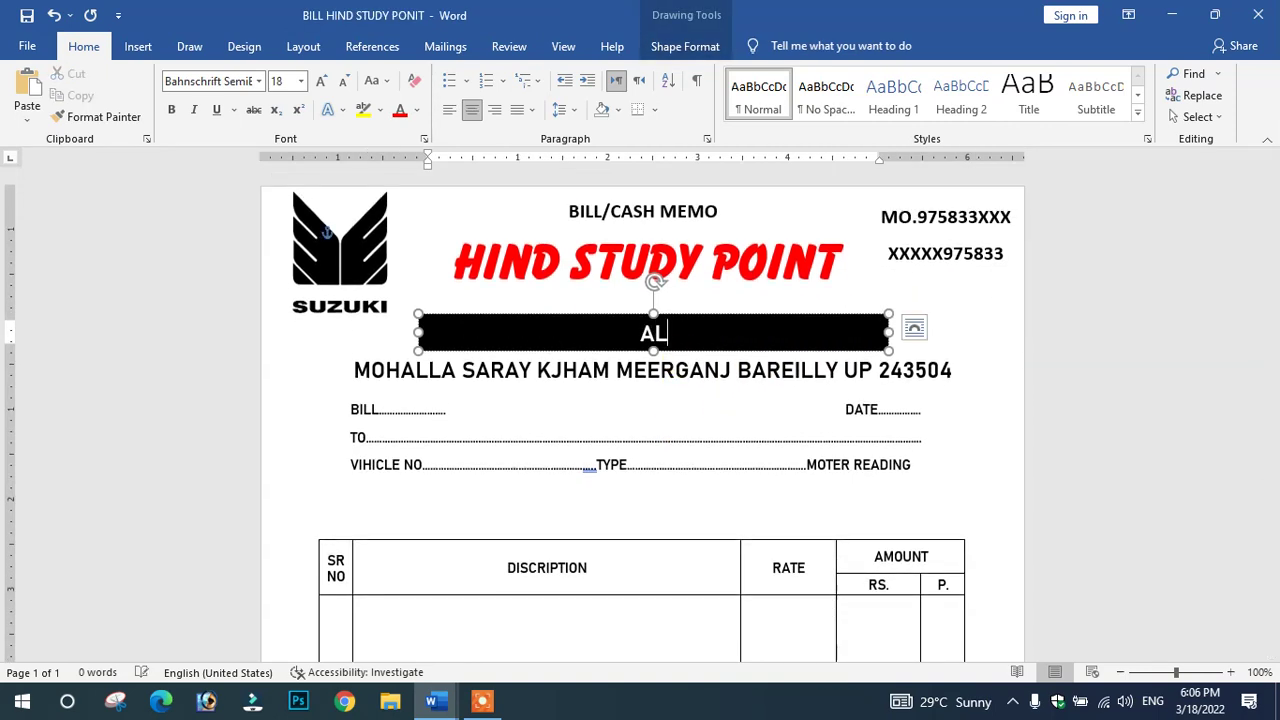
{"action": "type", "text": "L COMP"}
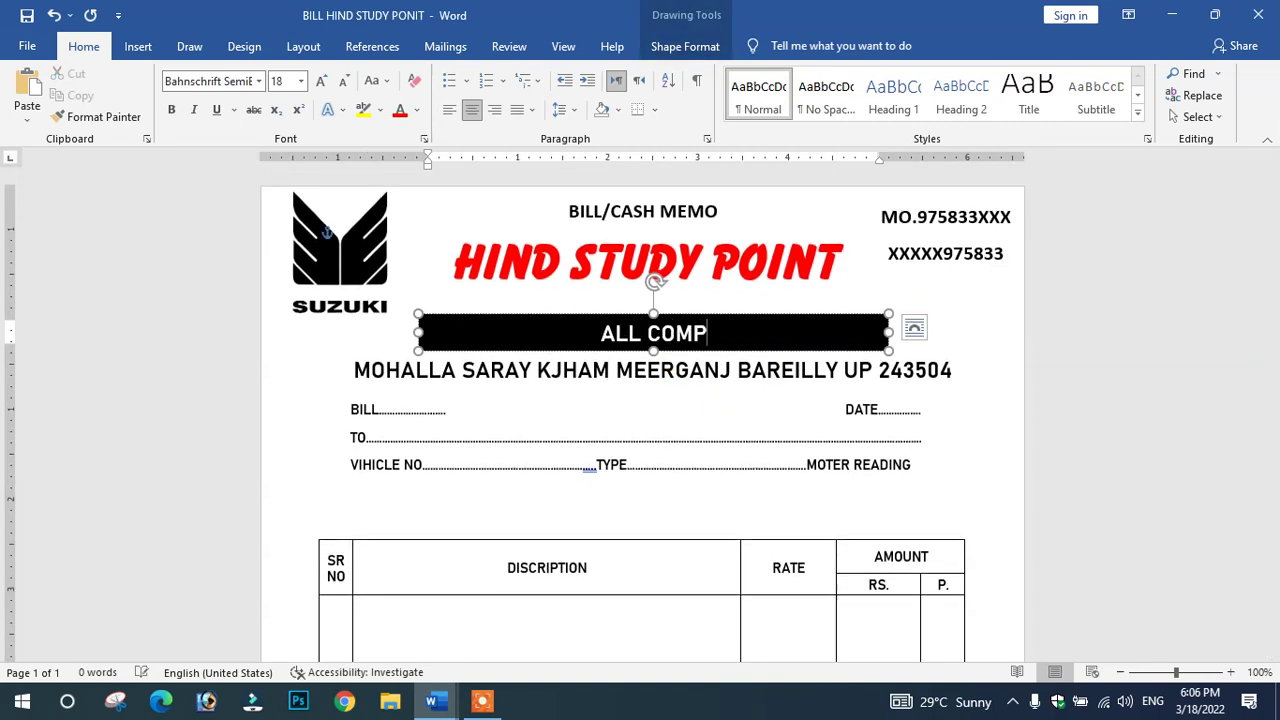
{"action": "type", "text": "UTER "}
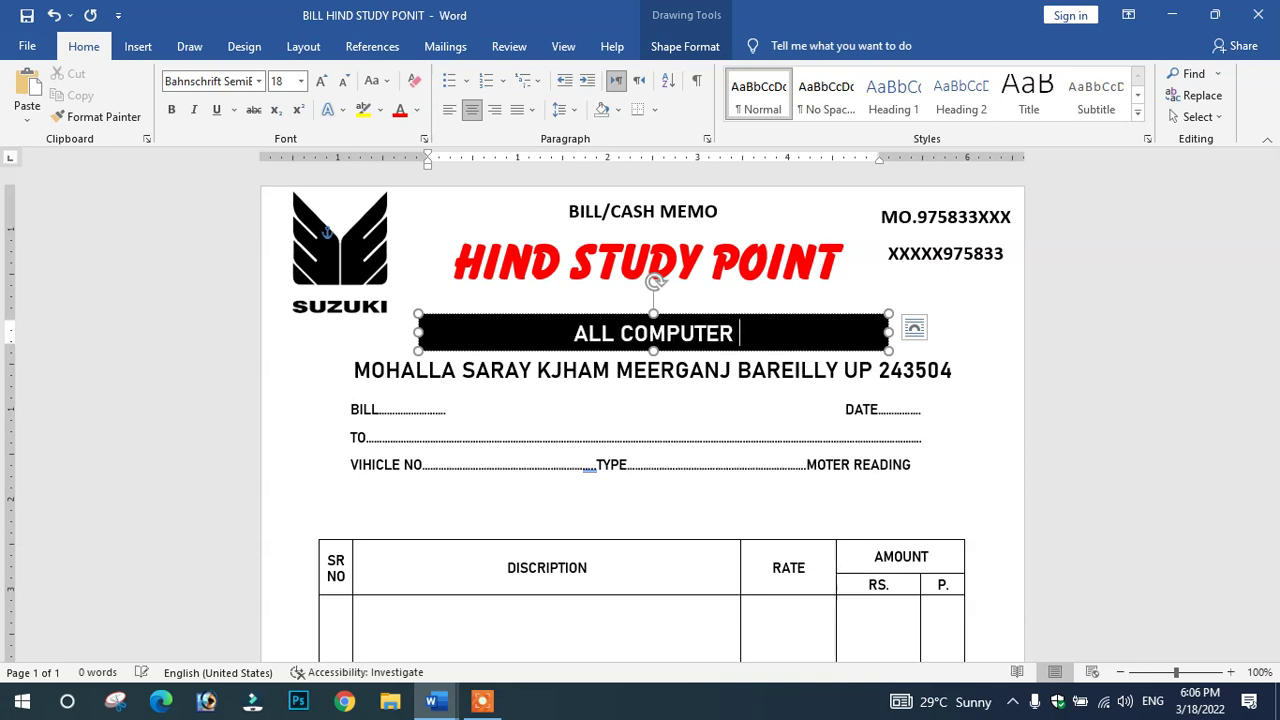
{"action": "type", "text": "COURSE"}
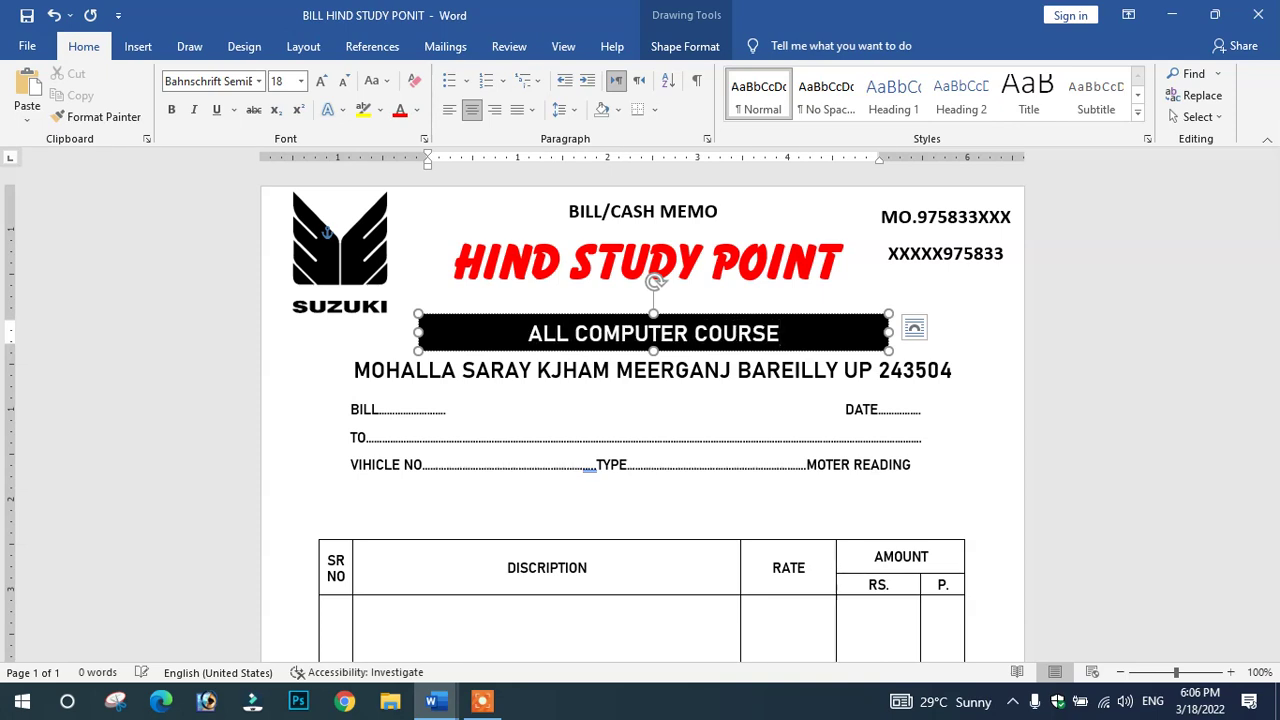
{"action": "type", "text": " AVAIL"}
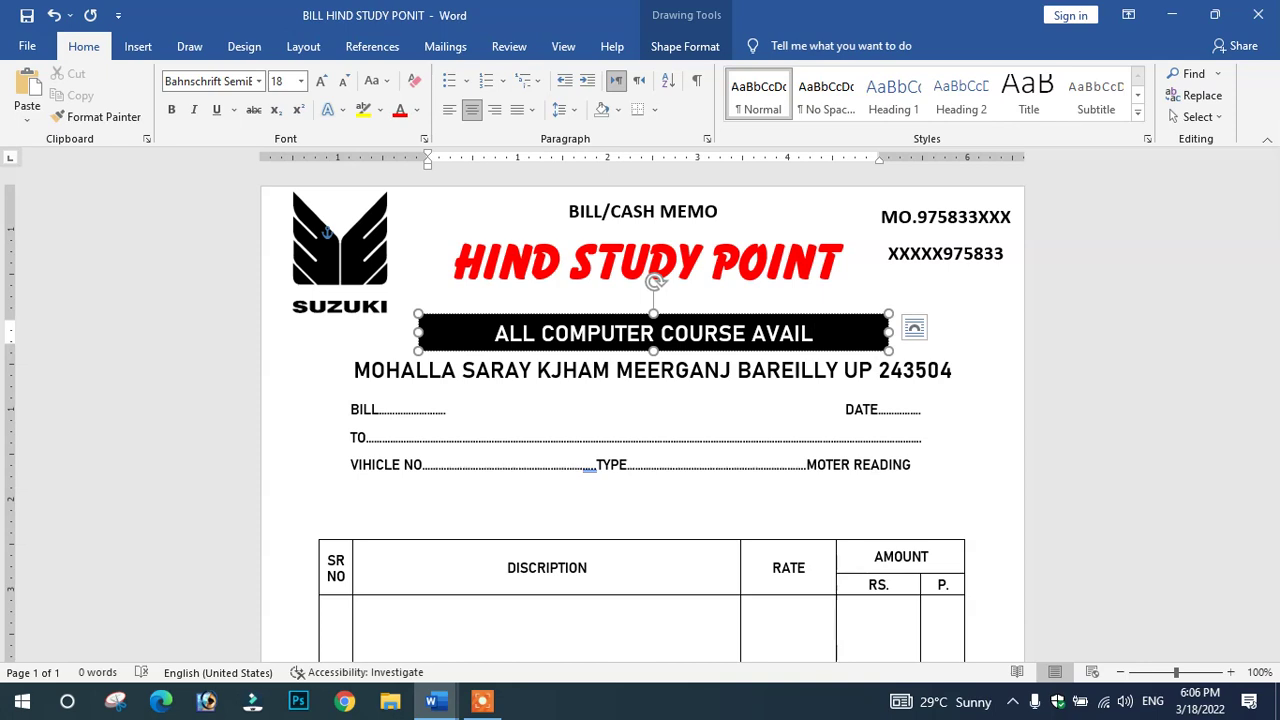
{"action": "type", "text": "ABLE"}
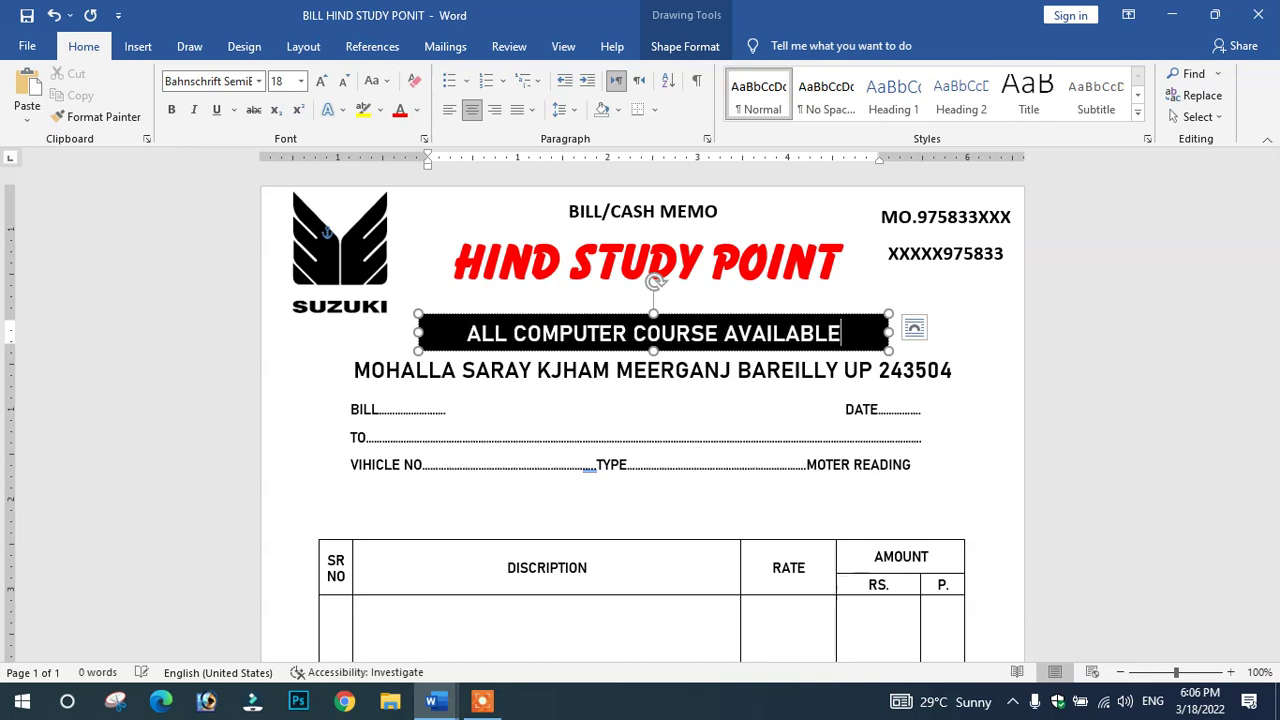
{"action": "scroll", "coordinate": [650, 408], "scroll_direction": "down", "scroll_amount": 1}
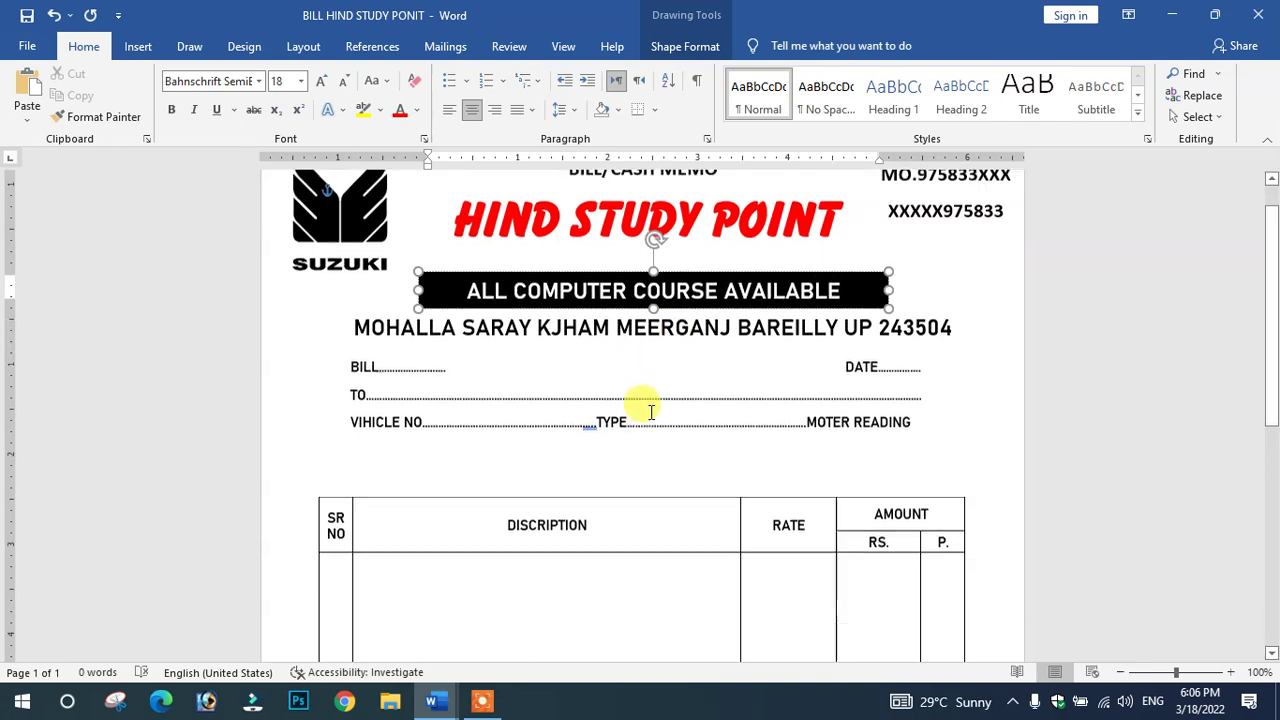
{"action": "scroll", "coordinate": [651, 406], "scroll_direction": "down", "scroll_amount": 1}
{"action": "scroll", "coordinate": [655, 408], "scroll_direction": "up", "scroll_amount": 1}
{"action": "scroll", "coordinate": [655, 408], "scroll_direction": "up", "scroll_amount": 1}
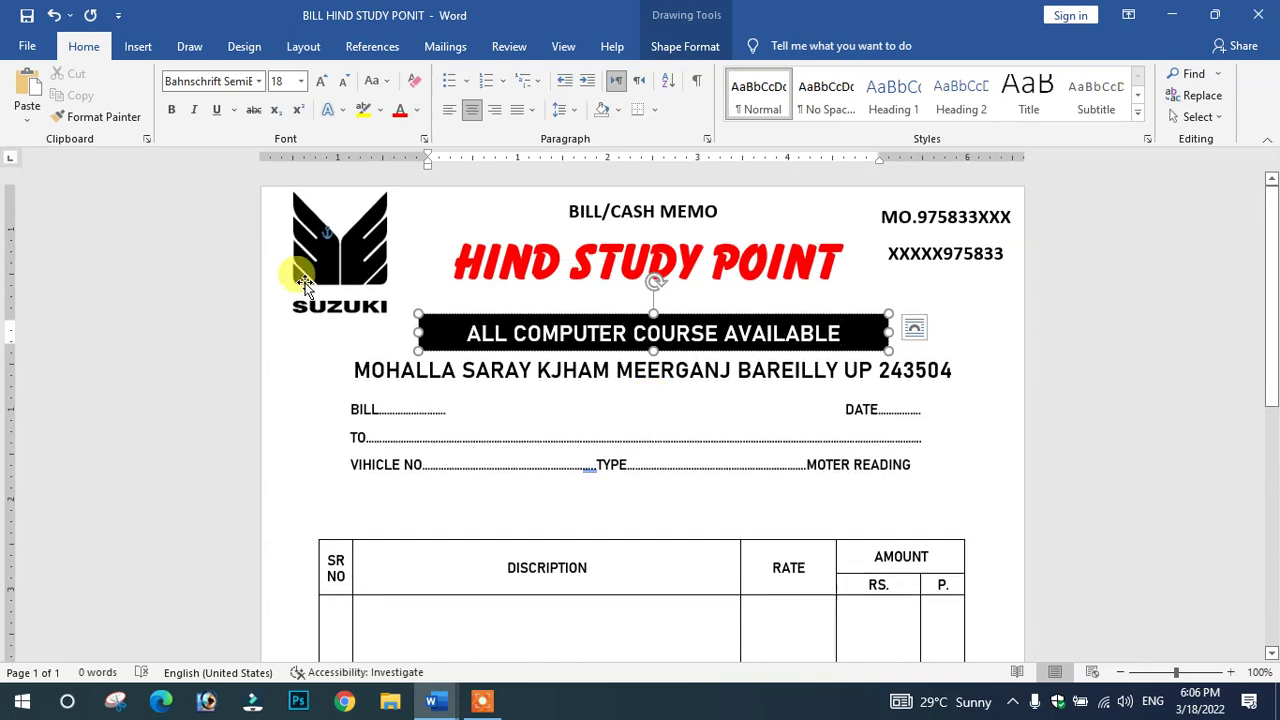
Delete the Suzuki logo and insert the logo PNG from the HIND COMPUTERS drive
{"action": "left_click", "coordinate": [316, 258]}
{"action": "left_click", "coordinate": [318, 272]}
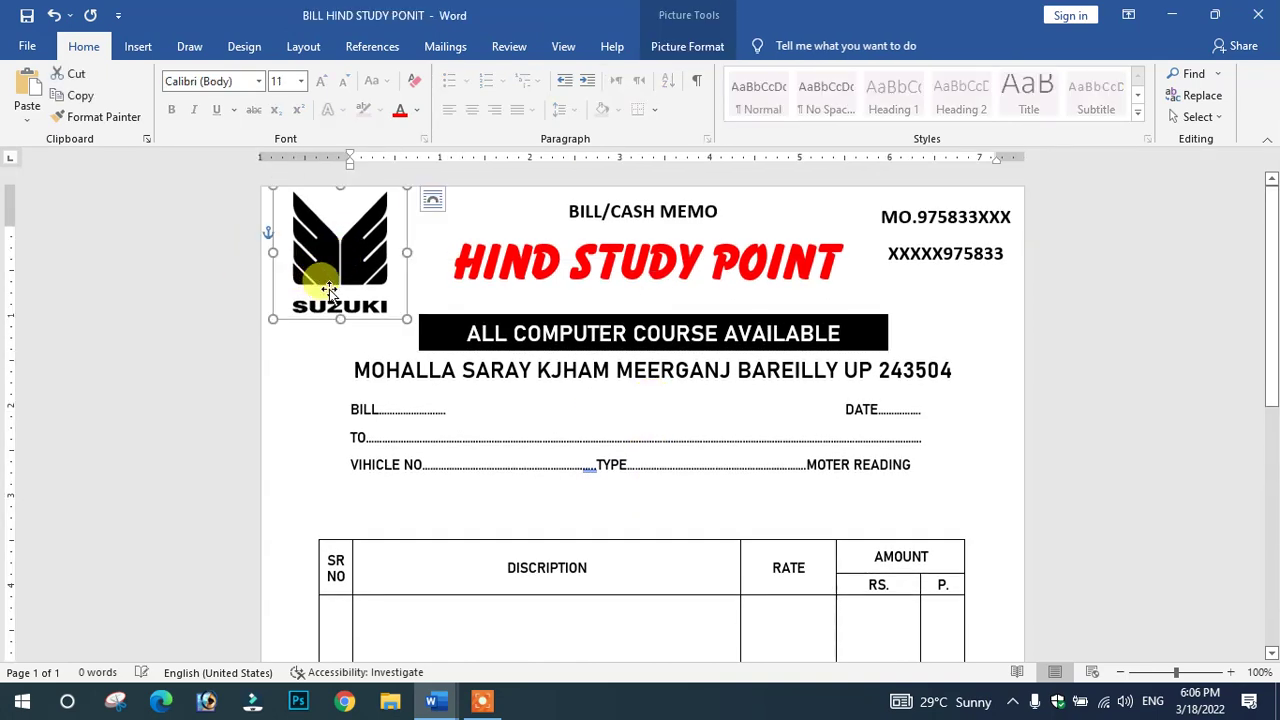
{"action": "key", "text": "Delete"}
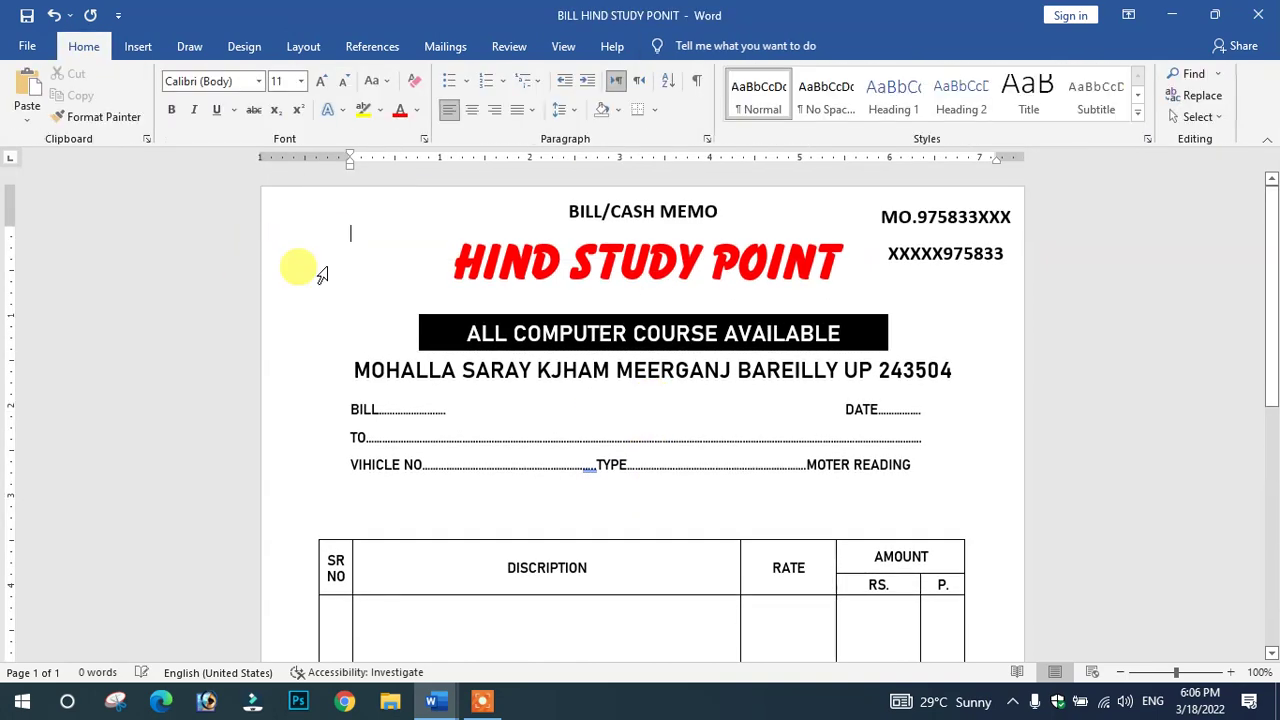
{"action": "left_click", "coordinate": [138, 46]}
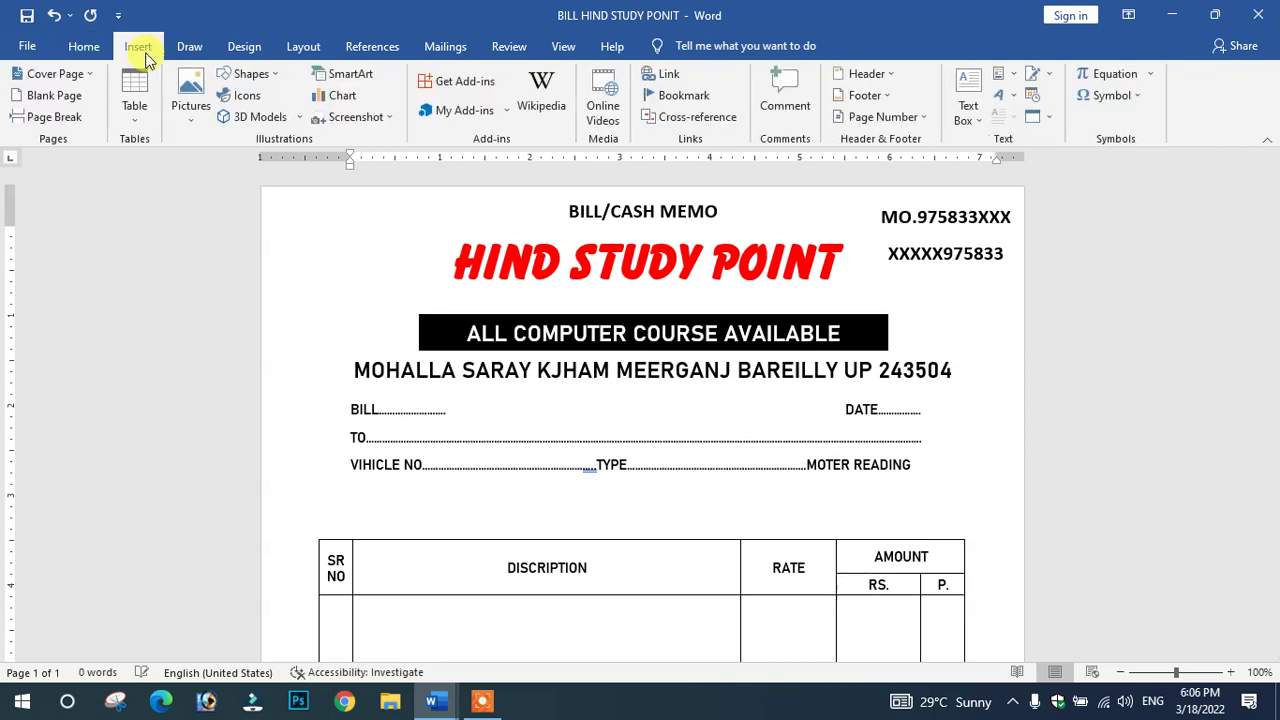
{"action": "left_click", "coordinate": [195, 90]}
{"action": "left_click", "coordinate": [228, 164]}
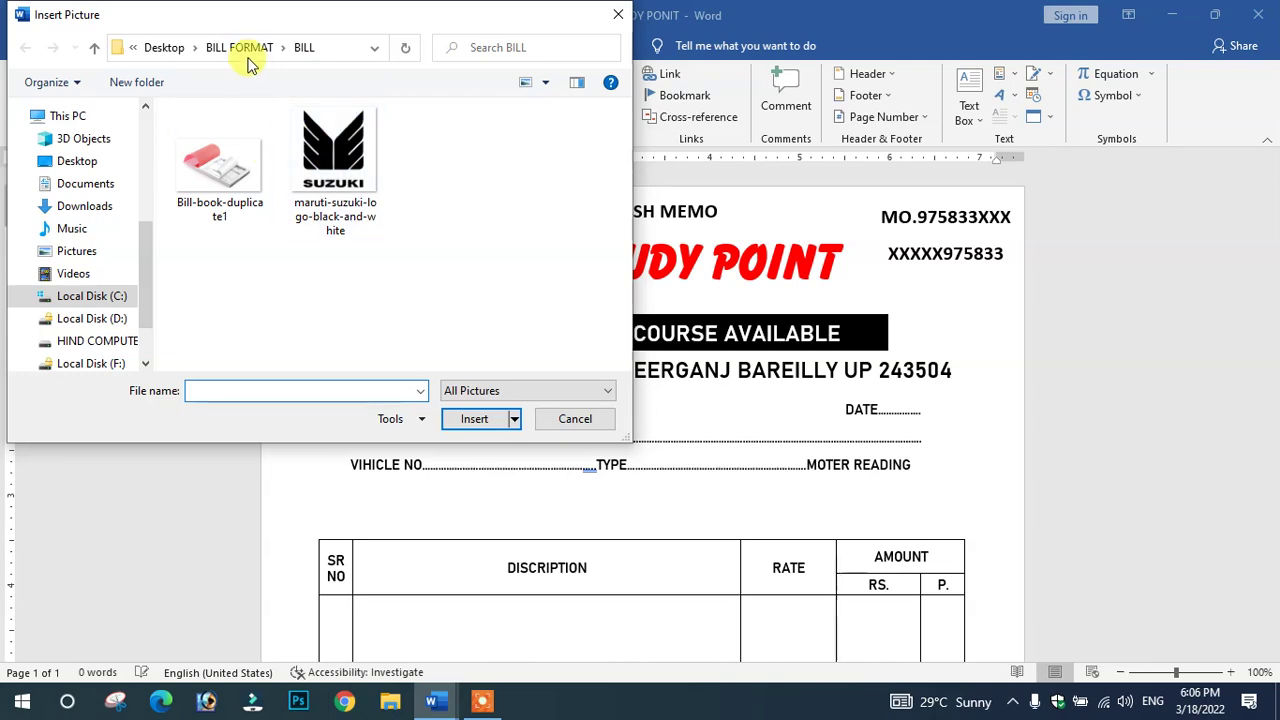
{"action": "left_click", "coordinate": [88, 340]}
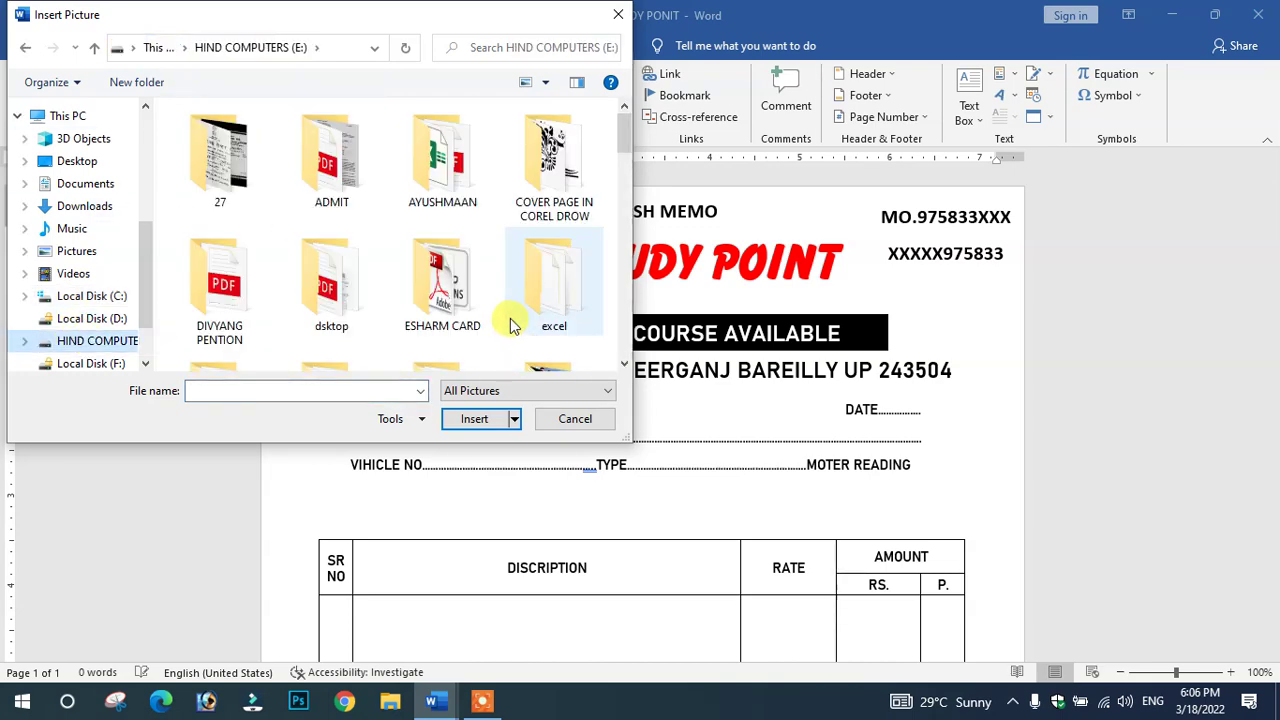
{"action": "scroll", "coordinate": [505, 330], "scroll_direction": "down", "scroll_amount": 5}
{"action": "scroll", "coordinate": [505, 330], "scroll_direction": "down", "scroll_amount": 5}
{"action": "scroll", "coordinate": [505, 330], "scroll_direction": "down", "scroll_amount": 5}
{"action": "scroll", "coordinate": [505, 330], "scroll_direction": "up", "scroll_amount": 1}
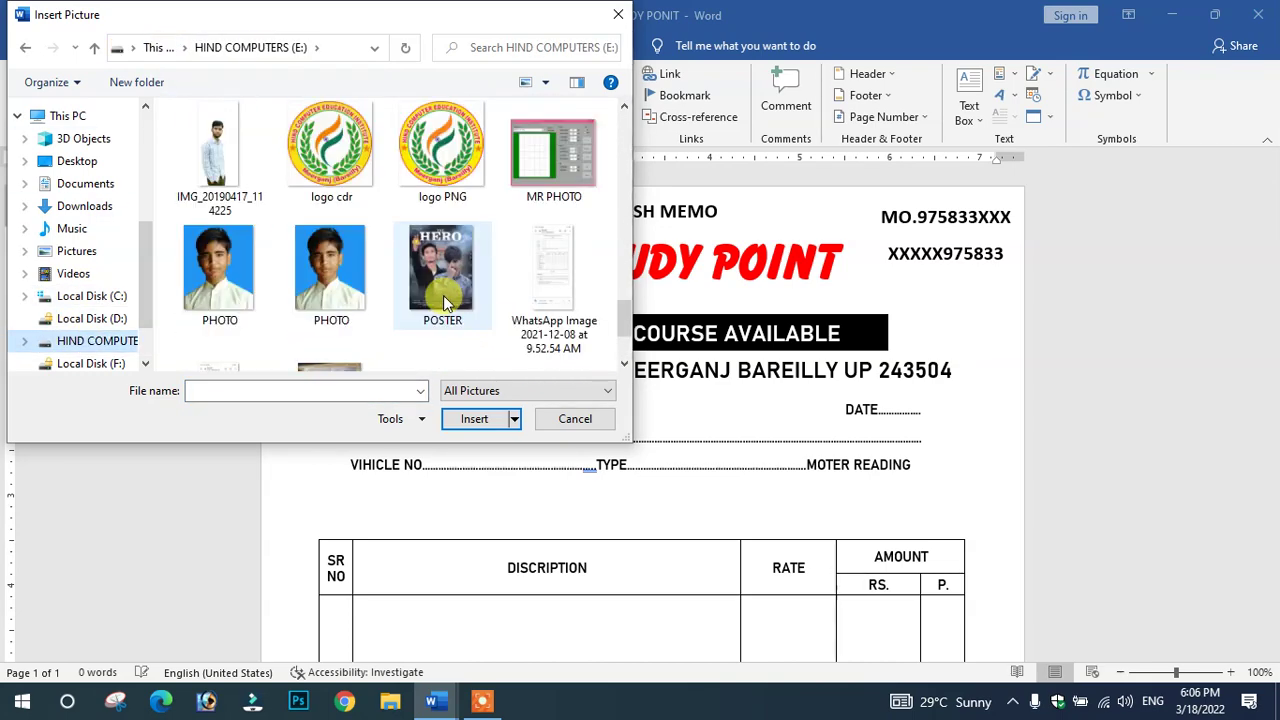
{"action": "left_click", "coordinate": [440, 168]}
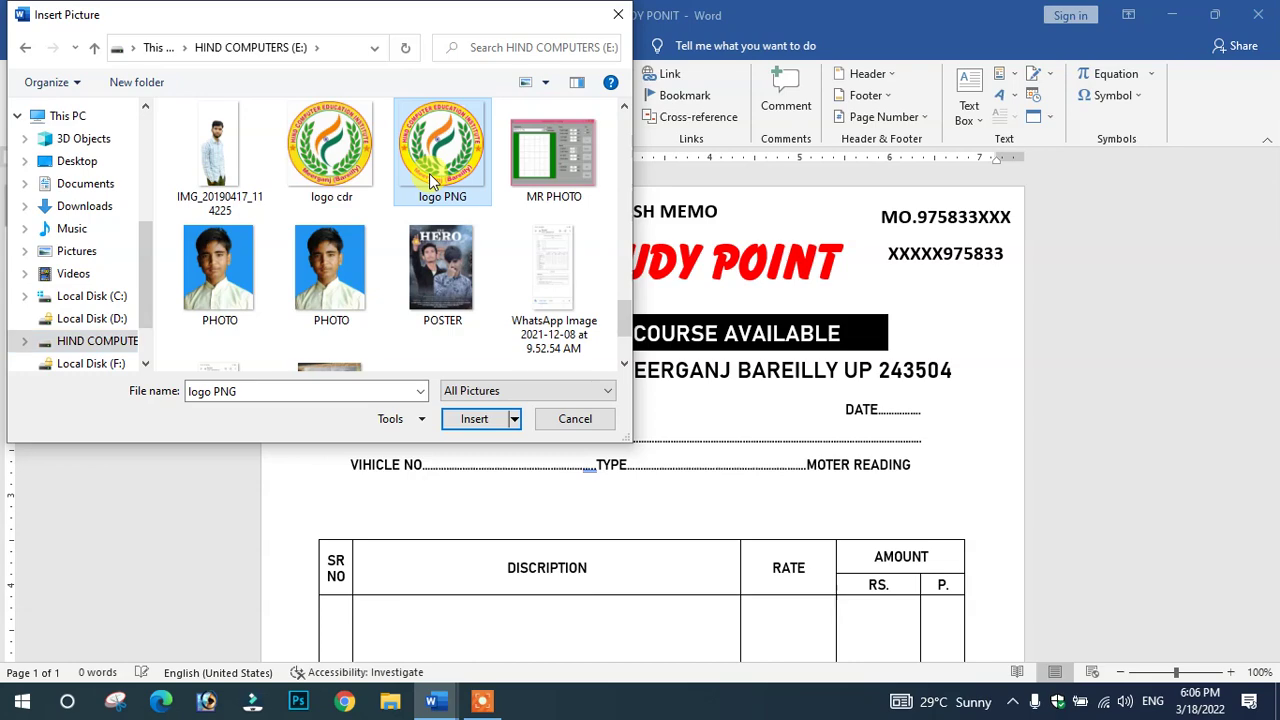
{"action": "left_click", "coordinate": [478, 418]}
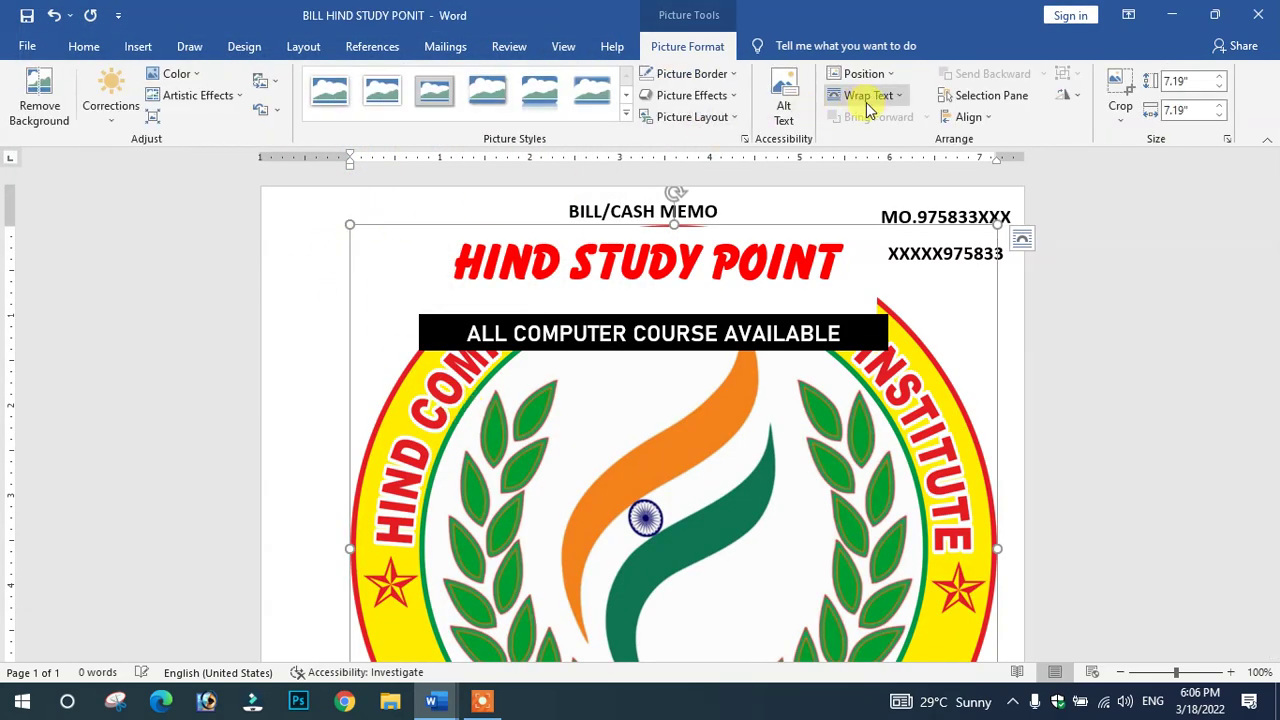
Set the new logo to Behind Text and shrink it into the top-left corner
{"action": "left_click", "coordinate": [877, 96]}
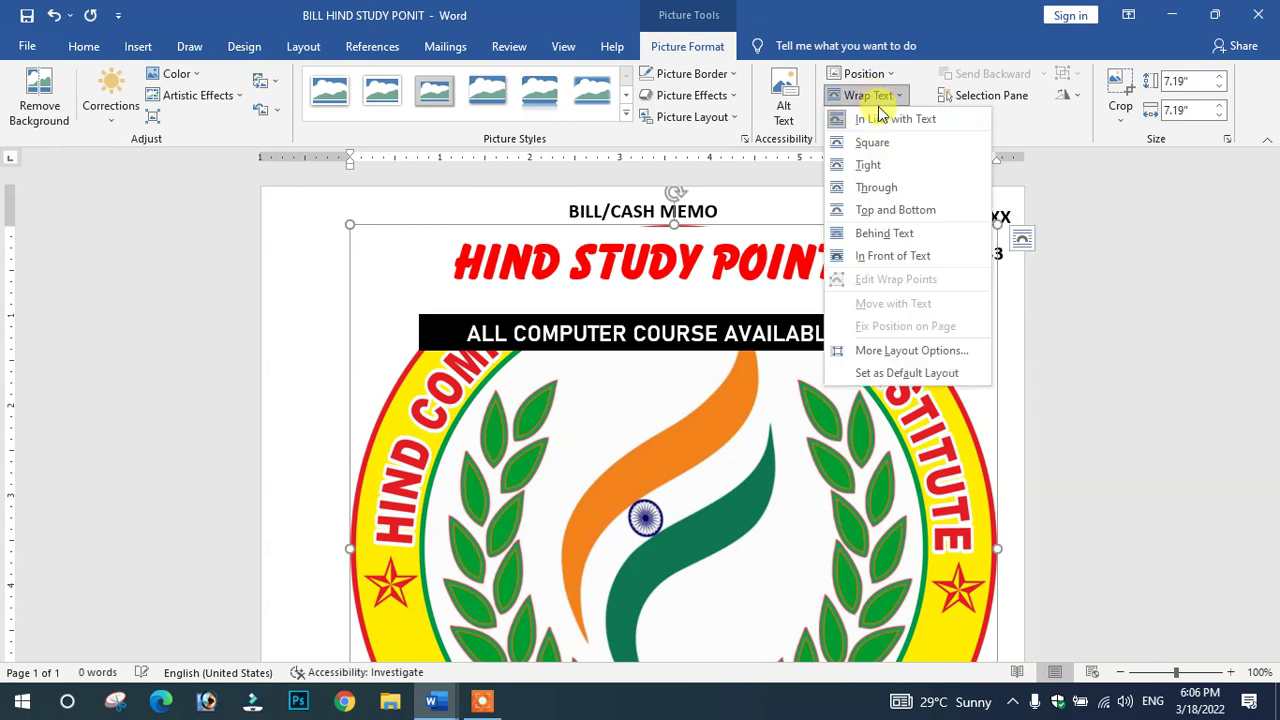
{"action": "left_click", "coordinate": [877, 234]}
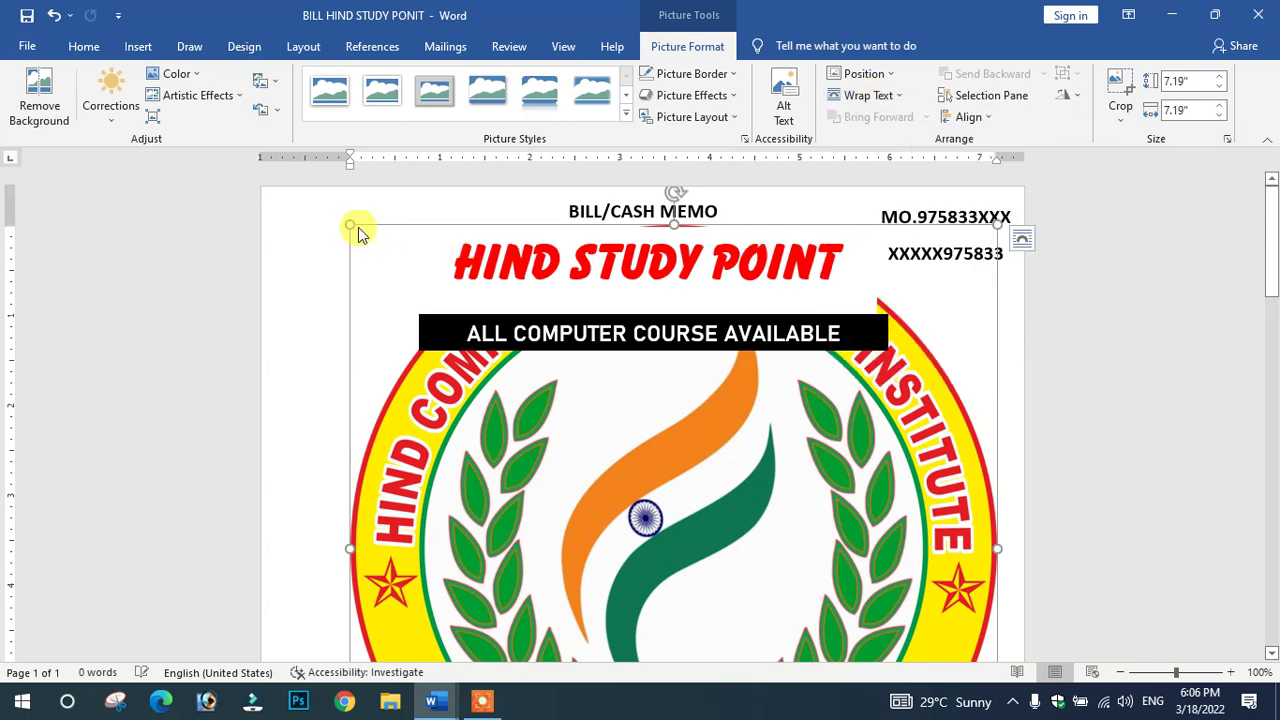
{"action": "scroll", "coordinate": [980, 537], "scroll_direction": "down", "scroll_amount": 5}
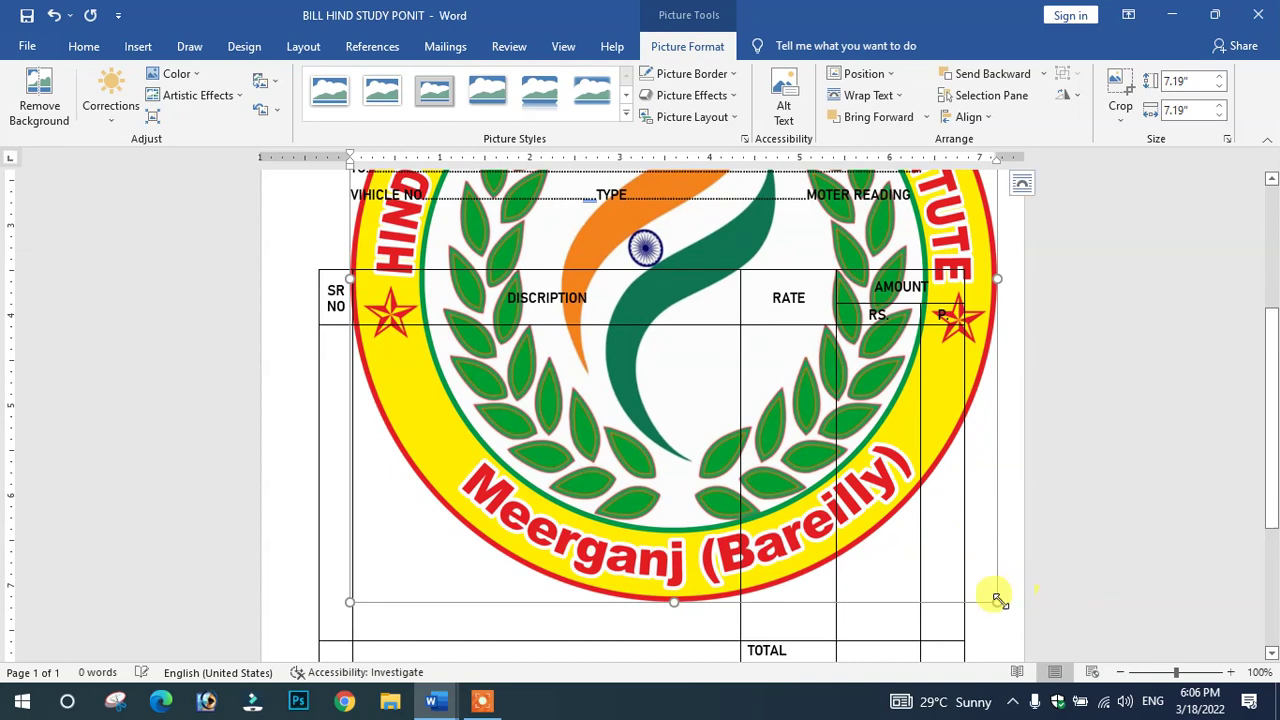
{"action": "left_click_drag", "start_coordinate": [447, 284], "coordinate": [600, 200]}
{"action": "scroll", "coordinate": [488, 300], "scroll_direction": "up", "scroll_amount": 5}
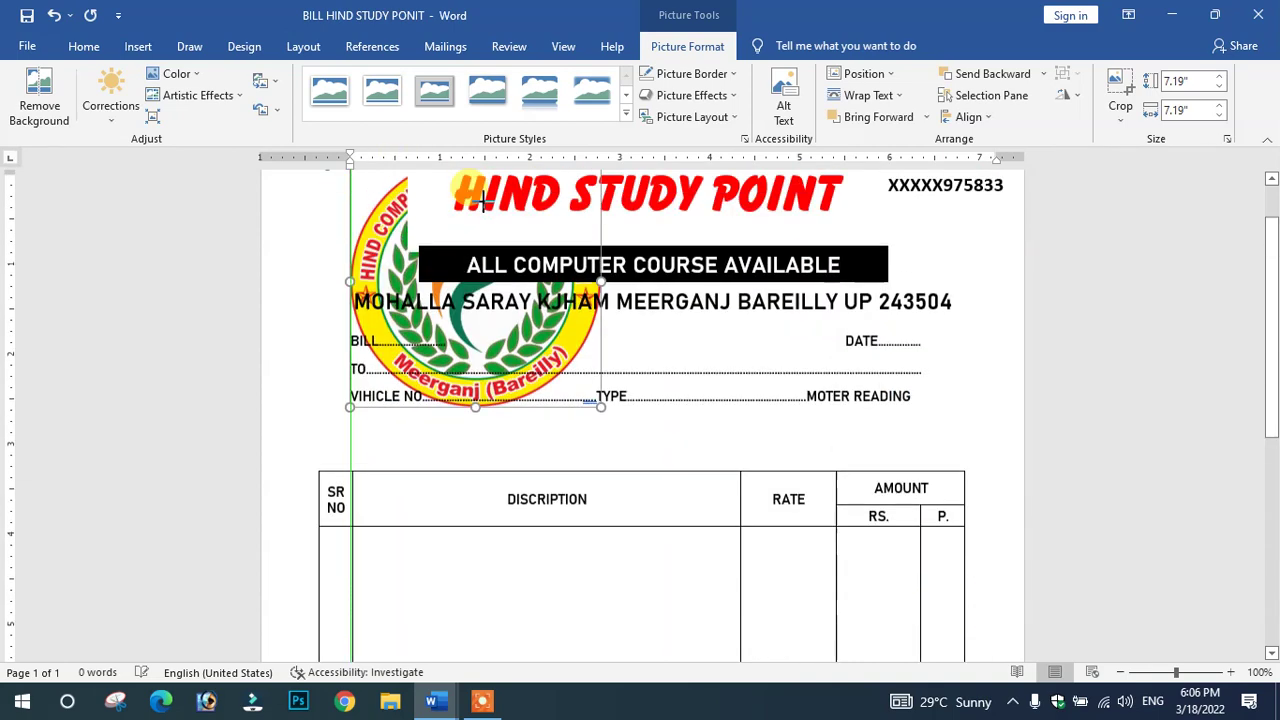
{"action": "left_click", "coordinate": [600, 475]}
{"action": "mouse_move", "coordinate": [597, 475]}
{"action": "left_mouse_down"}
{"action": "mouse_move", "coordinate": [410, 297]}
{"action": "mouse_move", "coordinate": [426, 300]}
{"action": "left_mouse_up"}
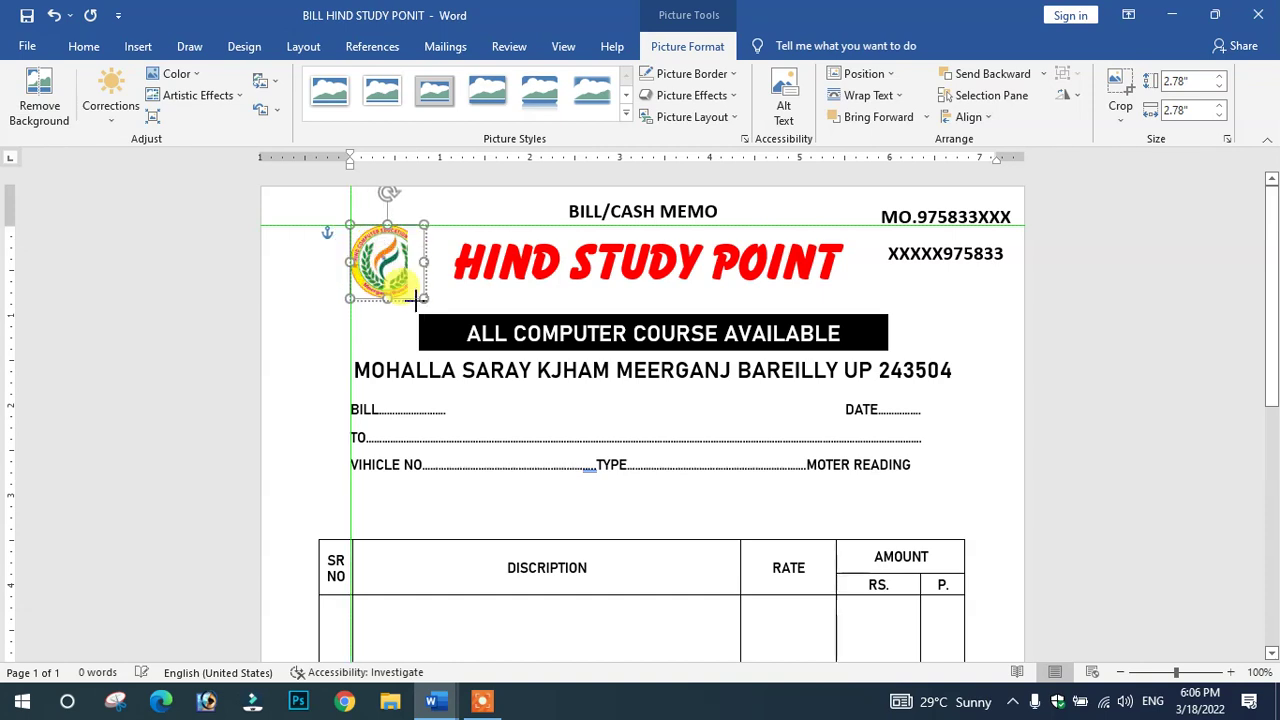
Adjust the HIND STUDY POINT heading box's stacking order against the banner
{"action": "left_click", "coordinate": [482, 273]}
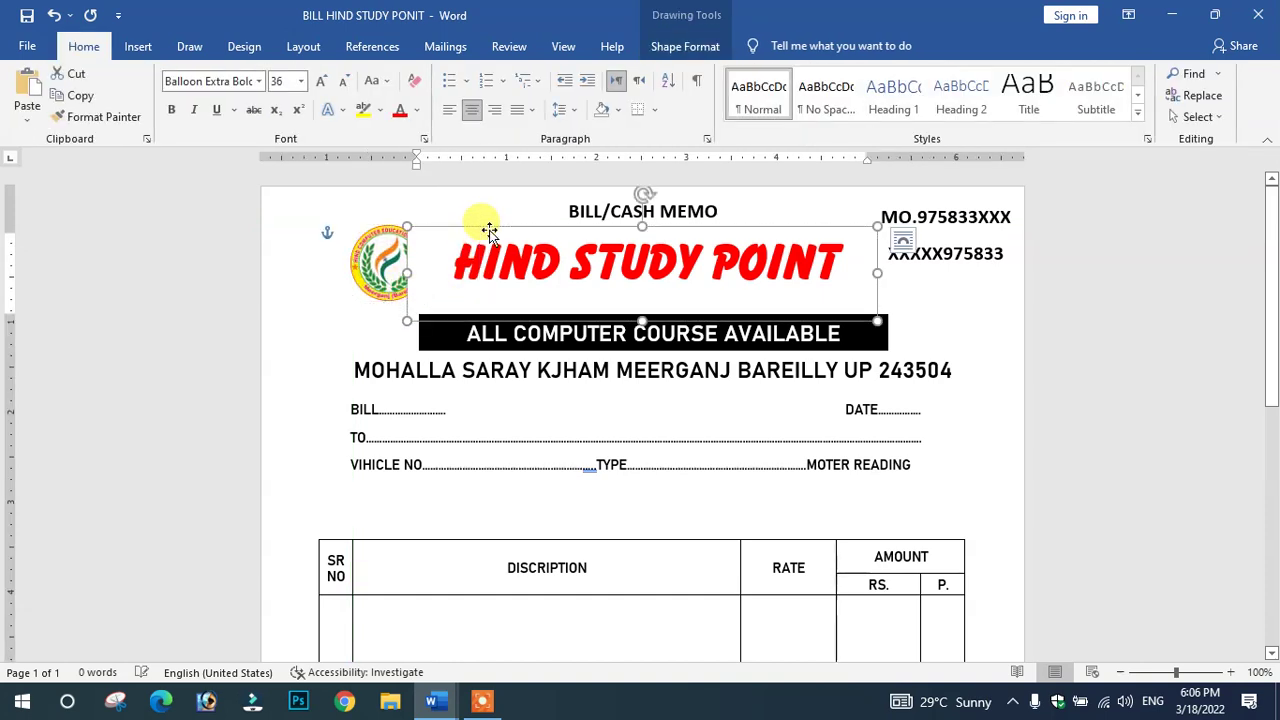
{"action": "left_click", "coordinate": [685, 50]}
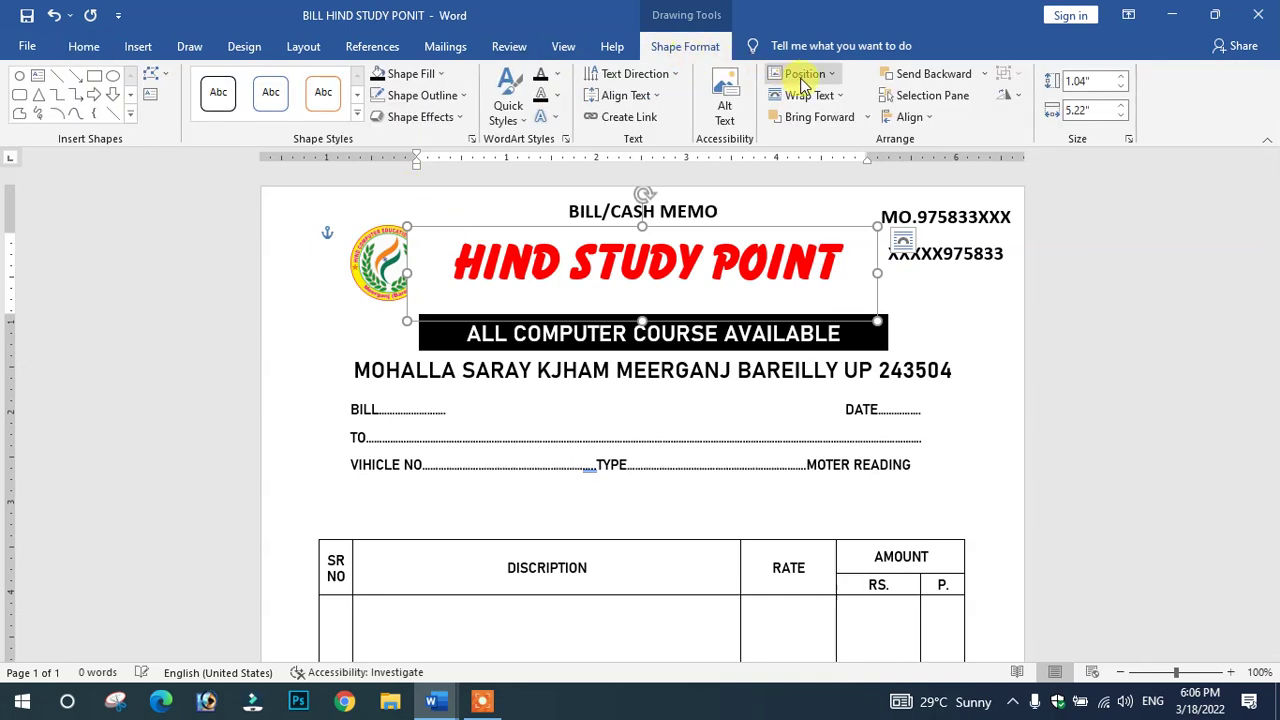
{"action": "left_click", "coordinate": [828, 118]}
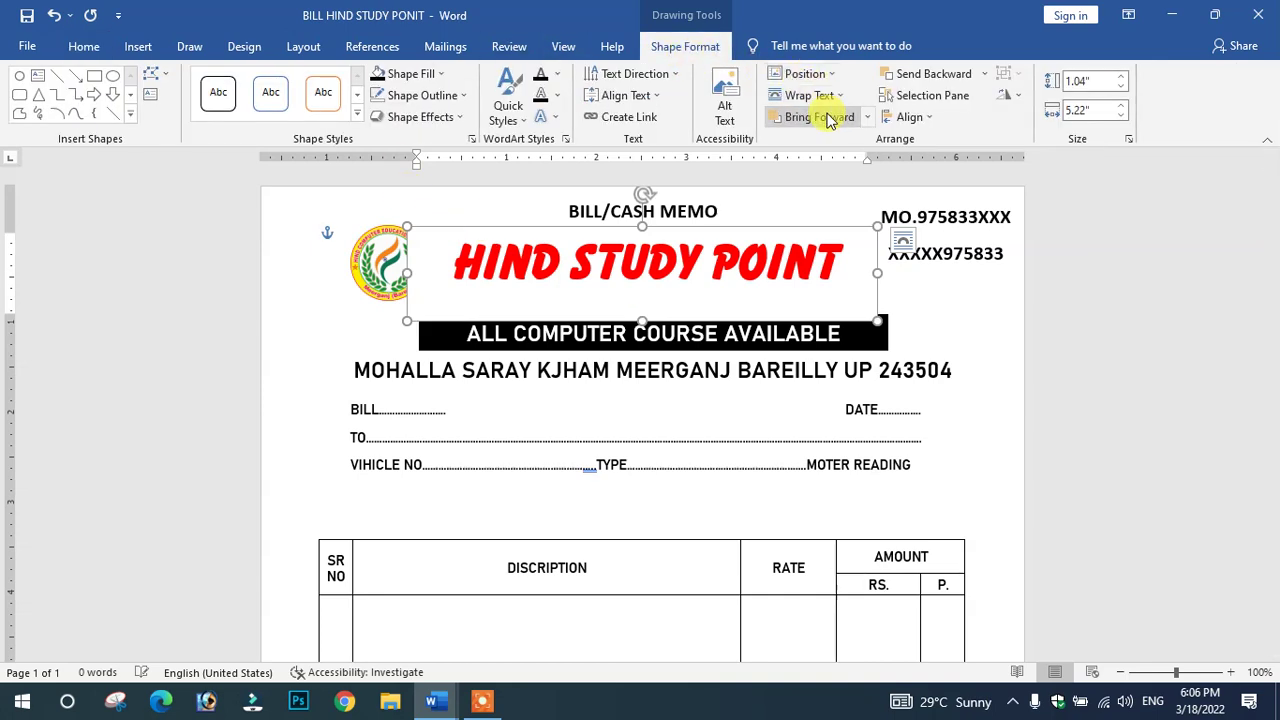
{"action": "left_click", "coordinate": [918, 76]}
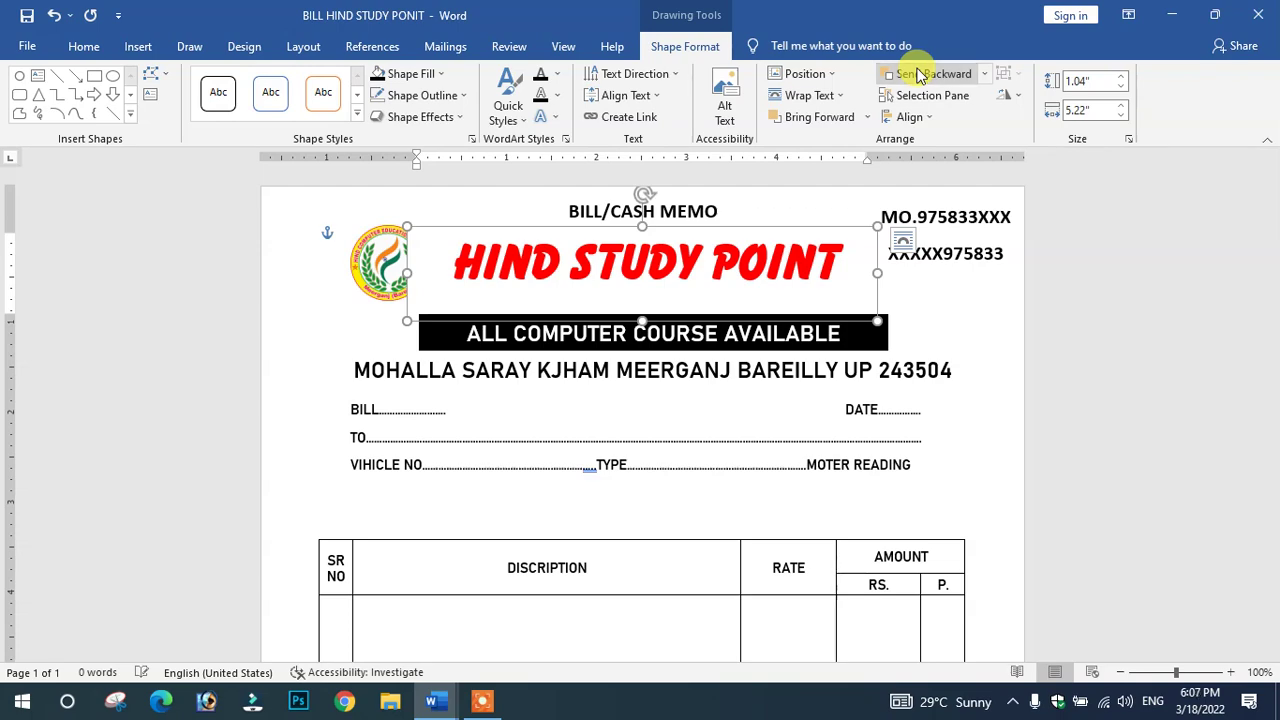
Set the logo's text wrapping to In Front of Text
{"action": "left_click", "coordinate": [392, 255]}
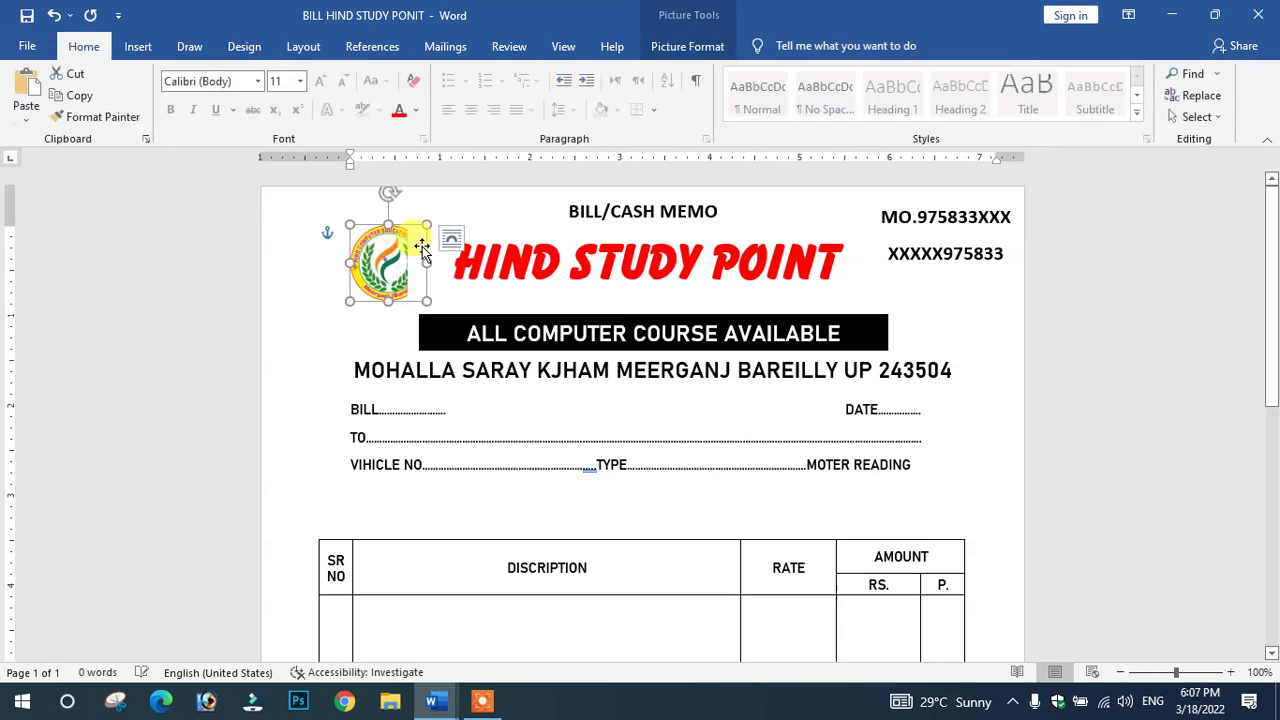
{"action": "left_click", "coordinate": [700, 47]}
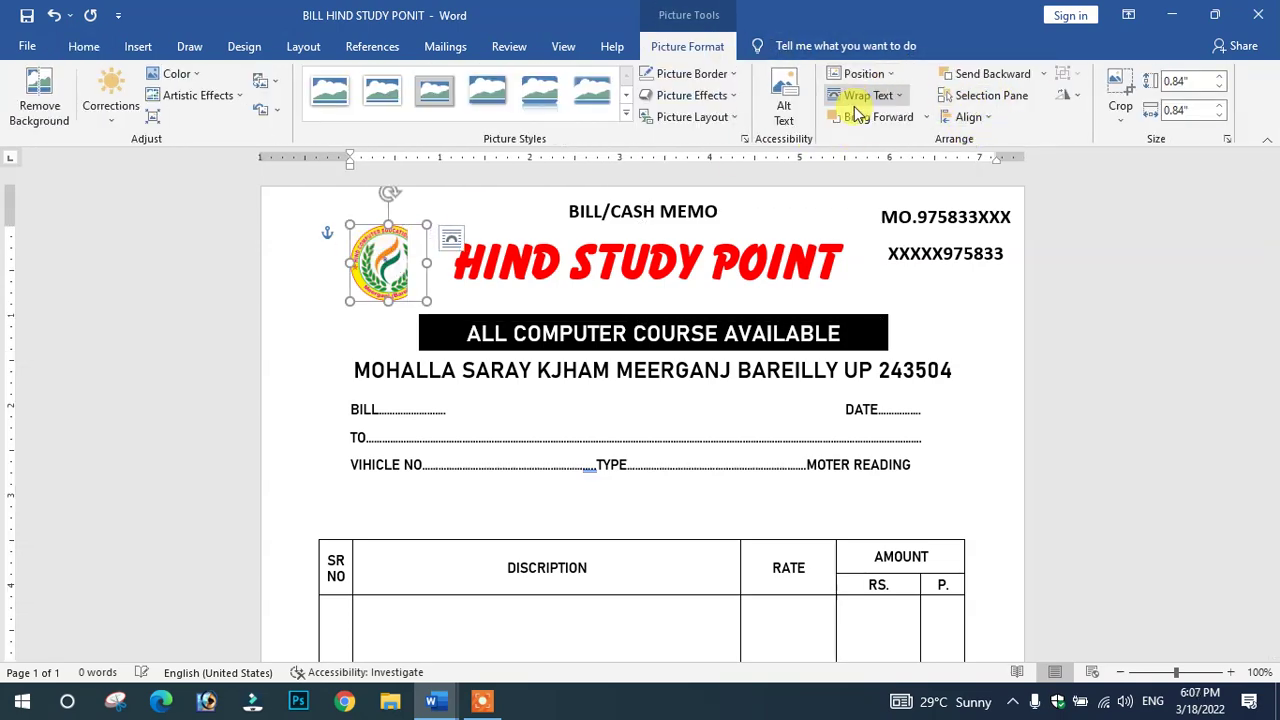
{"action": "left_click", "coordinate": [858, 98]}
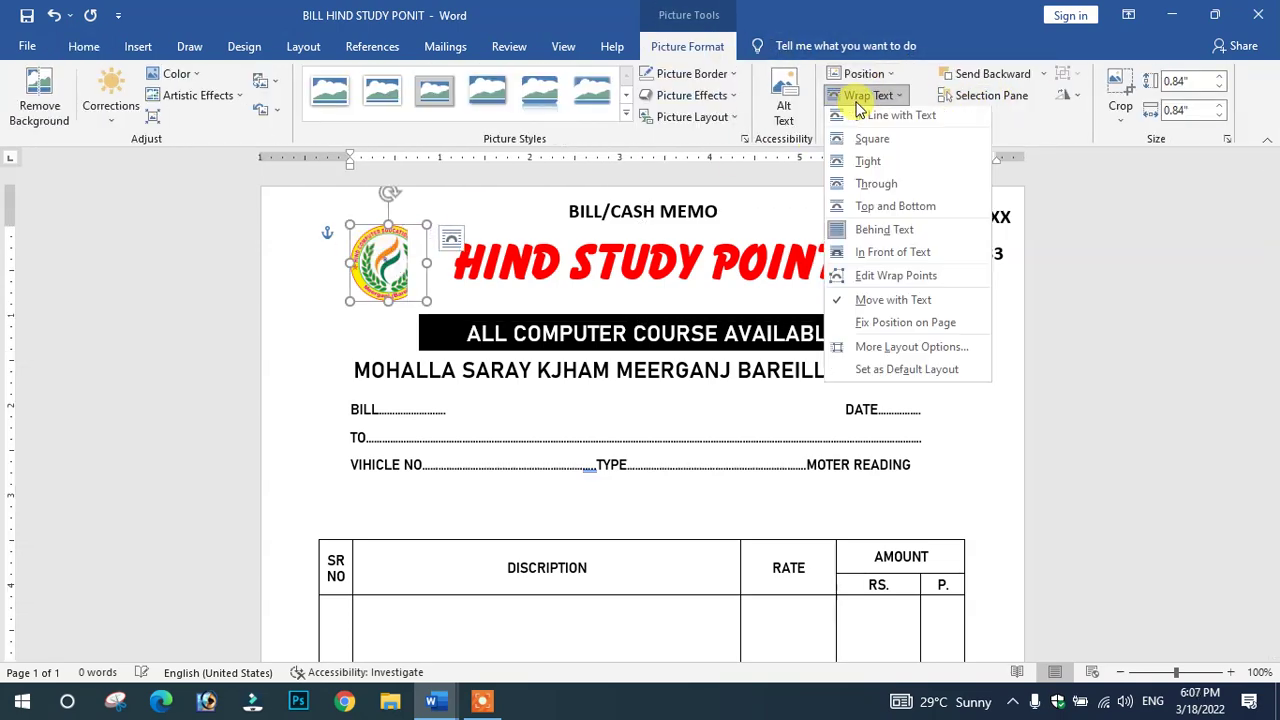
{"action": "left_click", "coordinate": [872, 252]}
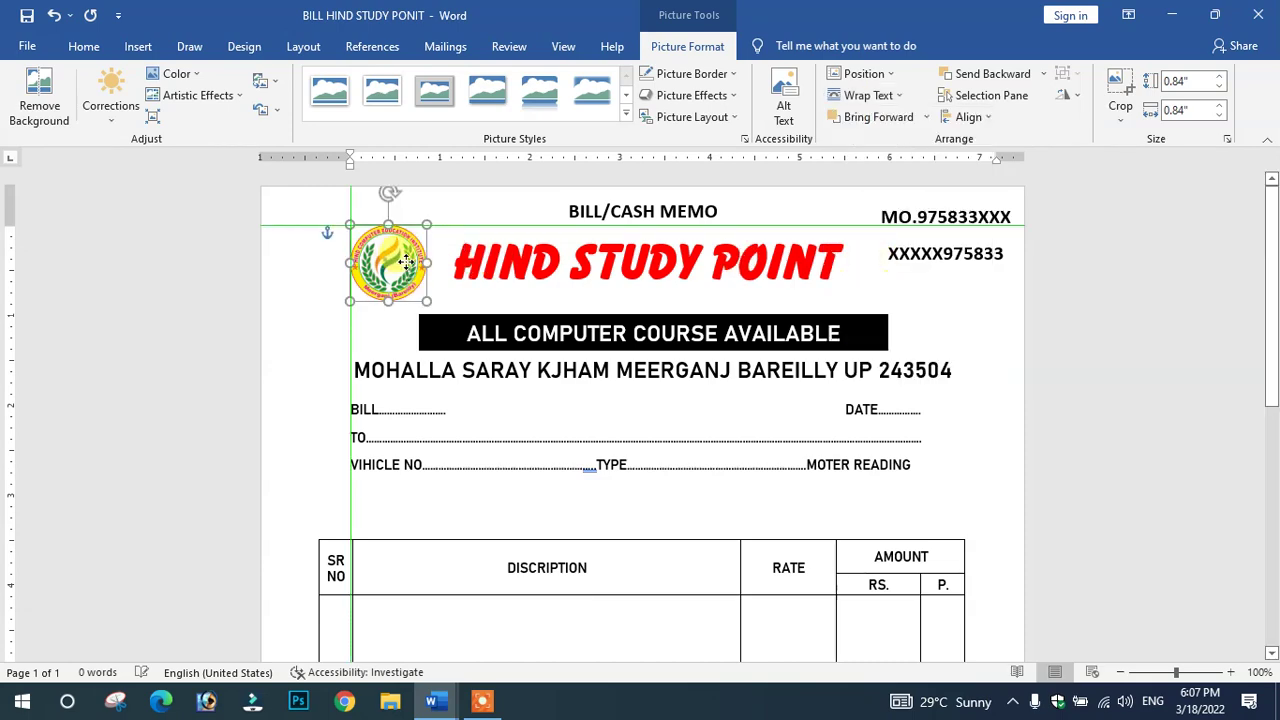
{"action": "left_click", "coordinate": [270, 322]}
{"action": "scroll", "coordinate": [394, 363], "scroll_direction": "down", "scroll_amount": 2}
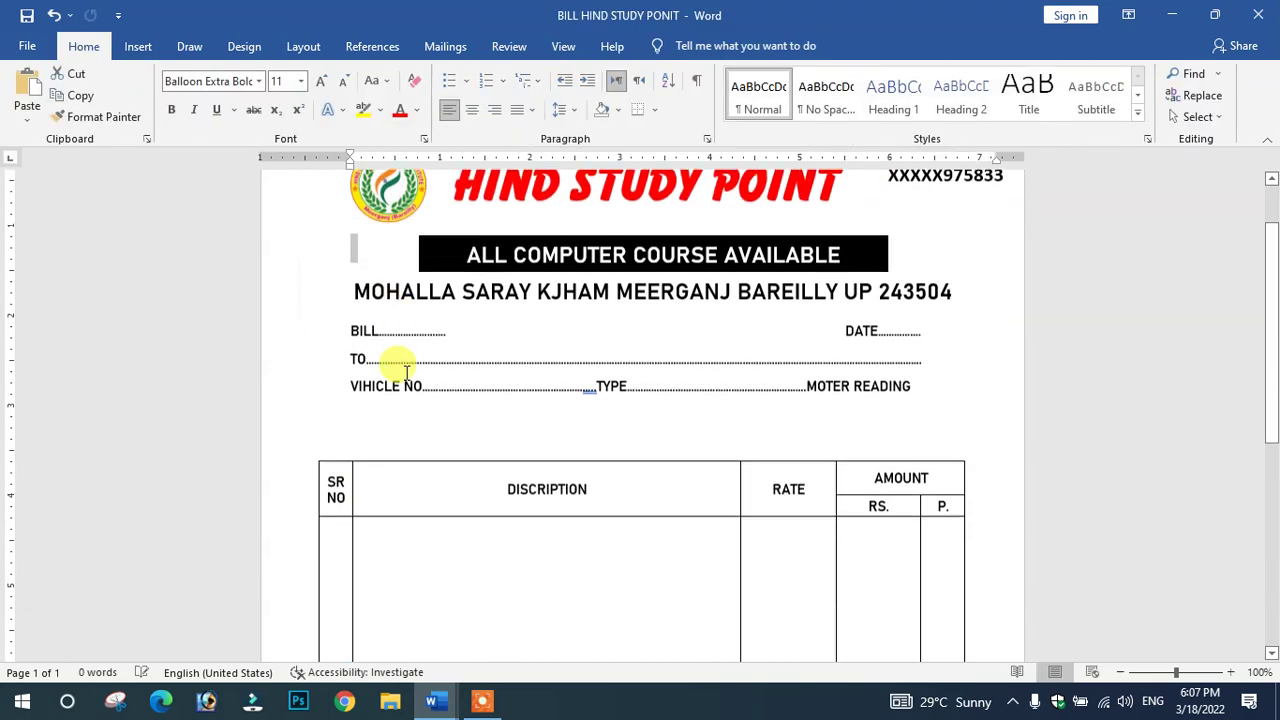
{"action": "scroll", "coordinate": [429, 357], "scroll_direction": "down", "scroll_amount": 2}
{"action": "scroll", "coordinate": [429, 357], "scroll_direction": "down", "scroll_amount": 5}
{"action": "key", "text": "ctrl+p"}
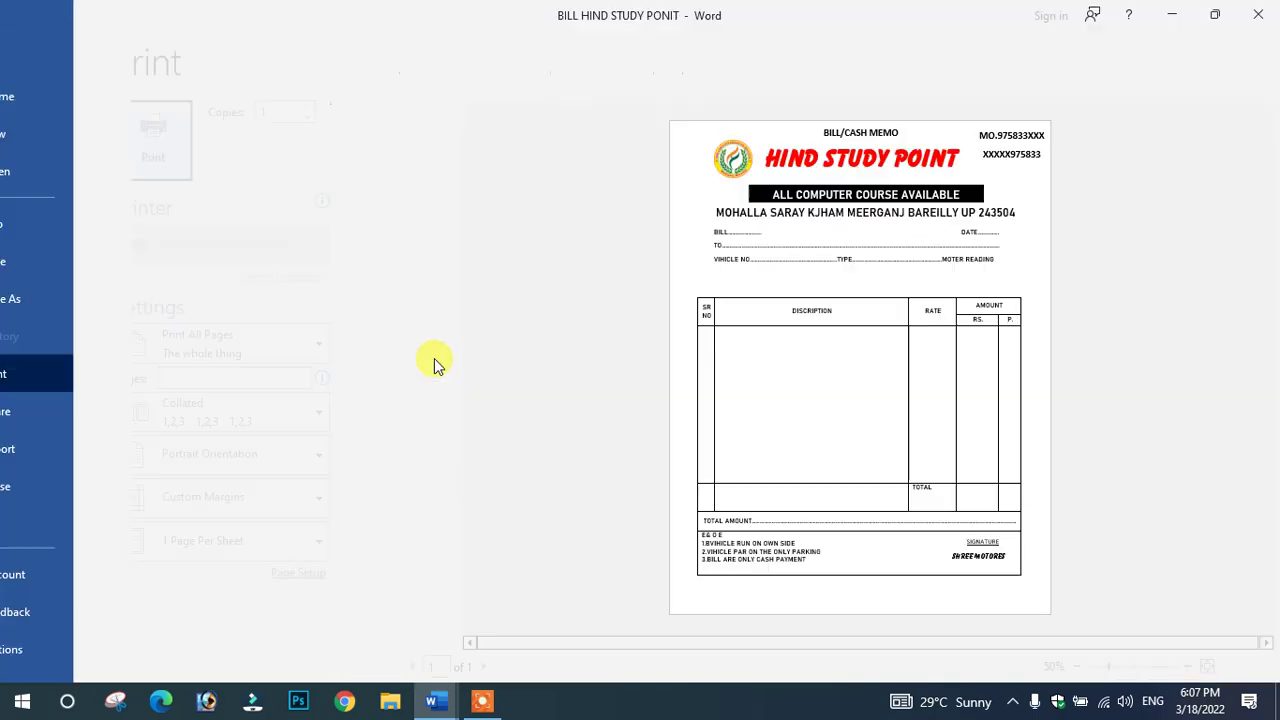